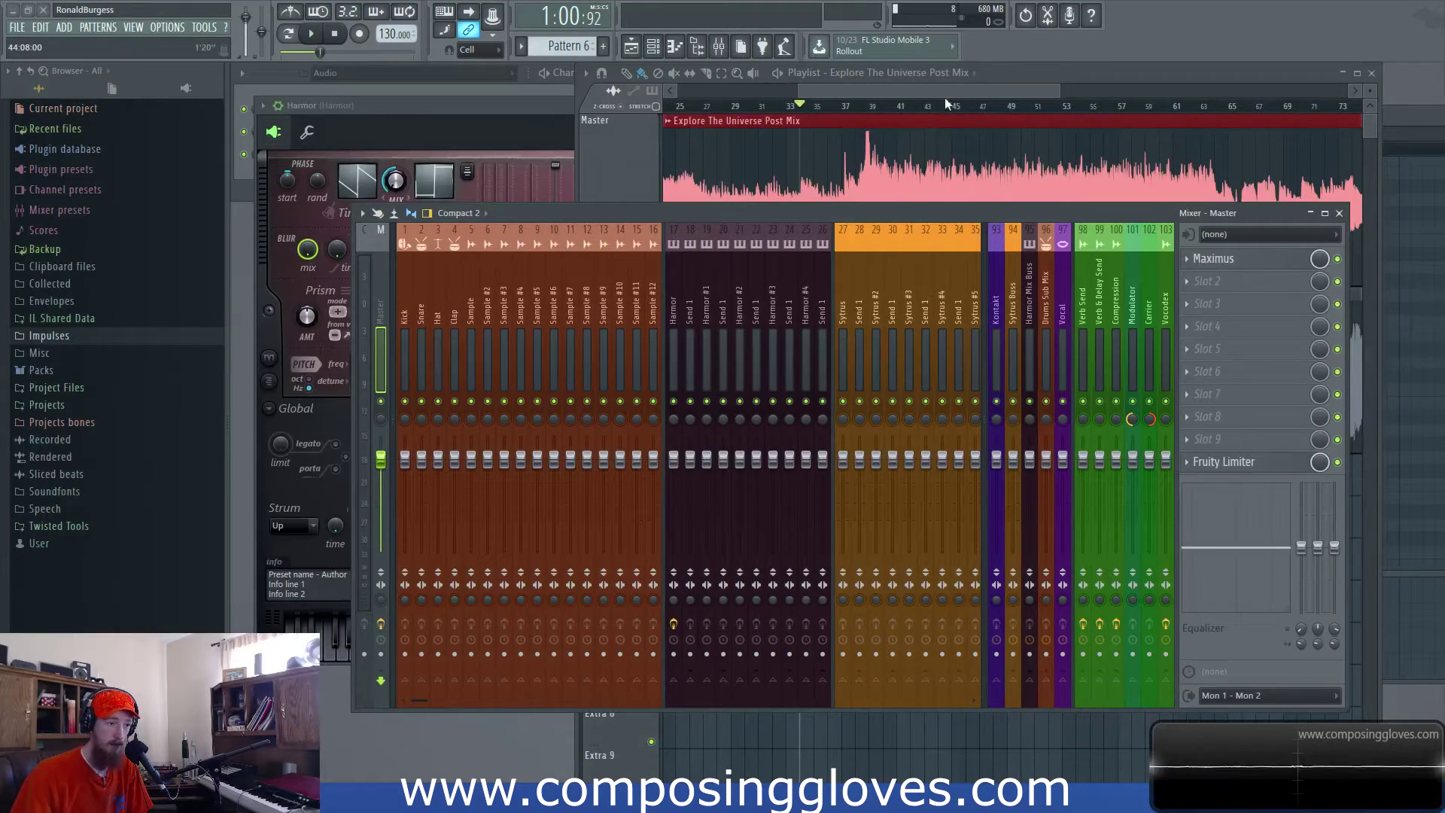
- Bring the playlist in front of the mixer and examine the Post Mix waveform's intro and drop against the Final one
{"action": "scroll", "coordinate": [800, 255], "scroll_direction": "up", "scroll_amount": 5}
{"action": "scroll", "coordinate": [831, 226], "scroll_direction": "down", "scroll_amount": 5}
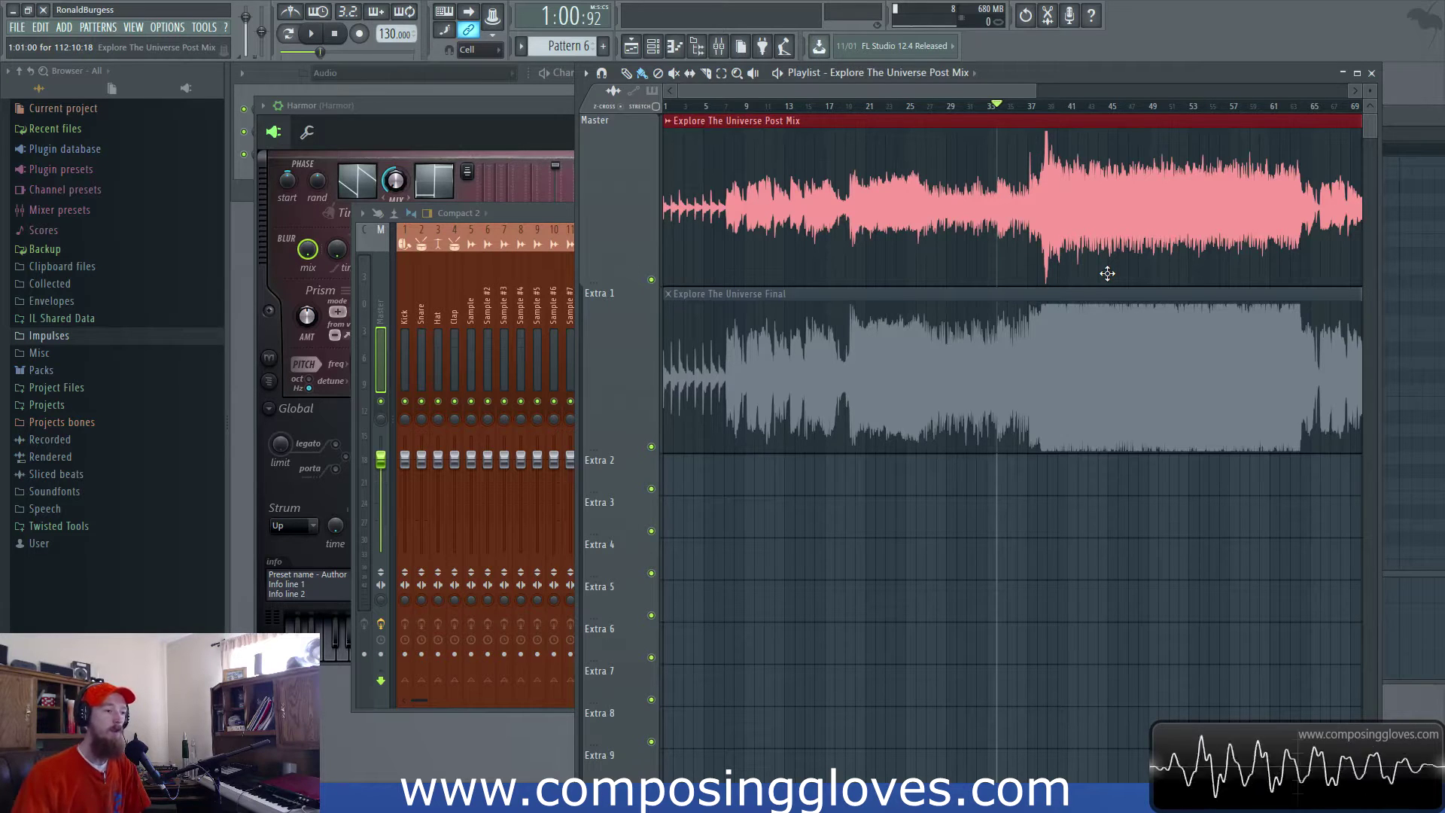
{"action": "left_click", "coordinate": [1197, 407]}
{"action": "left_click", "coordinate": [937, 192]}
{"action": "scroll", "coordinate": [937, 192], "scroll_direction": "right", "scroll_amount": 2}
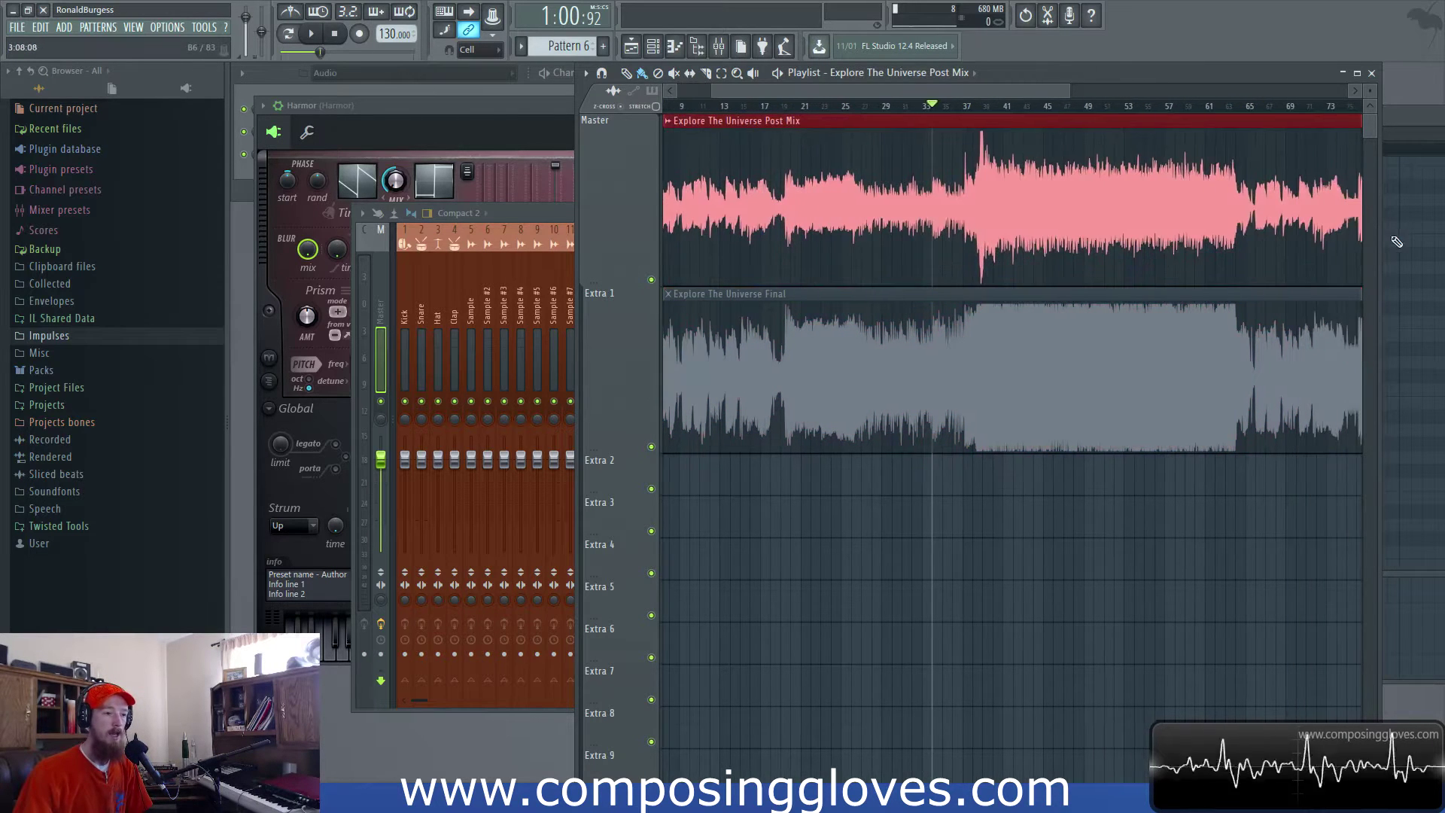
{"action": "scroll", "coordinate": [1003, 249], "scroll_direction": "up", "scroll_amount": 2}
{"action": "scroll", "coordinate": [688, 158], "scroll_direction": "left", "scroll_amount": 2}
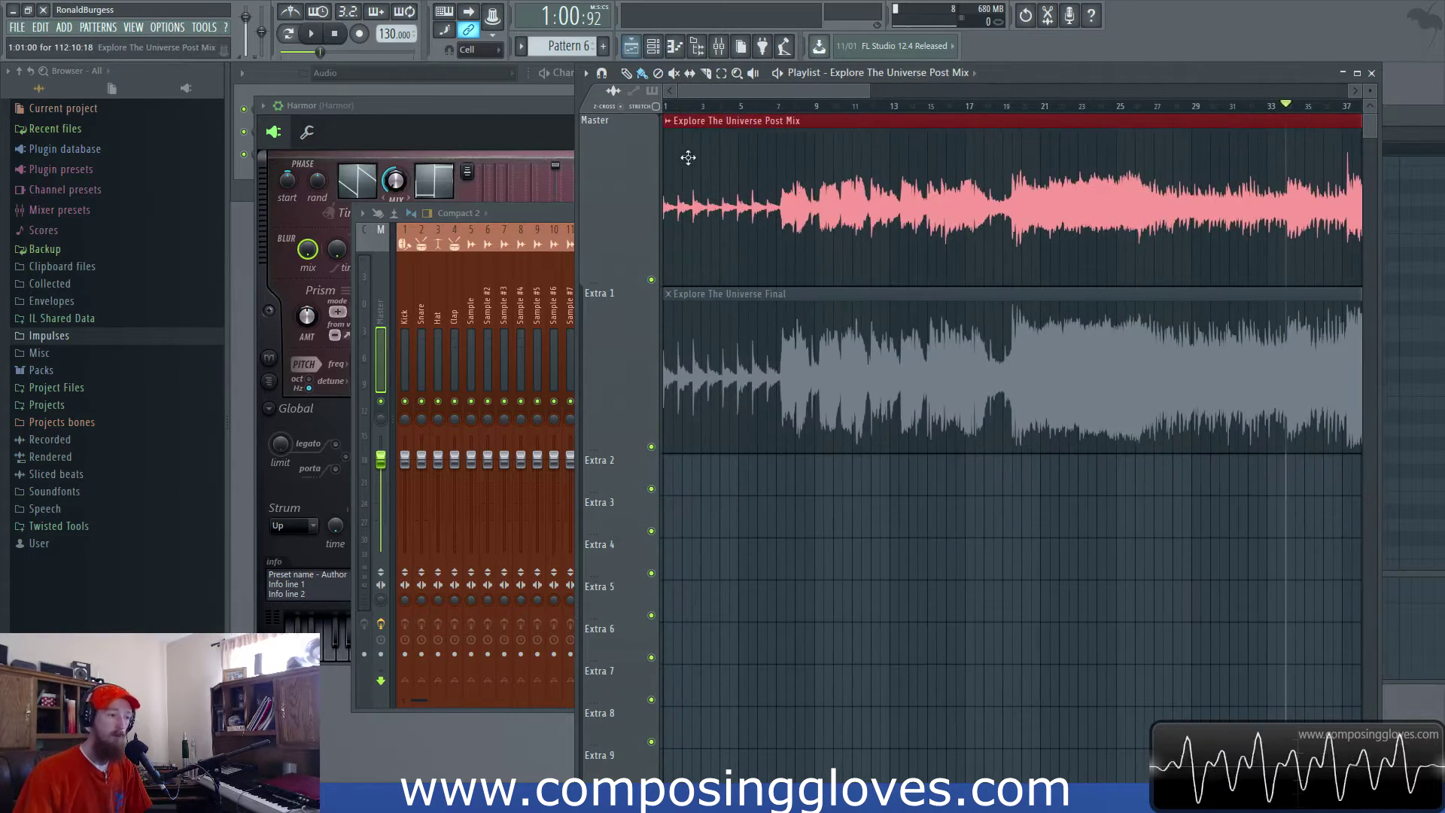
{"action": "scroll", "coordinate": [1145, 284], "scroll_direction": "right", "scroll_amount": 3}
{"action": "scroll", "coordinate": [974, 301], "scroll_direction": "down", "scroll_amount": 1}
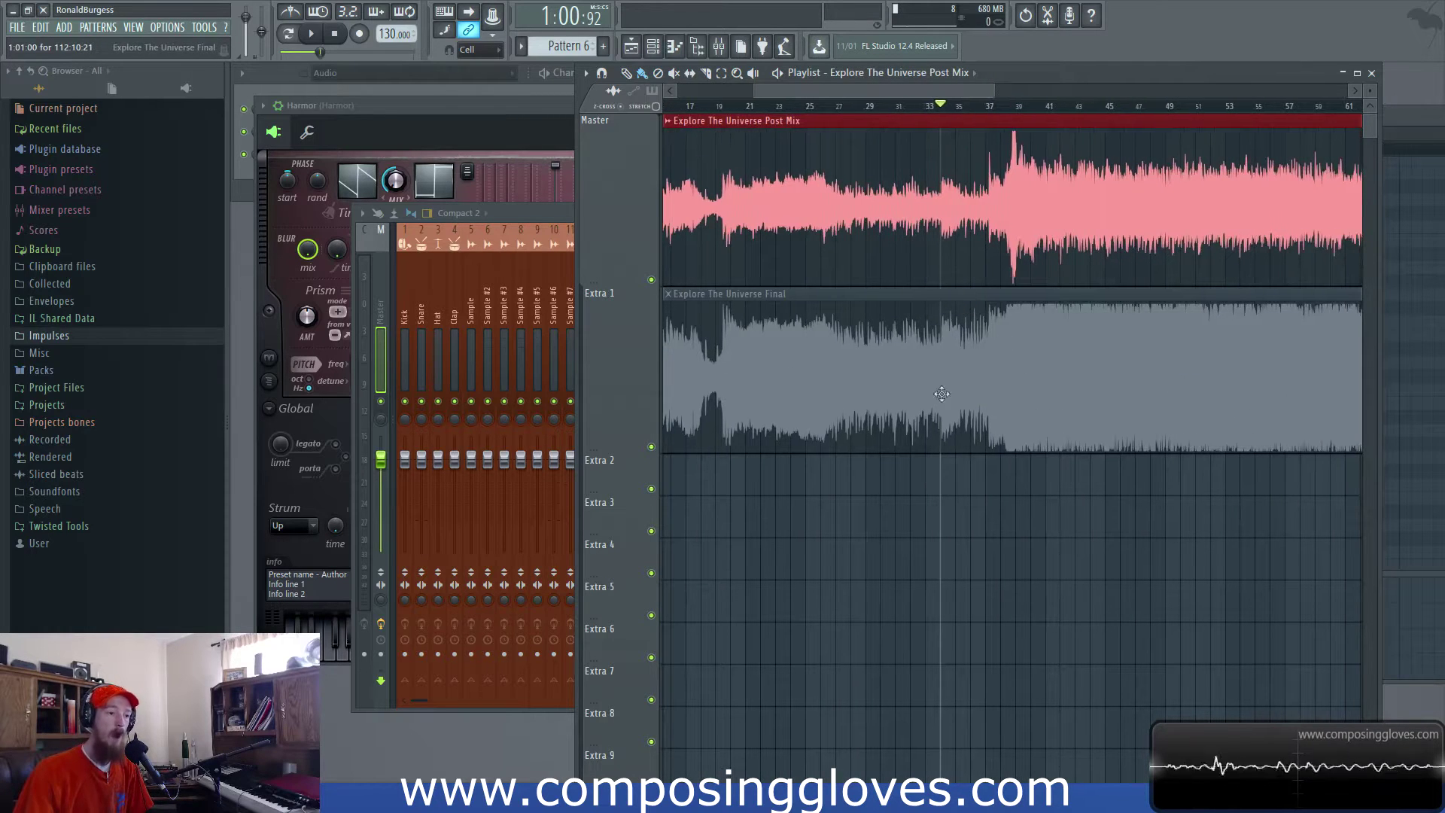
- Select the Explore The Universe Final clip and compare its peaks with the Post Mix across the full song length
{"action": "left_click", "coordinate": [808, 381]}
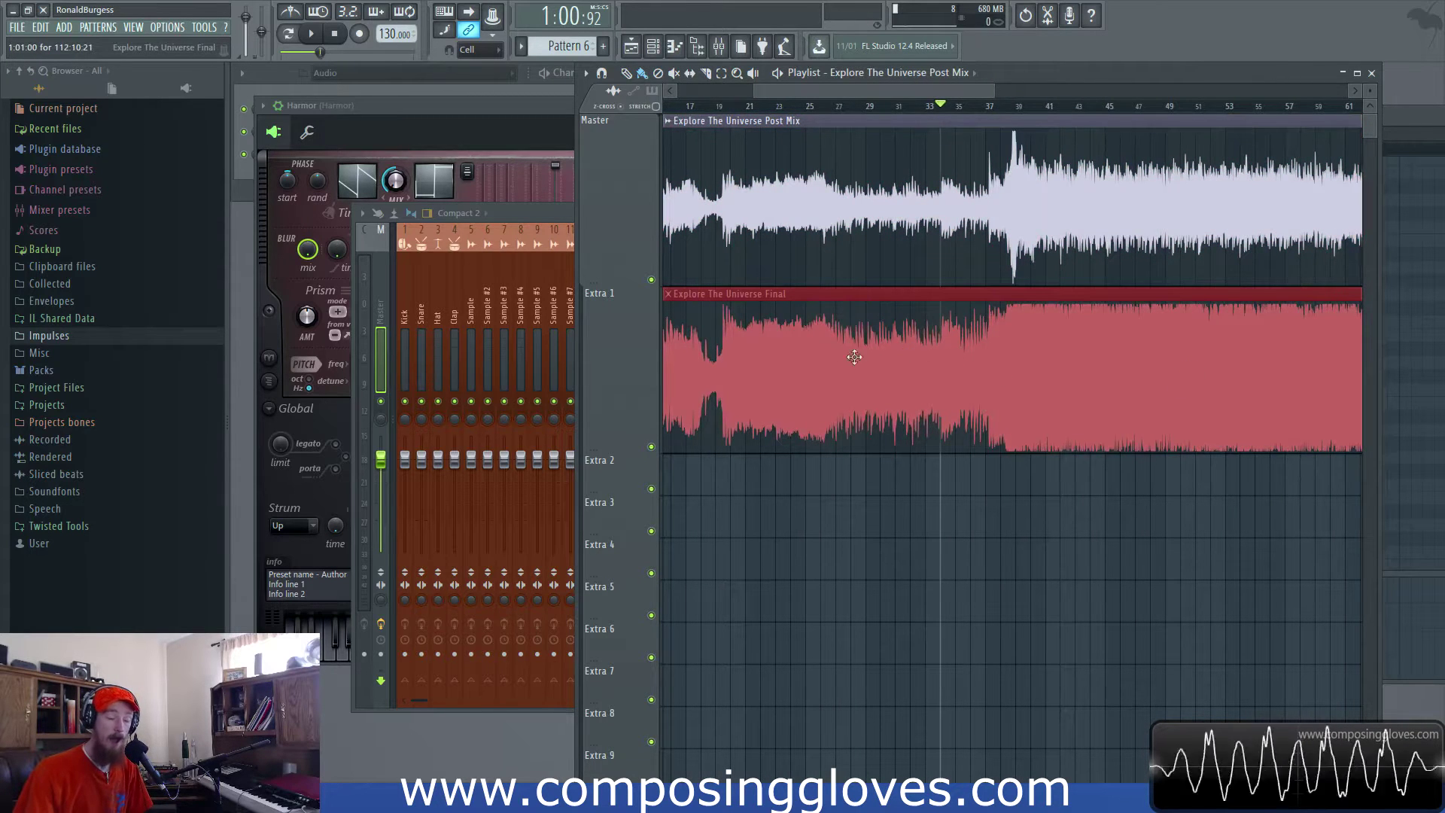
{"action": "left_click", "coordinate": [987, 524]}
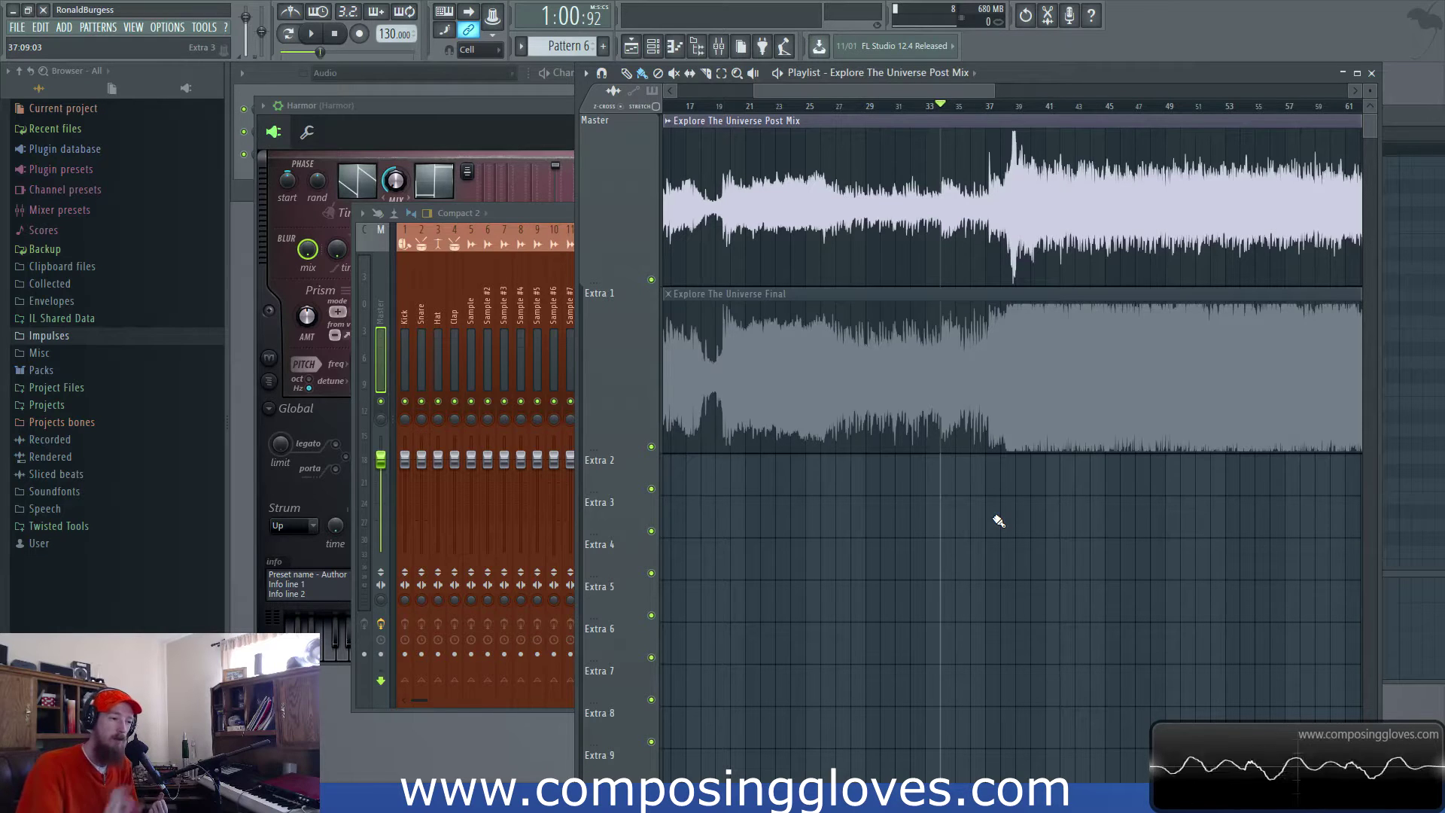
{"action": "scroll", "coordinate": [835, 297], "scroll_direction": "down", "scroll_amount": 4}
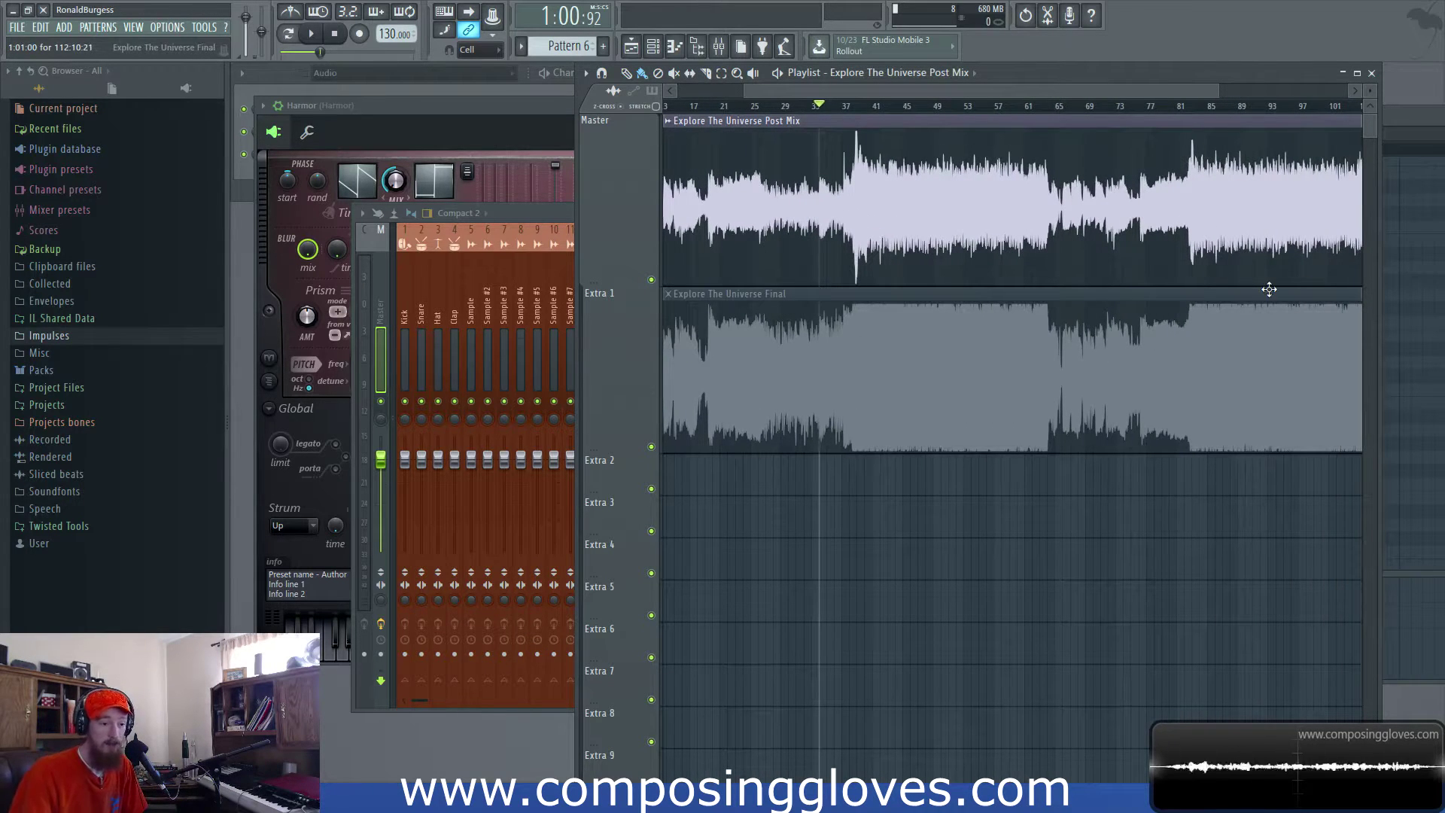
{"action": "scroll", "coordinate": [1269, 289], "scroll_direction": "down", "scroll_amount": 2}
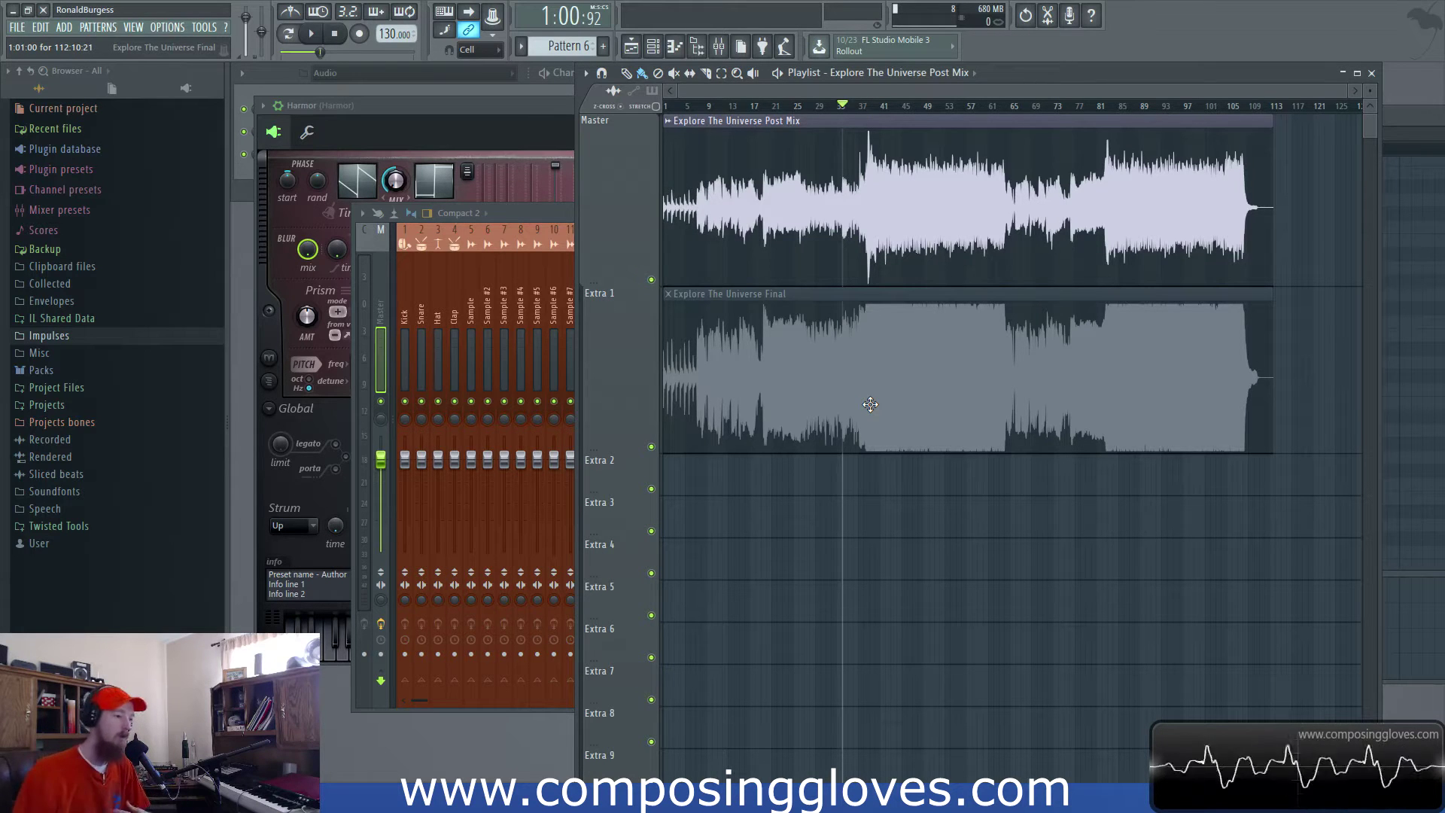
{"action": "scroll", "coordinate": [871, 405], "scroll_direction": "up", "scroll_amount": 2}
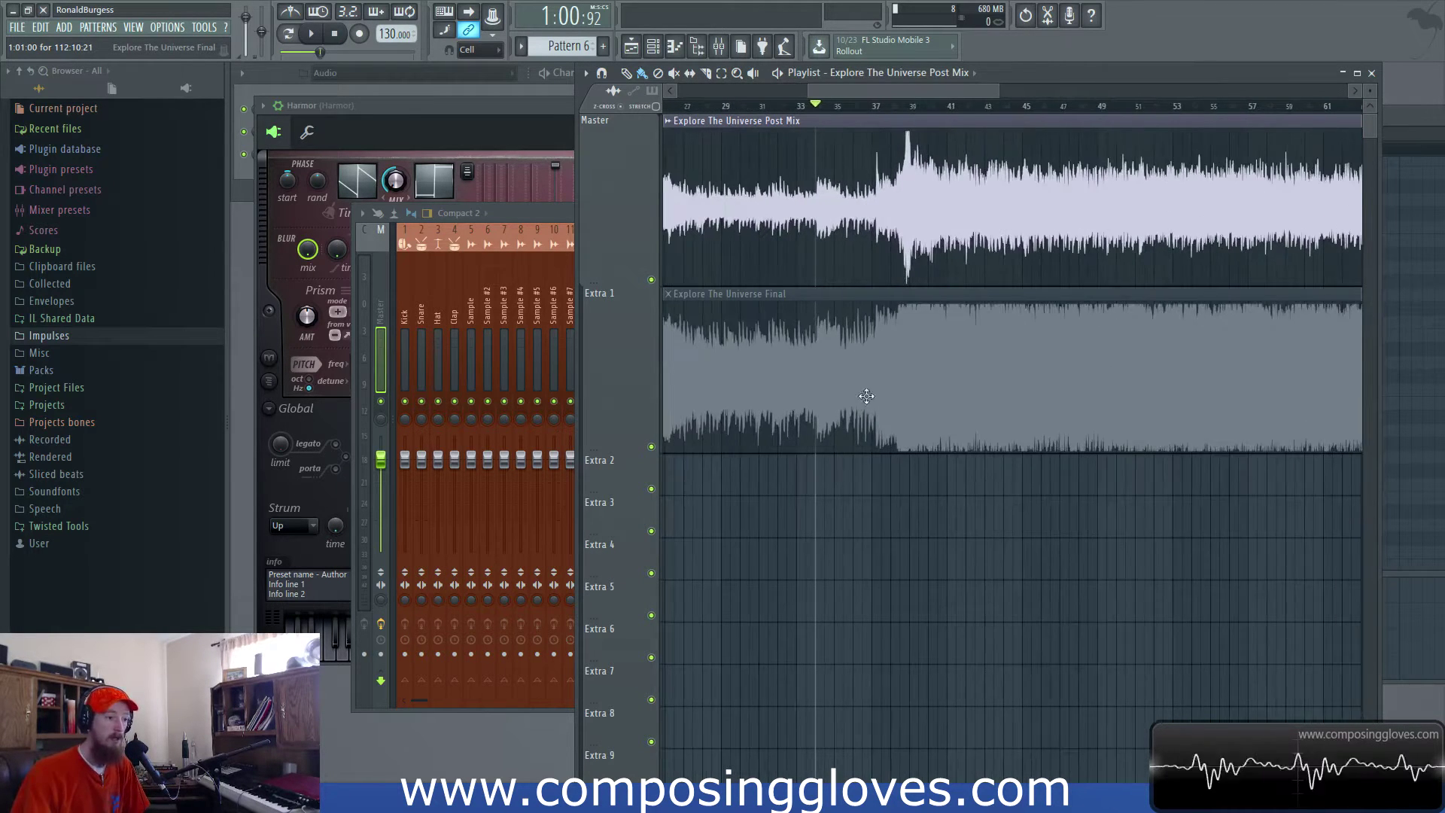
{"action": "left_click", "coordinate": [884, 366]}
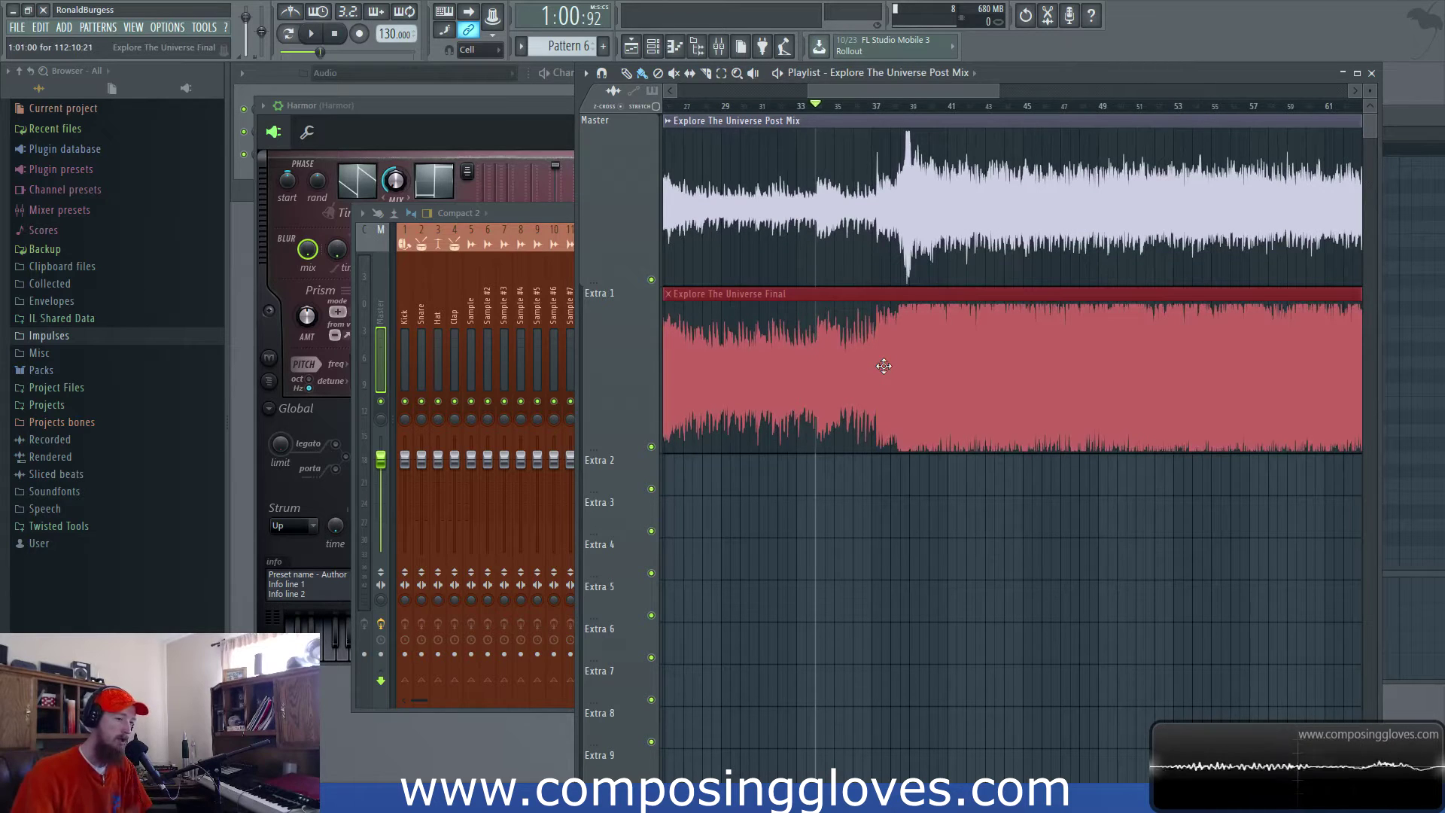
{"action": "scroll", "coordinate": [913, 354], "scroll_direction": "down", "scroll_amount": 1}
- Select the Post Mix and Final clips in turn and compare the level jump into the first drop
{"action": "left_click_drag", "start_coordinate": [877, 198], "coordinate": [1046, 190]}
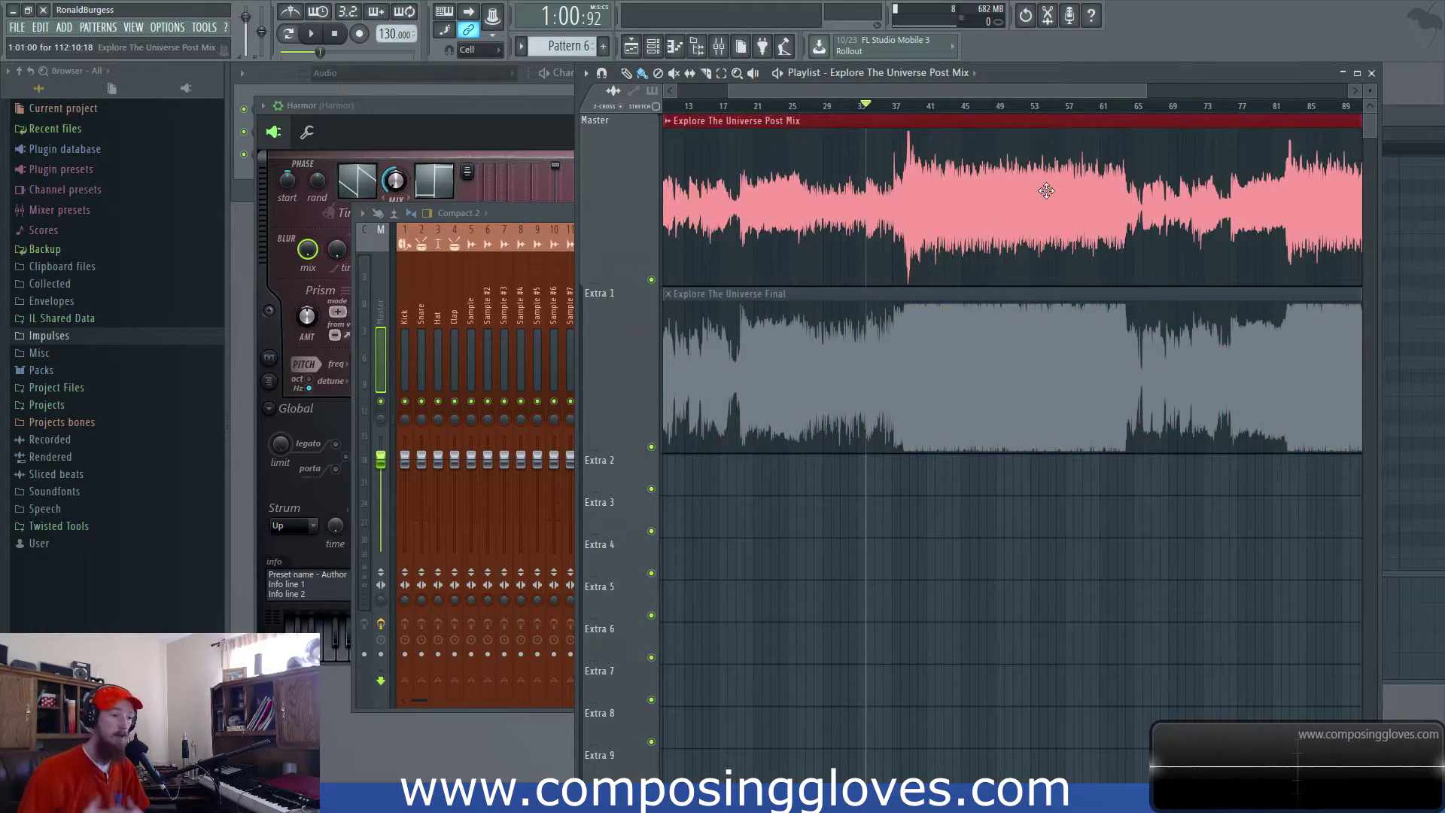
{"action": "left_click_drag", "start_coordinate": [941, 364], "coordinate": [1231, 361]}
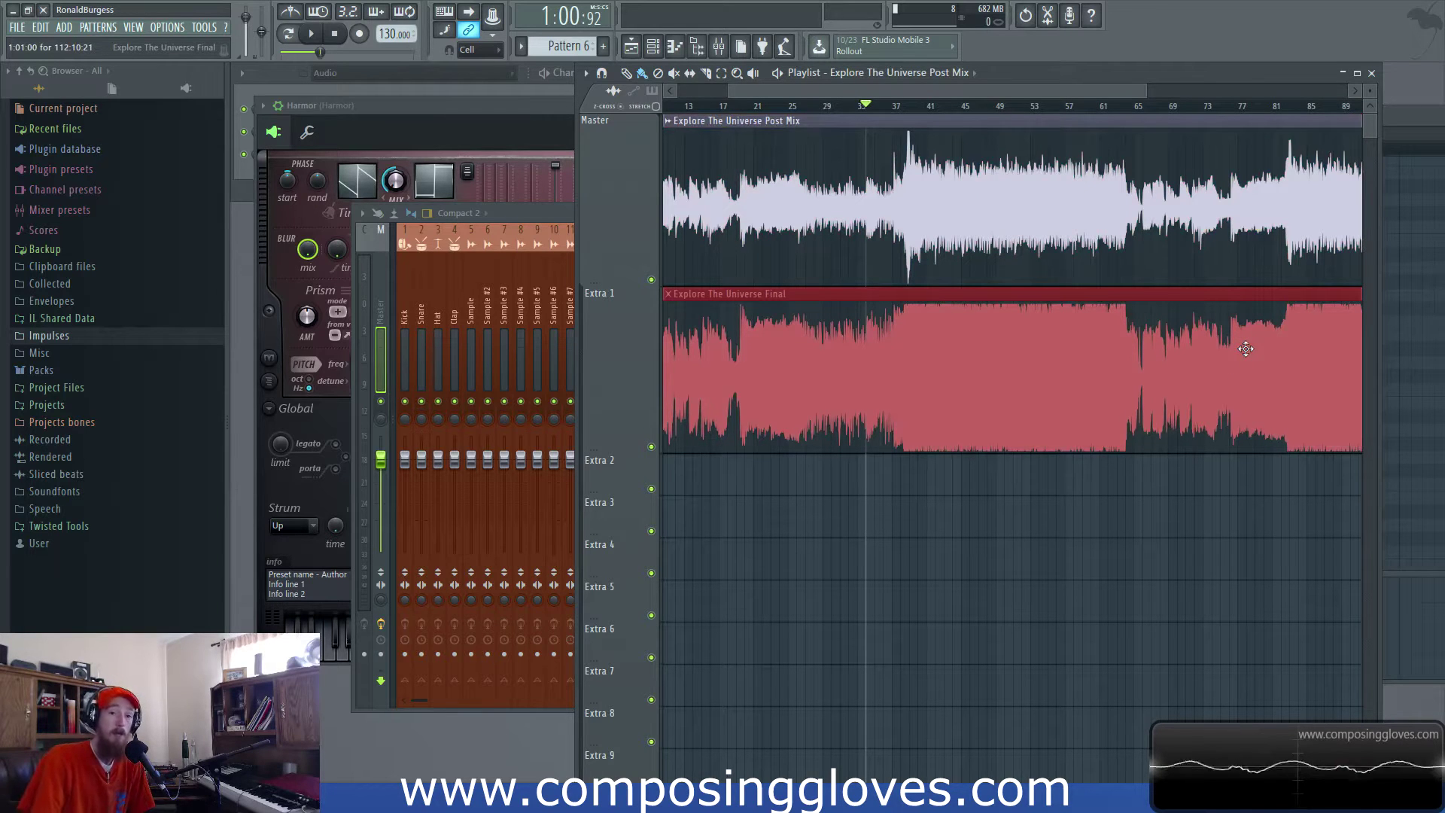
{"action": "scroll", "coordinate": [900, 255], "scroll_direction": "up", "scroll_amount": 5}
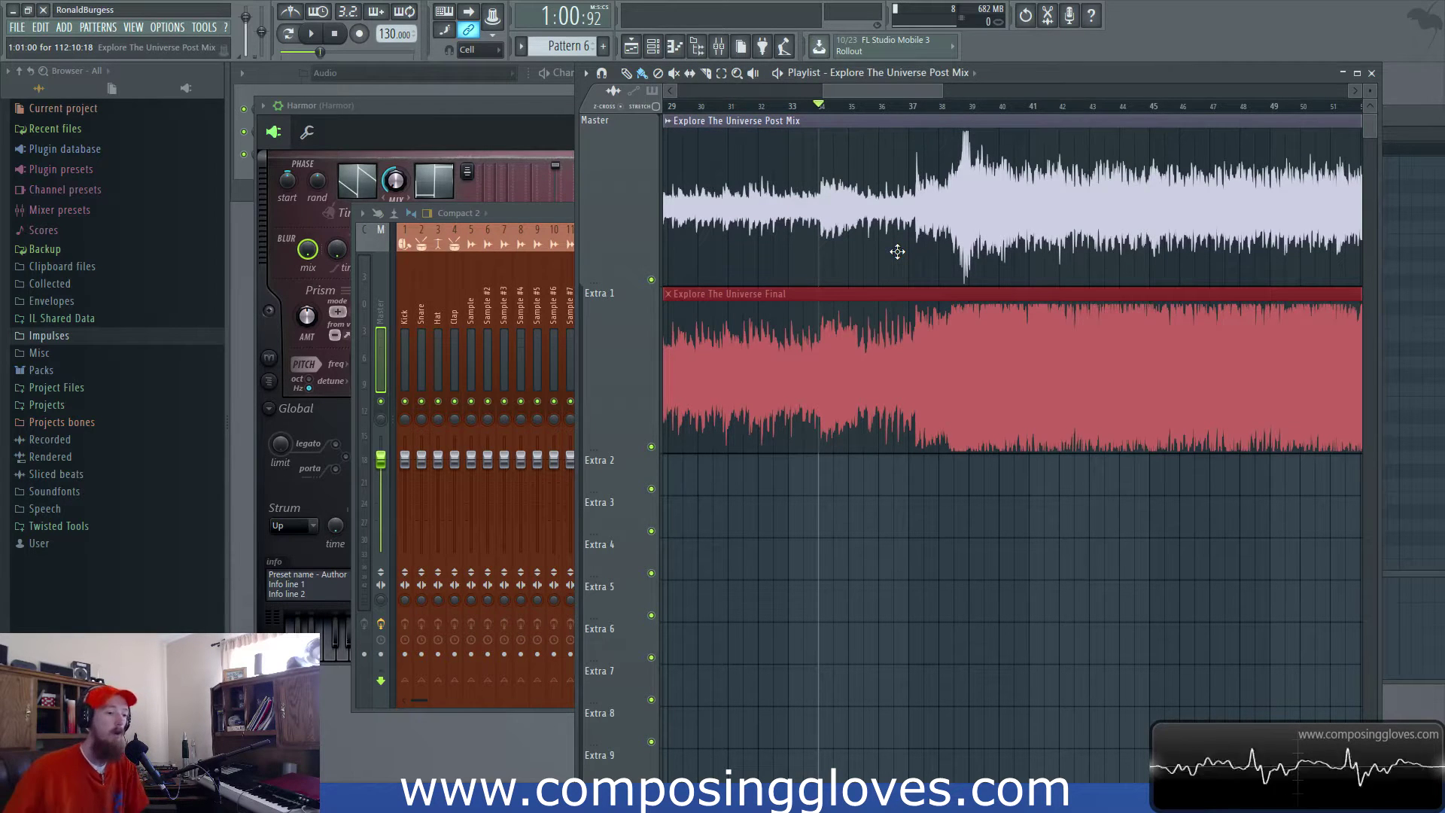
{"action": "scroll", "coordinate": [926, 226], "scroll_direction": "down", "scroll_amount": 4}
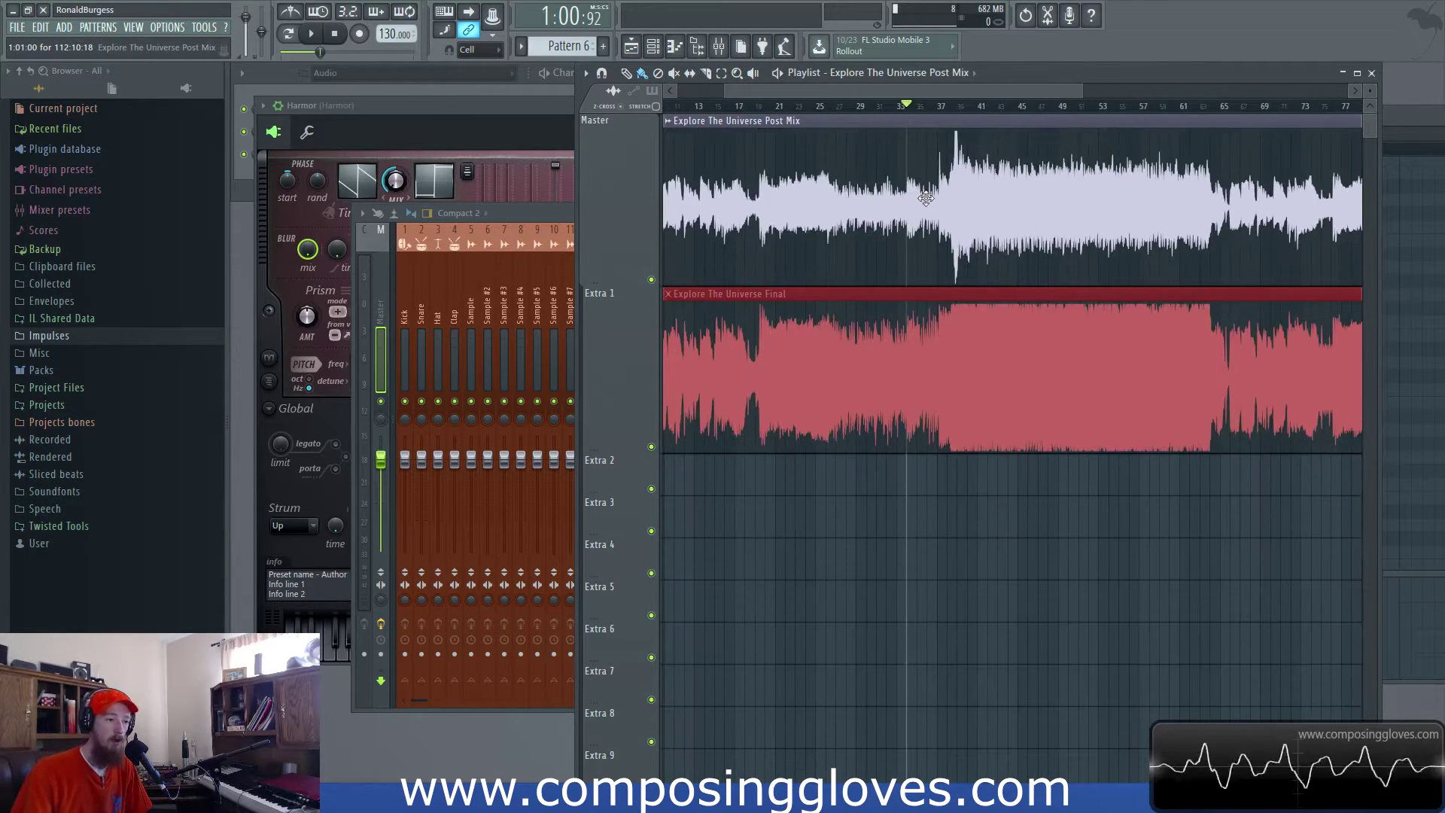
{"action": "left_click", "coordinate": [1238, 213]}
{"action": "scroll", "coordinate": [1054, 192], "scroll_direction": "down", "scroll_amount": 3}
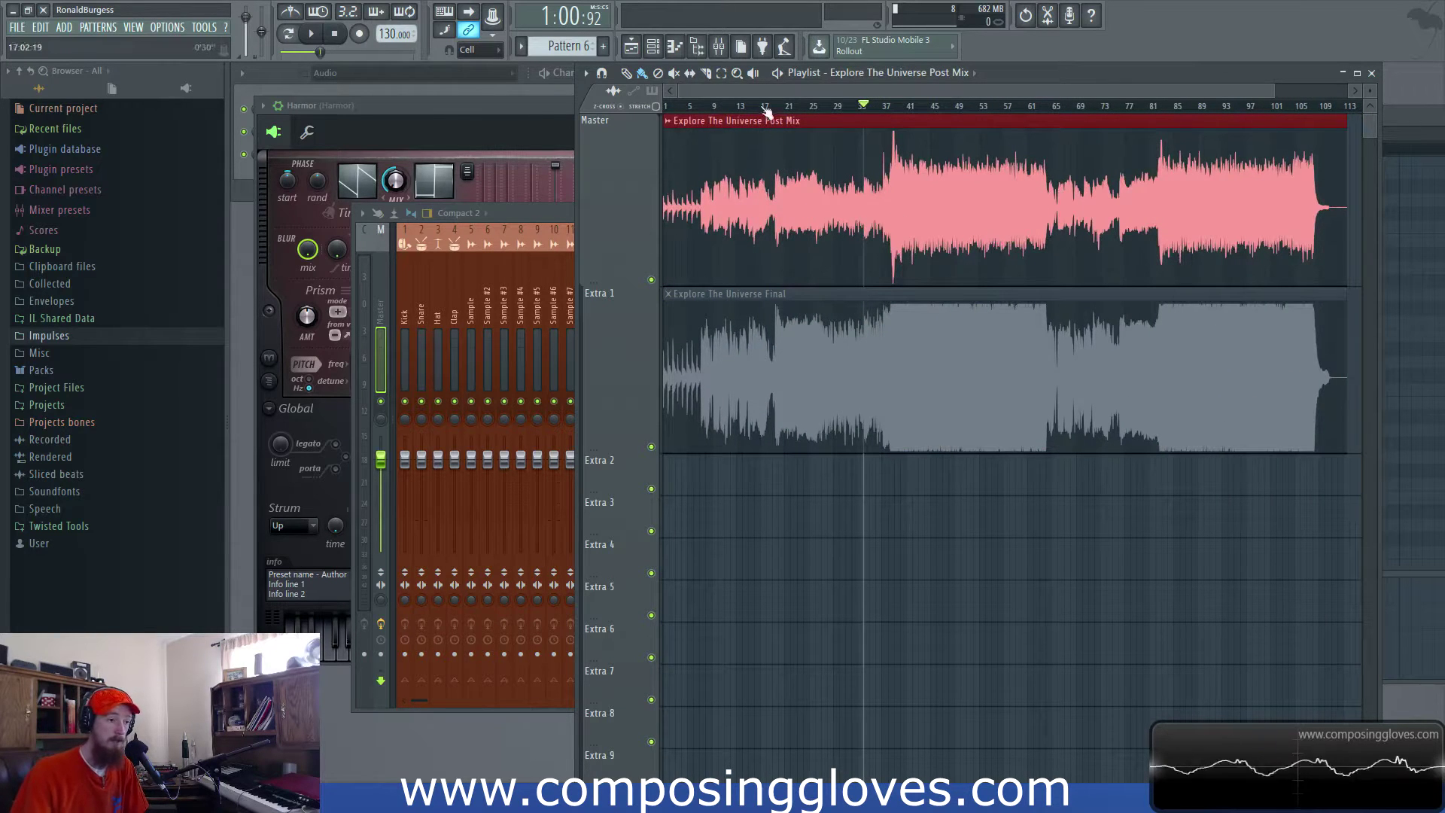
- Mark the two loud sections on the timeline, about bars 37 to 69 and bars 82 to 107, for comparison
{"action": "left_click_drag", "start_coordinate": [876, 107], "coordinate": [910, 115]}
{"action": "scroll", "coordinate": [915, 252], "scroll_direction": "up", "scroll_amount": 6}
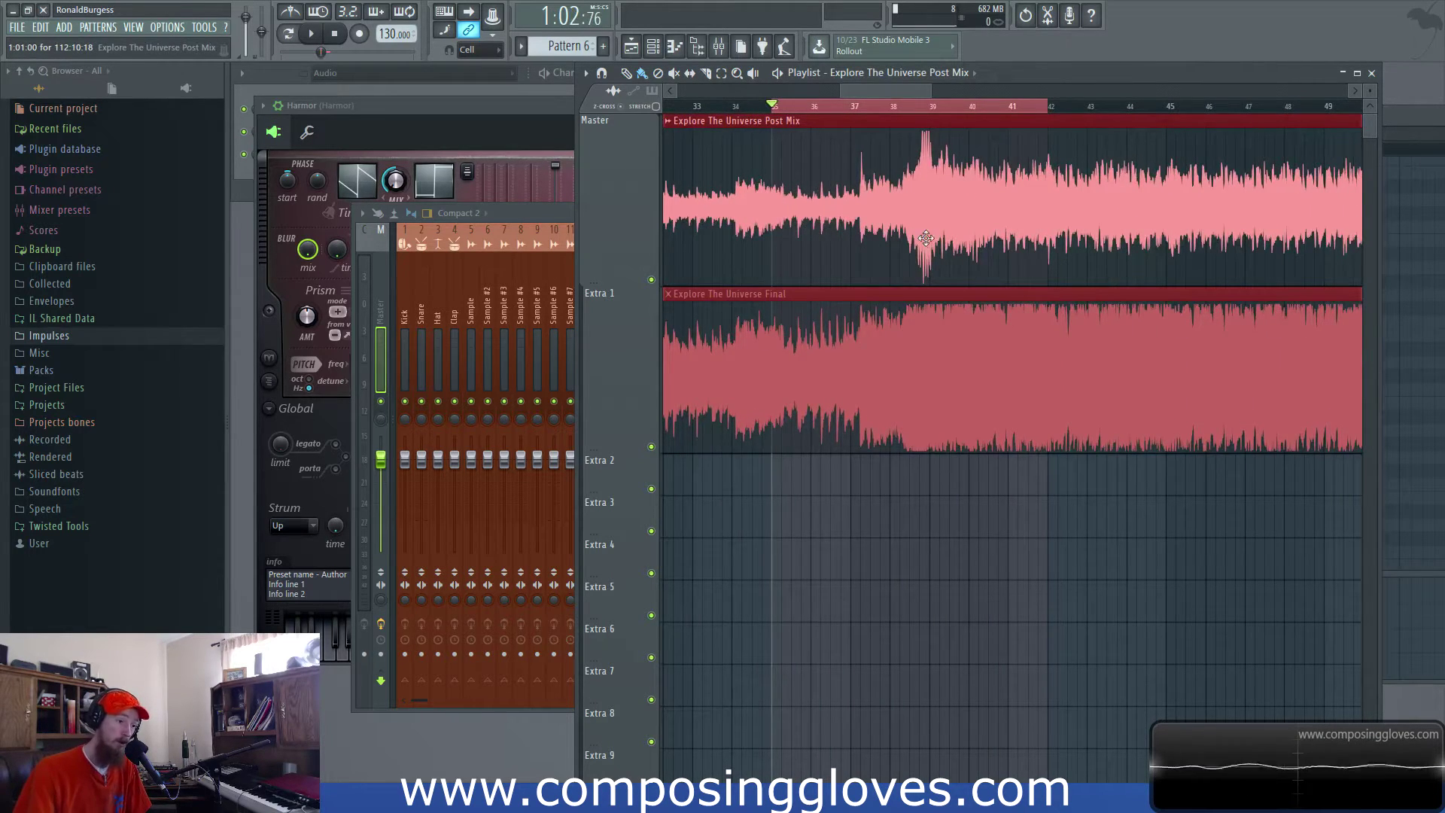
{"action": "scroll", "coordinate": [928, 241], "scroll_direction": "down", "scroll_amount": 6}
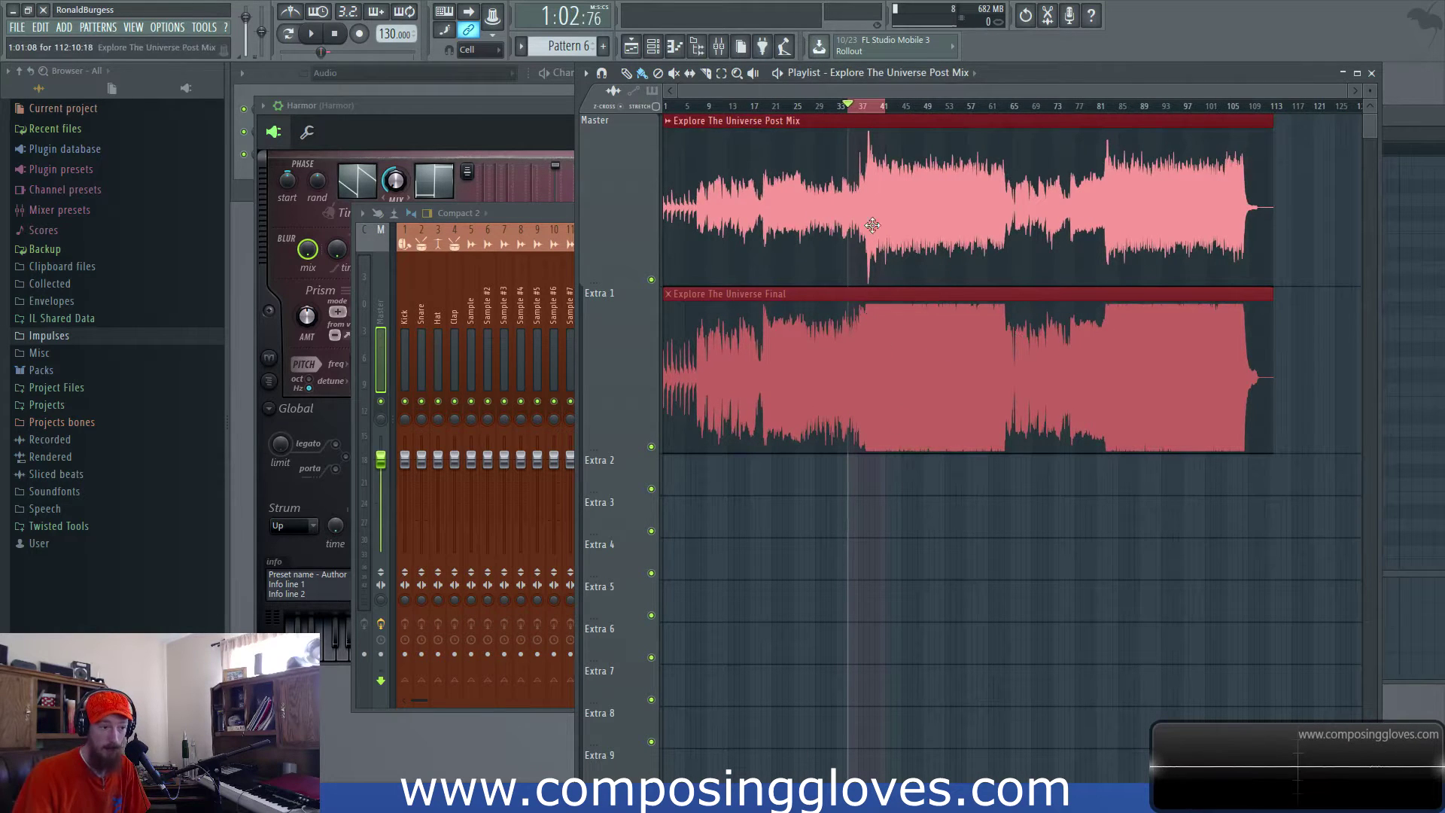
{"action": "left_click_drag", "start_coordinate": [859, 106], "coordinate": [1037, 106]}
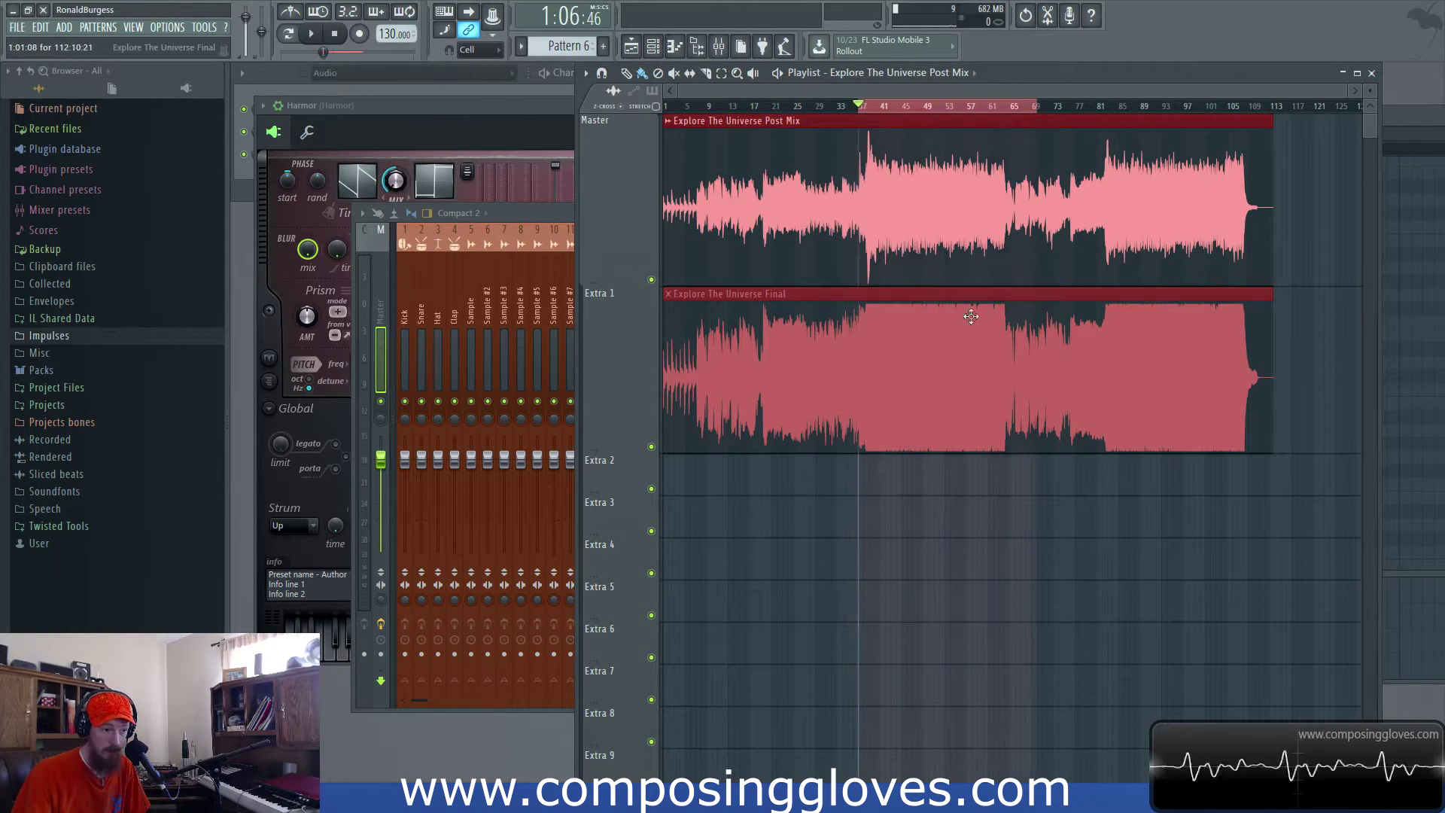
{"action": "left_click_drag", "start_coordinate": [1103, 106], "coordinate": [1244, 106]}
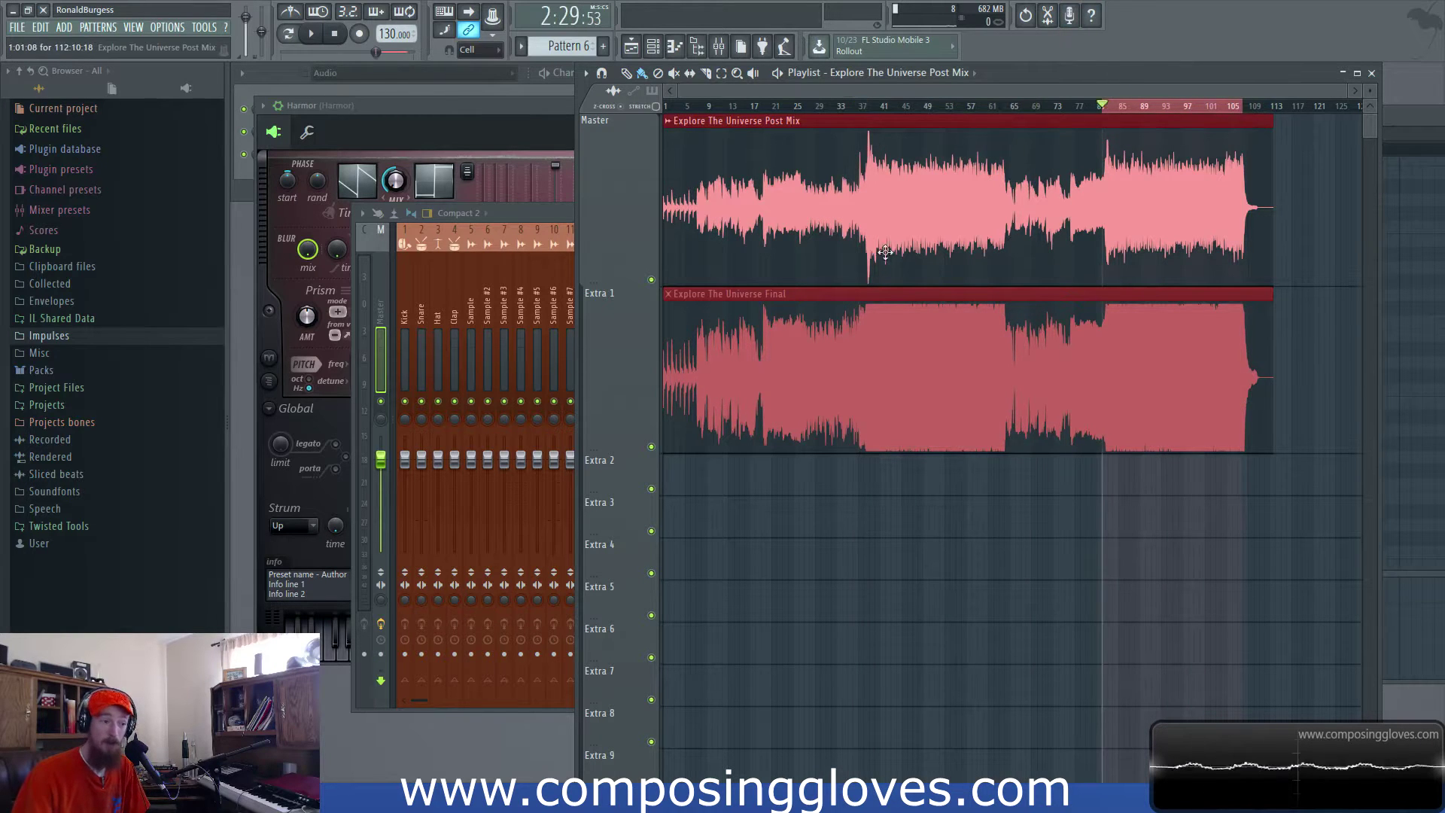
- Set the playhead at 1:00:92 and compare both clips' waveforms around the start of the first drop
{"action": "left_click", "coordinate": [896, 189]}
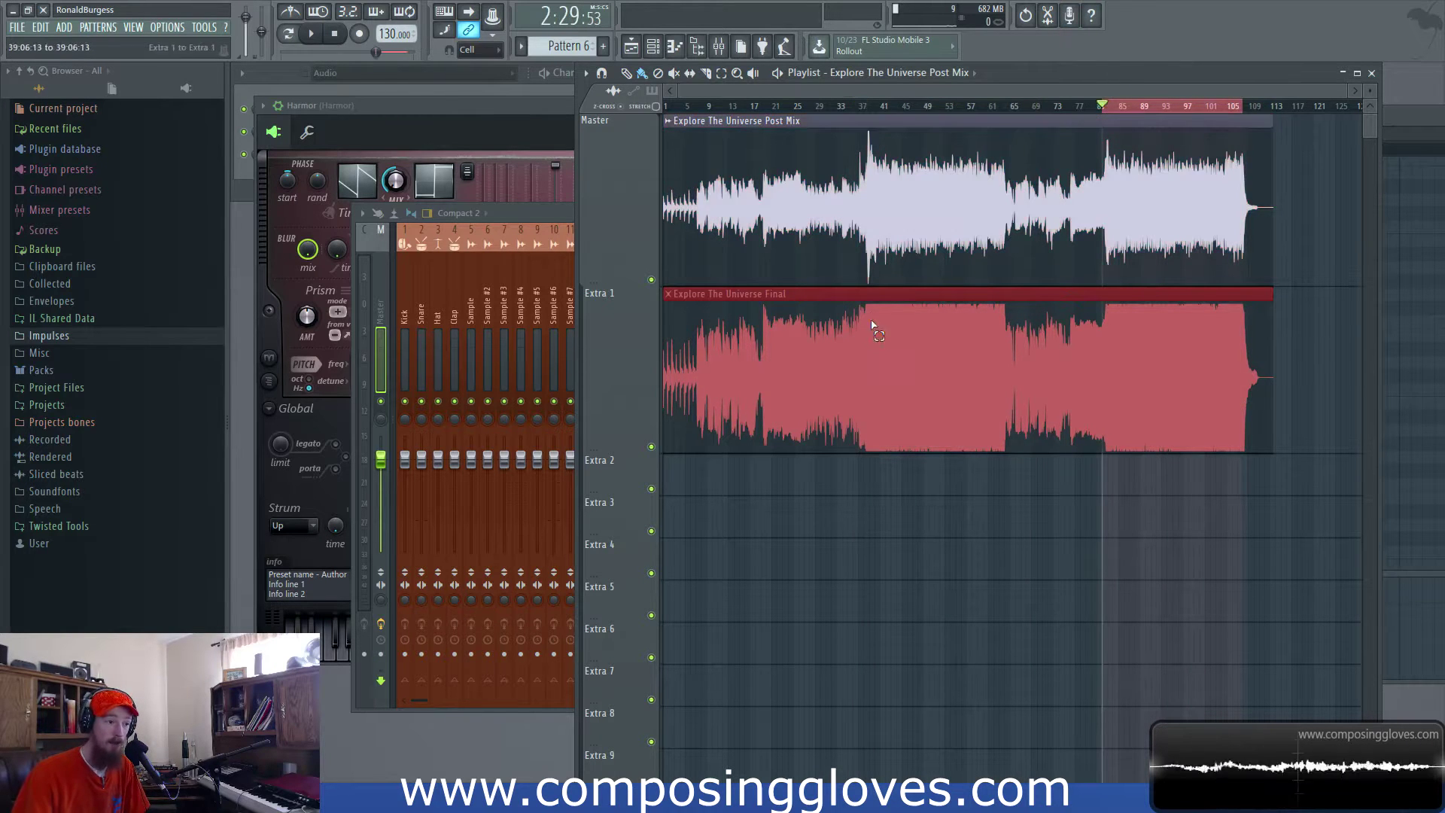
{"action": "scroll", "coordinate": [859, 142], "scroll_direction": "up", "scroll_amount": 5}
{"action": "scroll", "coordinate": [859, 142], "scroll_direction": "down", "scroll_amount": 6}
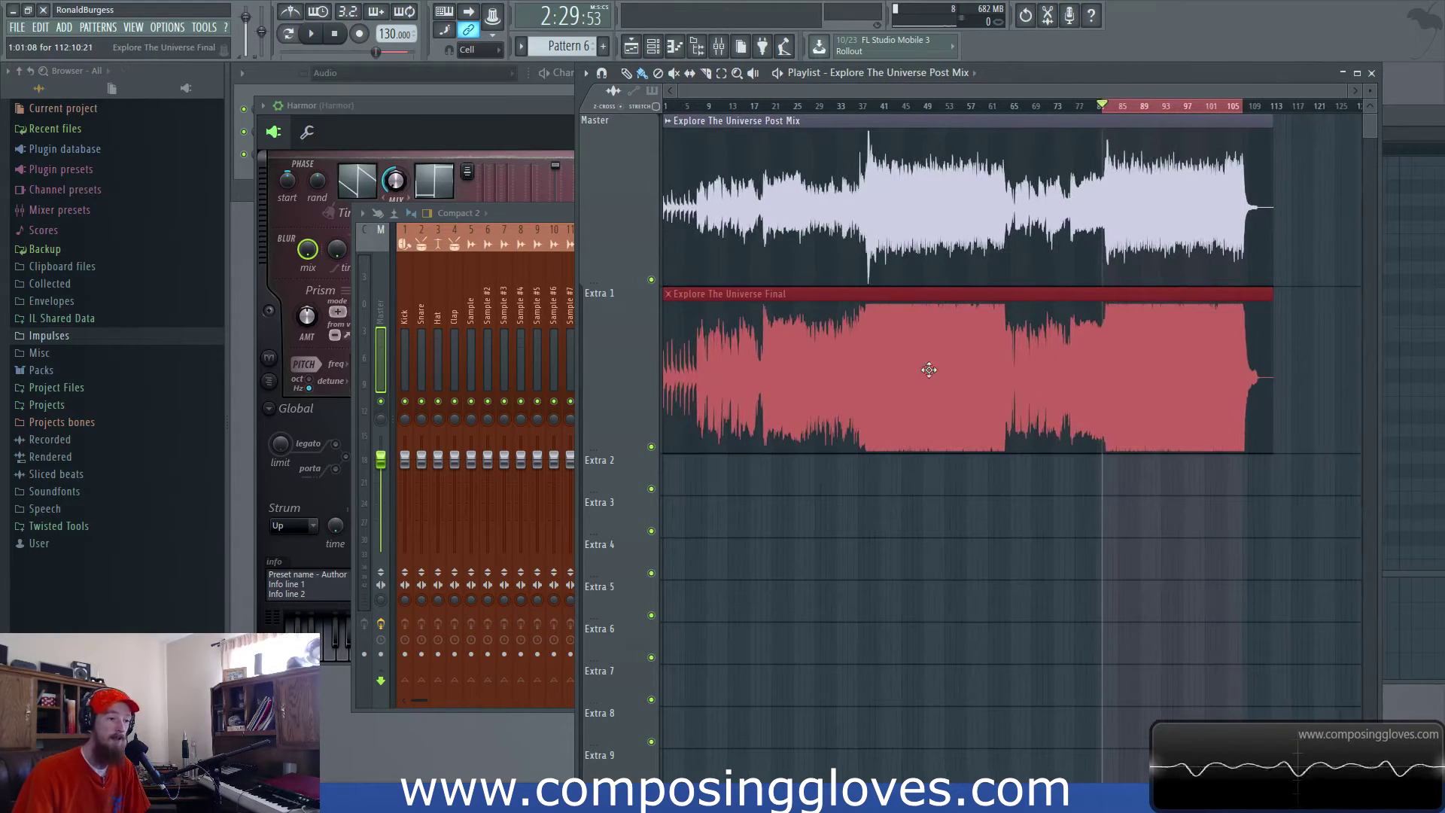
{"action": "left_click", "coordinate": [843, 108]}
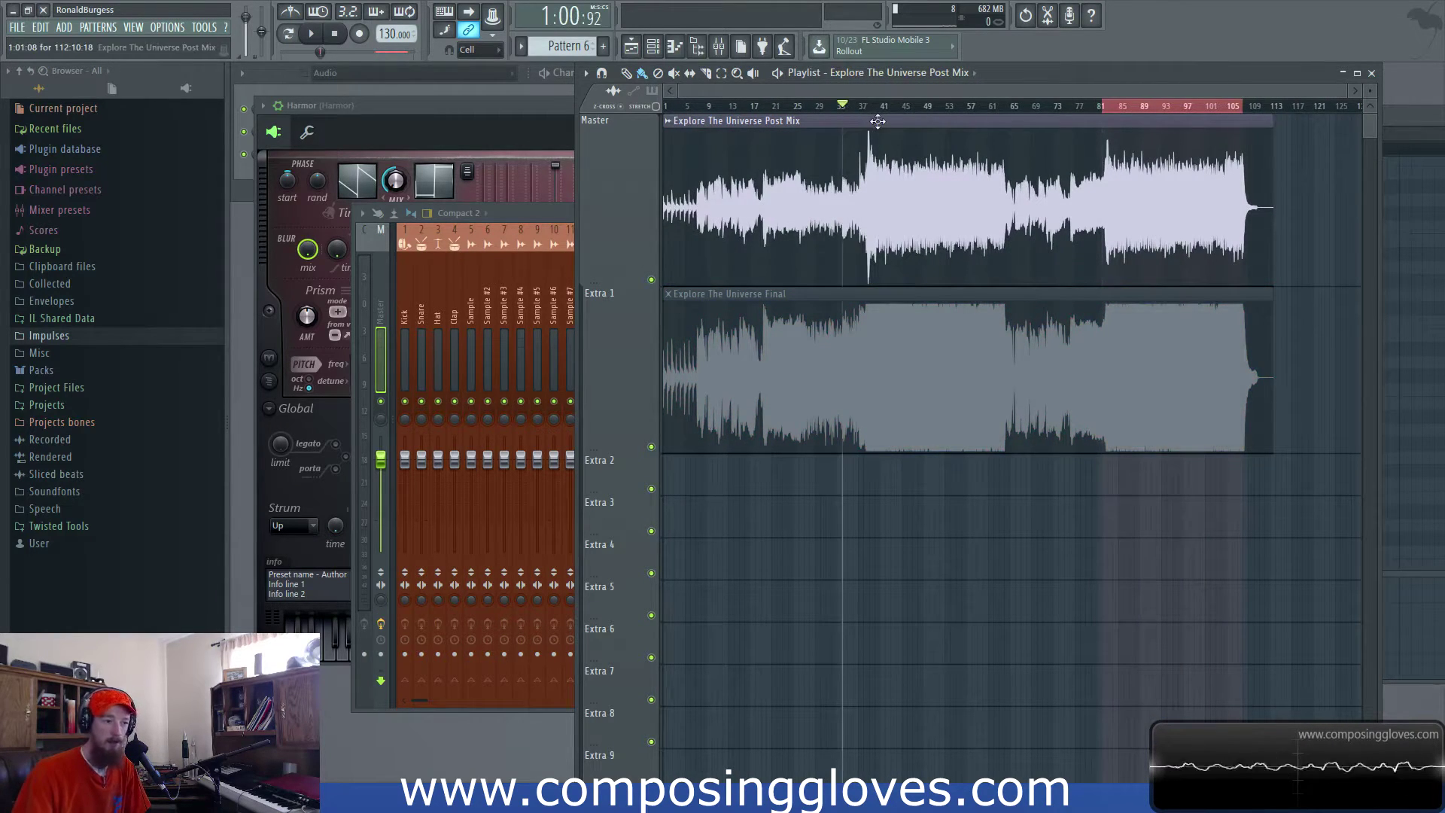
{"action": "scroll", "coordinate": [897, 381], "scroll_direction": "up", "scroll_amount": 3}
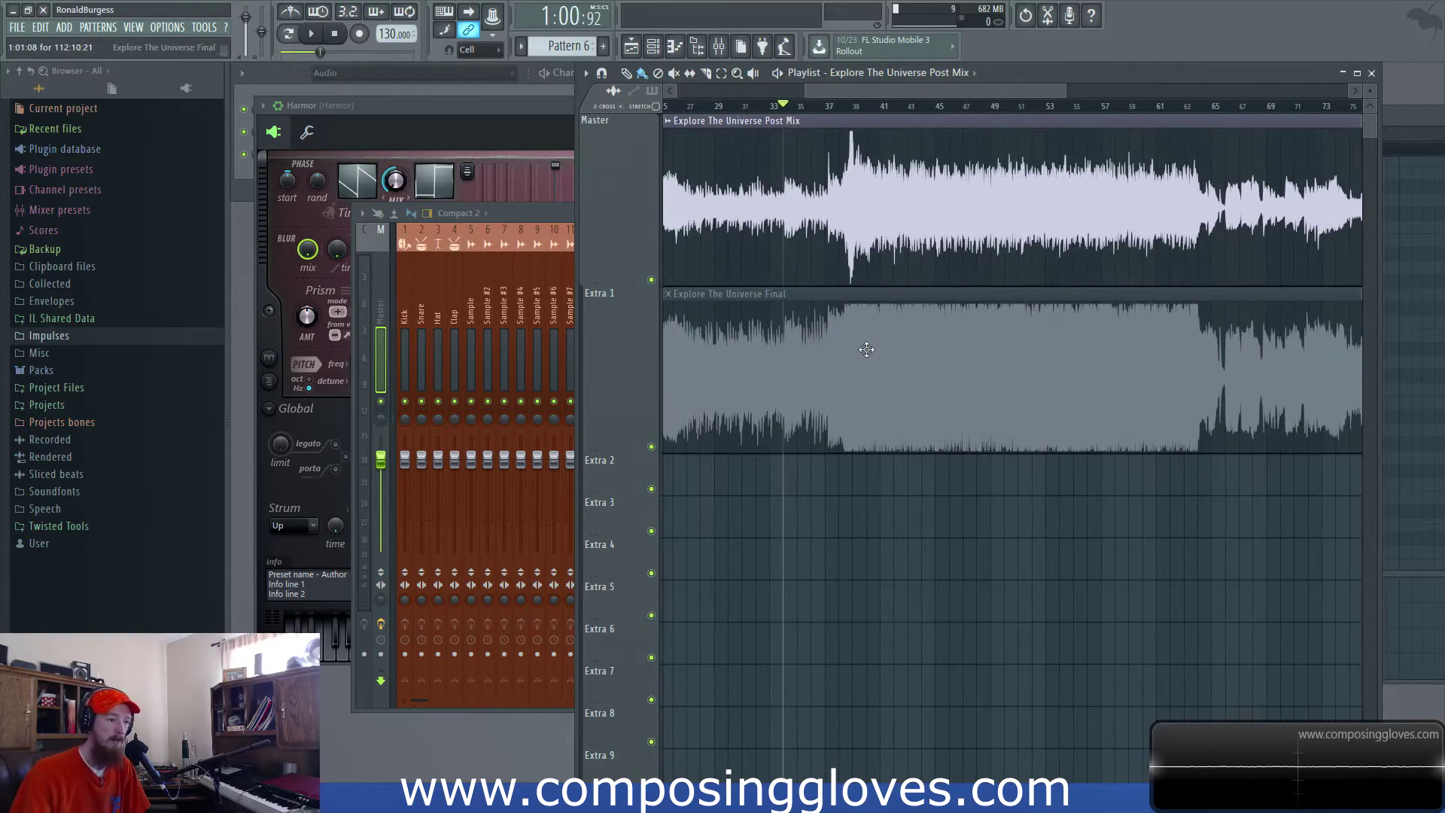
{"action": "scroll", "coordinate": [892, 339], "scroll_direction": "down", "scroll_amount": 3}
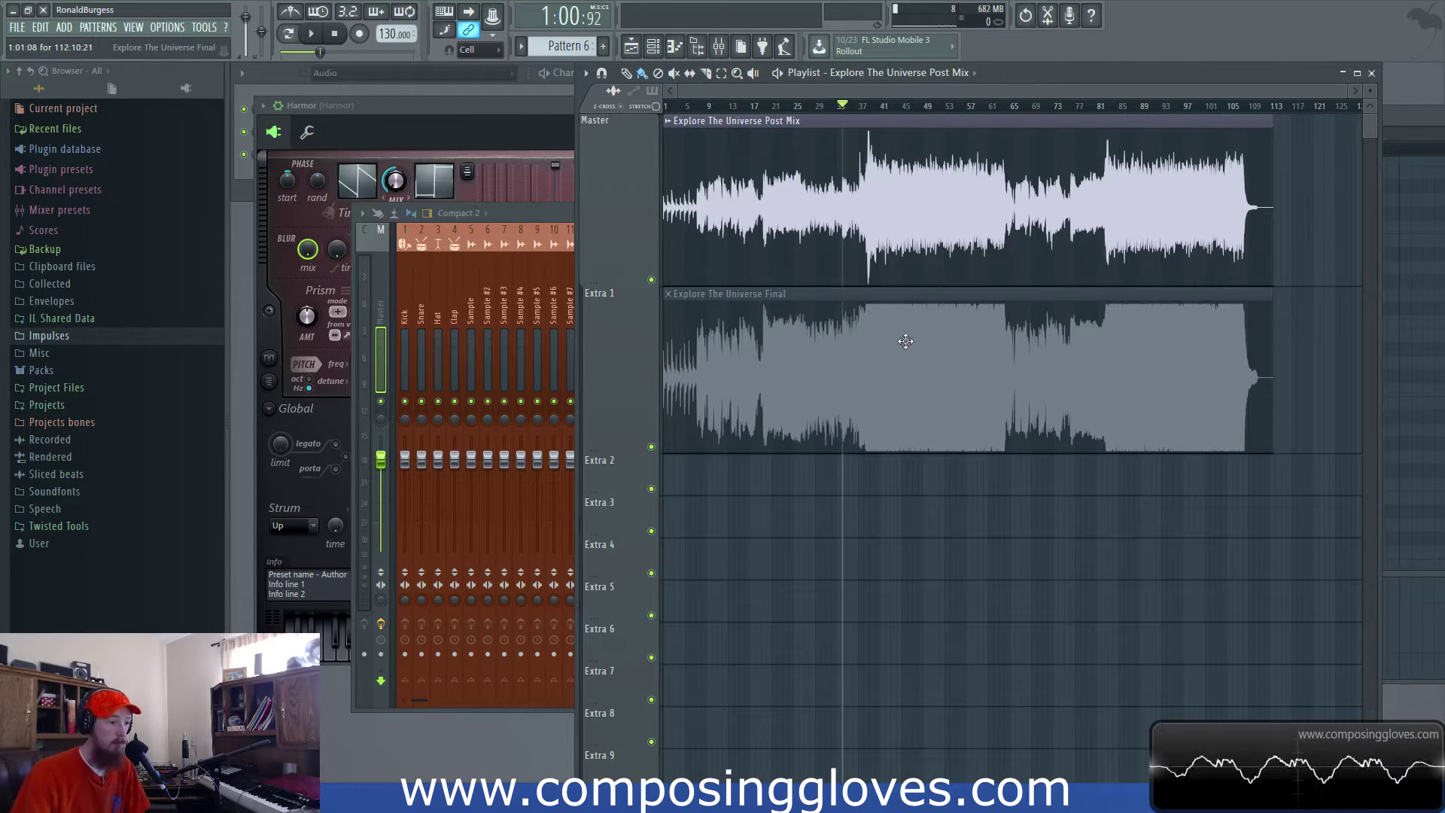
{"action": "scroll", "coordinate": [907, 345], "scroll_direction": "up", "scroll_amount": 3}
- Mark the first drop on the timeline from about bar 37 to bar 65
{"action": "left_click_drag", "start_coordinate": [864, 107], "coordinate": [907, 122]}
{"action": "left_click", "coordinate": [860, 106]}
{"action": "double_click", "coordinate": [864, 104]}
{"action": "left_click_drag", "start_coordinate": [866, 107], "coordinate": [1180, 113]}
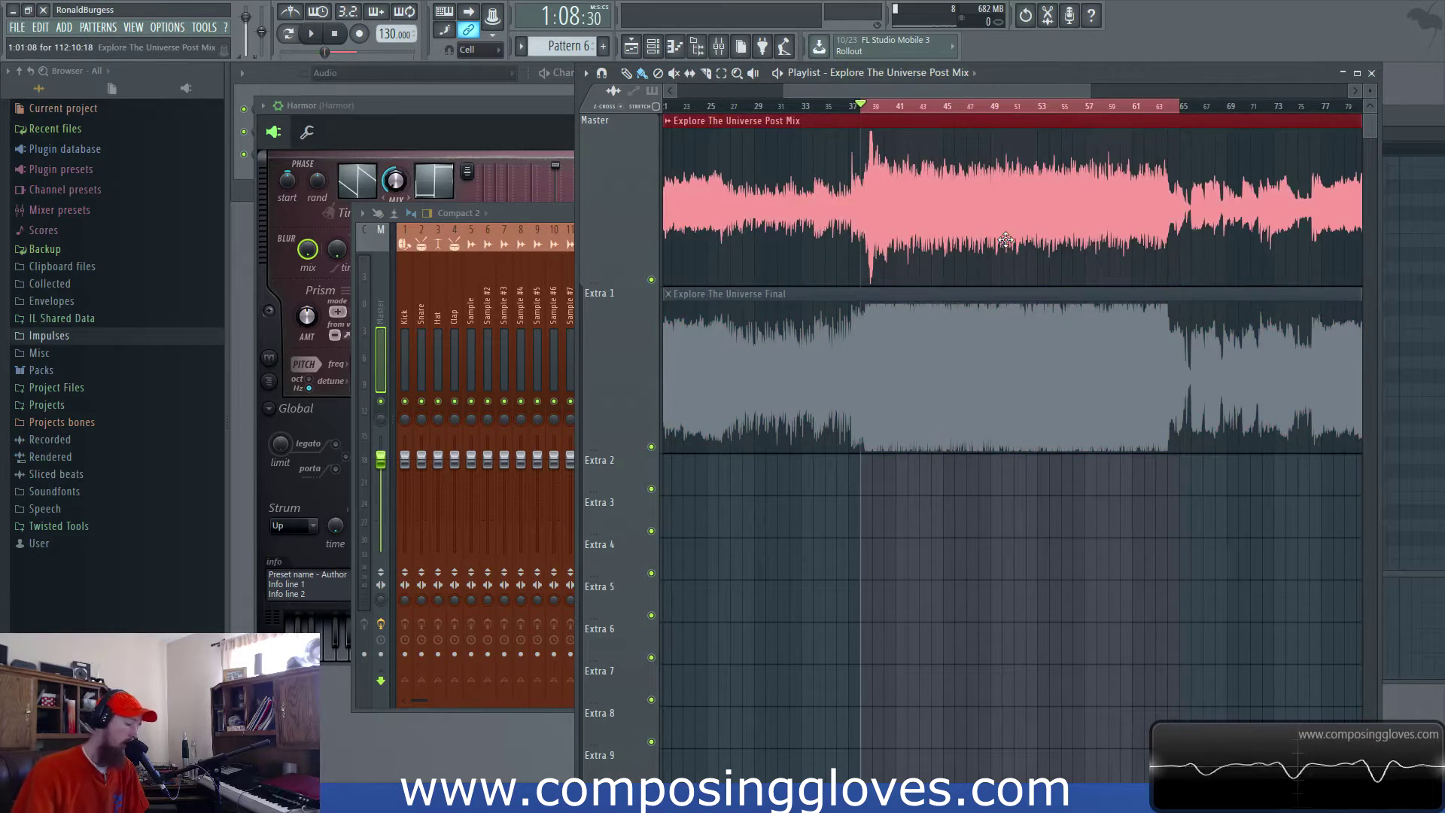
- Set the playhead at 0:53:53, then select the Post Mix clip and examine its dynamics over the whole song
{"action": "left_click", "coordinate": [1007, 240]}
{"action": "scroll", "coordinate": [845, 128], "scroll_direction": "down", "scroll_amount": 3}
{"action": "left_click", "coordinate": [832, 107]}
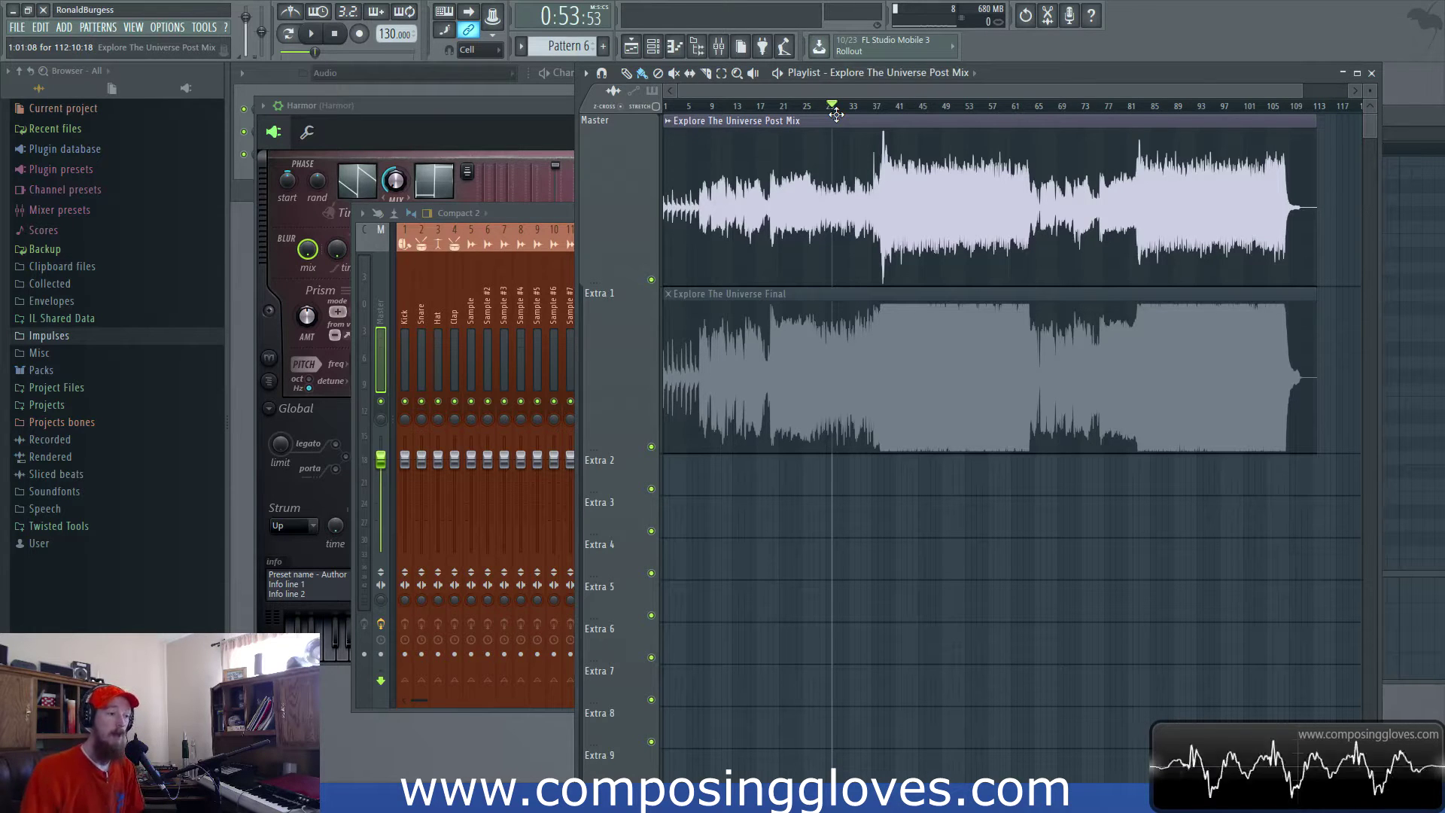
{"action": "left_click", "coordinate": [842, 240]}
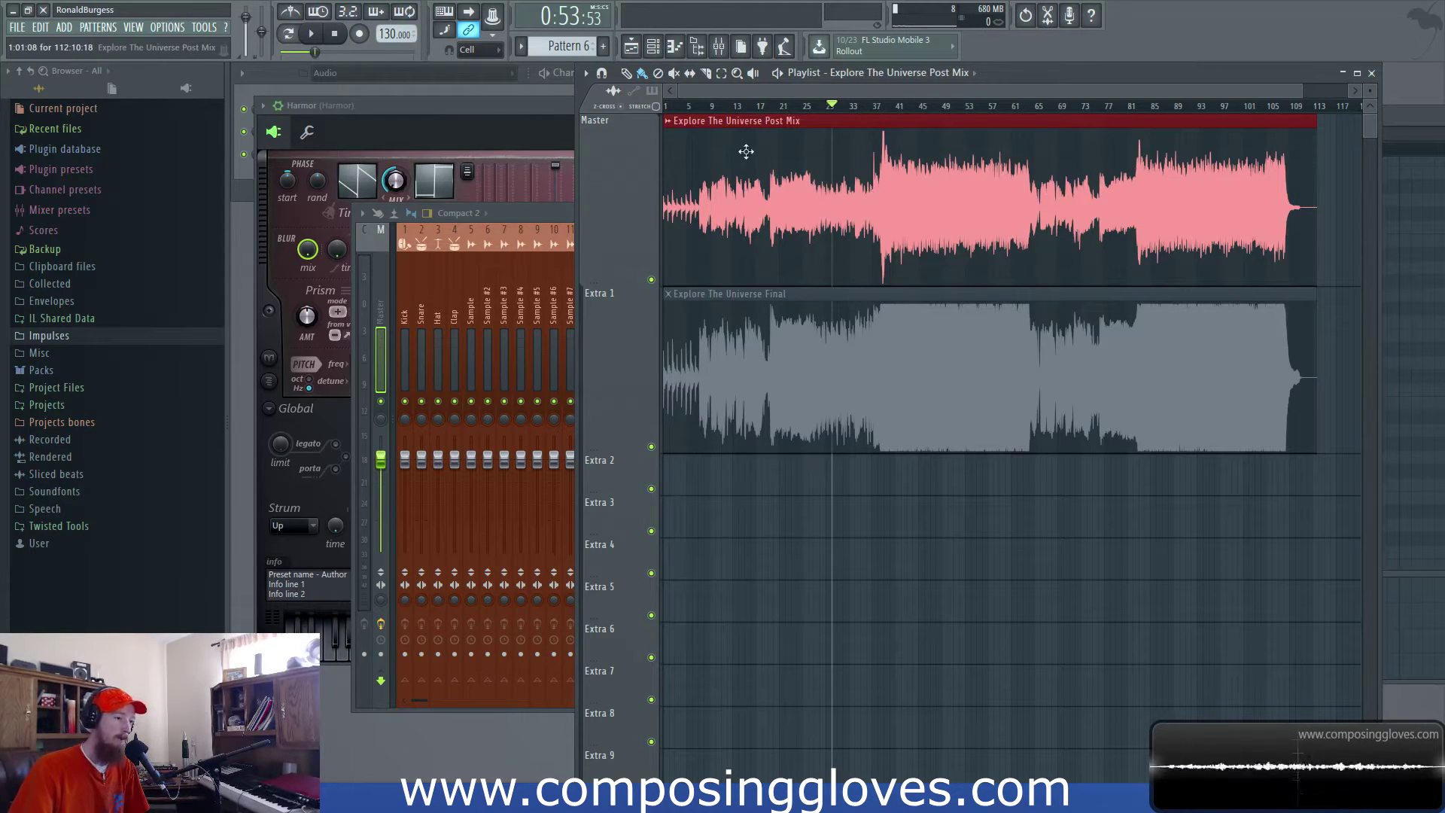
{"action": "left_click_drag", "start_coordinate": [678, 161], "coordinate": [1398, 205]}
{"action": "left_click", "coordinate": [999, 143]}
{"action": "scroll", "coordinate": [858, 151], "scroll_direction": "left", "scroll_amount": 5}
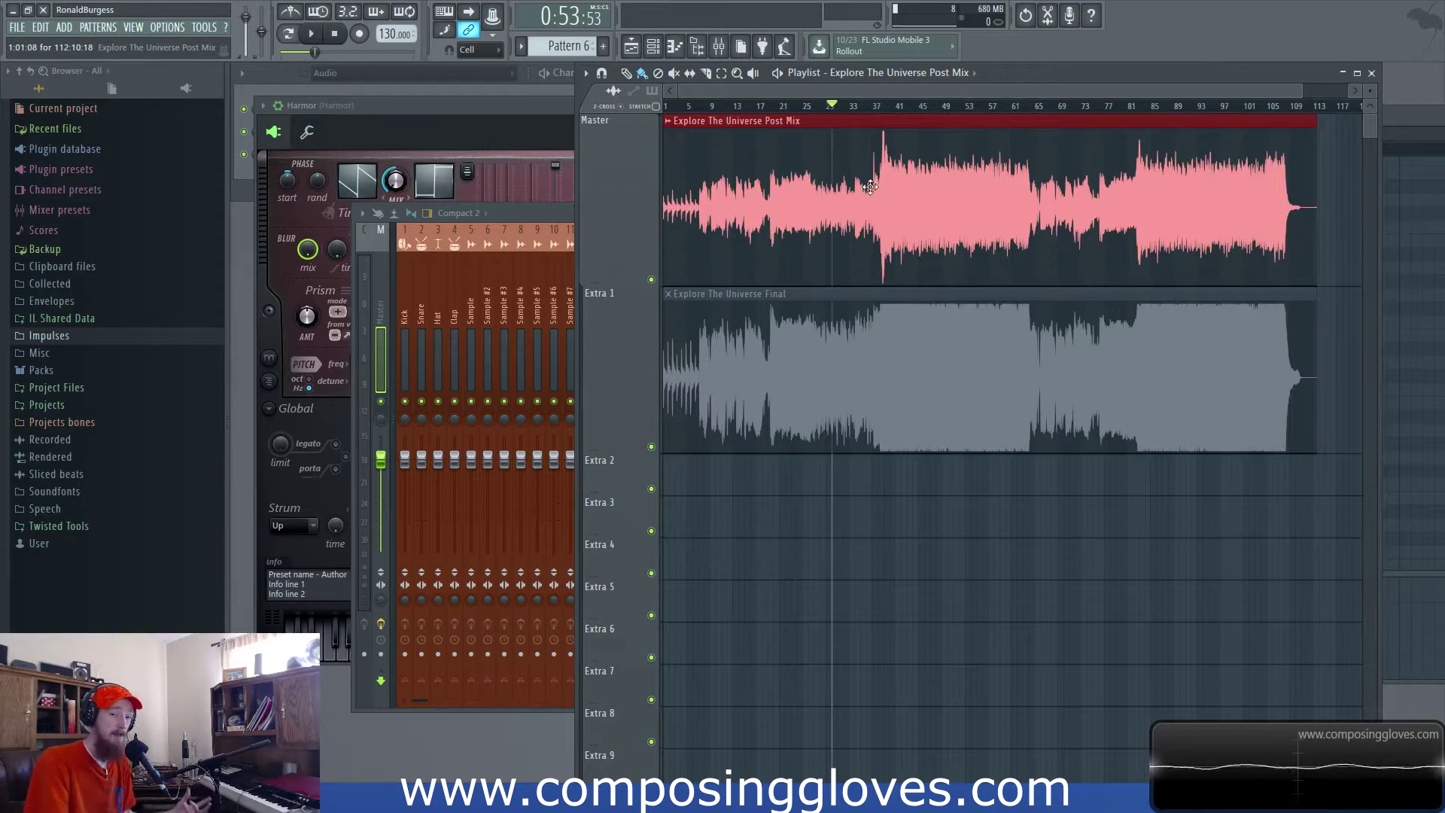
- Select the Final clip and examine how its loudness changes between the quieter sections and the drops
{"action": "left_click", "coordinate": [967, 366]}
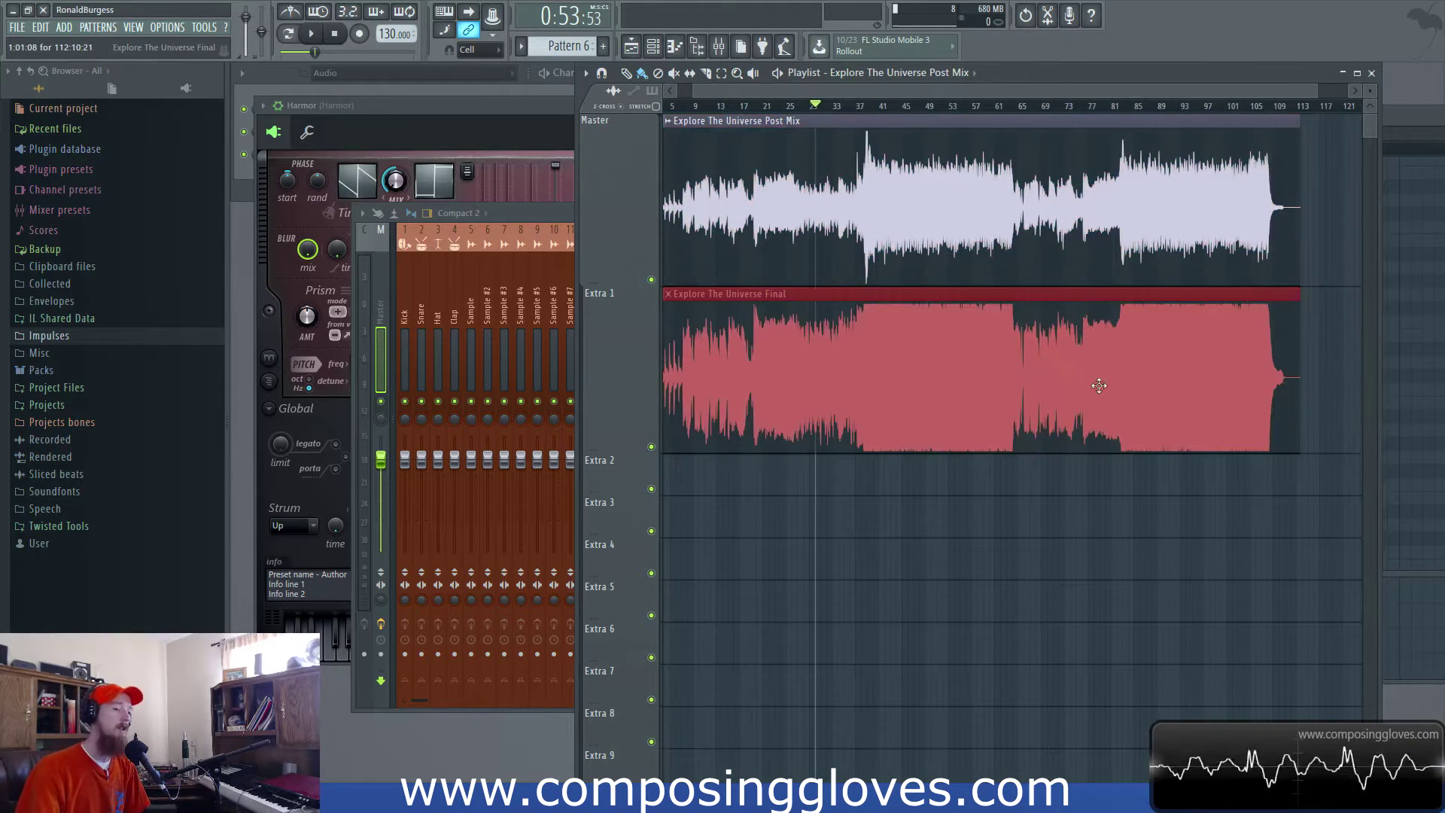
{"action": "scroll", "coordinate": [984, 401], "scroll_direction": "down", "scroll_amount": 2}
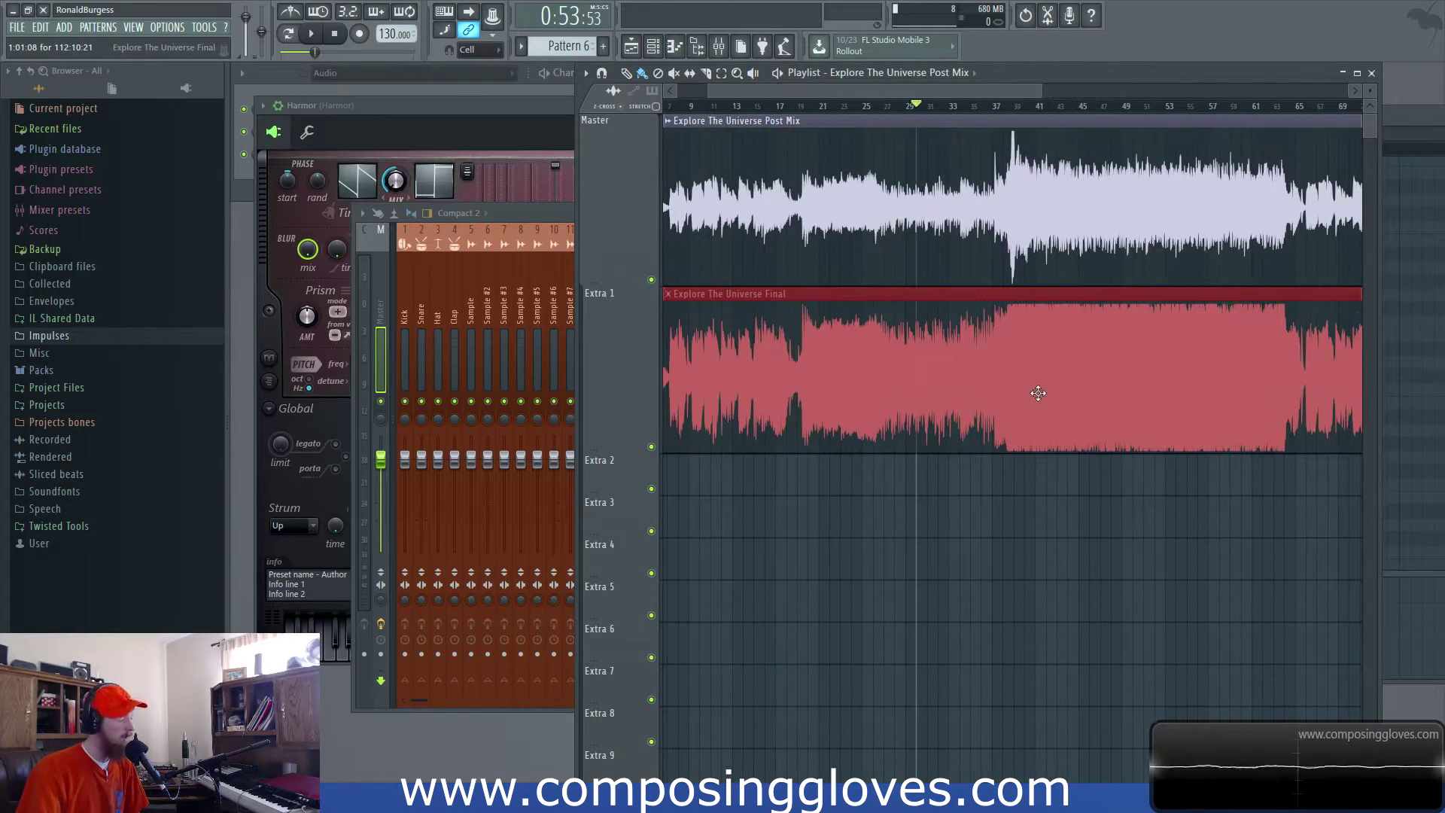
{"action": "scroll", "coordinate": [1038, 403], "scroll_direction": "down", "scroll_amount": 1}
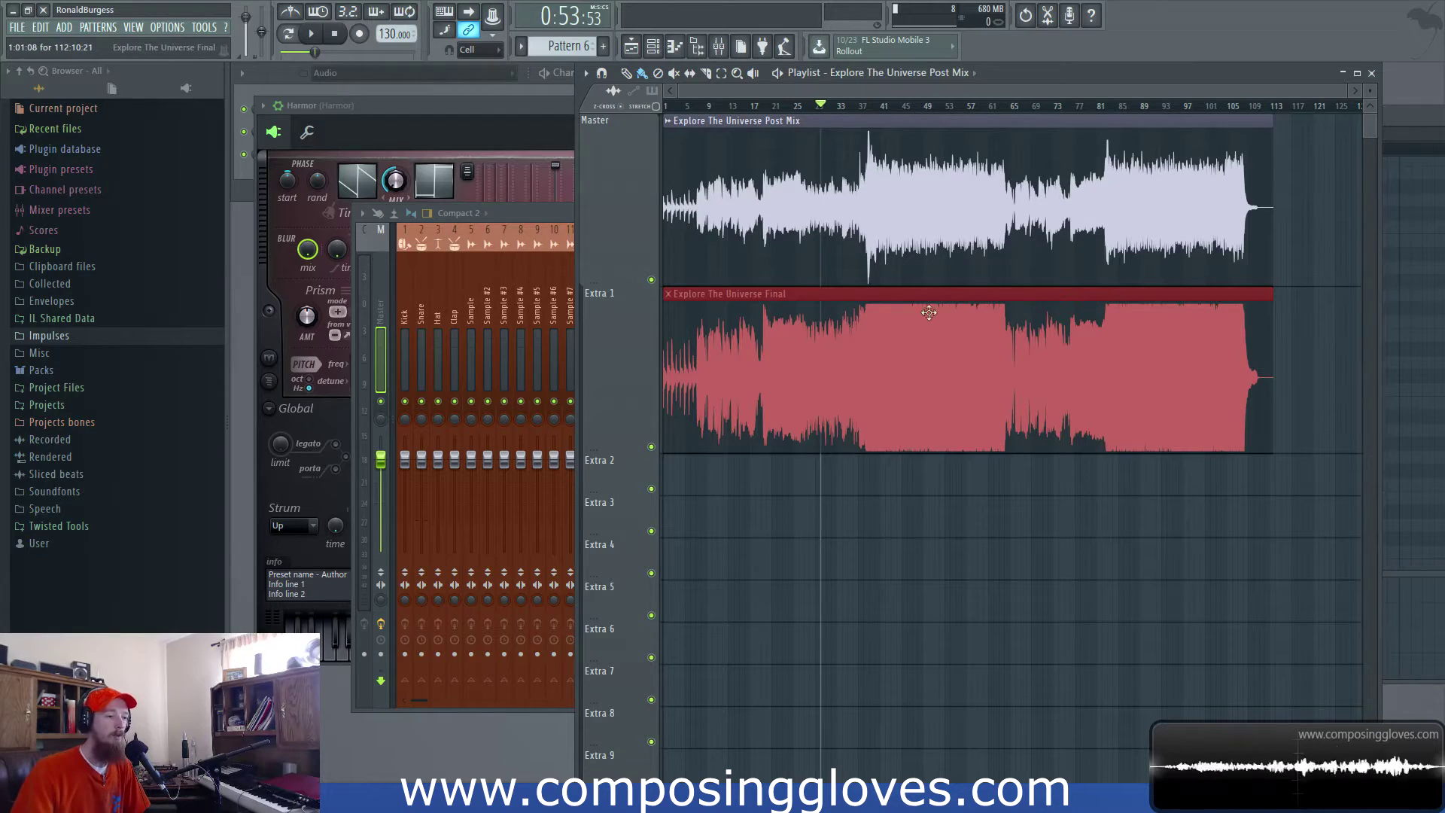
{"action": "scroll", "coordinate": [828, 346], "scroll_direction": "up", "scroll_amount": 3}
{"action": "scroll", "coordinate": [850, 361], "scroll_direction": "down", "scroll_amount": 5}
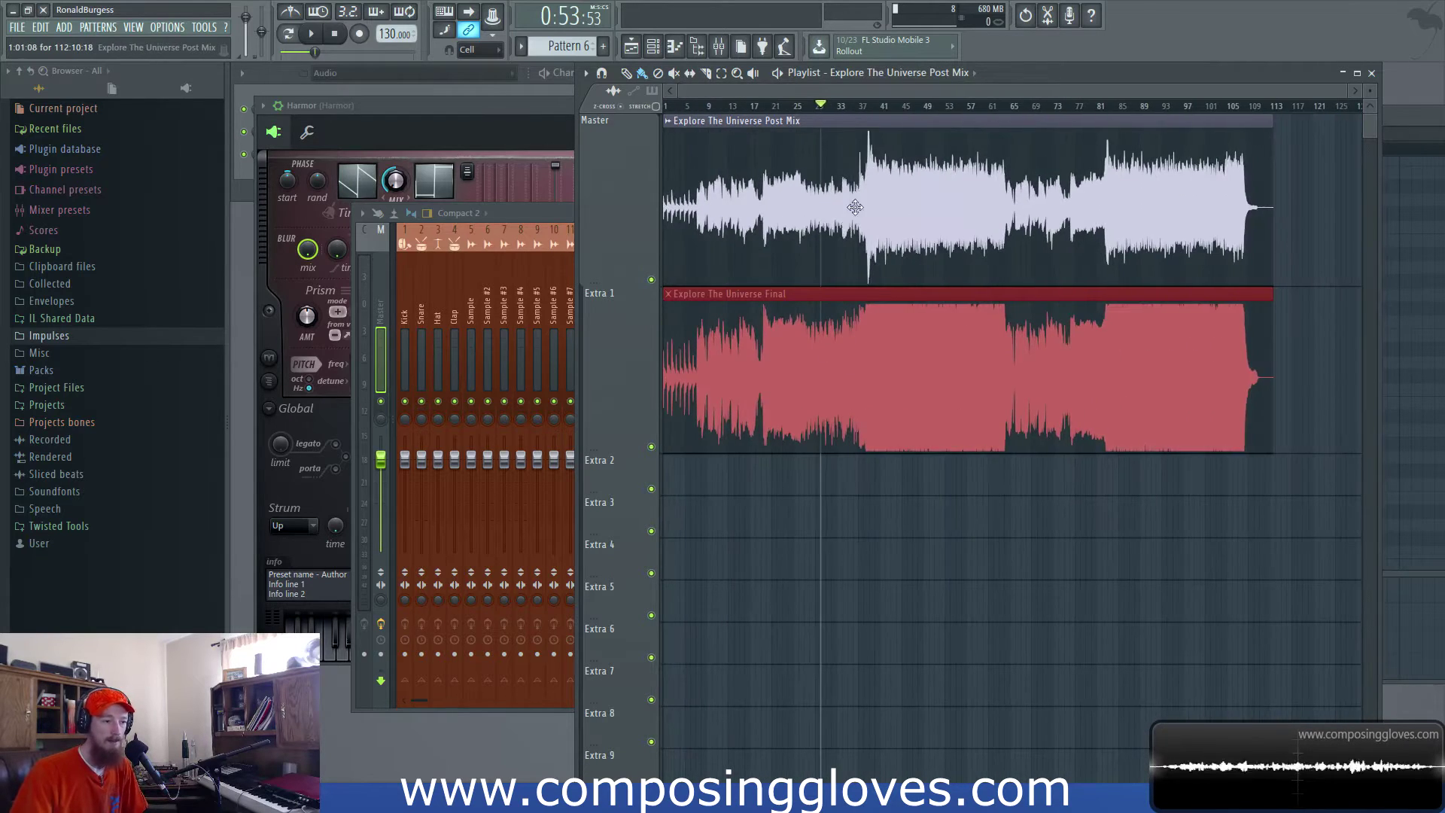
- Compare the Final clip's limited peaks with the Post Mix around the first drop, finishing with the Post Mix clip selected
{"action": "key", "text": "ctrl+a"}
{"action": "left_click", "coordinate": [929, 365]}
{"action": "left_click_drag", "start_coordinate": [784, 355], "coordinate": [1246, 414]}
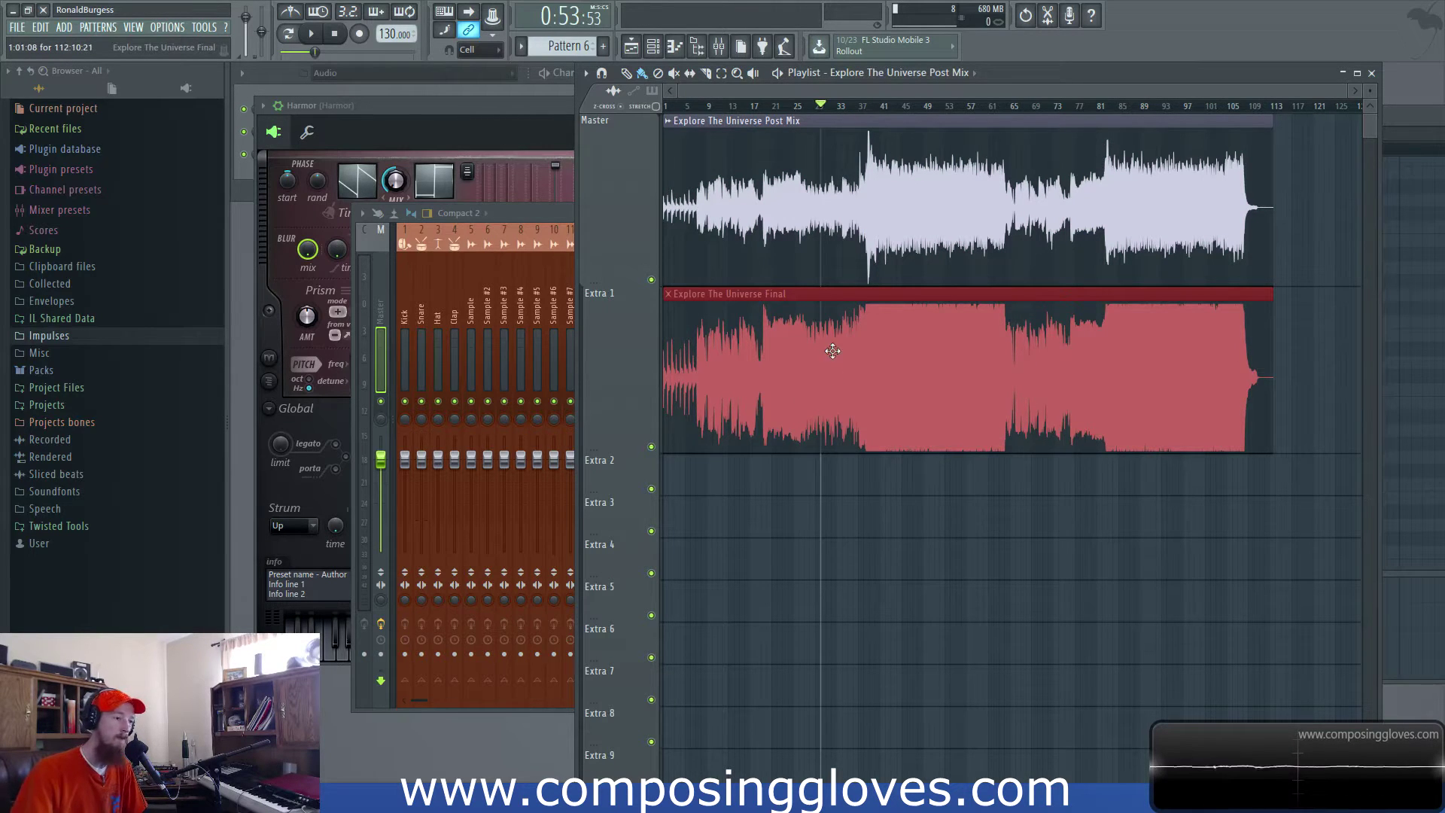
{"action": "scroll", "coordinate": [810, 290], "scroll_direction": "up", "scroll_amount": 4}
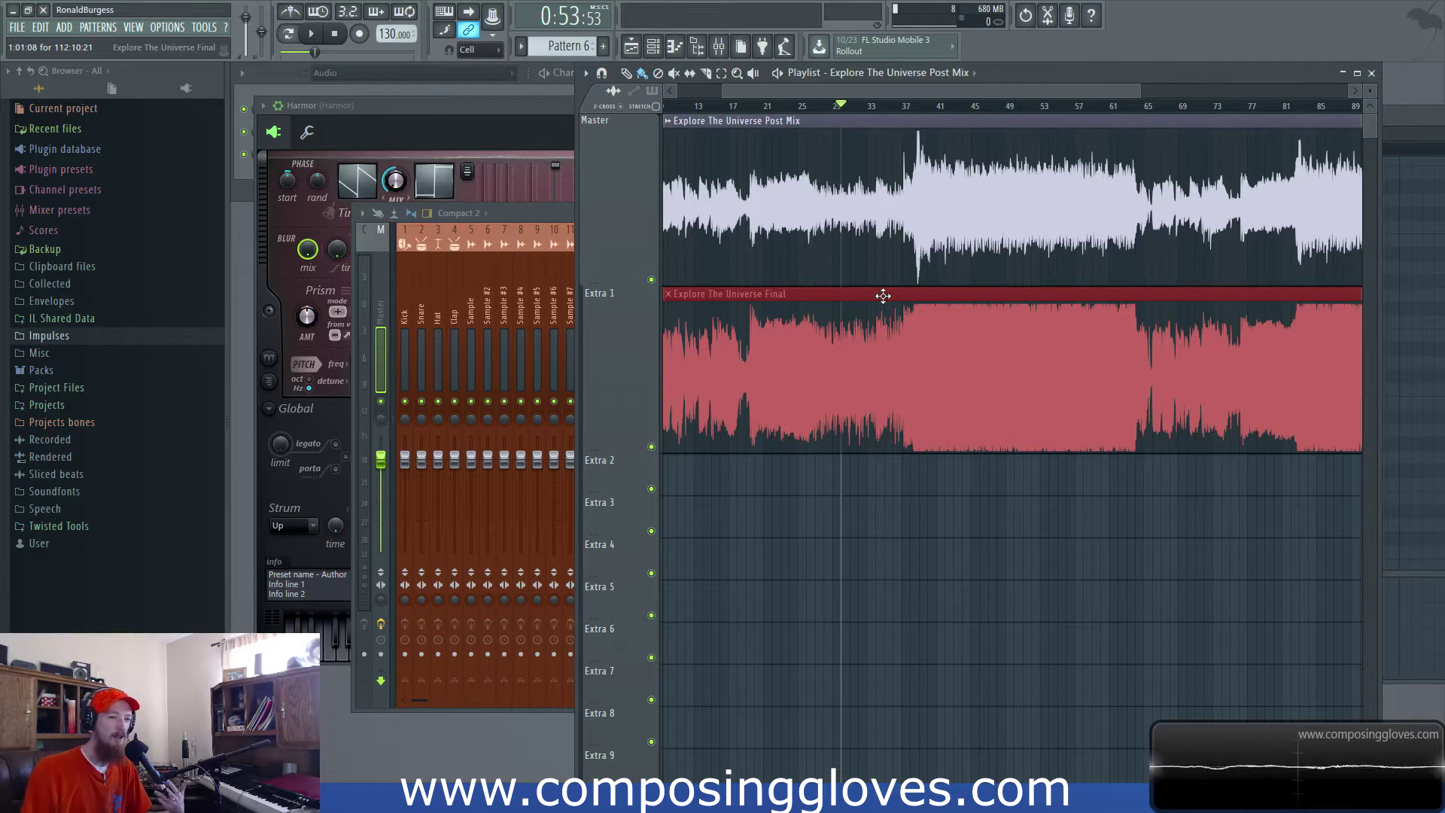
{"action": "left_click", "coordinate": [852, 223]}
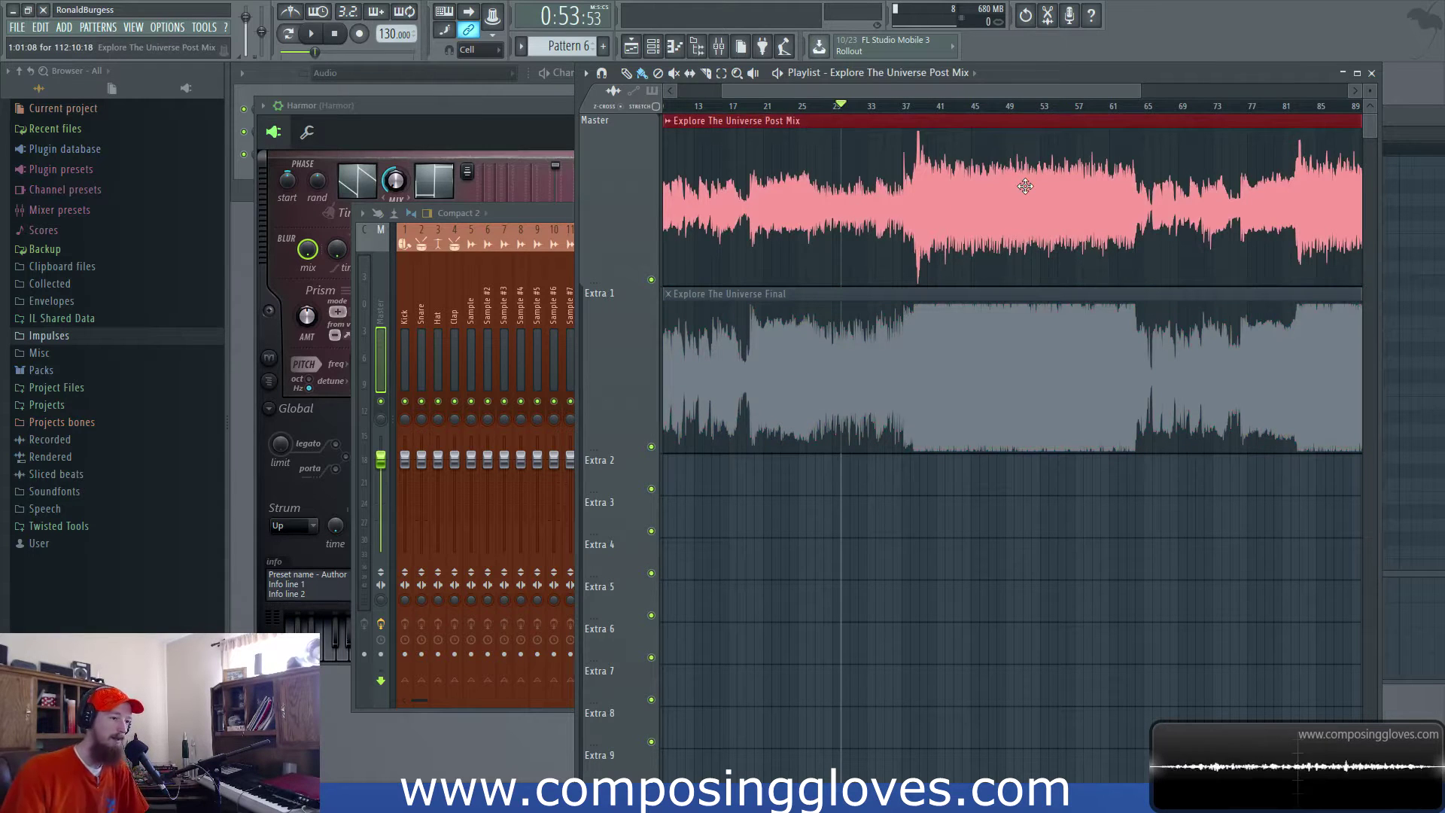
- Set the playhead at 1:00:92, in the quieter section just before the first drop
{"action": "scroll", "coordinate": [1028, 185], "scroll_direction": "down", "scroll_amount": 2}
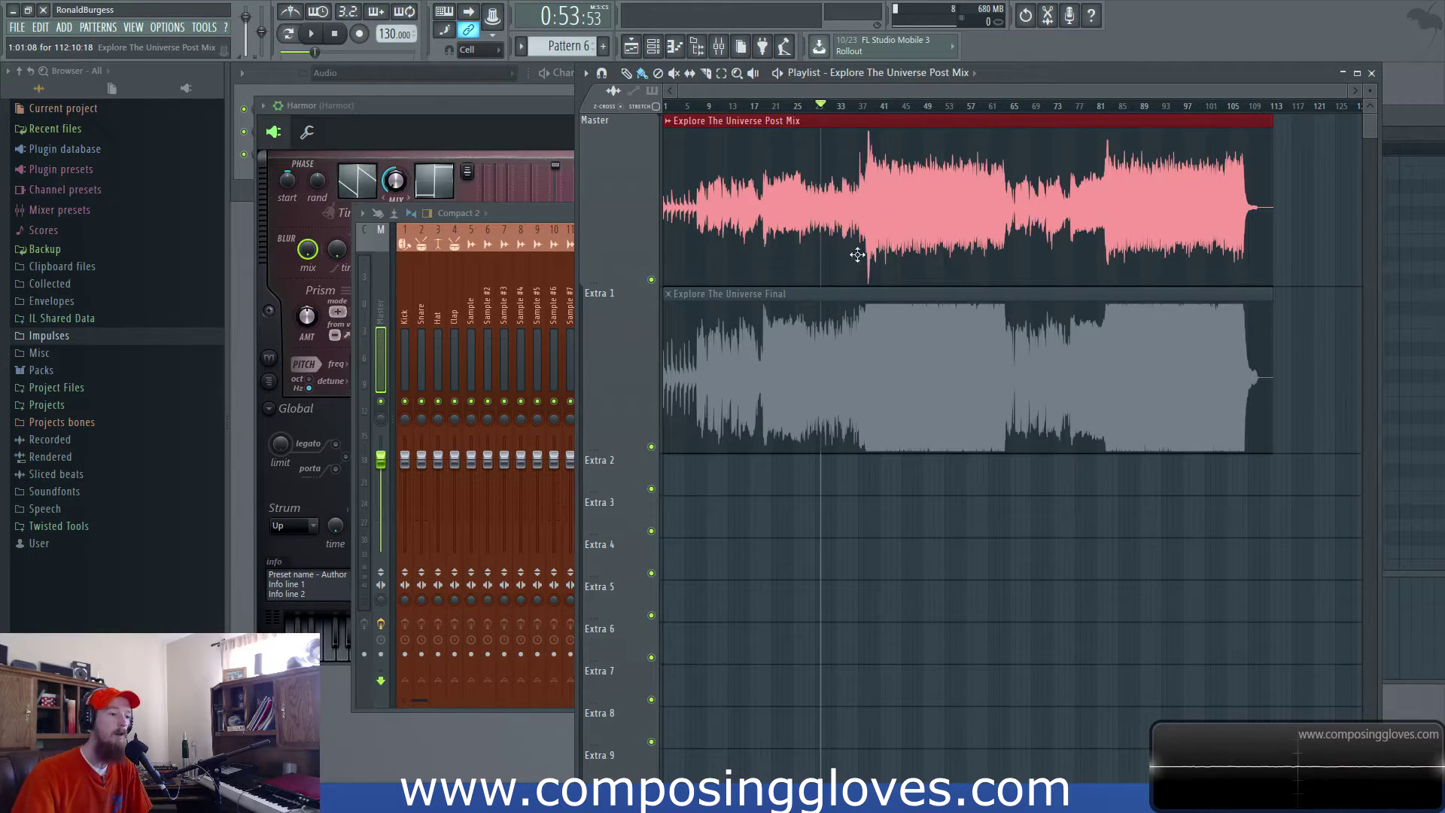
{"action": "scroll", "coordinate": [837, 259], "scroll_direction": "up", "scroll_amount": 3}
{"action": "scroll", "coordinate": [837, 259], "scroll_direction": "up", "scroll_amount": 2}
{"action": "left_click", "coordinate": [909, 109]}
{"action": "scroll", "coordinate": [919, 242], "scroll_direction": "right", "scroll_amount": 2}
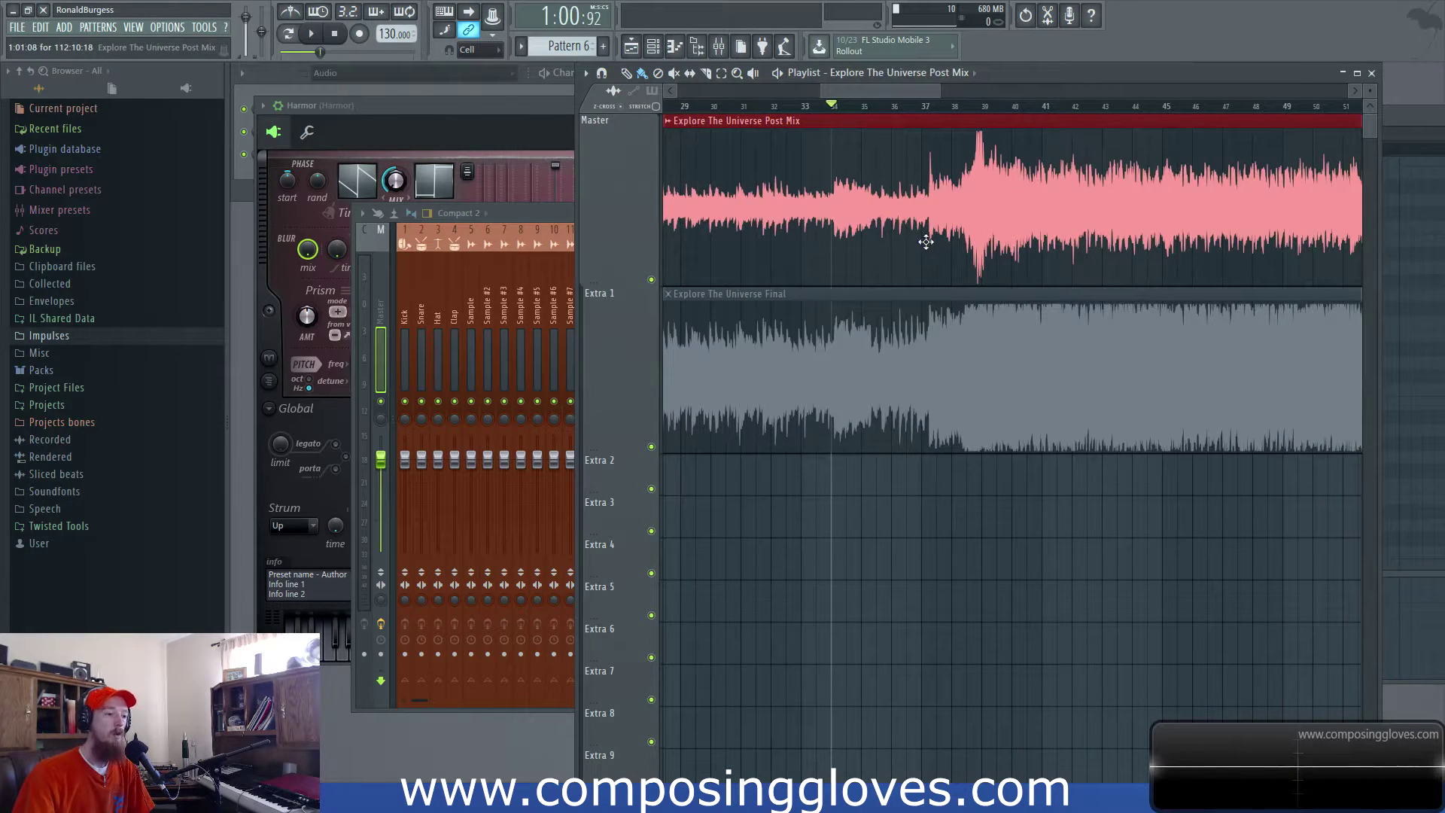
- Open Maximus on the mixer's Master track and examine its master and low bands, finishing on the low band
{"action": "left_click", "coordinate": [385, 302]}
{"action": "left_click", "coordinate": [1264, 258]}
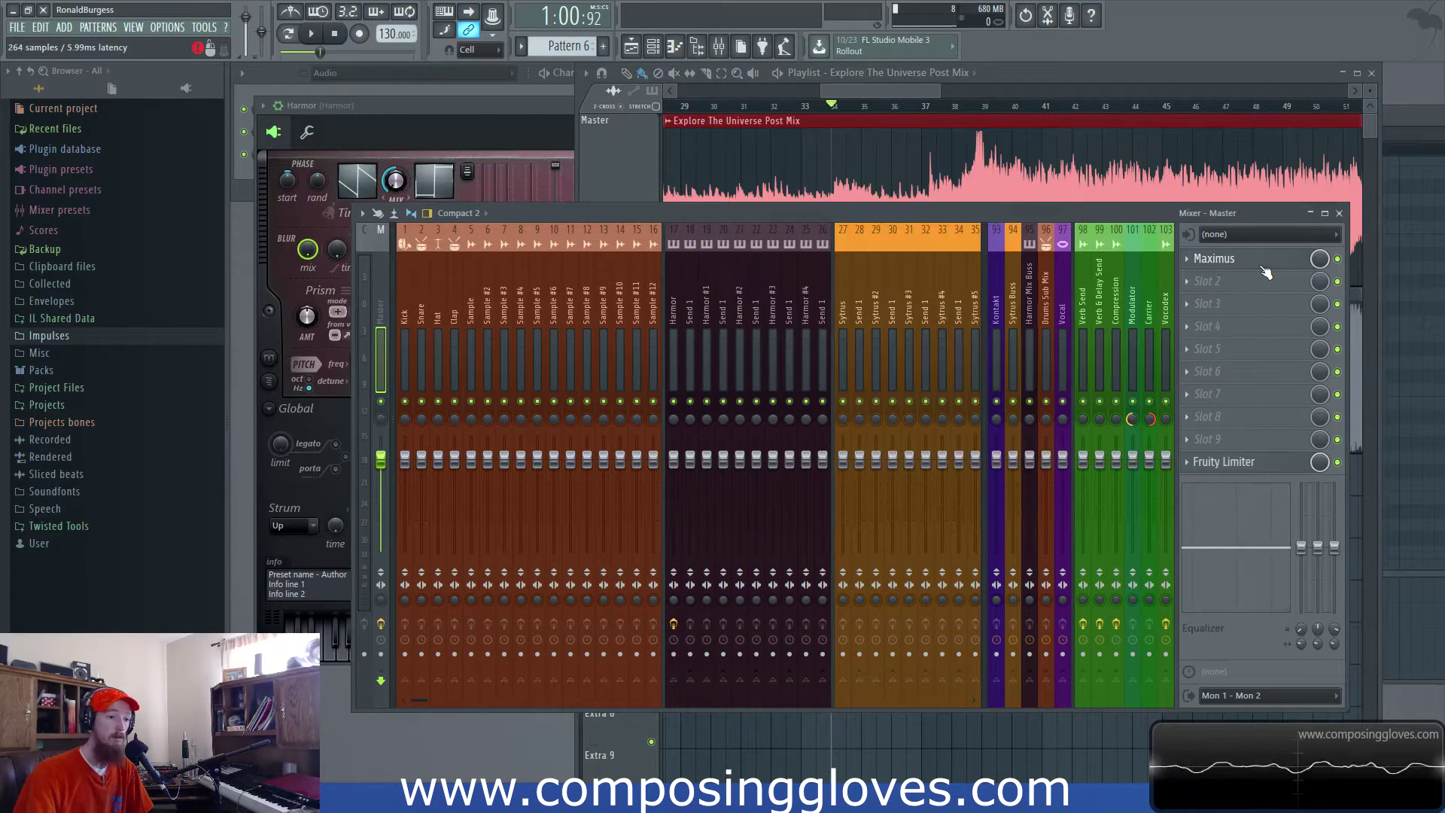
{"action": "left_click_drag", "start_coordinate": [911, 220], "coordinate": [883, 306]}
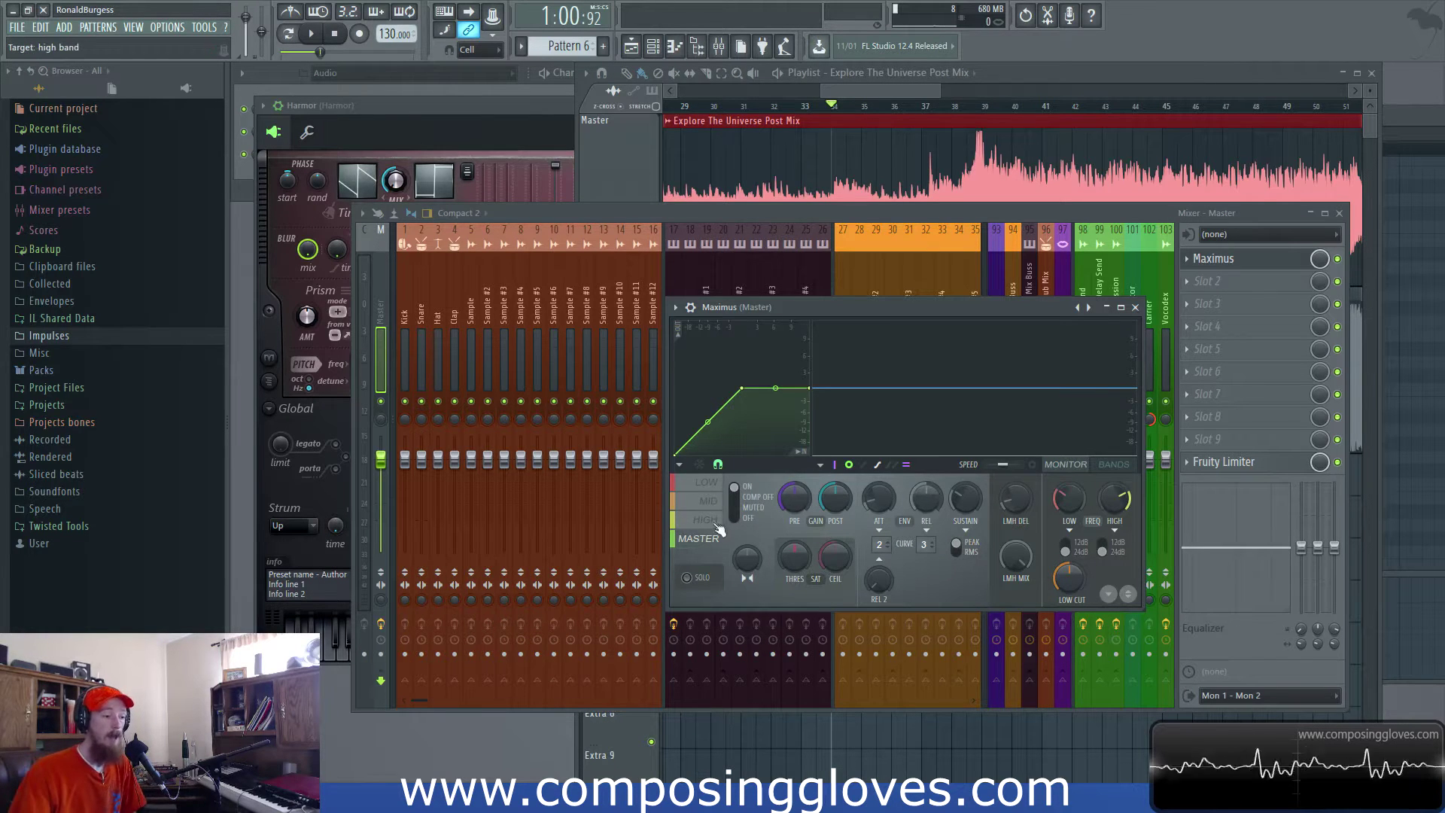
{"action": "left_click", "coordinate": [708, 483]}
{"action": "left_click", "coordinate": [702, 538]}
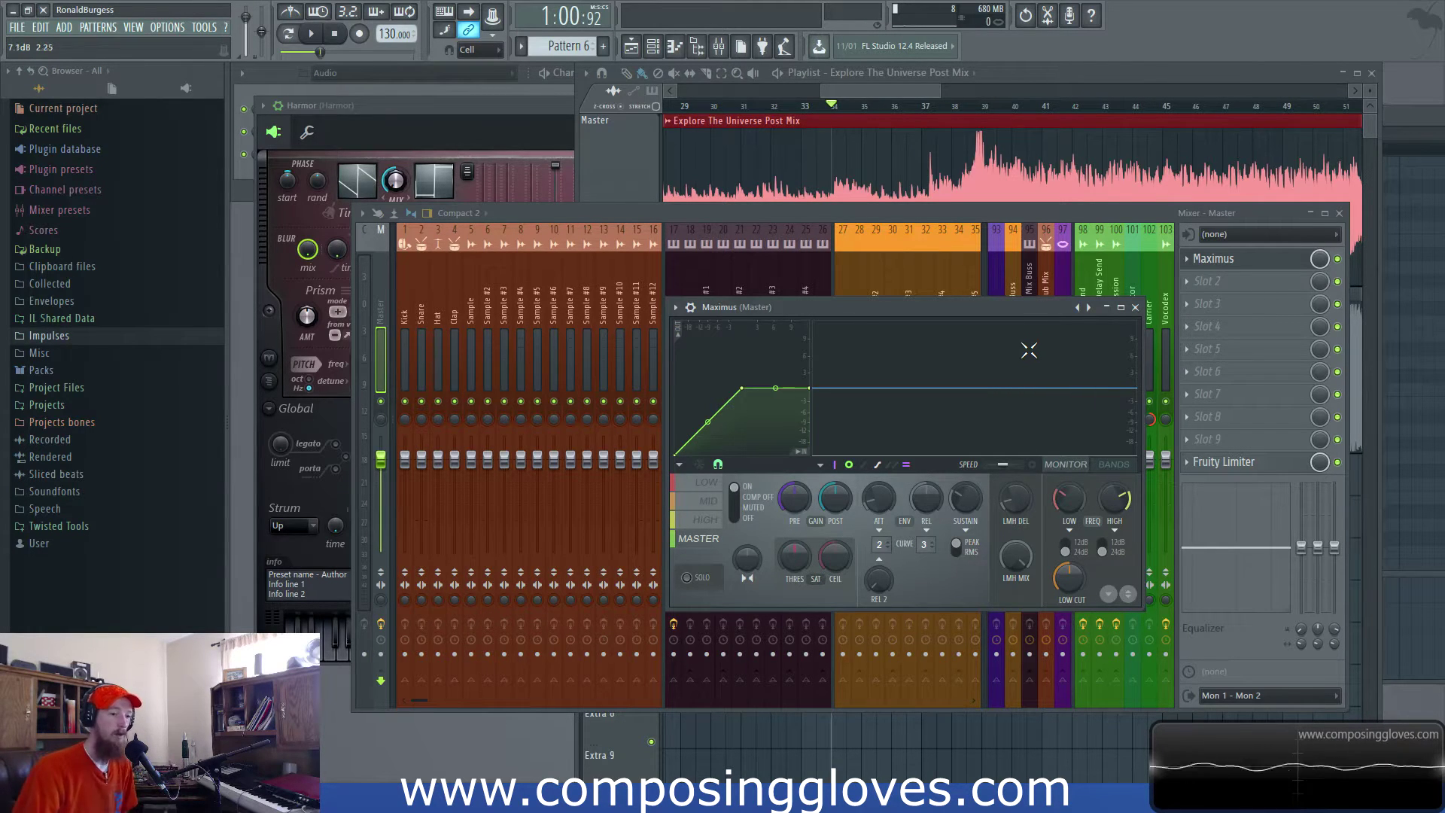
{"action": "left_click_drag", "start_coordinate": [843, 314], "coordinate": [803, 296]}
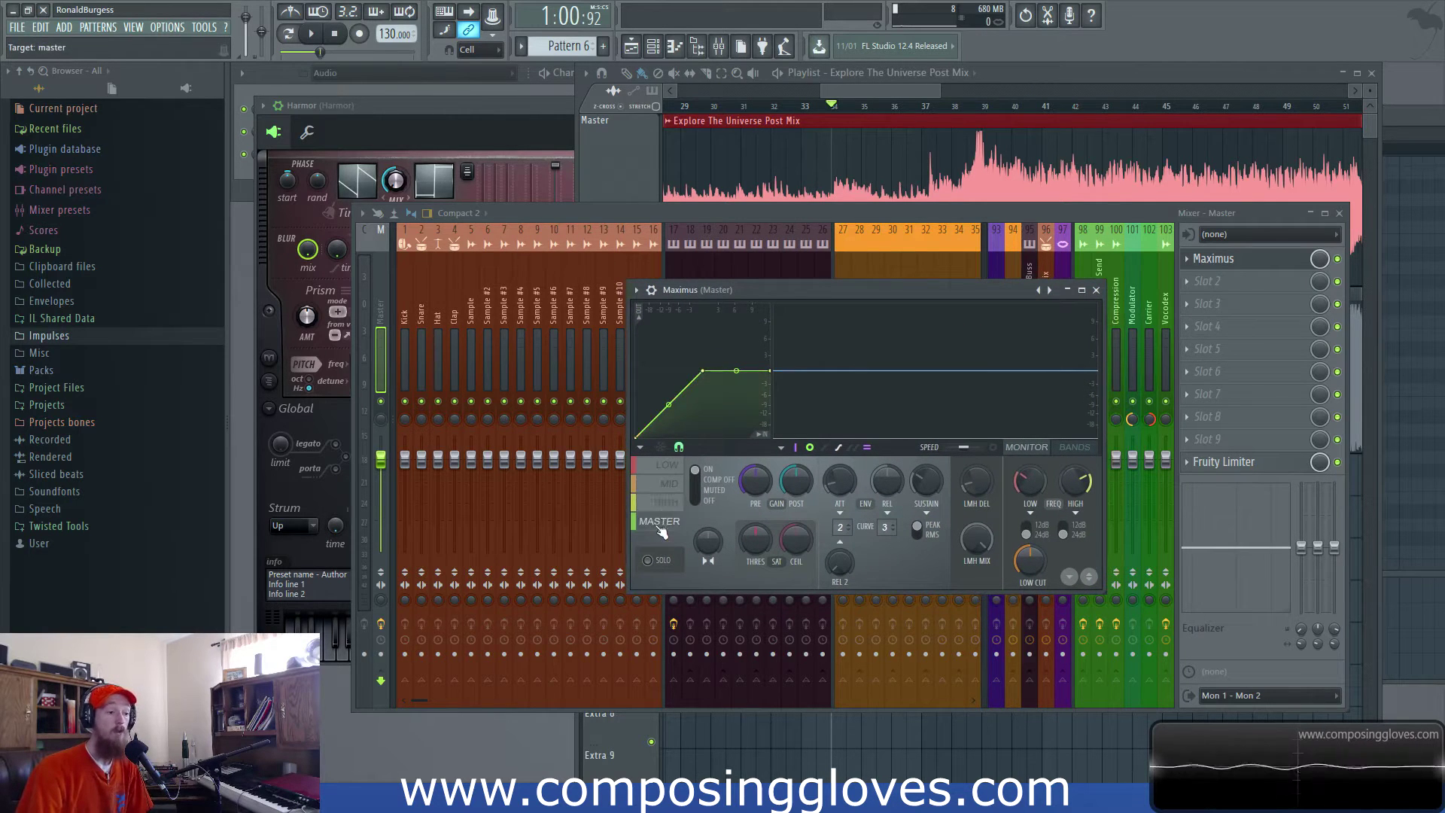
{"action": "left_click", "coordinate": [669, 466]}
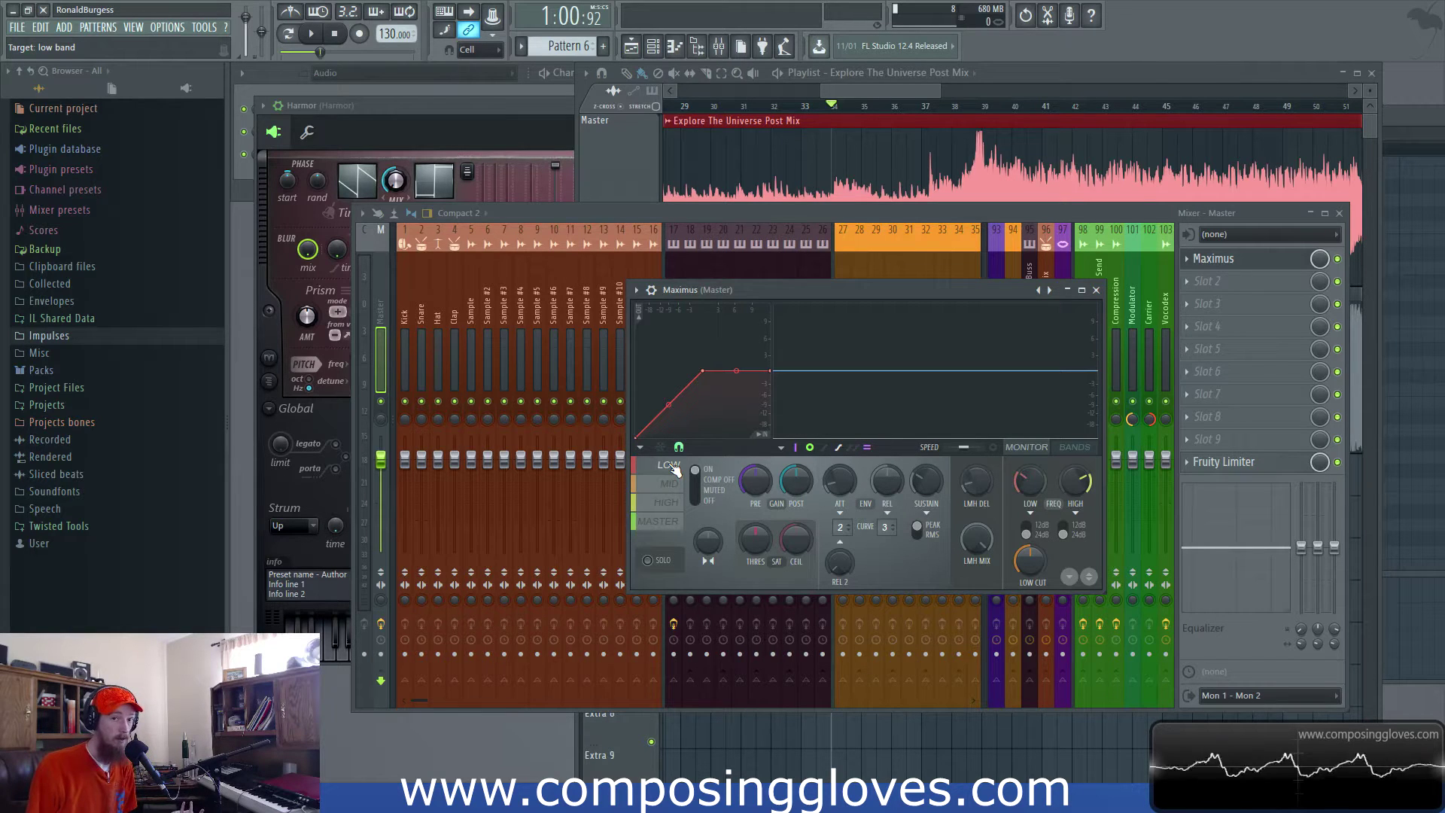
- View the plugins available for the Master track's fourth effect slot without loading one, and reopen Maximus
{"action": "left_click", "coordinate": [1242, 326]}
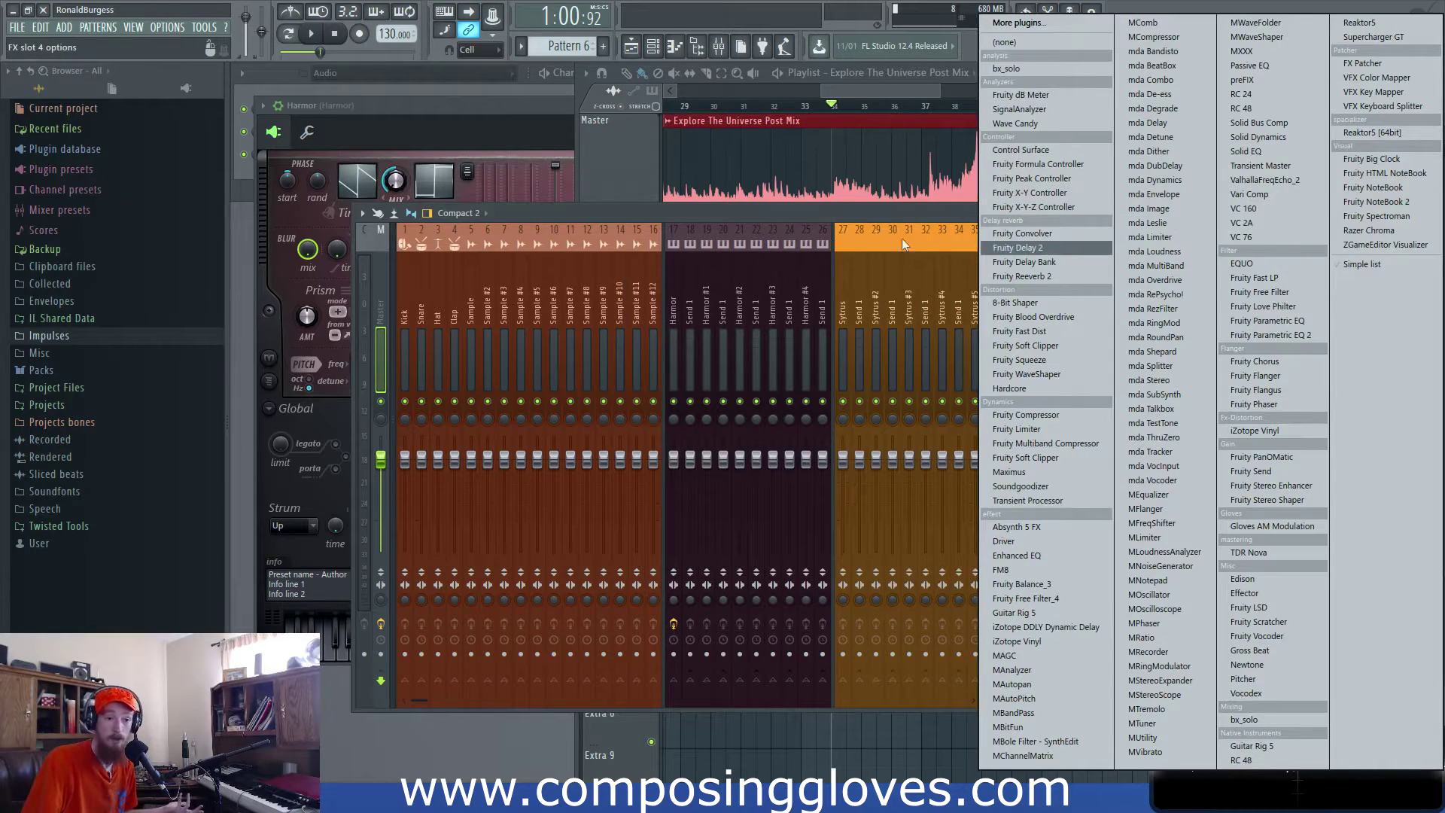
{"action": "left_click", "coordinate": [807, 213]}
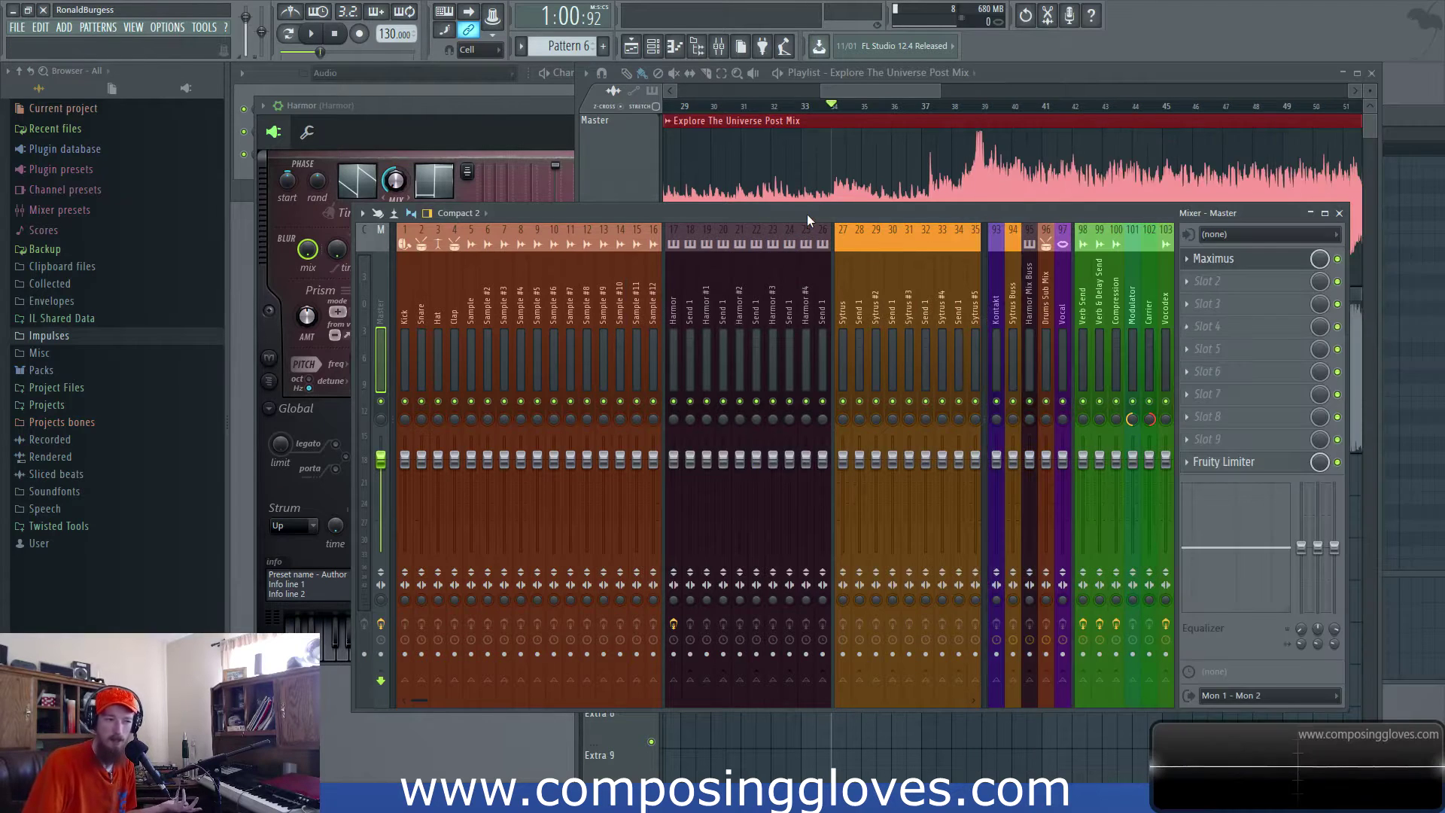
{"action": "left_click", "coordinate": [1275, 266]}
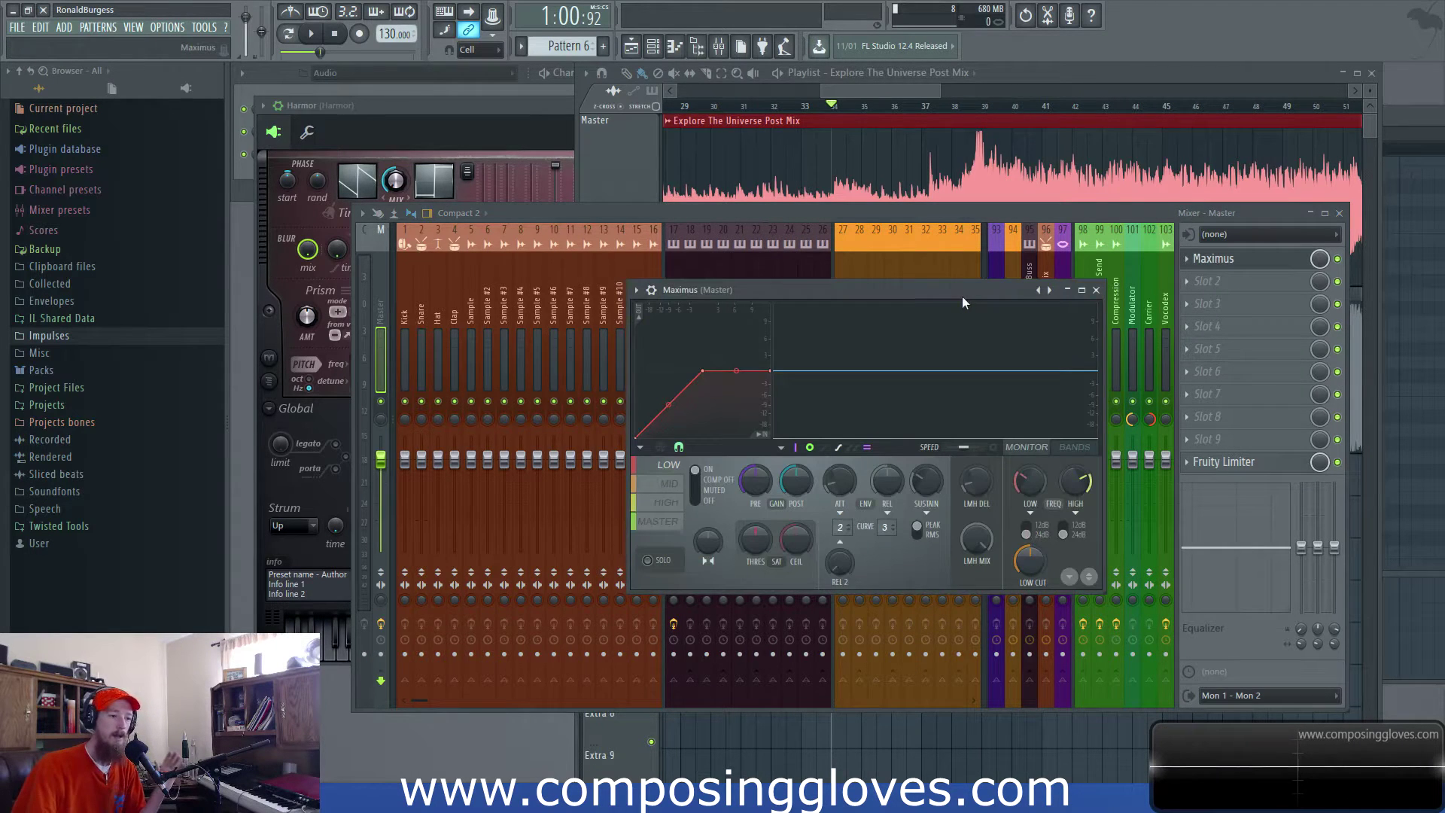
{"action": "left_click_drag", "start_coordinate": [962, 296], "coordinate": [897, 301]}
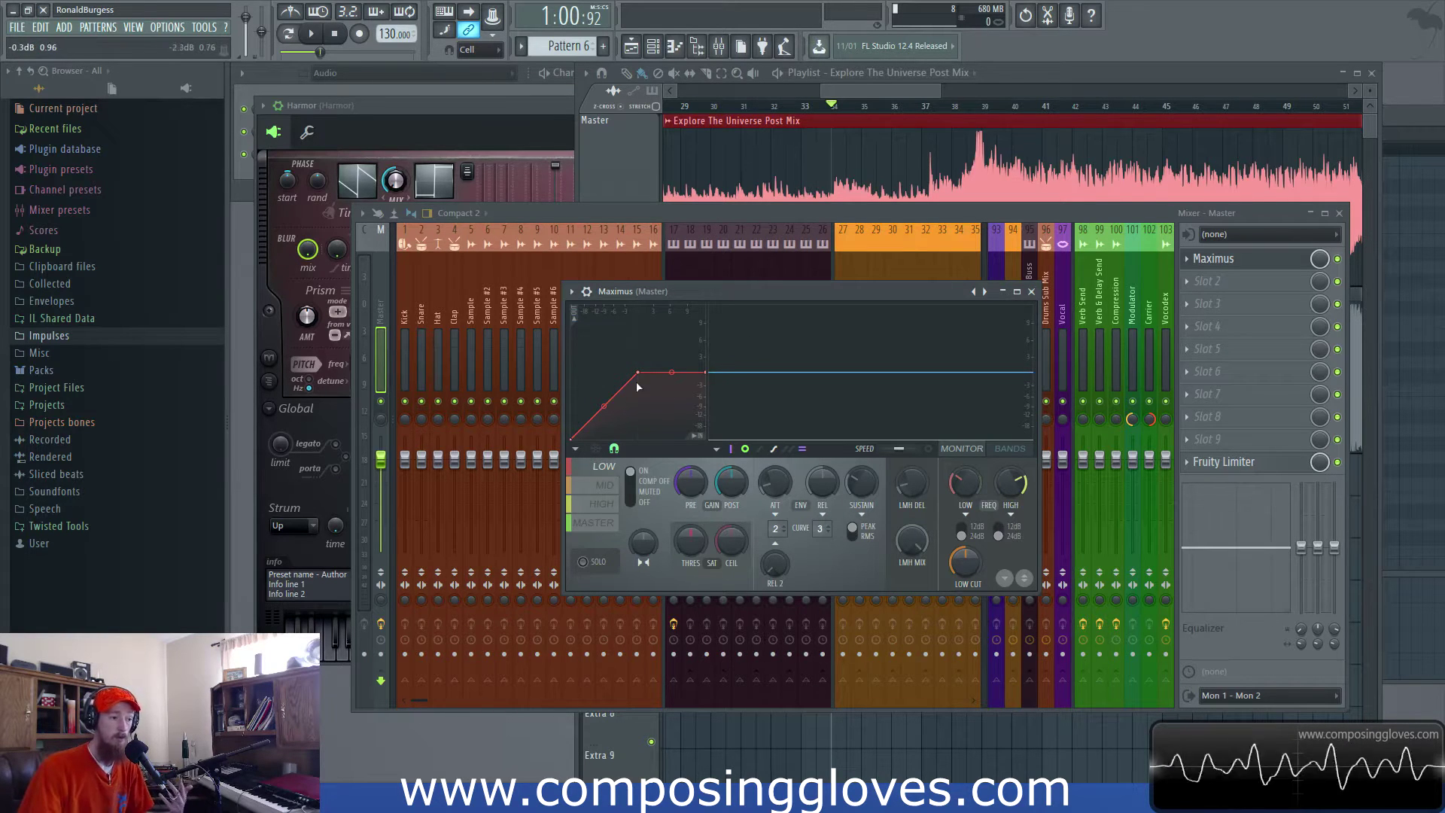
- Try a lower knee and a sloped upper segment on the compression curve of Maximus's low band
{"action": "left_click_drag", "start_coordinate": [639, 378], "coordinate": [590, 420]}
{"action": "mouse_move", "coordinate": [705, 372]}
{"action": "left_mouse_down"}
{"action": "mouse_move", "coordinate": [705, 419]}
{"action": "mouse_move", "coordinate": [704, 385]}
{"action": "left_mouse_up"}
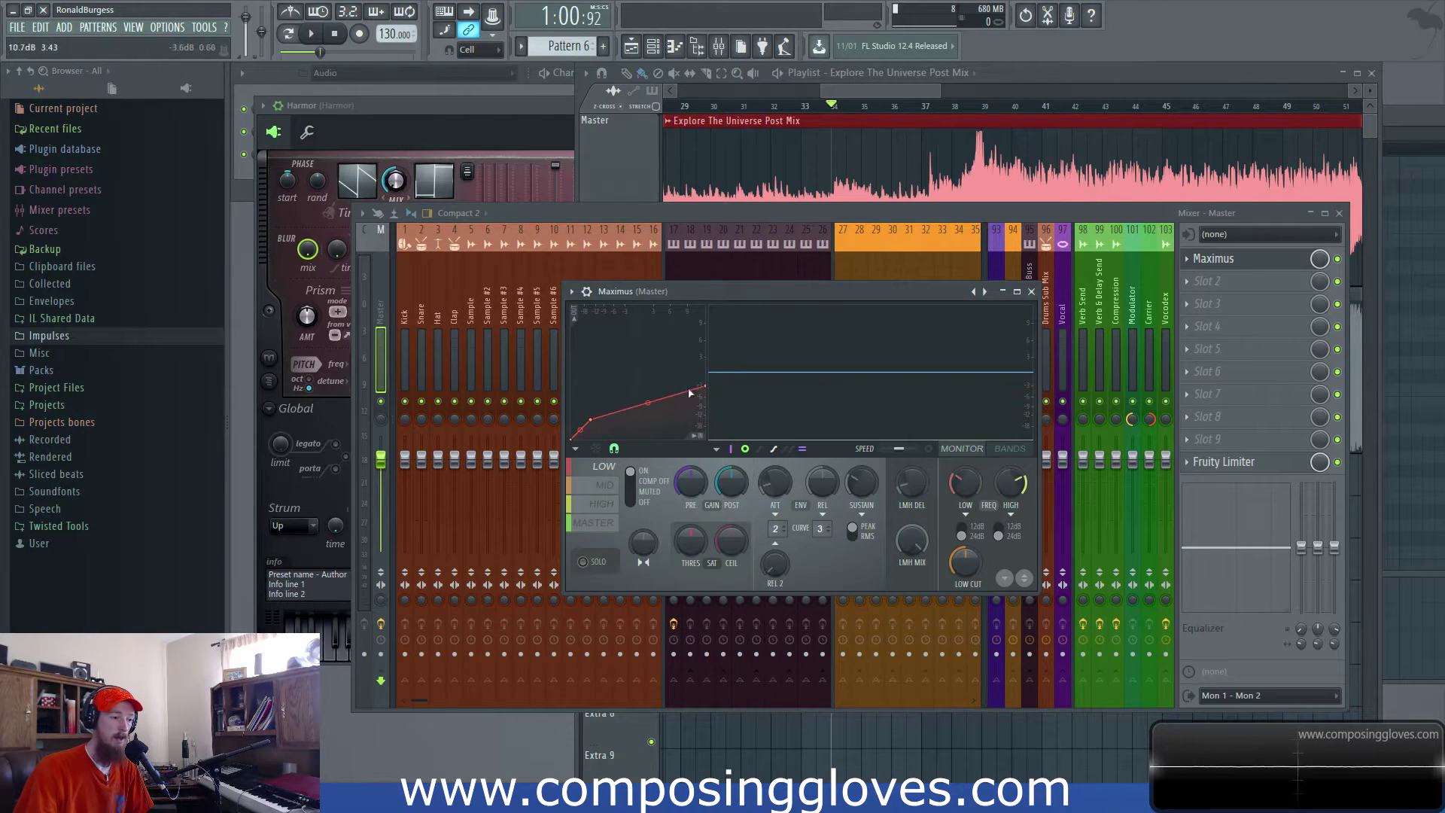
{"action": "left_click_drag", "start_coordinate": [592, 419], "coordinate": [706, 372]}
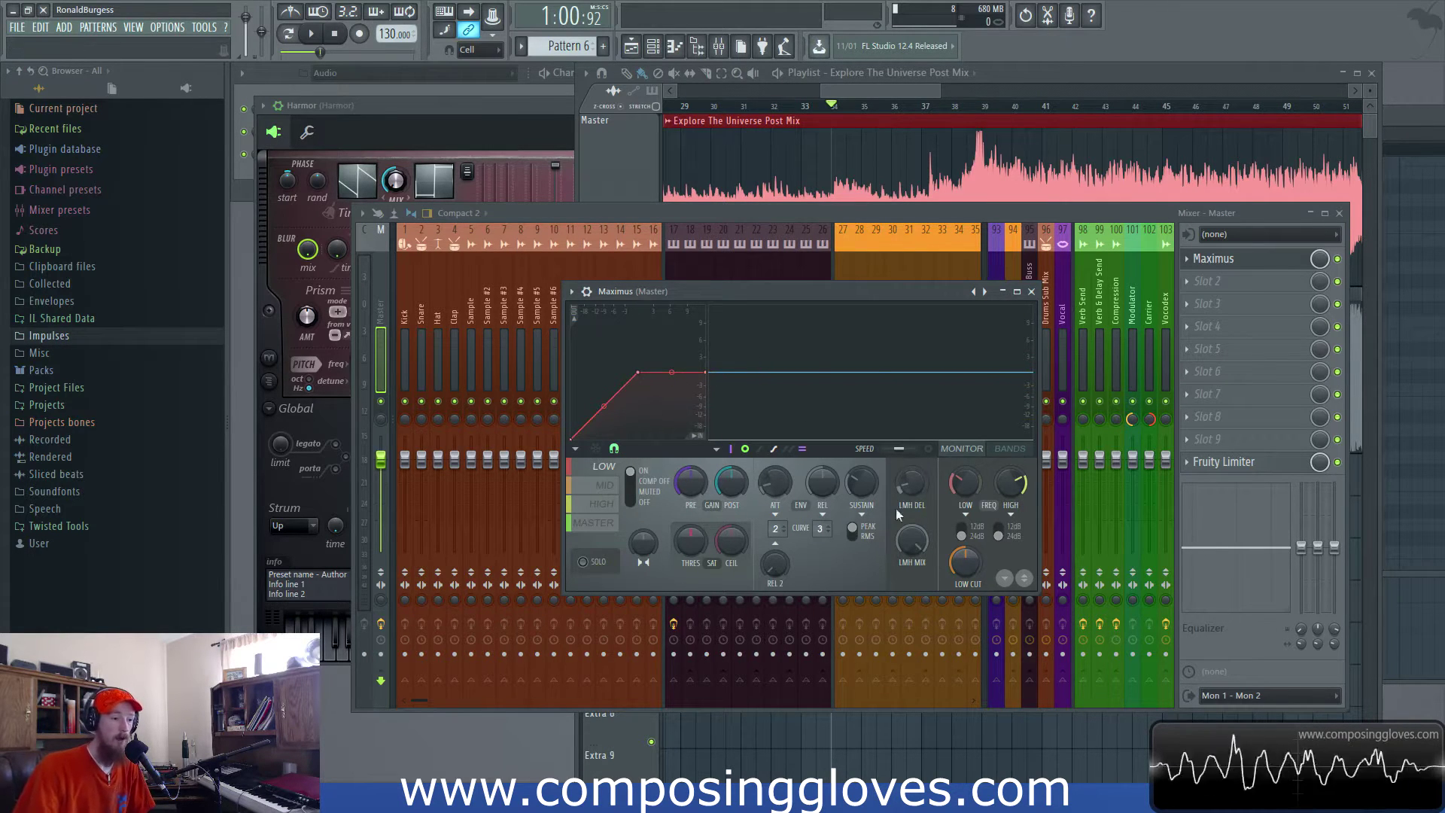
- Check the low band's saturation threshold, close Maximus and move the mixer clear of the Post Mix waveform
{"action": "mouse_move", "coordinate": [688, 553]}
{"action": "left_mouse_down"}
{"action": "mouse_move", "coordinate": [688, 536]}
{"action": "mouse_move", "coordinate": [686, 548]}
{"action": "left_mouse_up"}
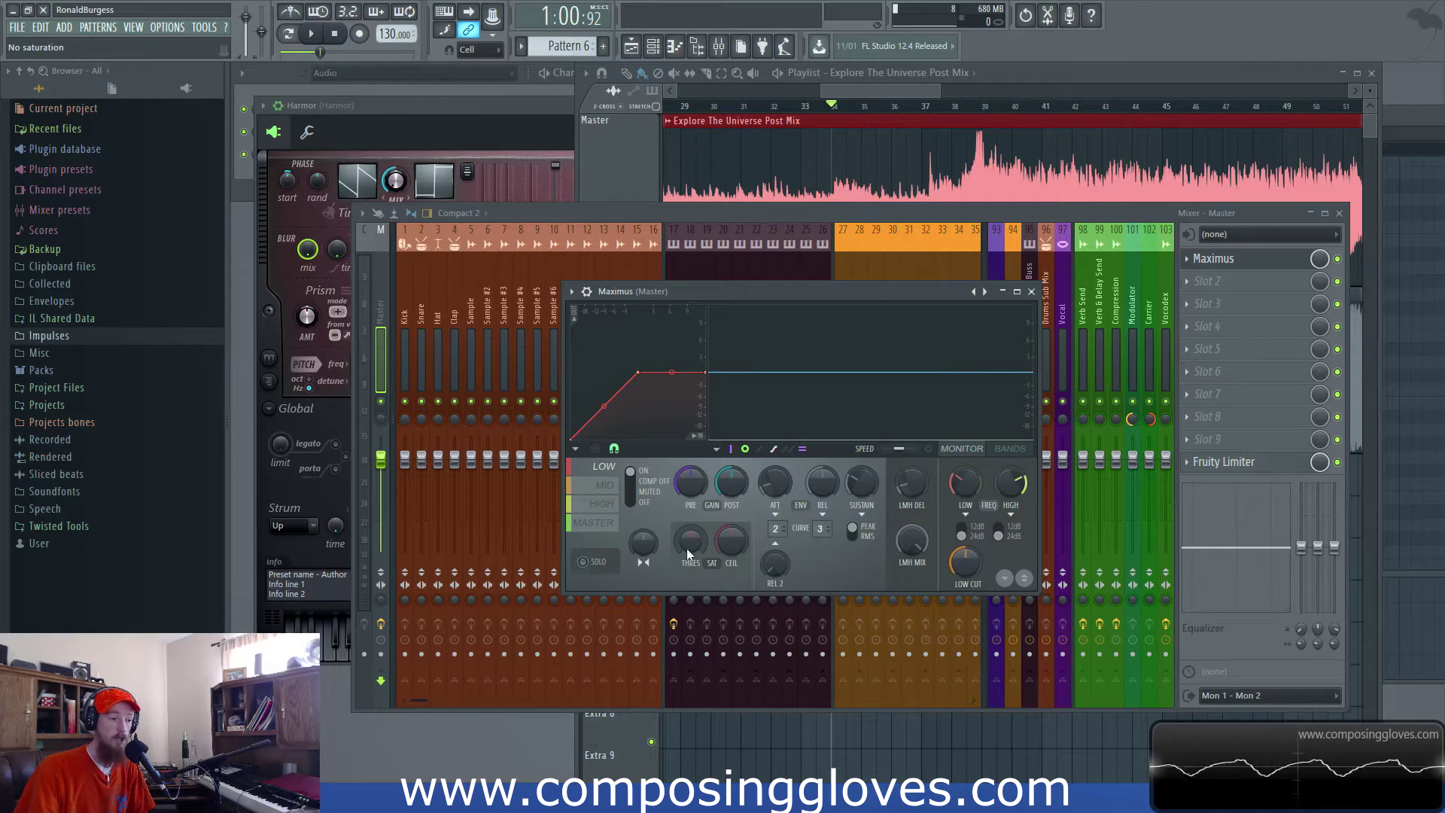
{"action": "left_click_drag", "start_coordinate": [830, 287], "coordinate": [847, 313]}
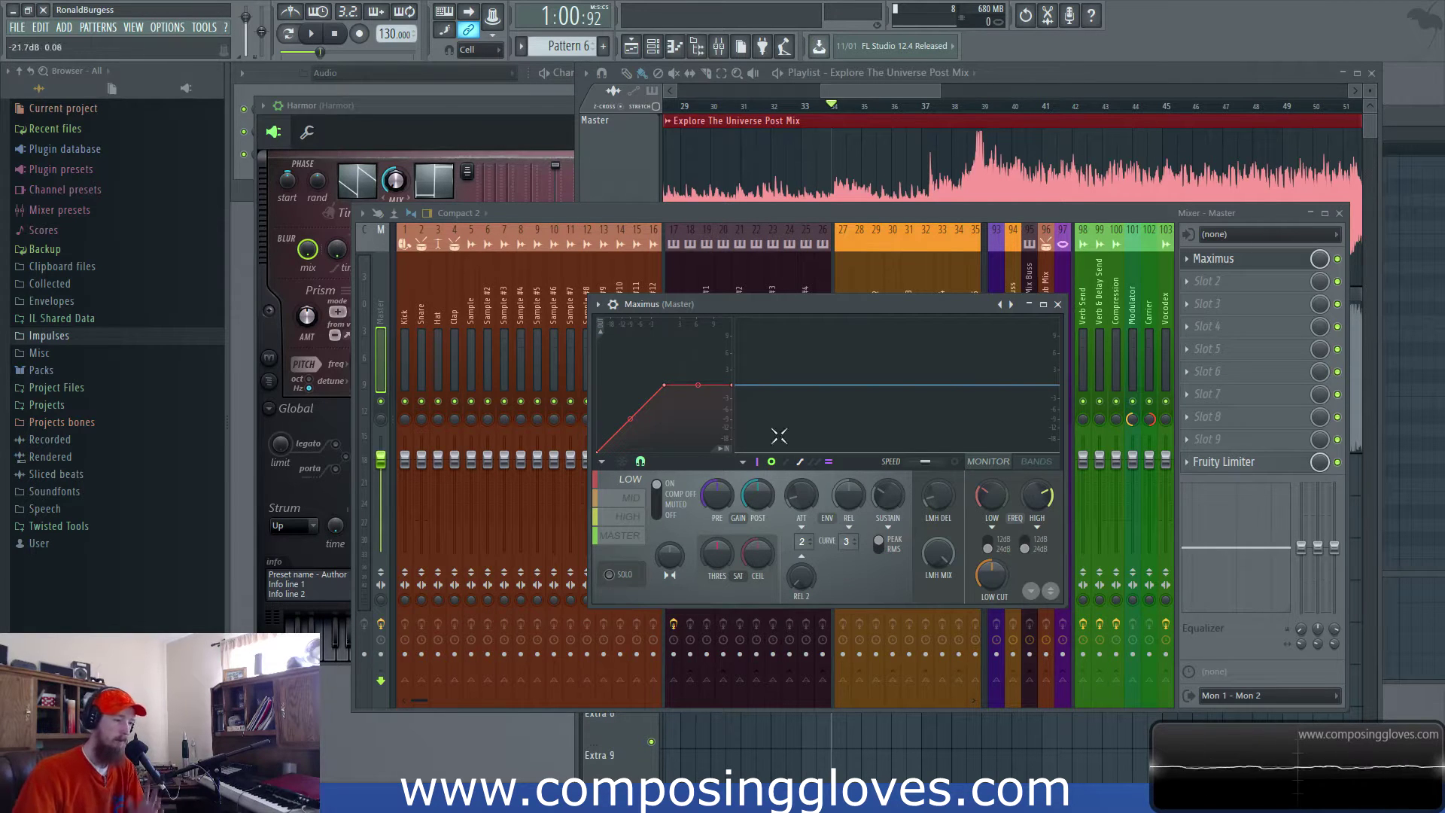
{"action": "left_click", "coordinate": [1057, 304]}
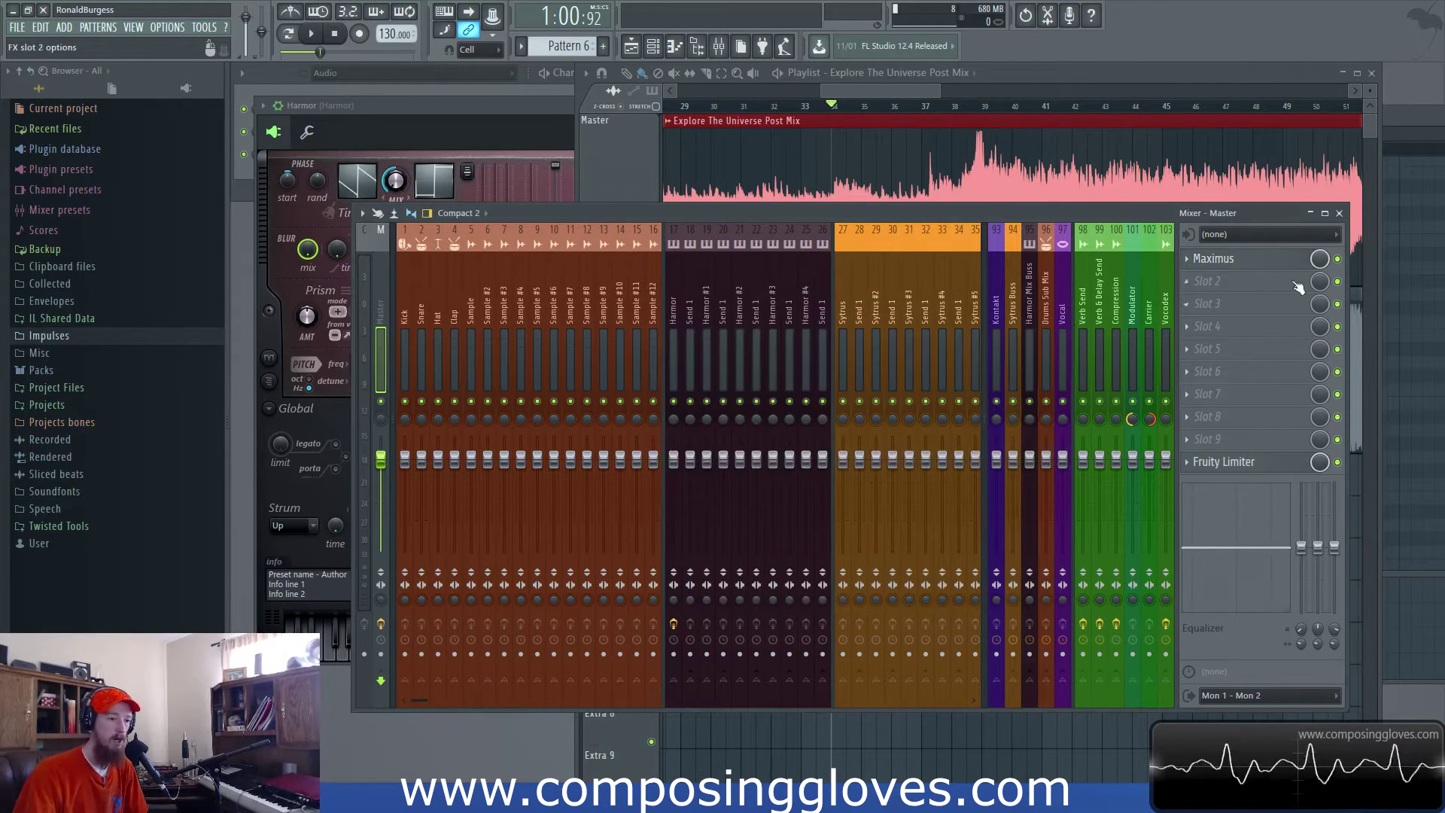
{"action": "left_click_drag", "start_coordinate": [1017, 215], "coordinate": [1028, 256]}
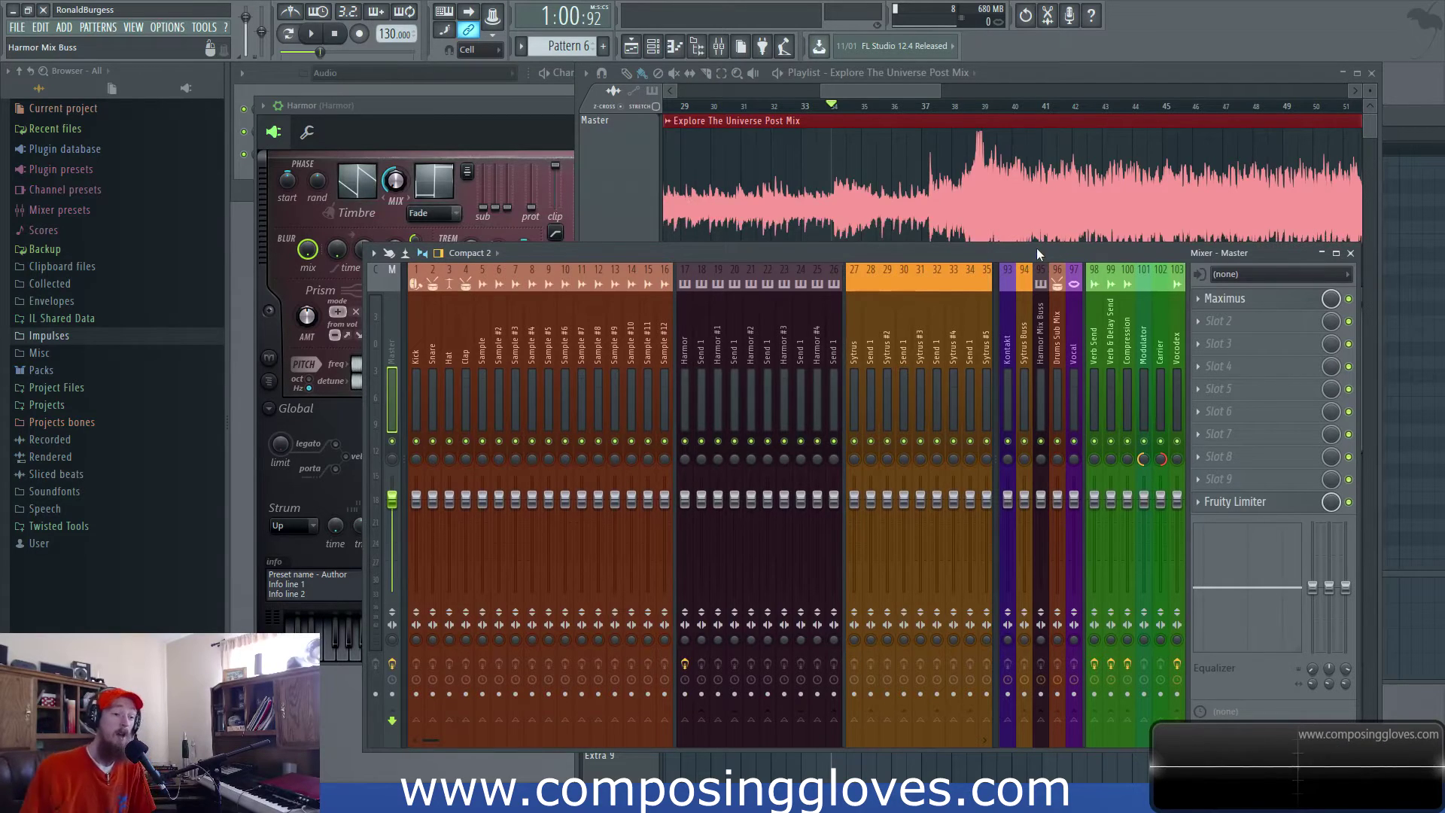
- Select the Final clip in the playlist and compare its waveform with the Post Mix around bars 33 to 37
{"action": "left_click", "coordinate": [878, 90]}
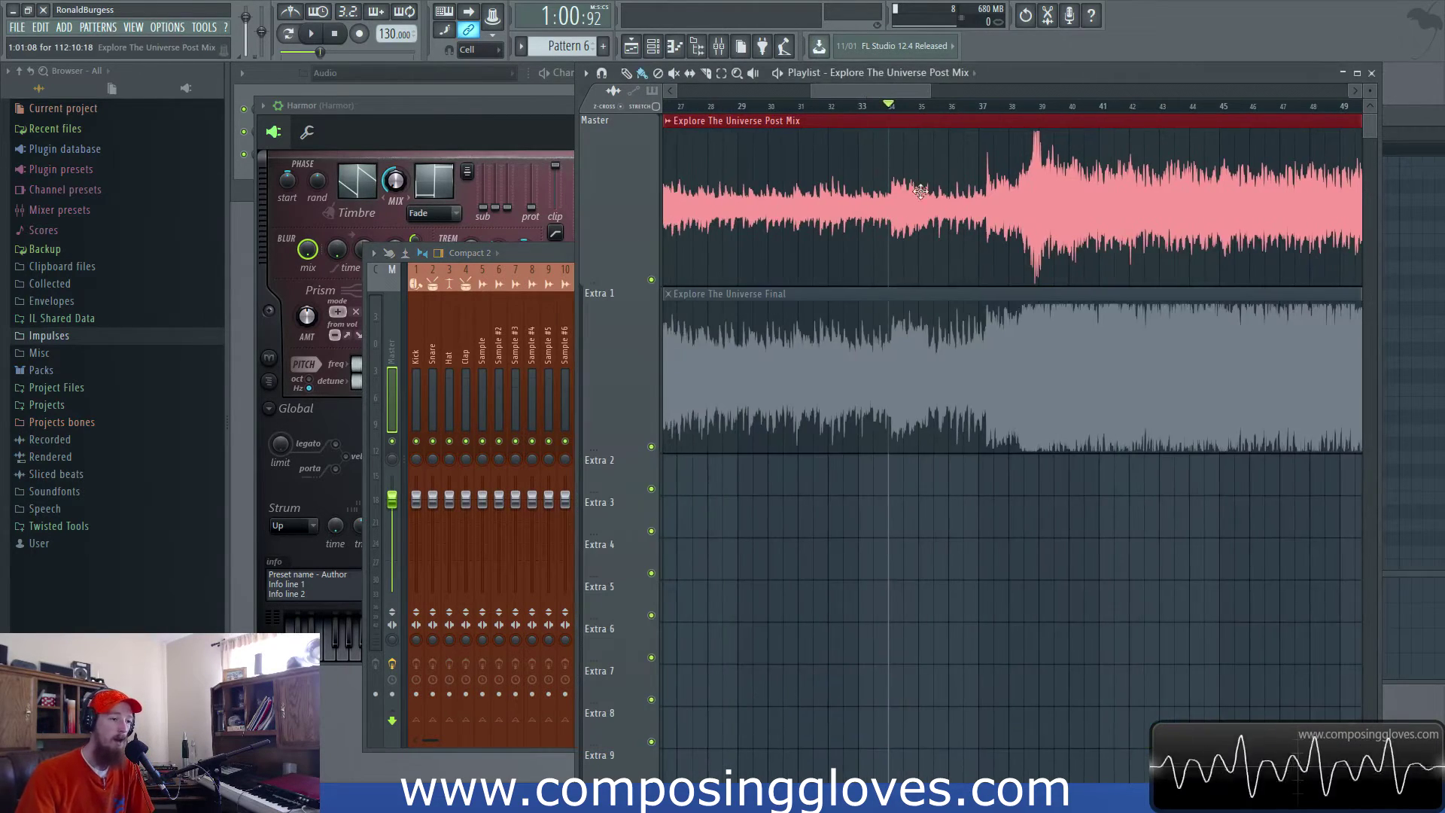
{"action": "scroll", "coordinate": [913, 241], "scroll_direction": "down", "scroll_amount": 3}
{"action": "scroll", "coordinate": [913, 240], "scroll_direction": "up", "scroll_amount": 3}
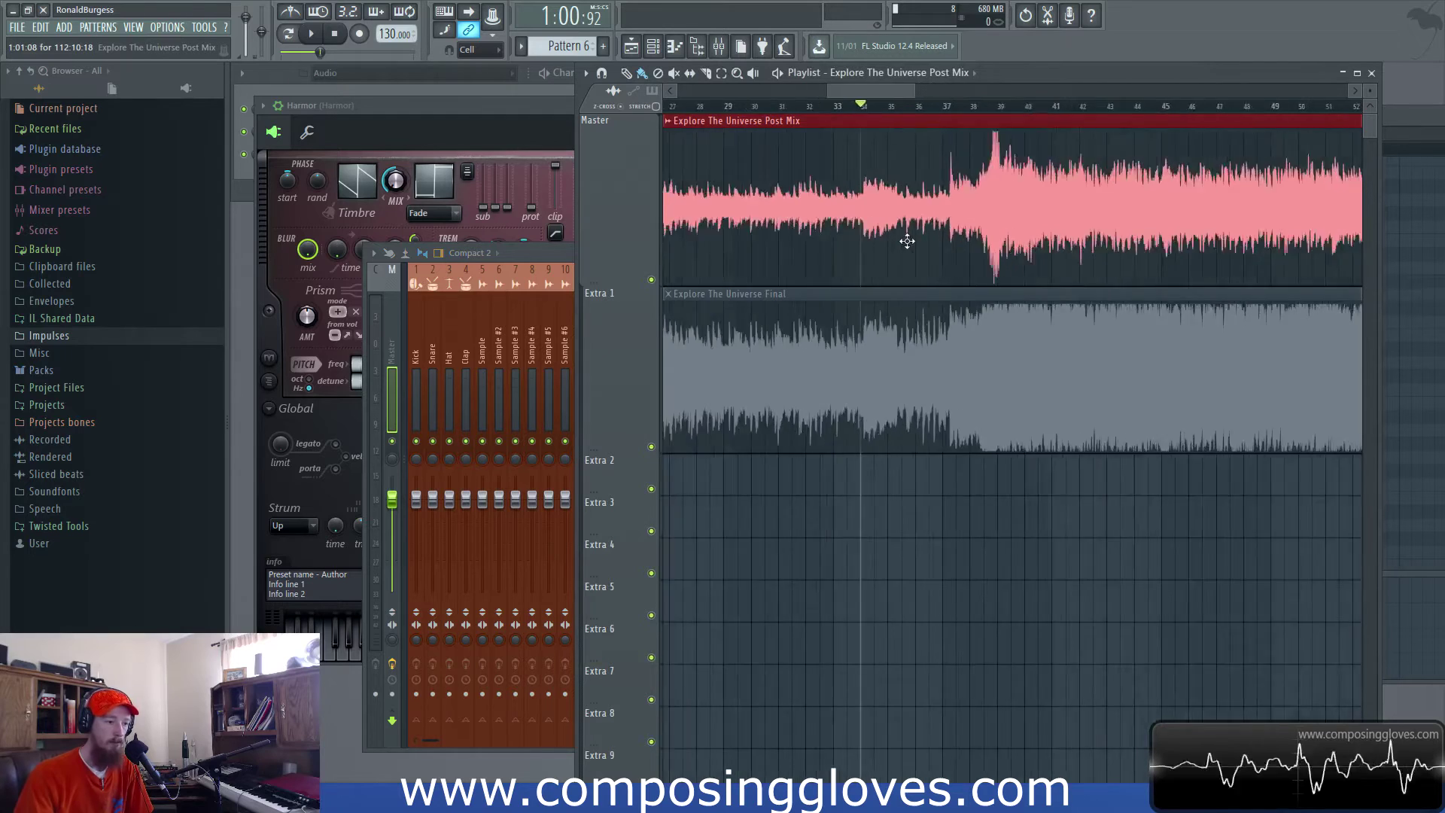
{"action": "left_click", "coordinate": [831, 371]}
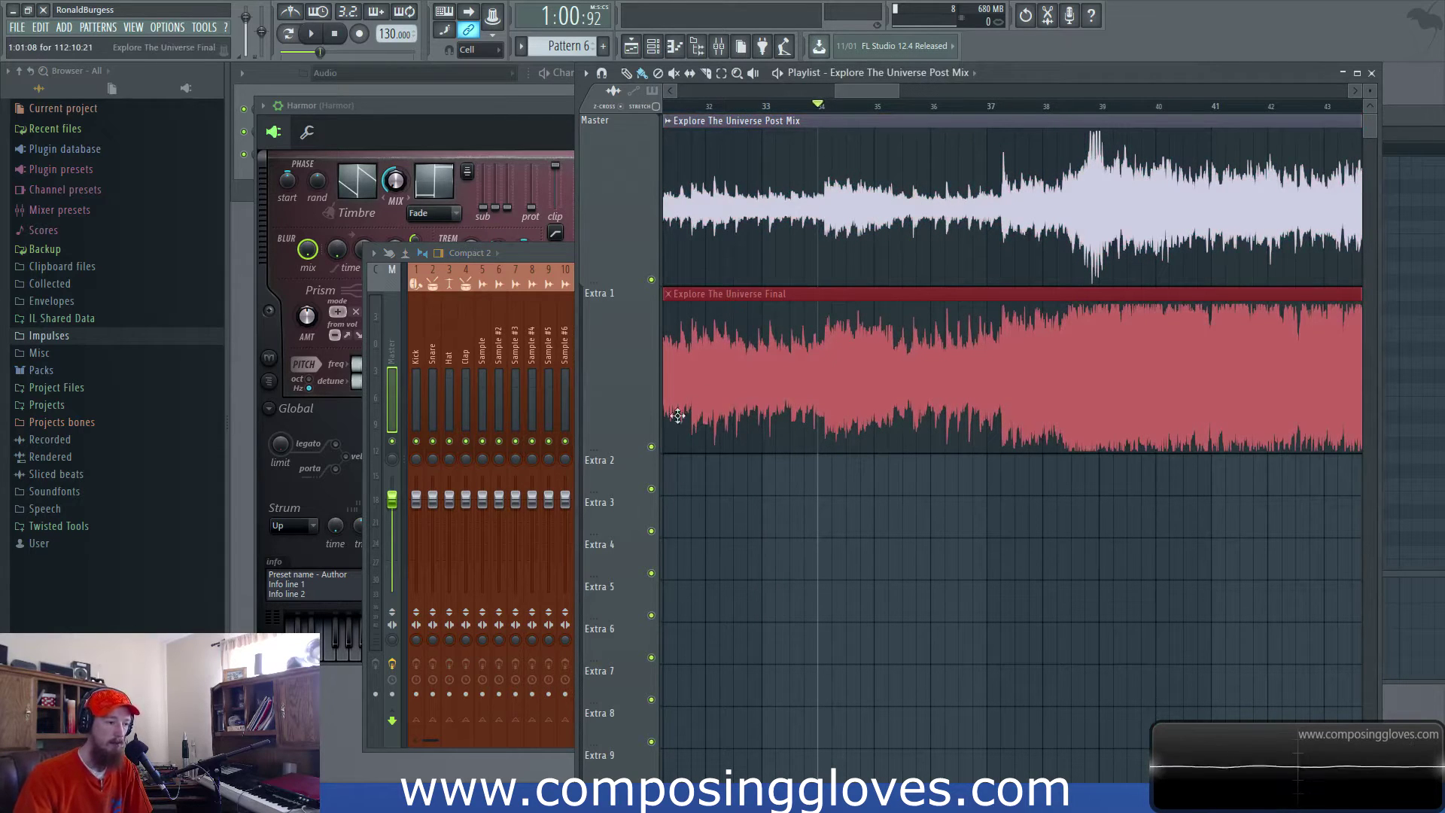
{"action": "scroll", "coordinate": [828, 222], "scroll_direction": "up", "scroll_amount": 5}
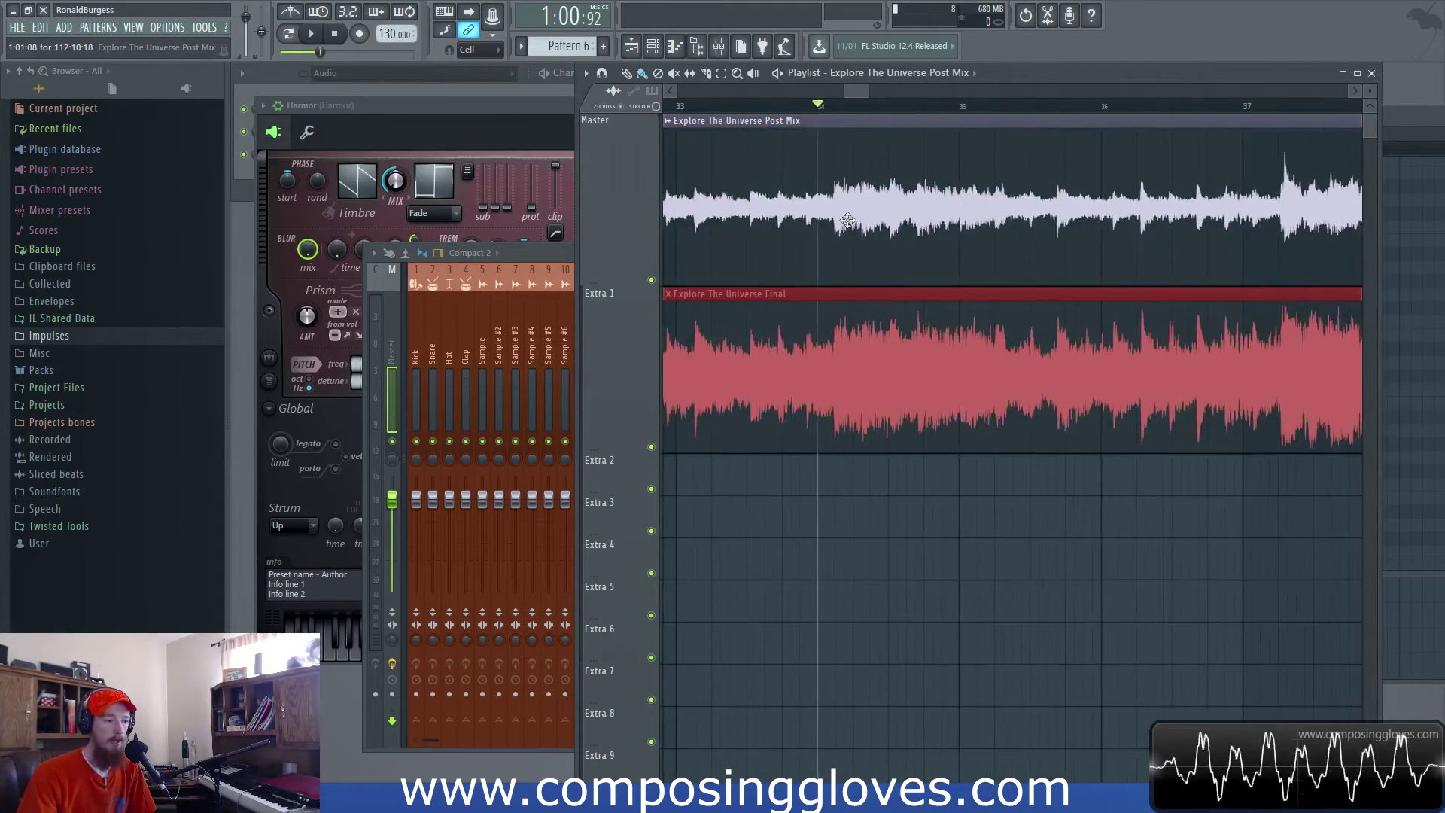
{"action": "left_click", "coordinate": [1111, 201]}
{"action": "left_click_drag", "start_coordinate": [817, 378], "coordinate": [1265, 377]}
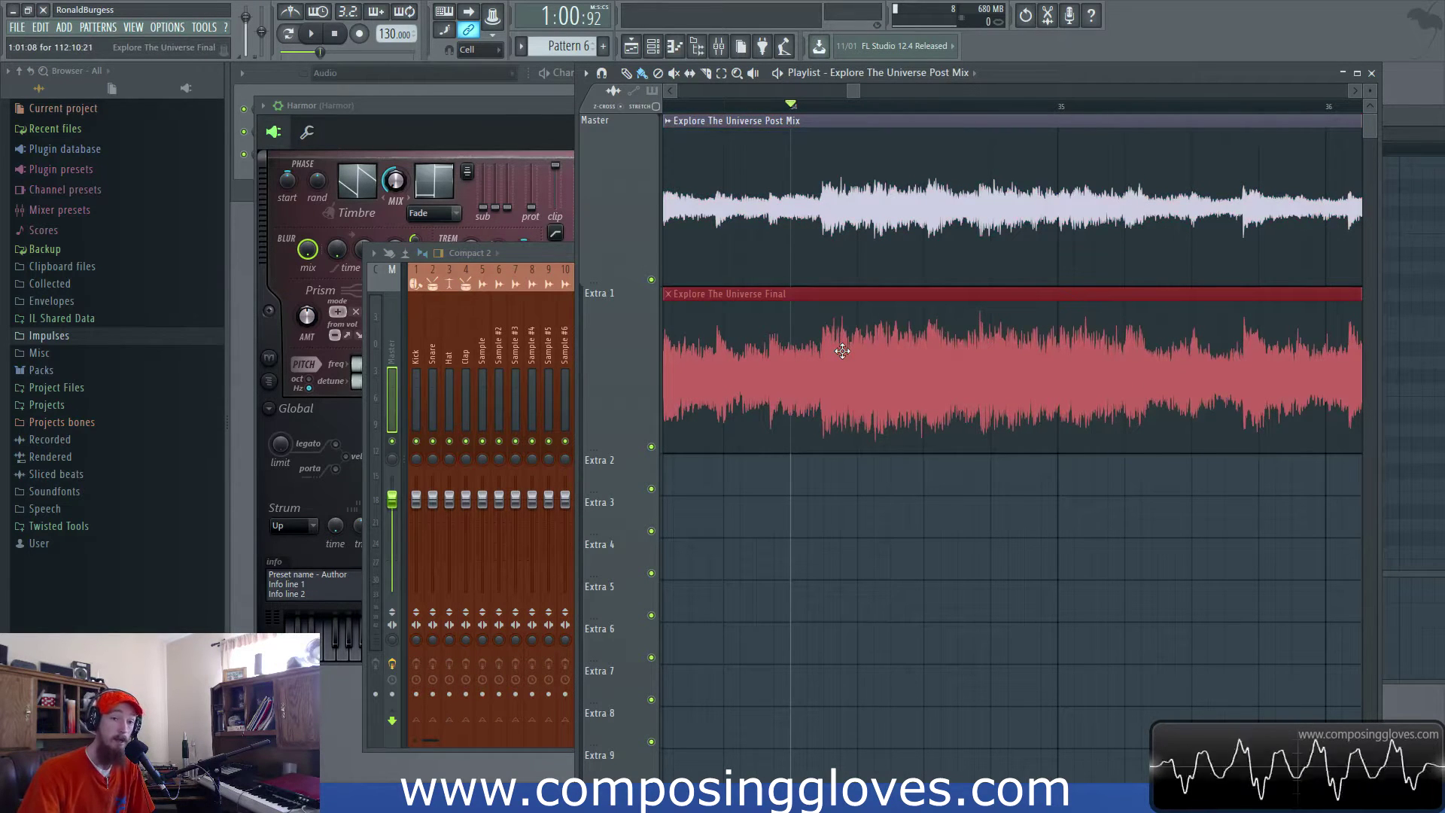
{"action": "scroll", "coordinate": [842, 351], "scroll_direction": "down", "scroll_amount": 5}
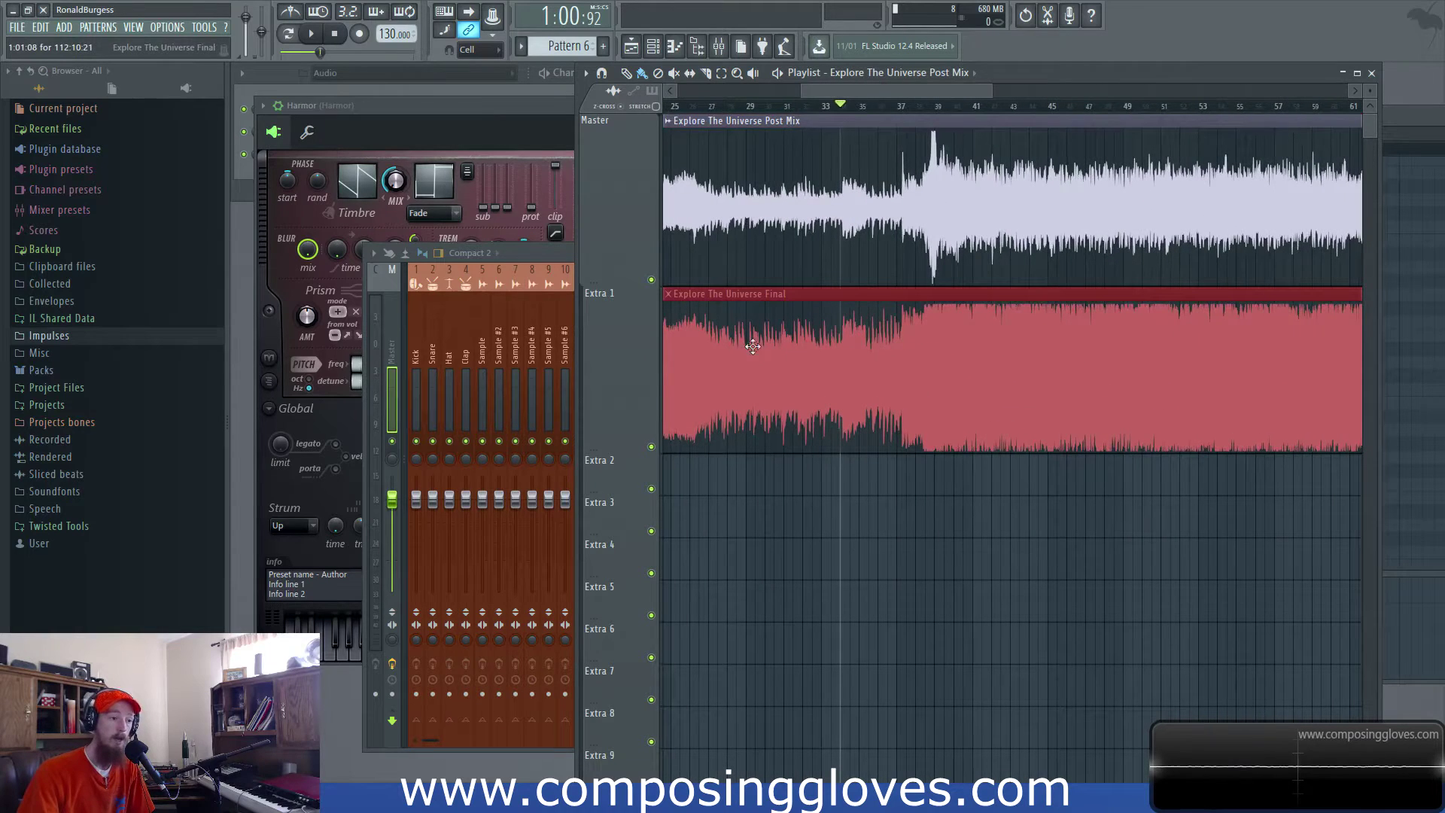
- Mute the Post Mix clip, unmute the Final clip and leave the Final clip selected
{"action": "left_click", "coordinate": [853, 419]}
{"action": "left_click", "coordinate": [874, 249]}
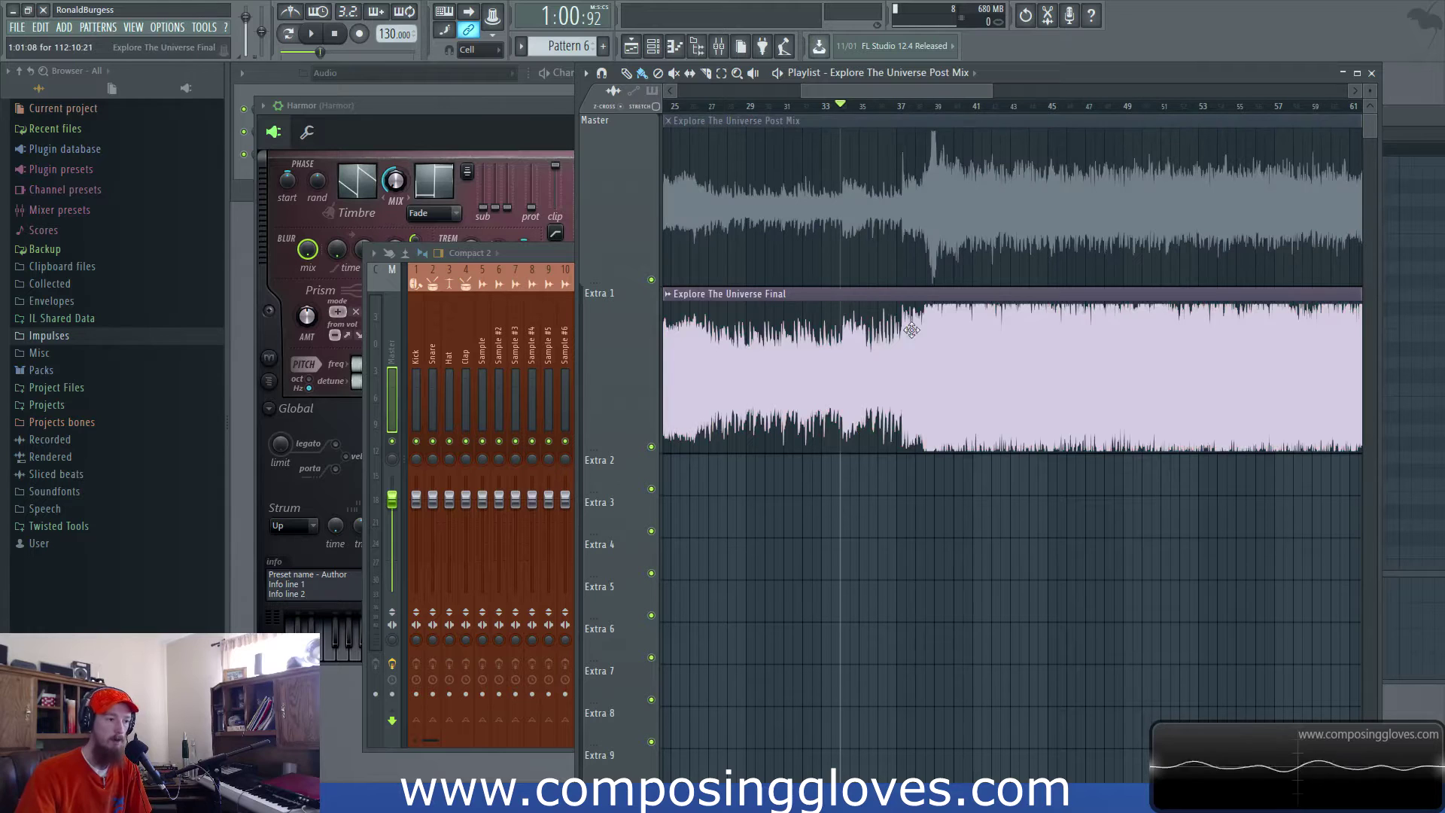
{"action": "left_click_drag", "start_coordinate": [779, 414], "coordinate": [1066, 416]}
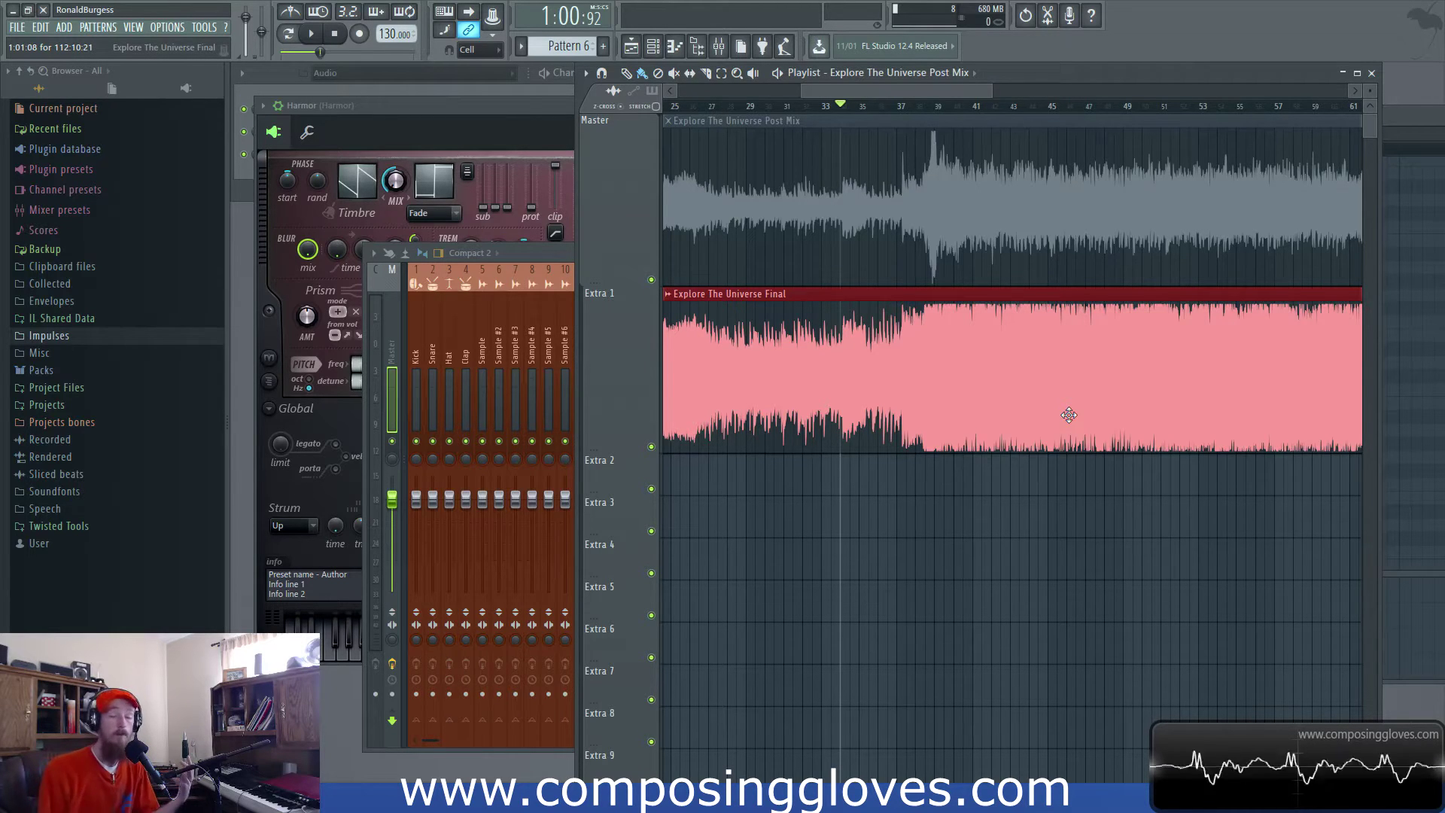
- Enlarge the playlist tracks and compare both waveforms around the first drop, finishing with the Post Mix clip selected
{"action": "left_click", "coordinate": [826, 192]}
{"action": "left_click_drag", "start_coordinate": [927, 140], "coordinate": [968, 205]}
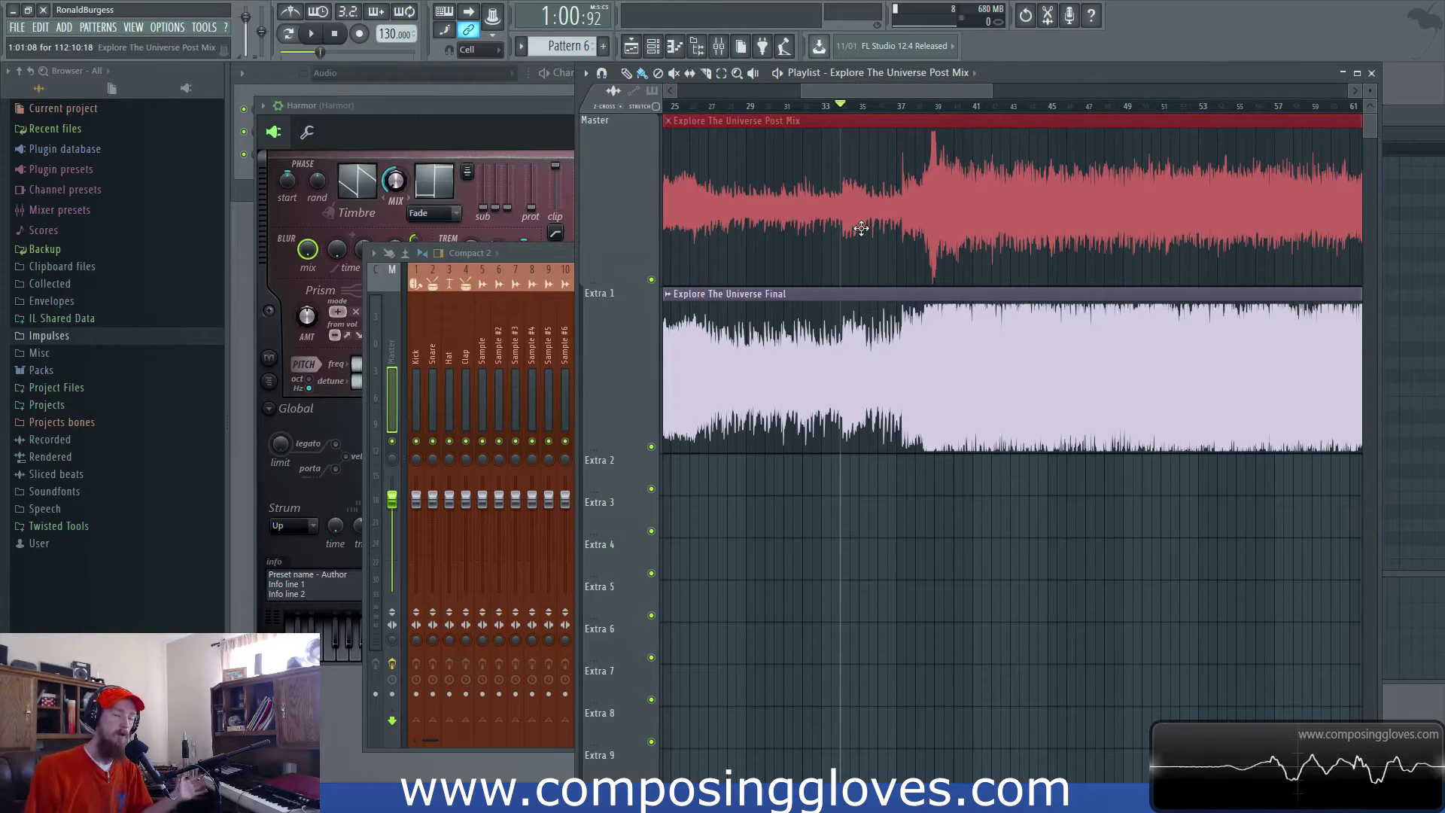
{"action": "scroll", "coordinate": [861, 228], "scroll_direction": "up", "scroll_amount": 5}
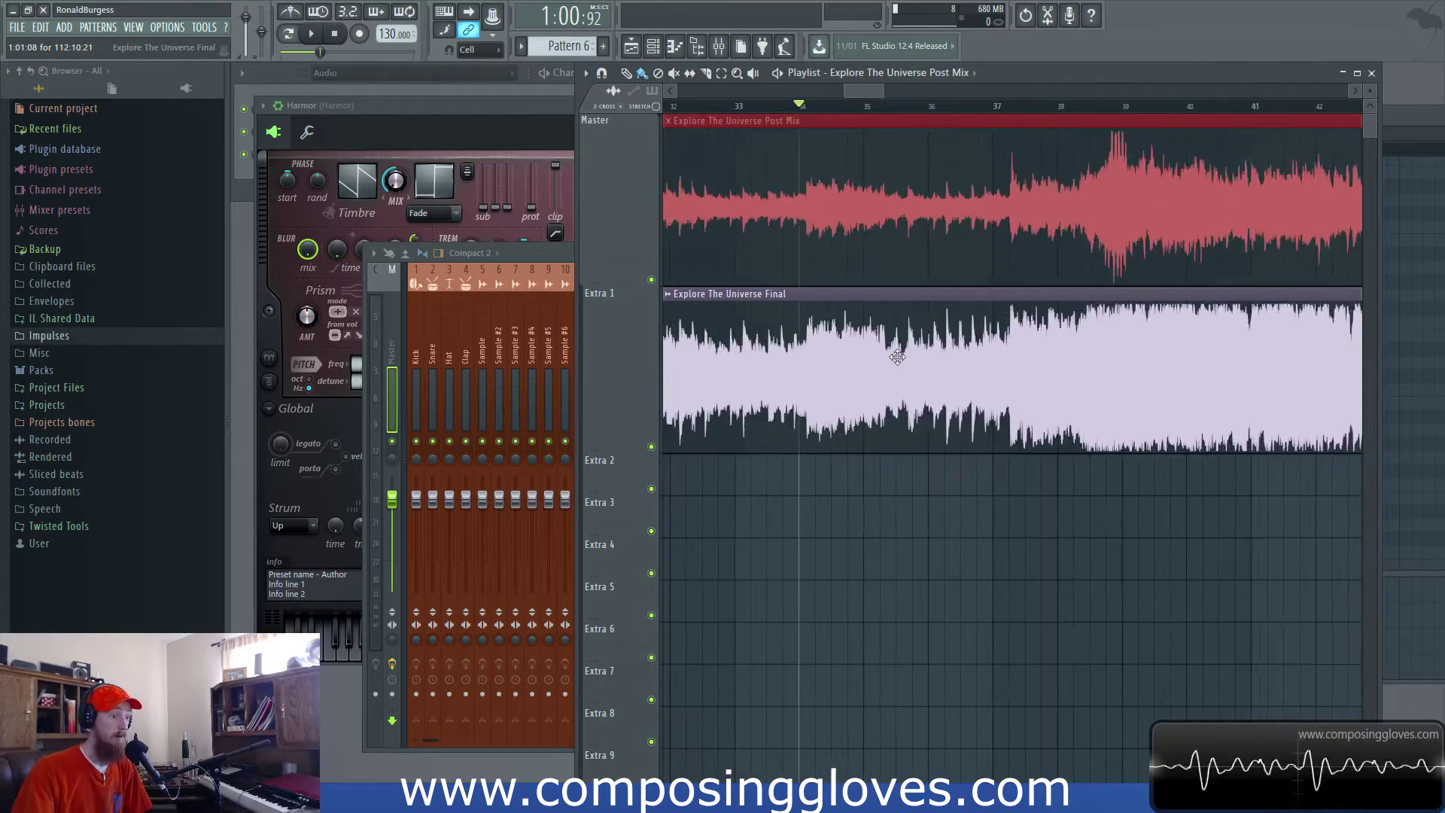
{"action": "scroll", "coordinate": [861, 228], "scroll_direction": "down", "scroll_amount": 3}
{"action": "scroll", "coordinate": [852, 344], "scroll_direction": "up", "scroll_amount": 4}
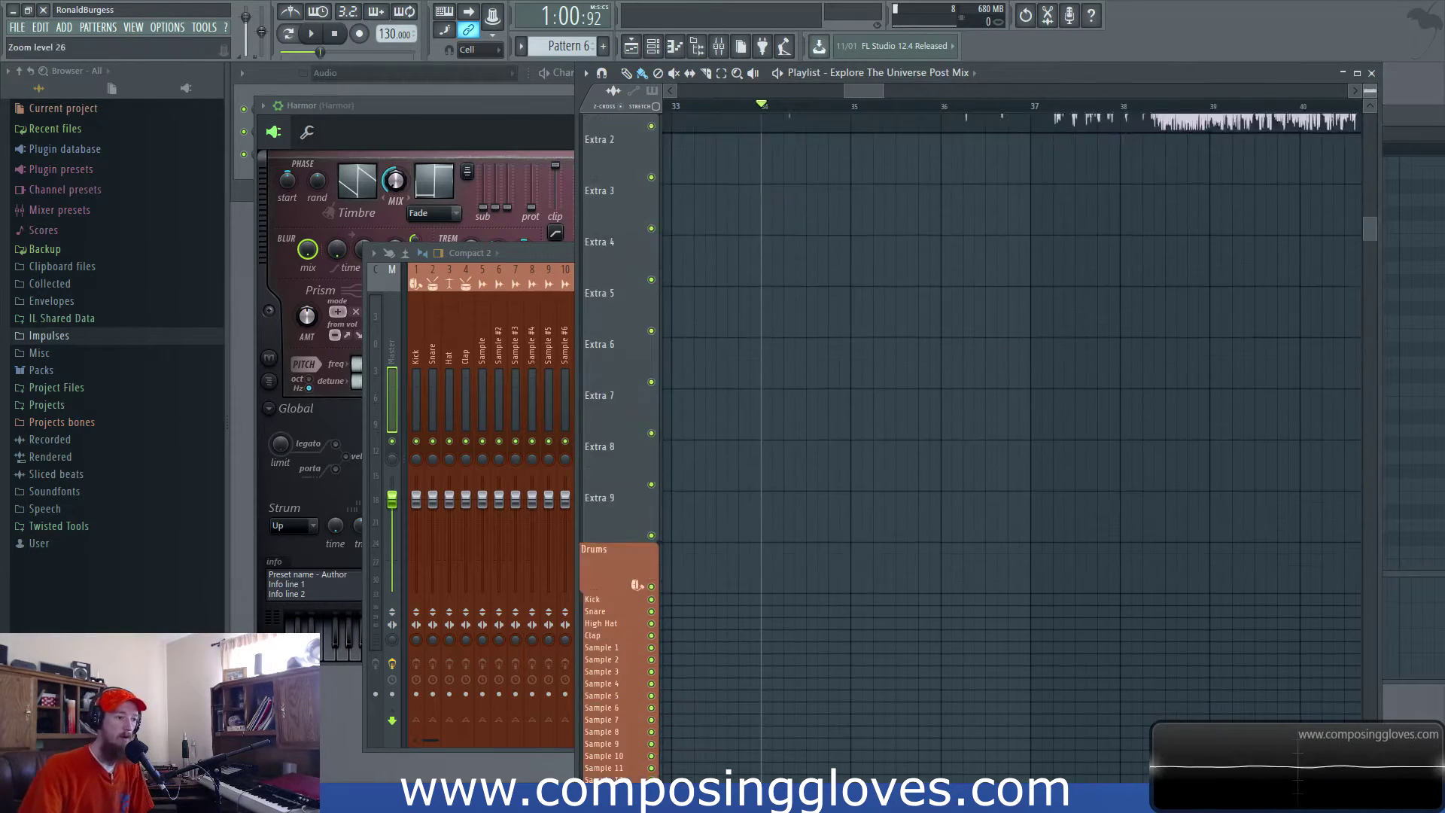
{"action": "scroll", "coordinate": [907, 564], "scroll_direction": "down", "scroll_amount": 3}
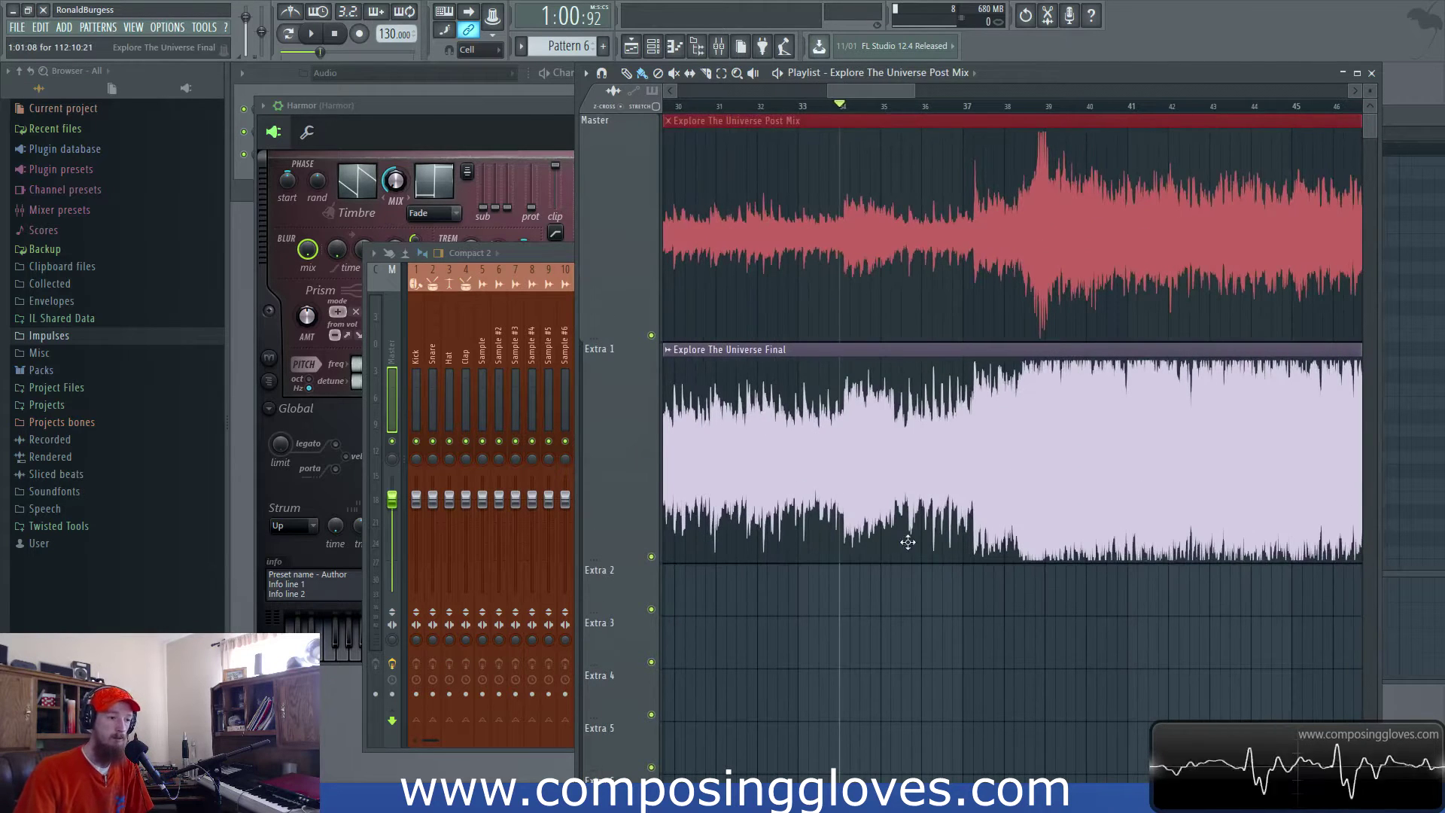
{"action": "left_click_drag", "start_coordinate": [845, 365], "coordinate": [1281, 471]}
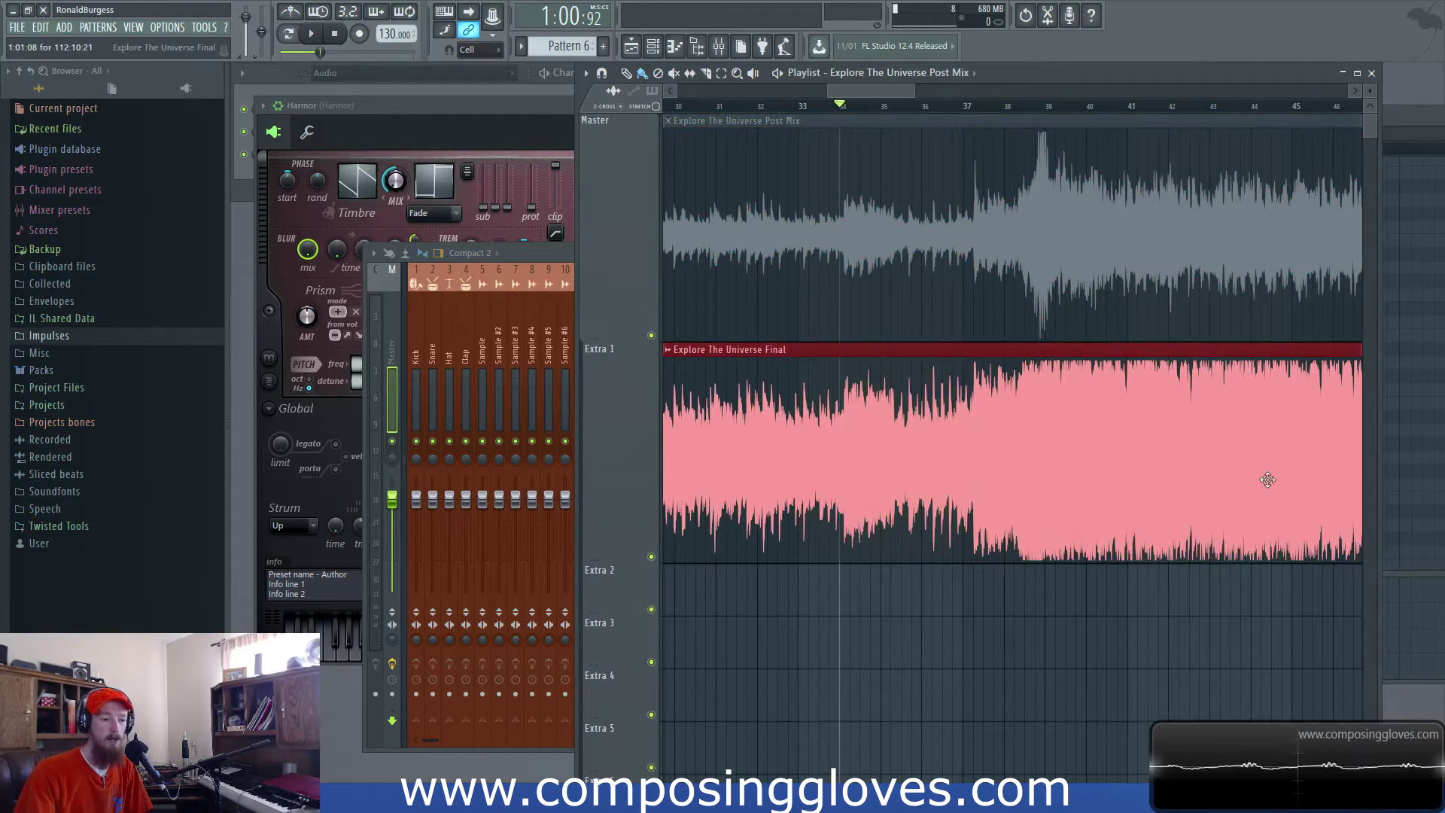
{"action": "left_click", "coordinate": [861, 226]}
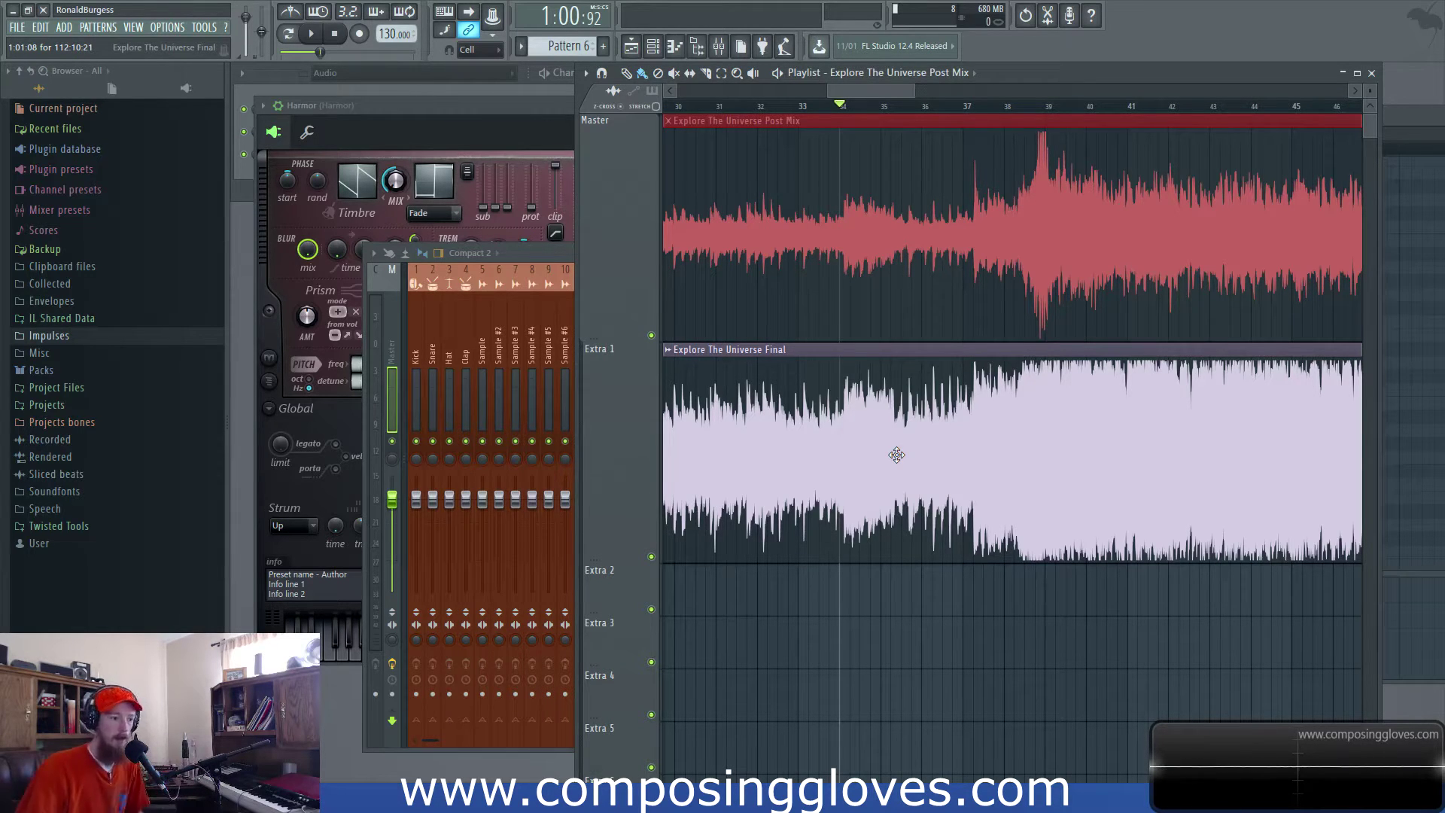
- Play the Final clip from 1:00:92 into the first drop and stop playback
{"action": "scroll", "coordinate": [918, 436], "scroll_direction": "down", "scroll_amount": 5}
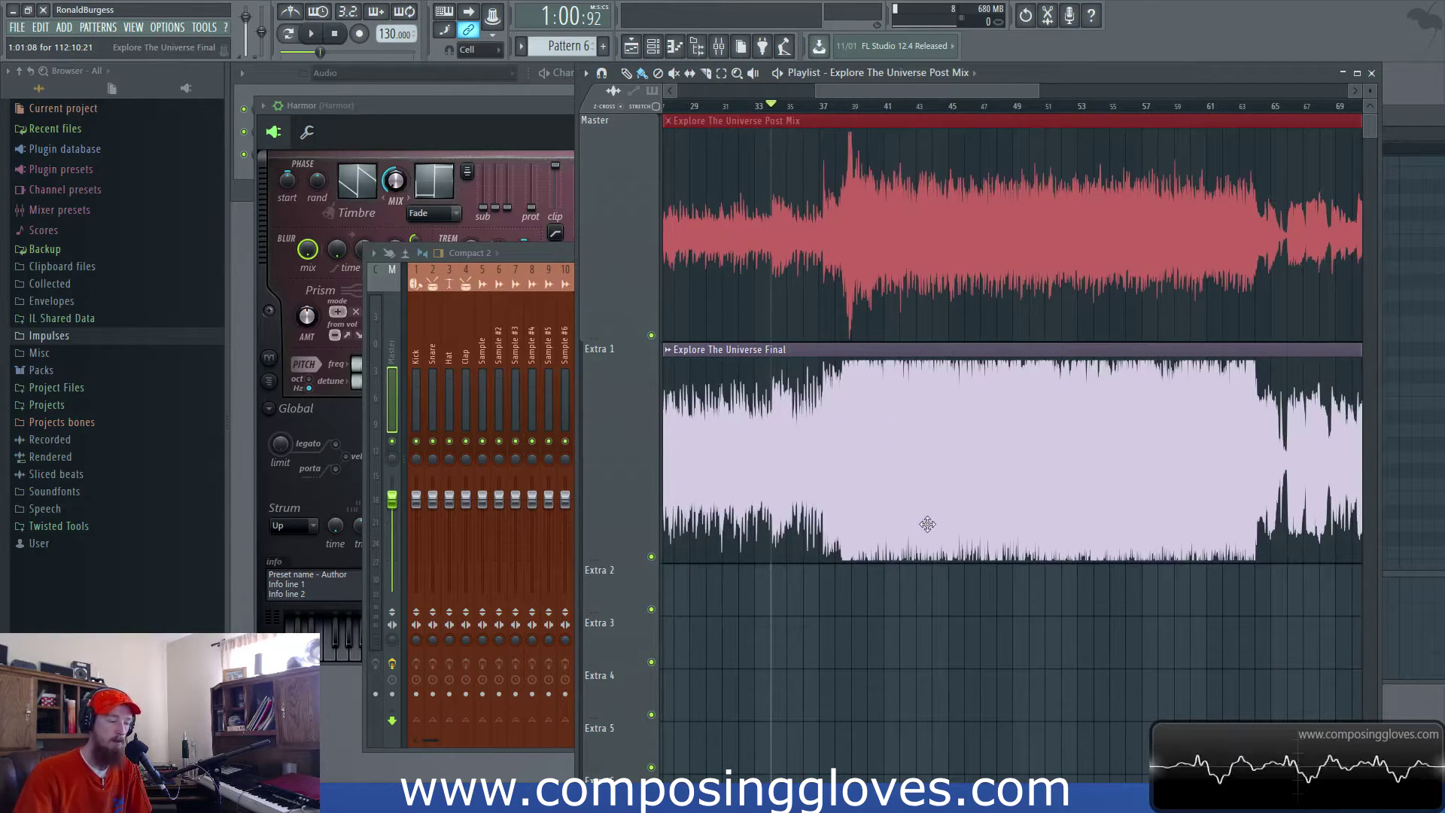
{"action": "key", "text": "space"}
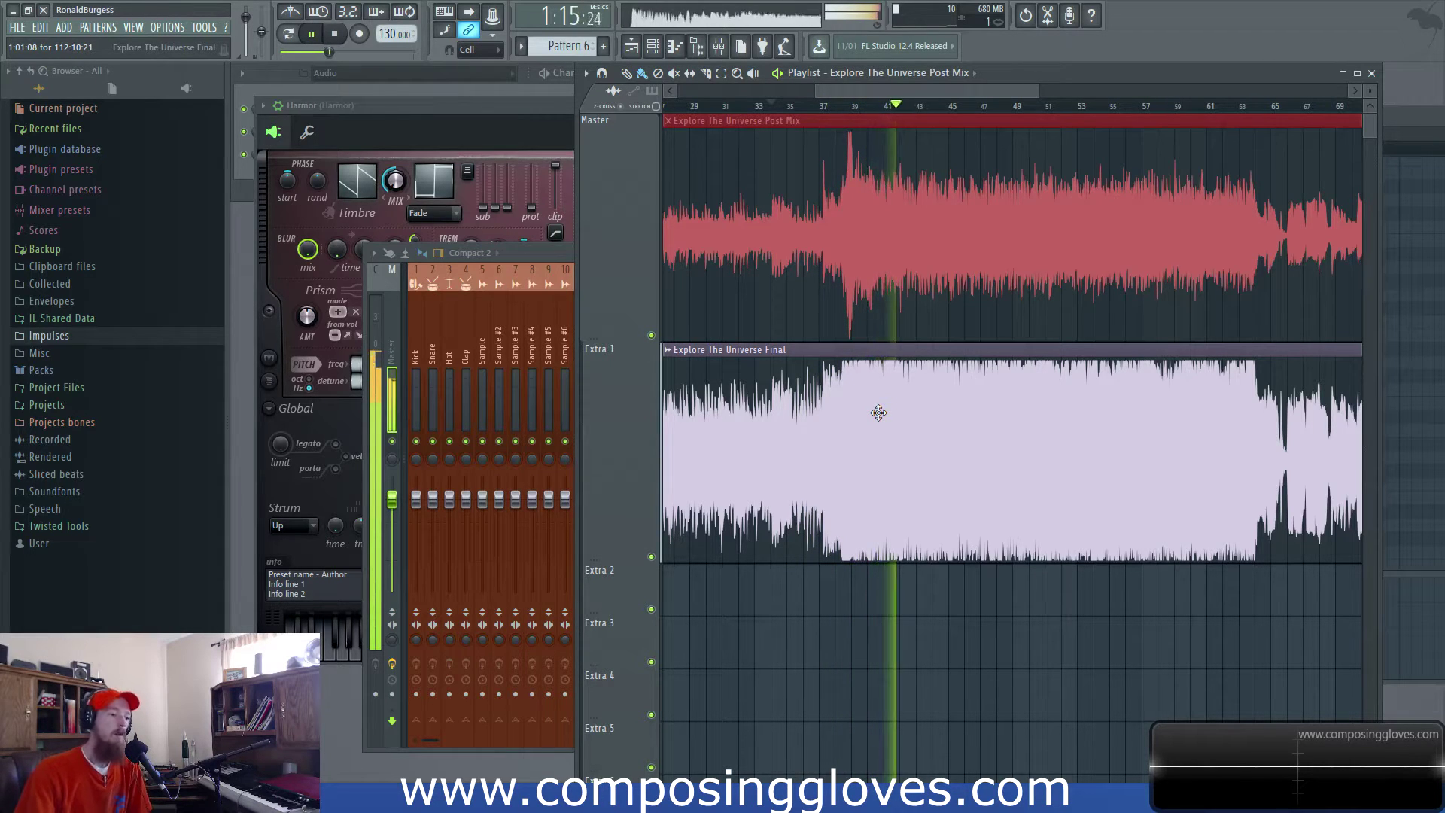
{"action": "key", "text": "space"}
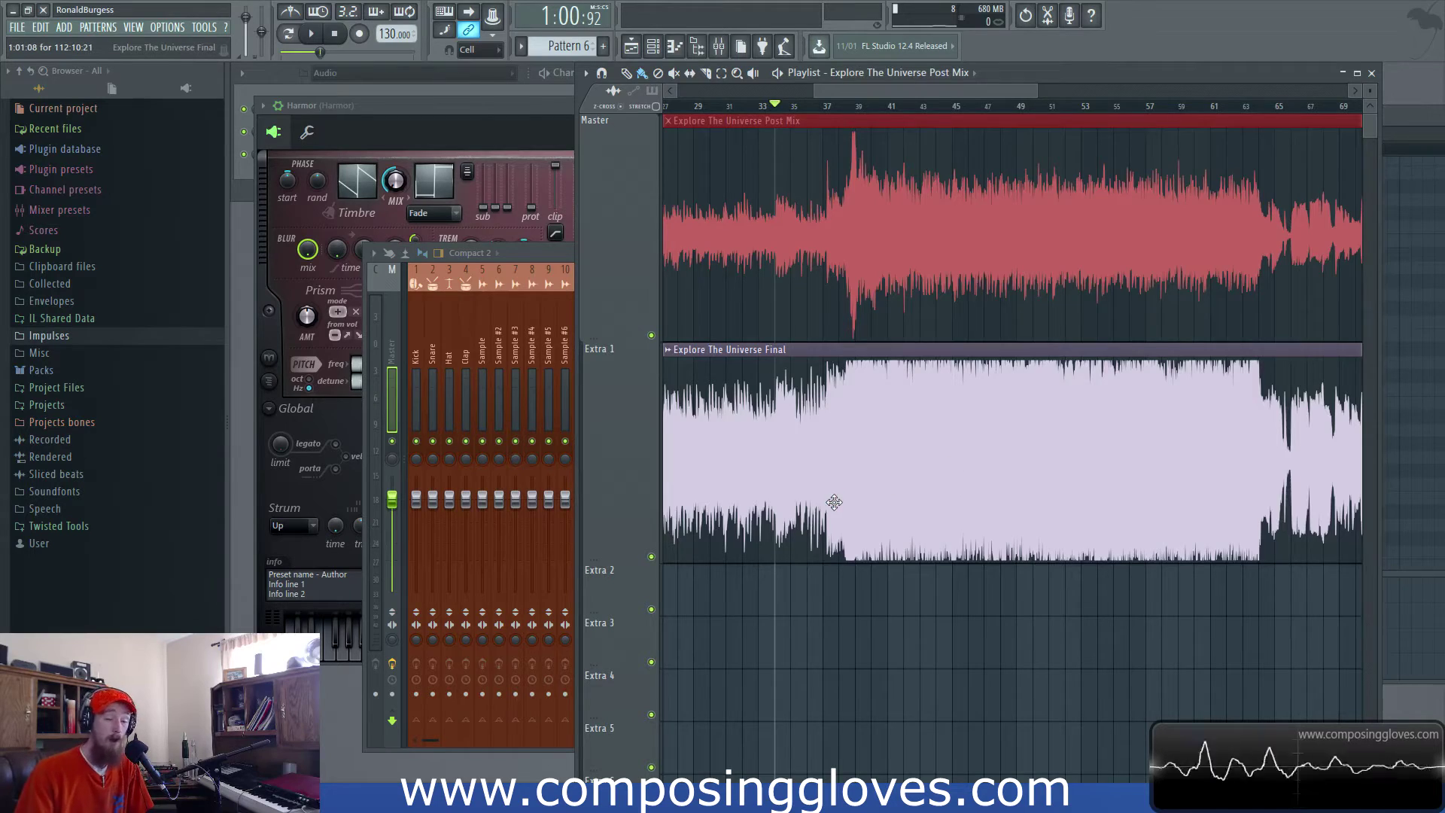
{"action": "scroll", "coordinate": [834, 502], "scroll_direction": "up", "scroll_amount": 3}
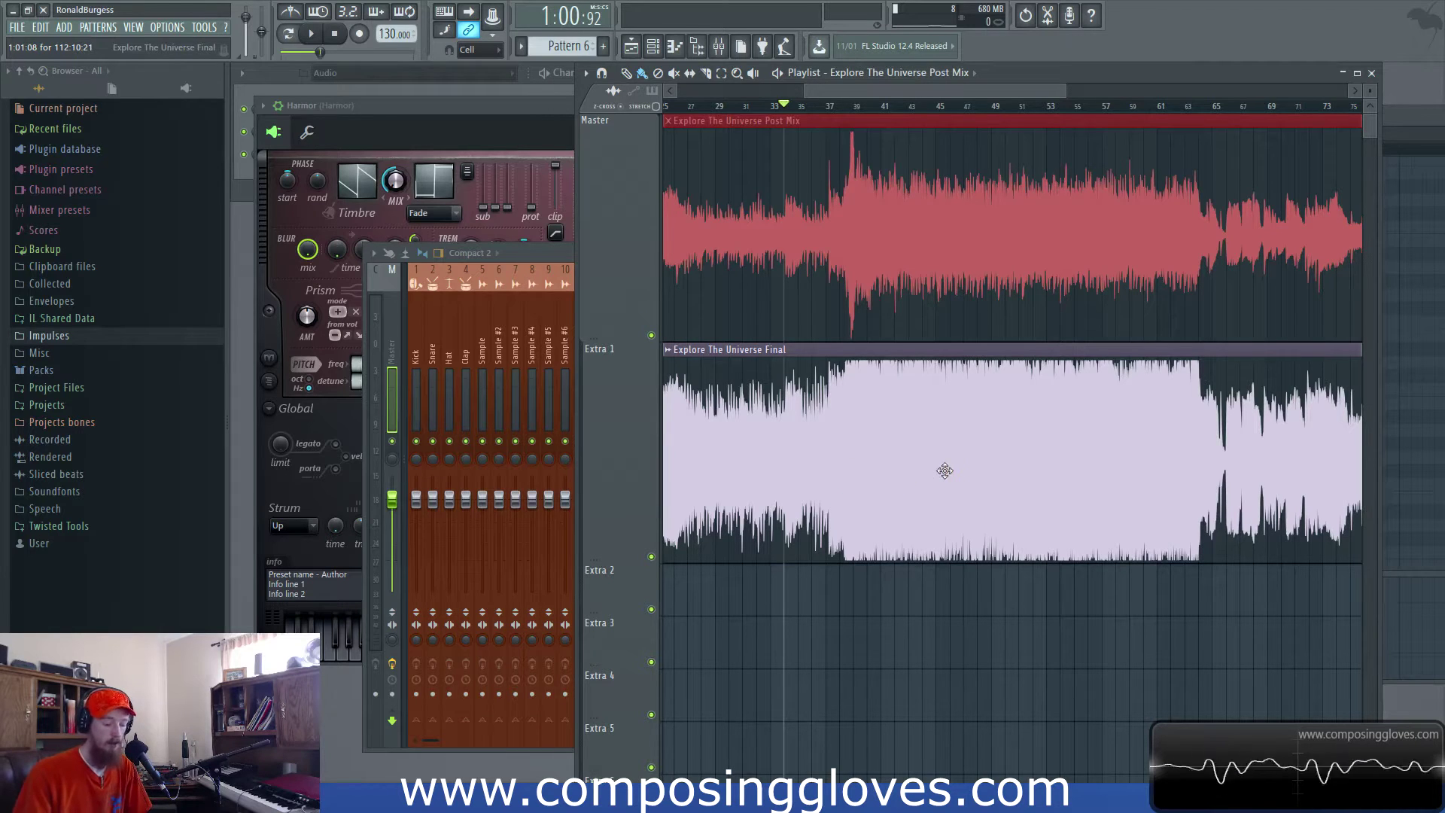
- Mute the Final clip, unmute the Post Mix clip and play it from 1:00:92 through the first drop
{"action": "left_click", "coordinate": [876, 487]}
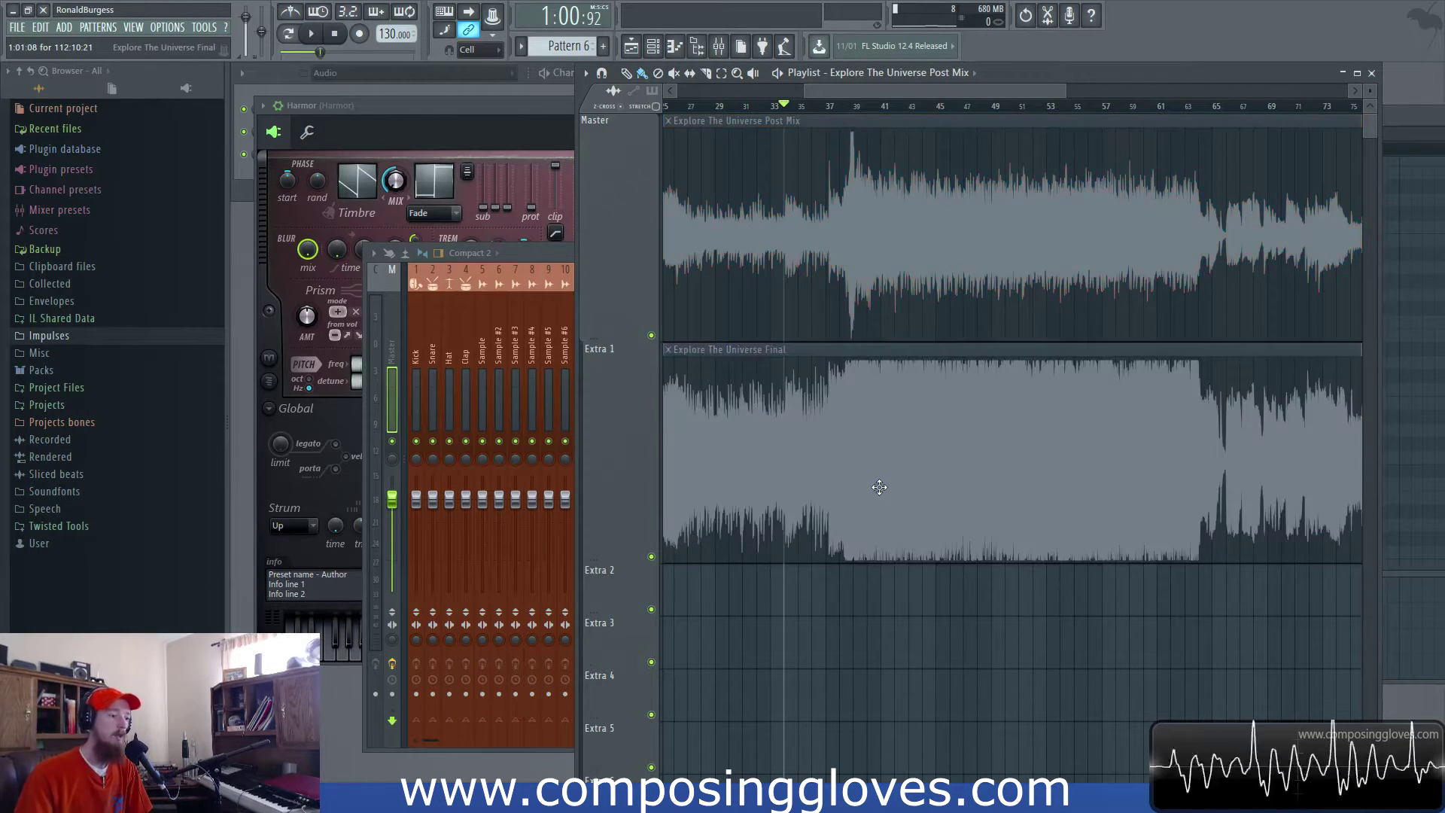
{"action": "left_click", "coordinate": [818, 271]}
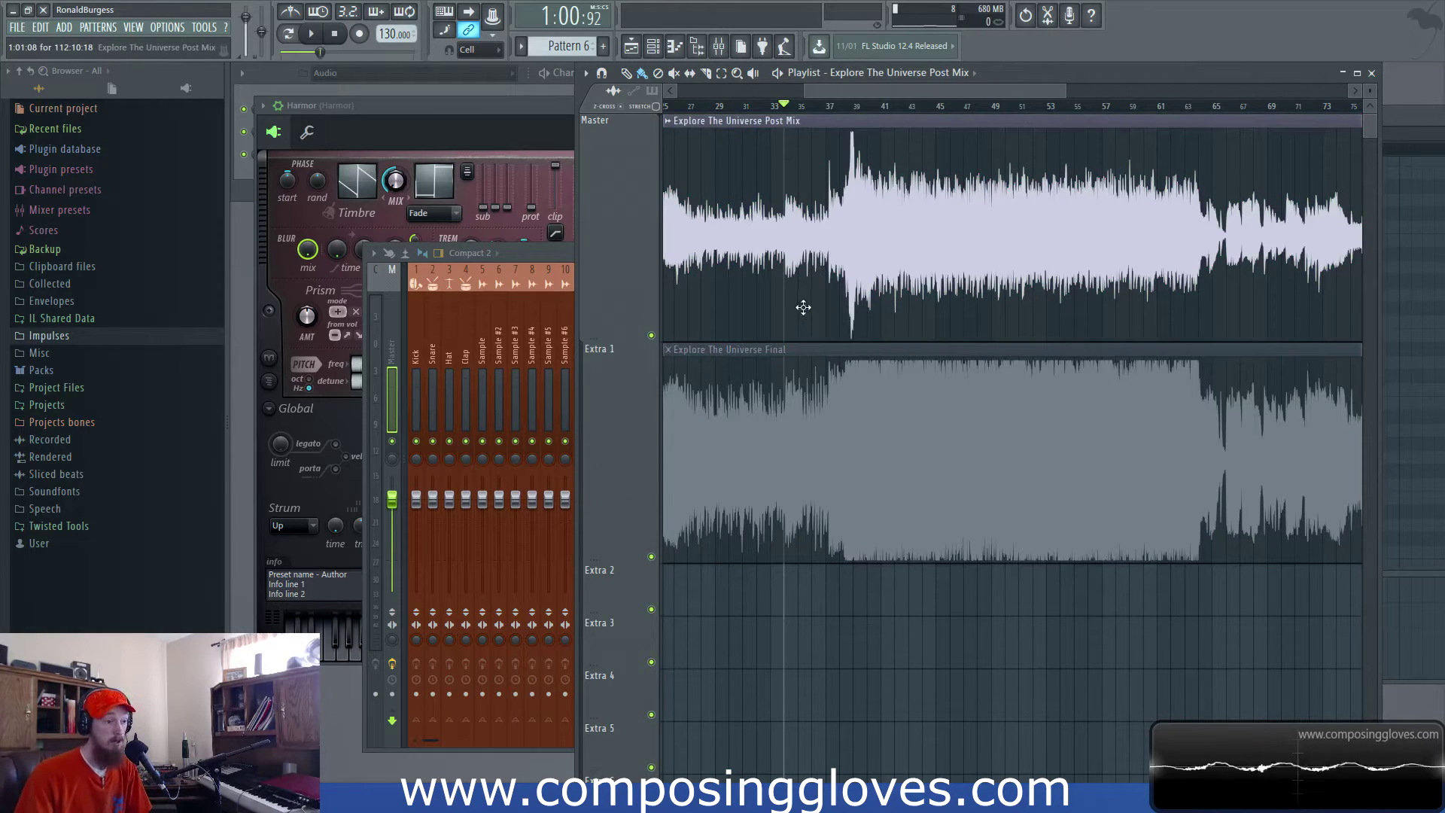
{"action": "scroll", "coordinate": [825, 318], "scroll_direction": "up", "scroll_amount": 2}
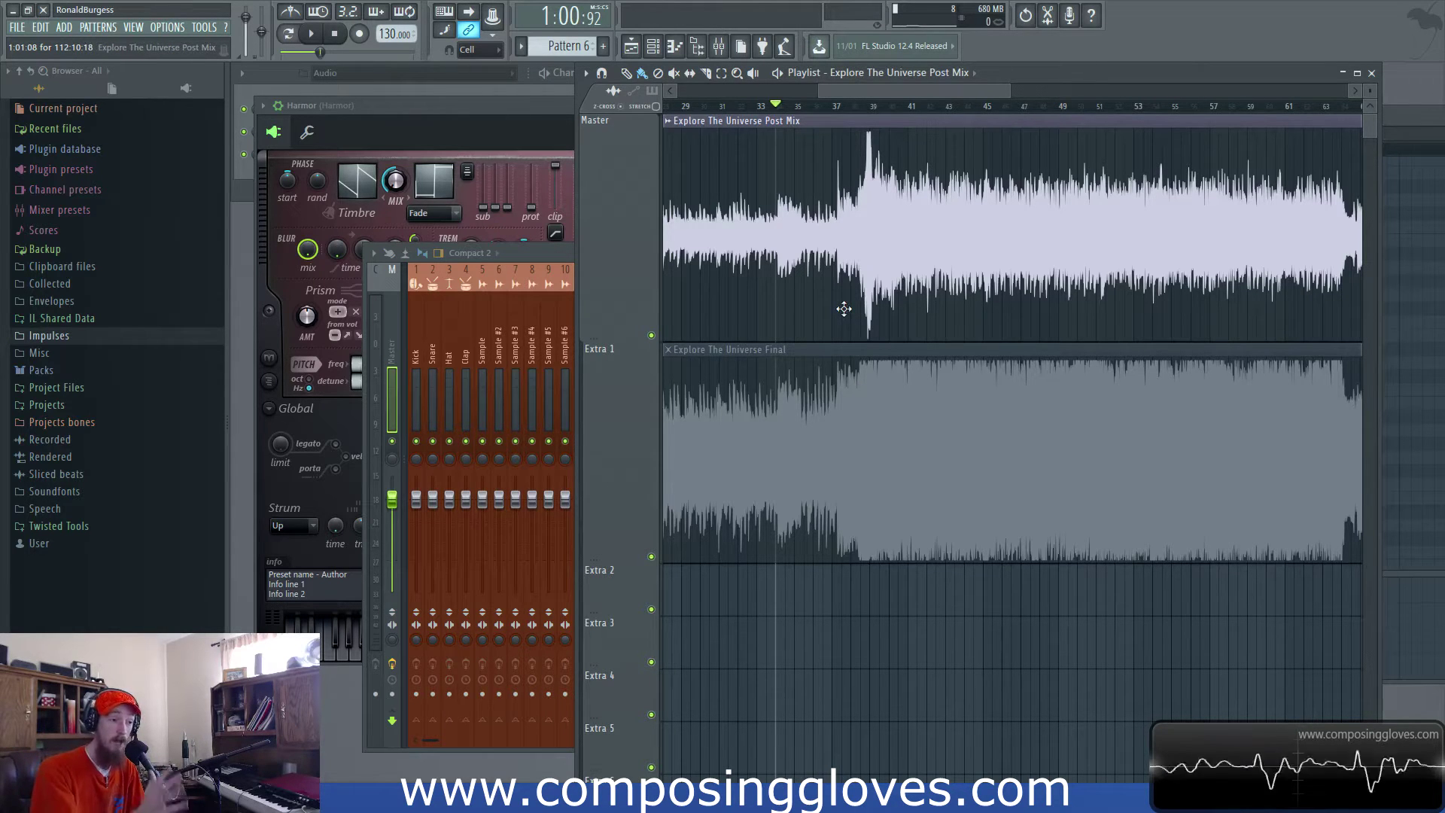
{"action": "key", "text": "space"}
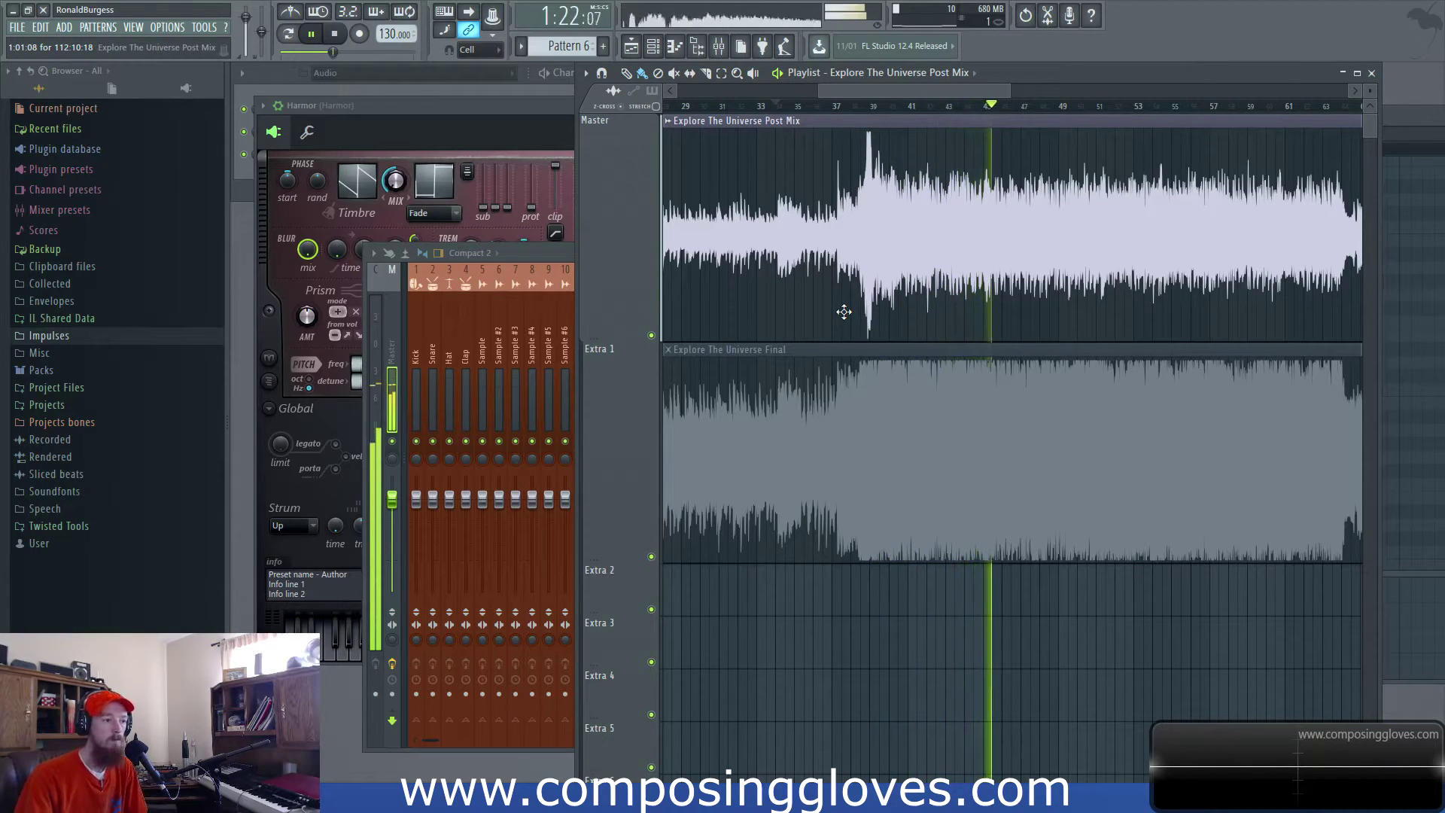
{"action": "key", "text": "space"}
- Mute the Post Mix clip, unmute the Final clip and play the same passage into the first drop
{"action": "left_click", "coordinate": [977, 148]}
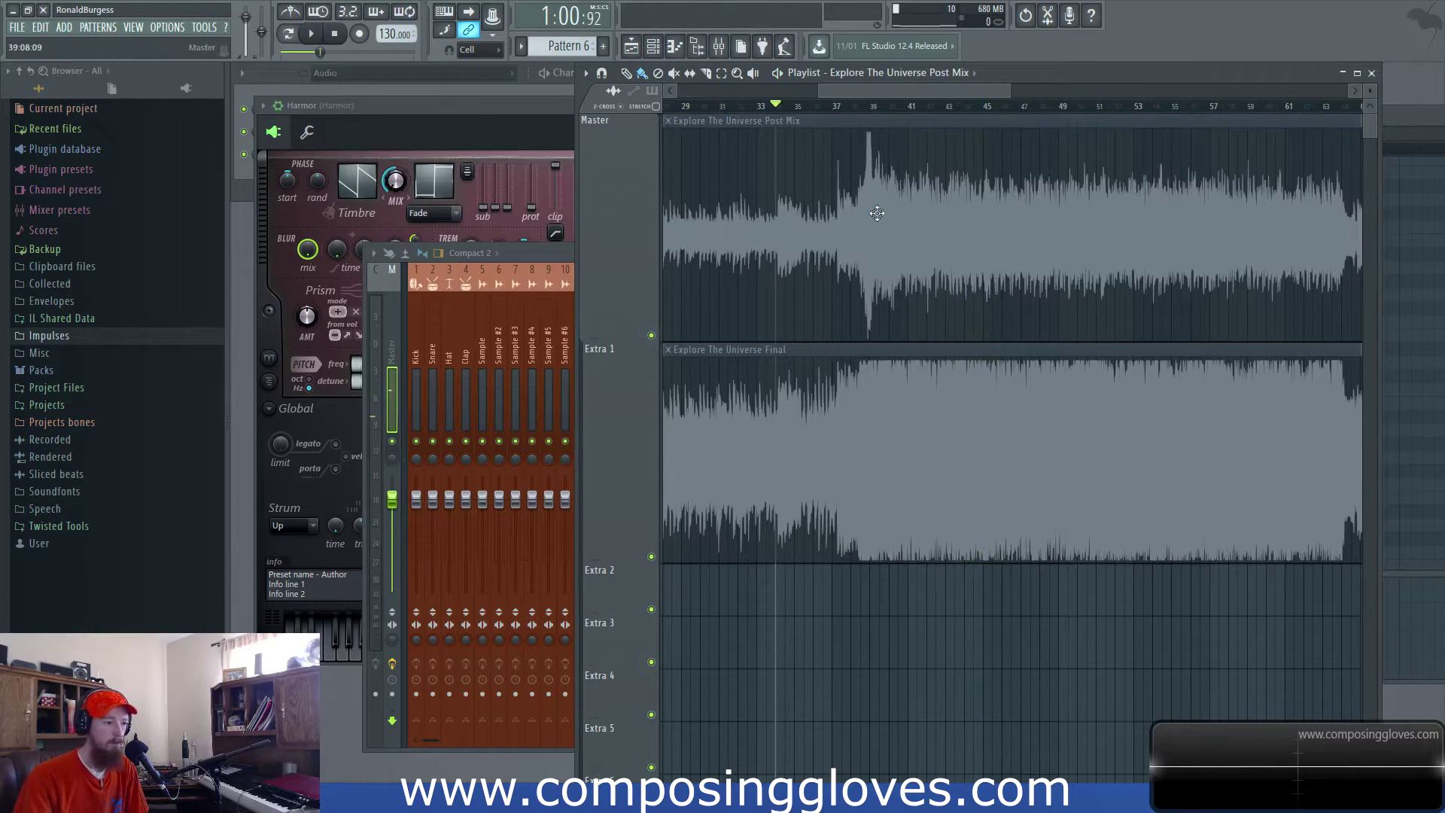
{"action": "left_click", "coordinate": [878, 398]}
{"action": "key", "text": "space"}
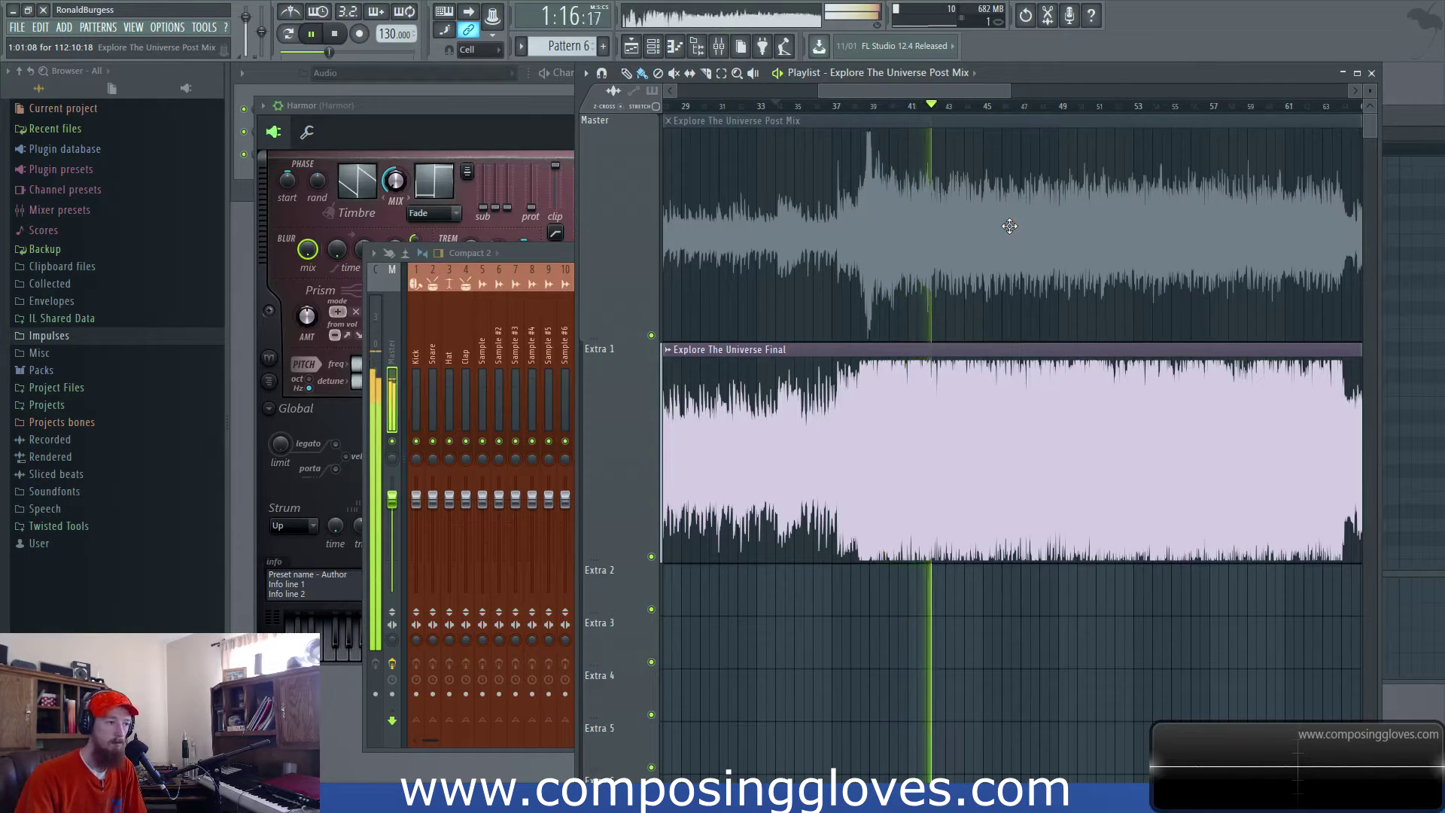
{"action": "key", "text": "space"}
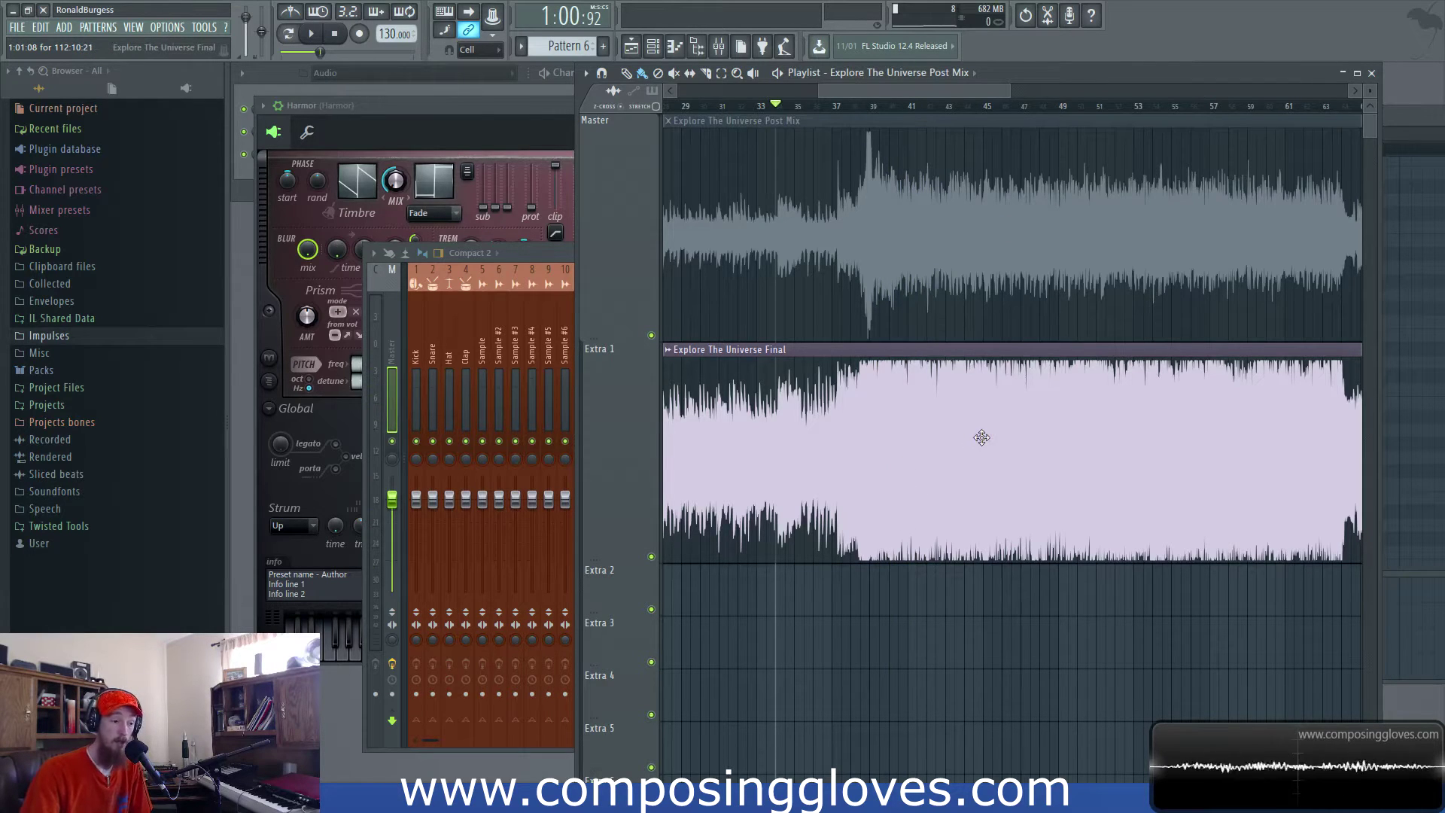
- Compare the Post Mix and Final waveforms before and during the first drop, finishing on the Post Mix around bars 33 to 47
{"action": "scroll", "coordinate": [920, 436], "scroll_direction": "down", "scroll_amount": 3}
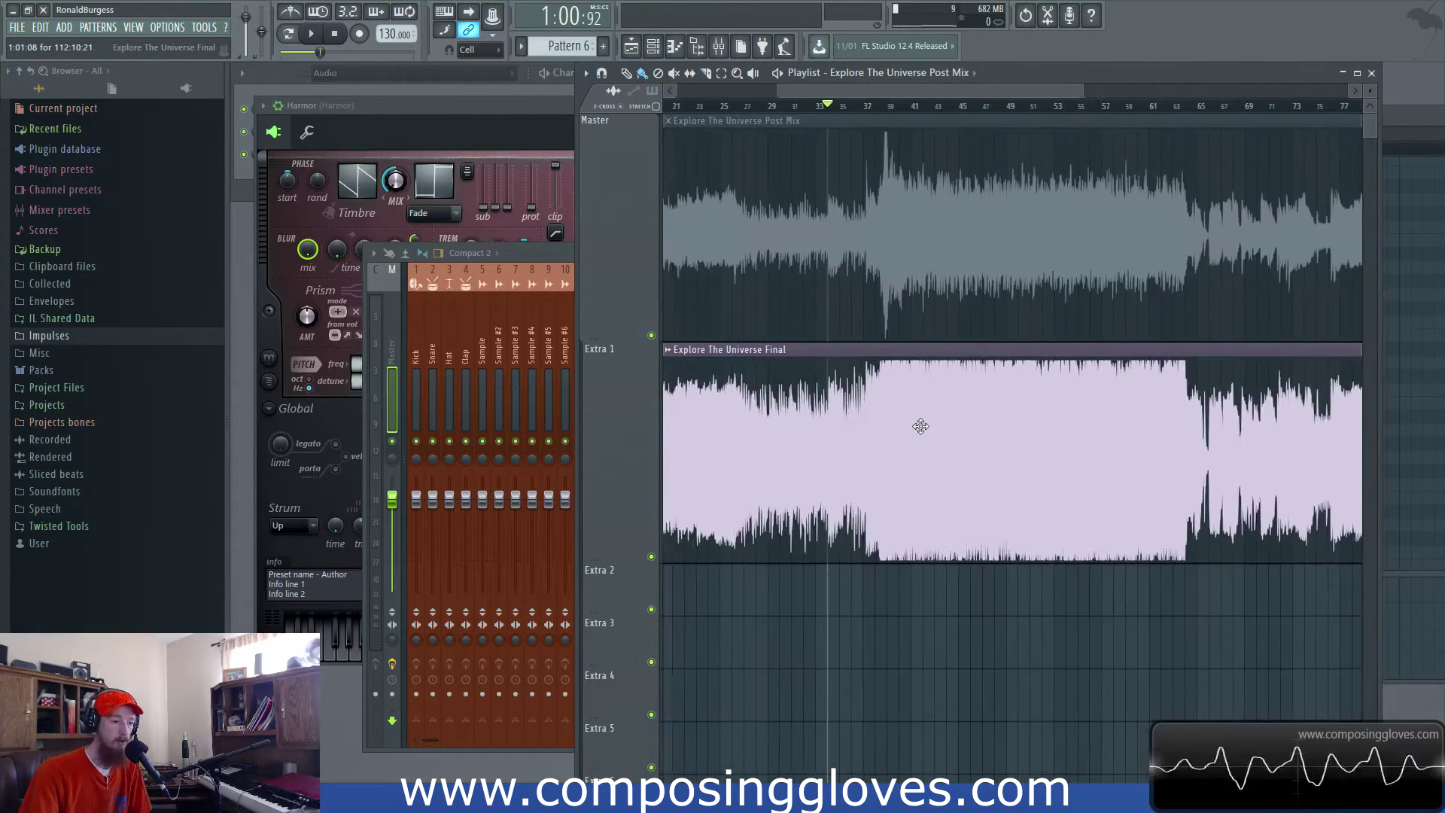
{"action": "scroll", "coordinate": [920, 416], "scroll_direction": "up", "scroll_amount": 2}
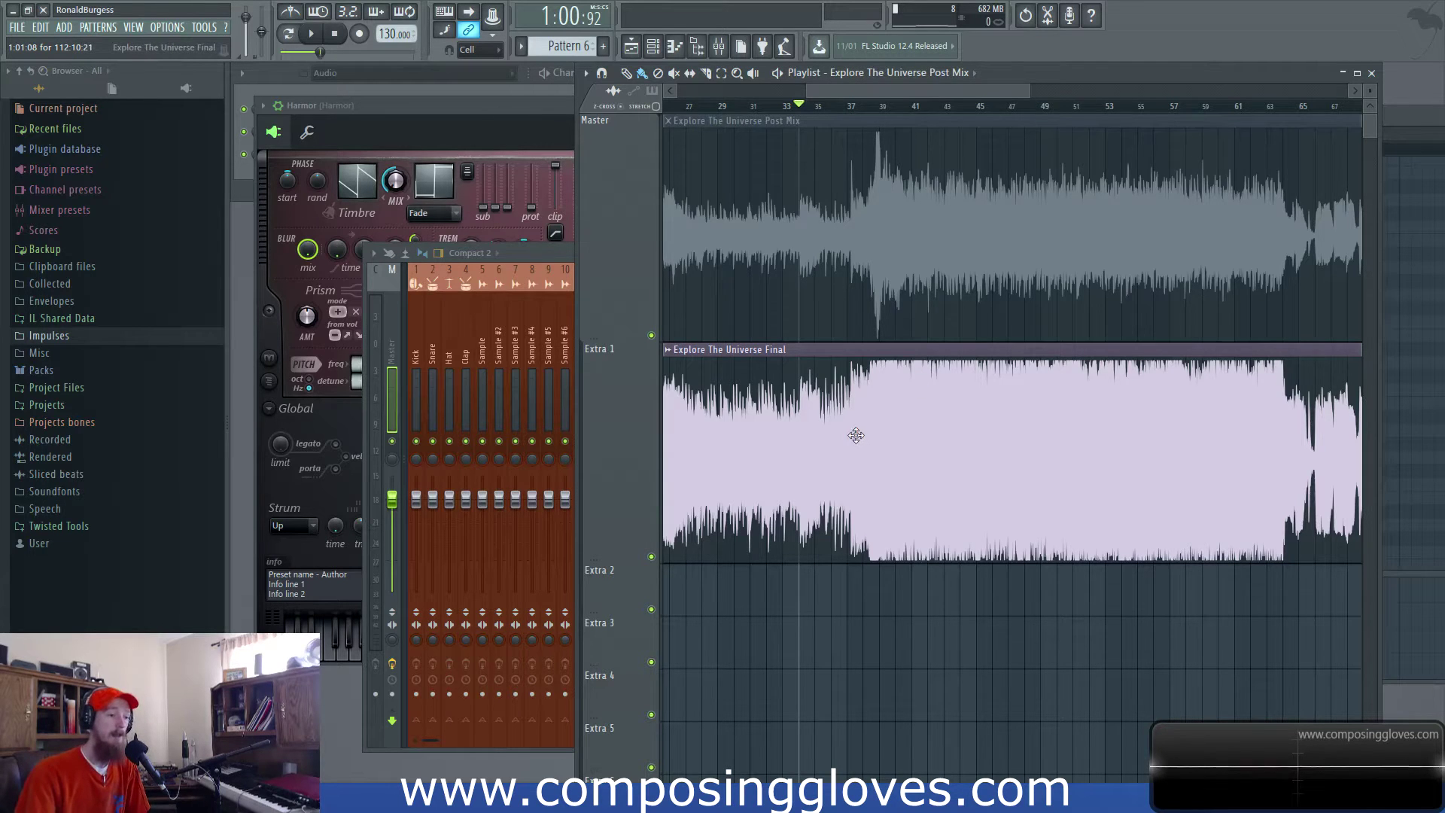
{"action": "scroll", "coordinate": [865, 429], "scroll_direction": "up", "scroll_amount": 2}
{"action": "left_click", "coordinate": [961, 426]}
{"action": "left_click", "coordinate": [1011, 244]}
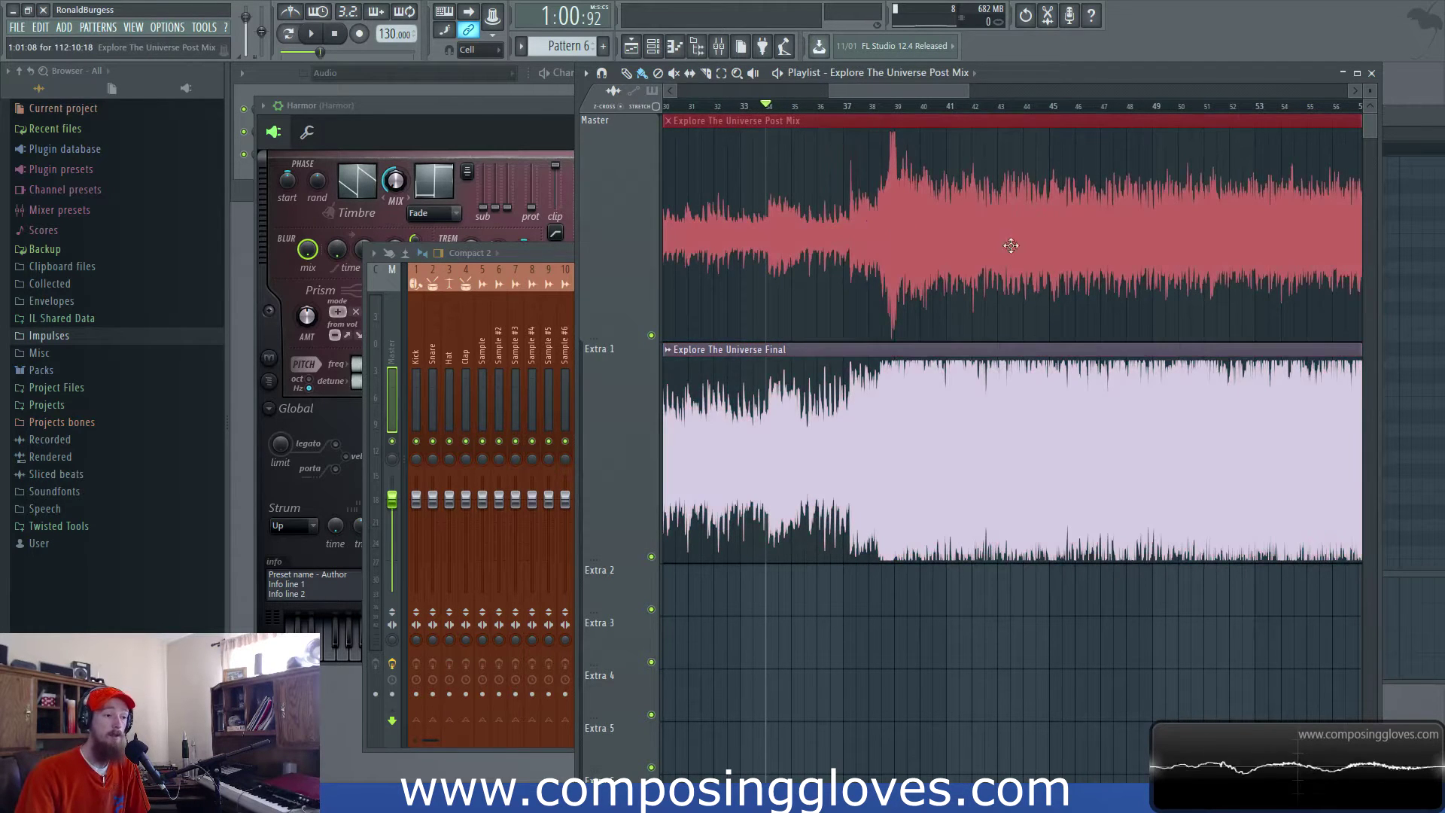
{"action": "scroll", "coordinate": [949, 239], "scroll_direction": "down", "scroll_amount": 2}
{"action": "left_click_drag", "start_coordinate": [887, 235], "coordinate": [1145, 259]}
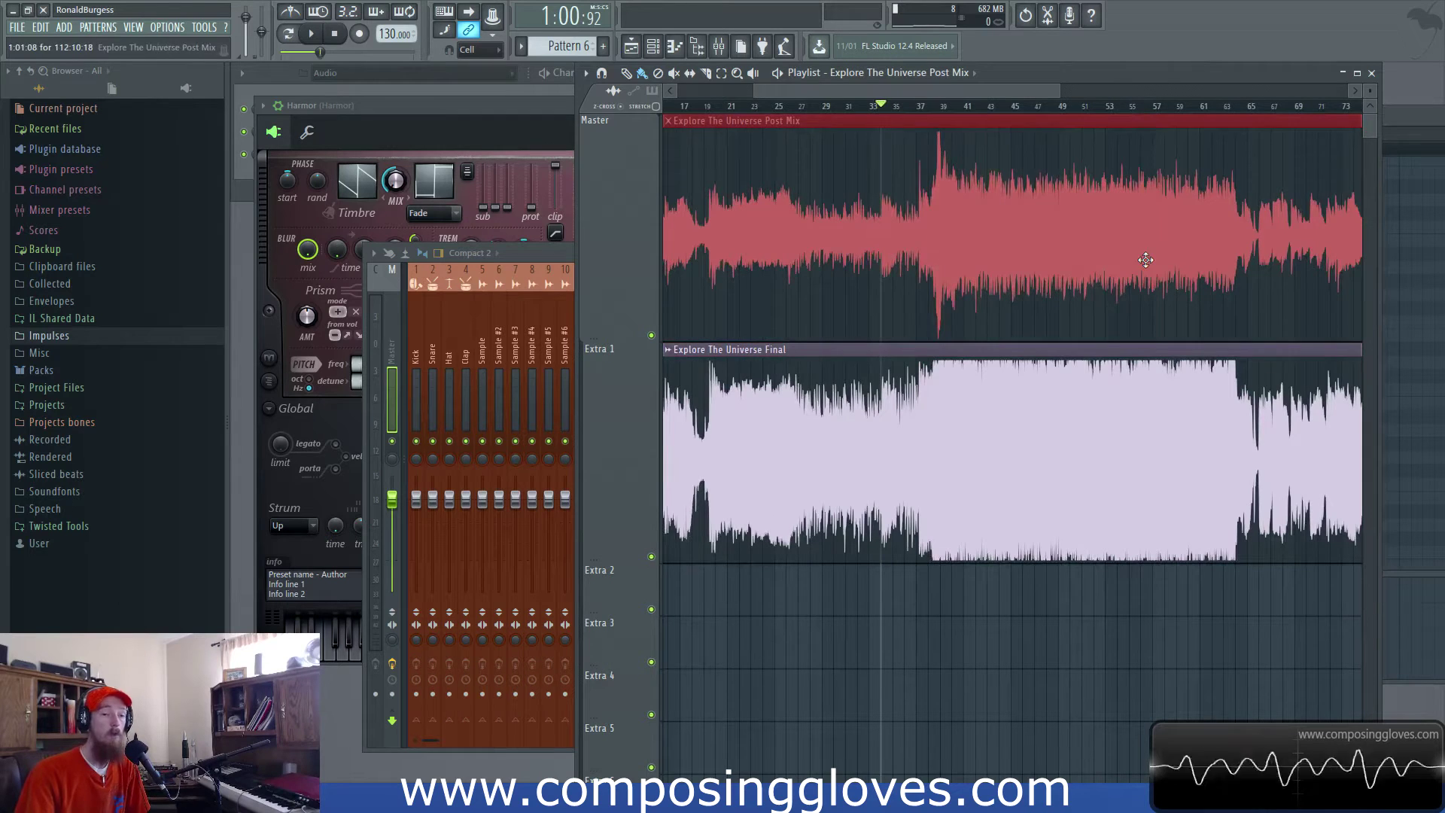
{"action": "left_click_drag", "start_coordinate": [896, 481], "coordinate": [1120, 490]}
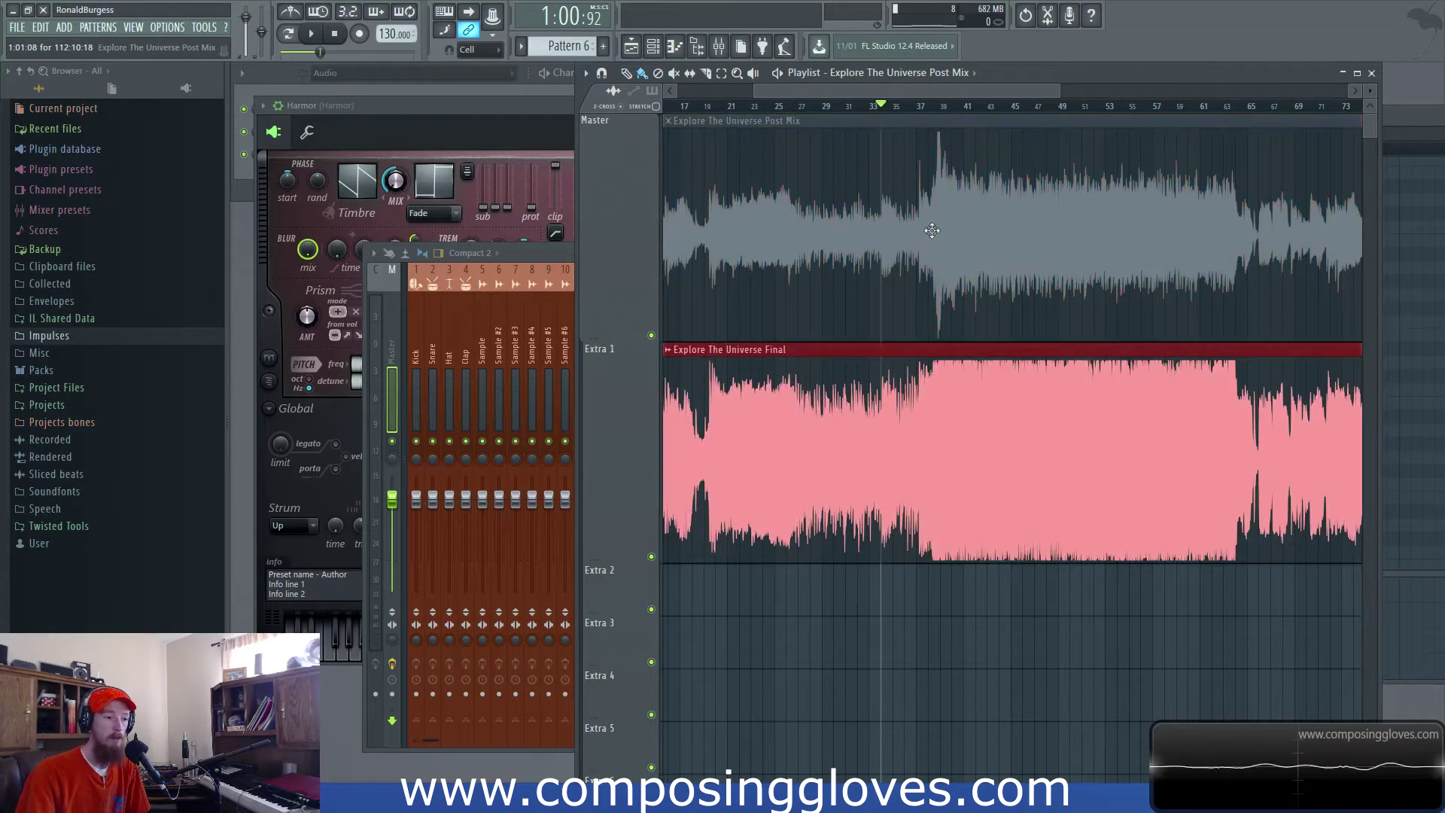
{"action": "left_click", "coordinate": [935, 284]}
{"action": "scroll", "coordinate": [936, 284], "scroll_direction": "up", "scroll_amount": 3}
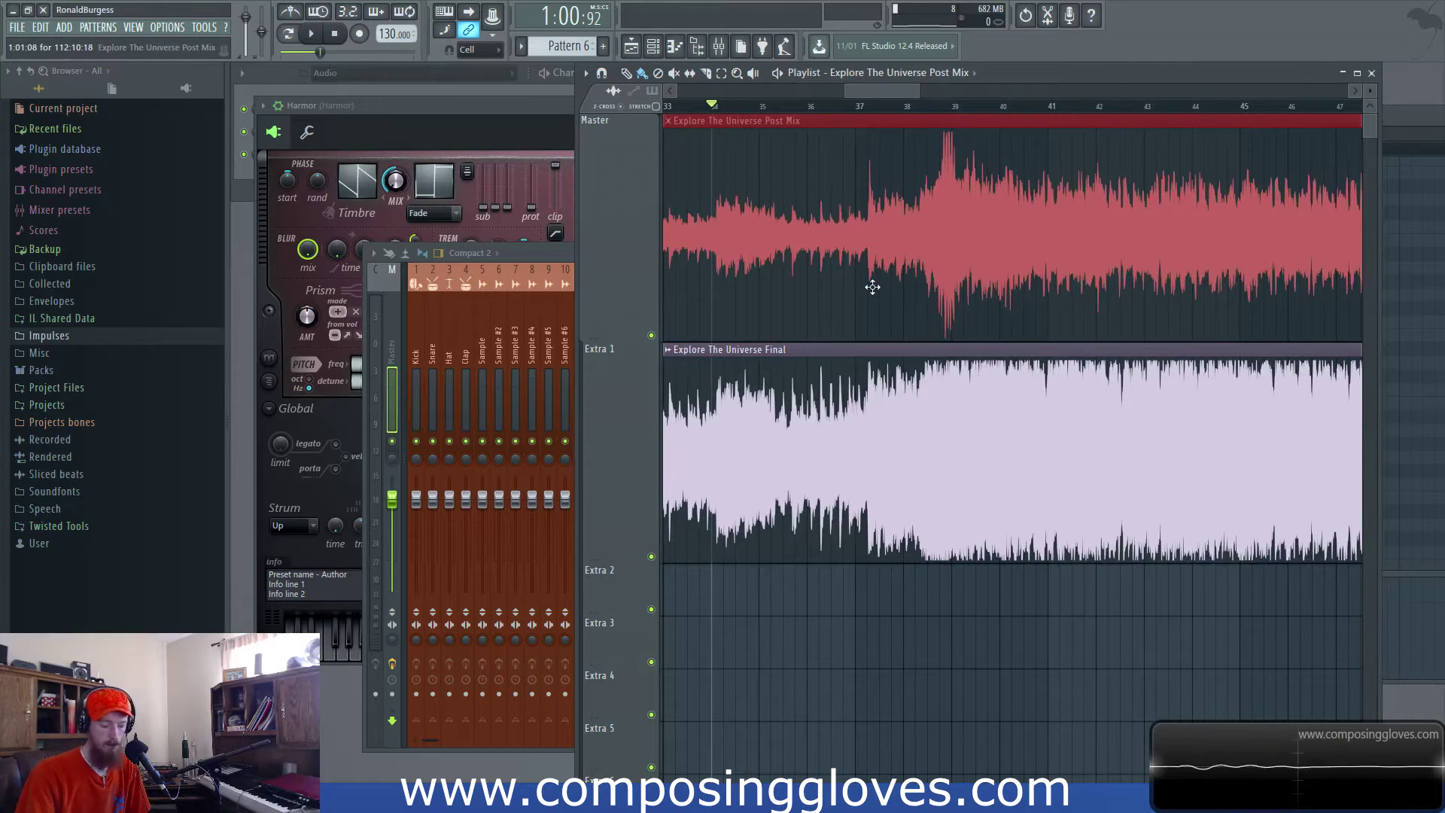
- Switch the active clip from Final to Post Mix, play it through the first drop and stop
{"action": "left_click", "coordinate": [856, 455]}
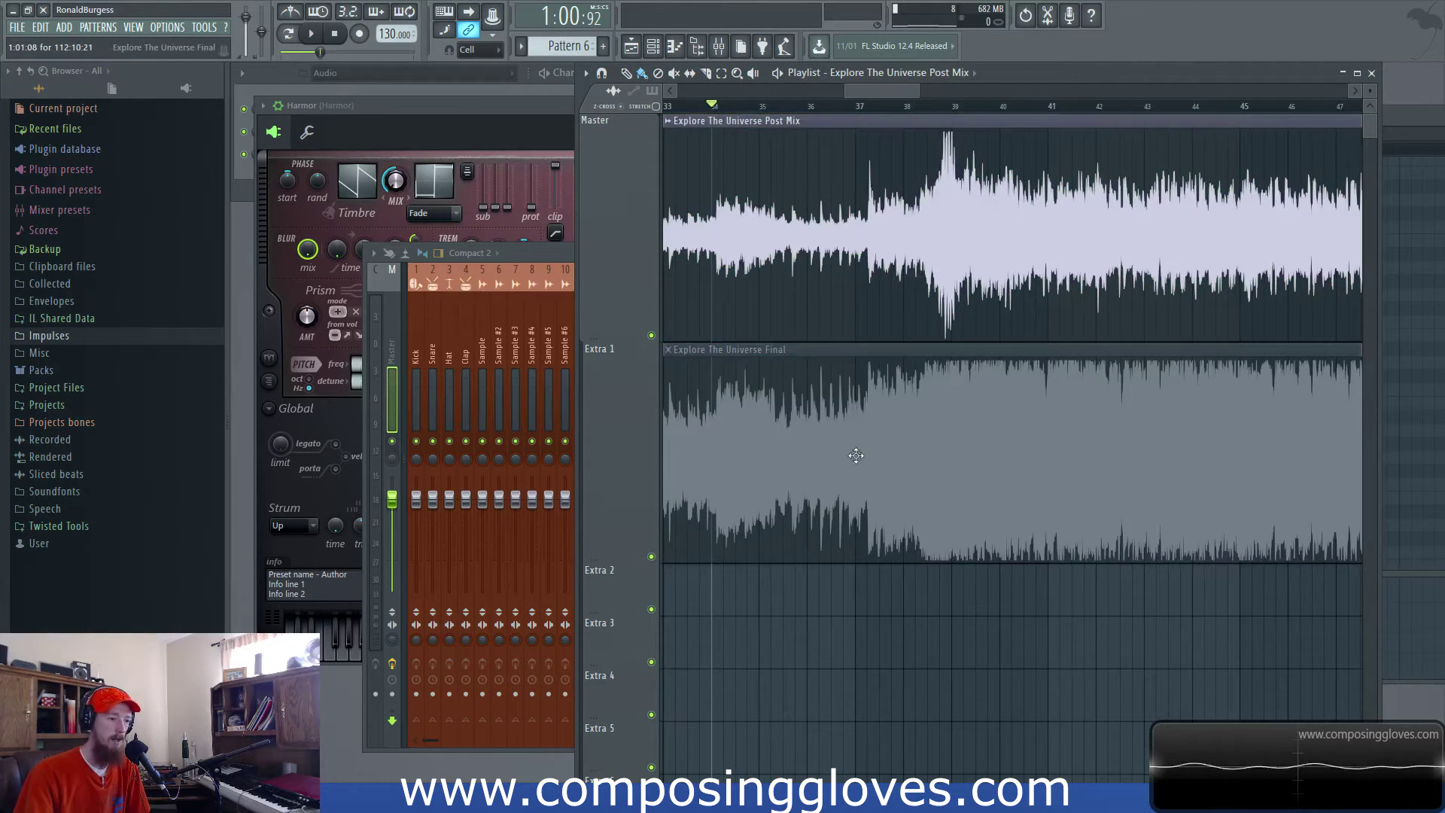
{"action": "key", "text": "space"}
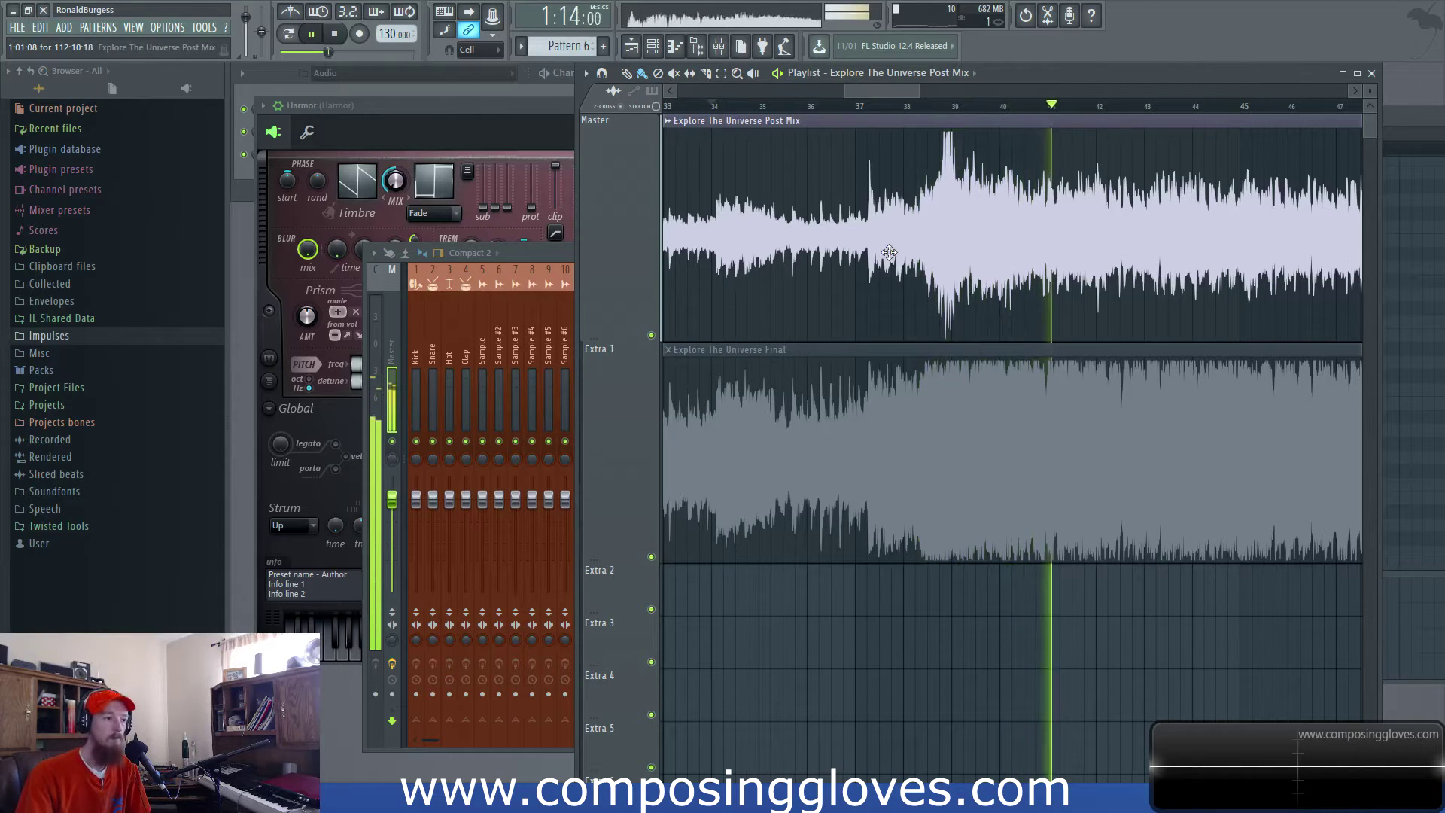
{"action": "key", "text": "space"}
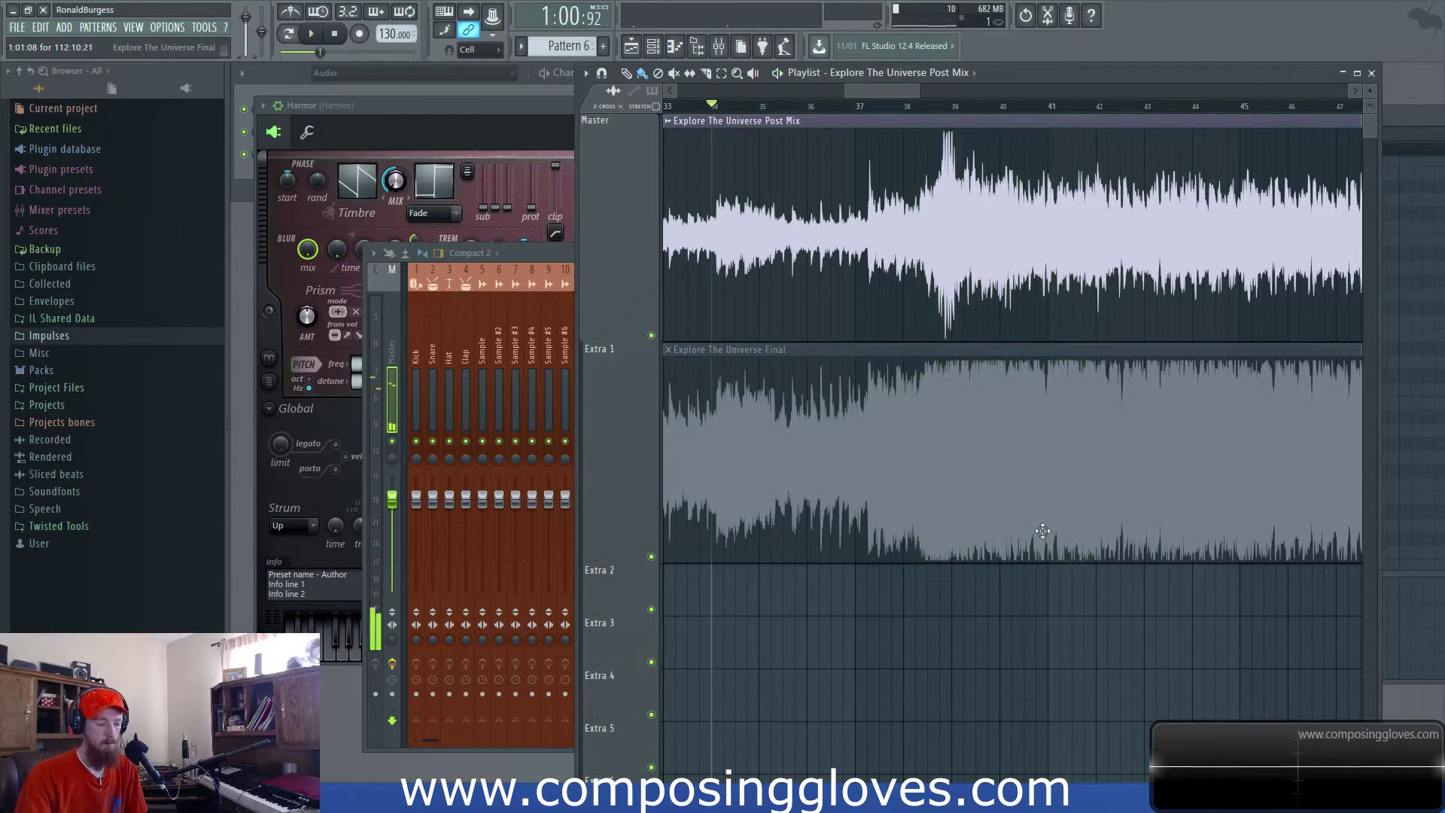
- Switch the active clip back to Final, play it from 1:00:92 and stop
{"action": "left_click", "coordinate": [995, 498]}
{"action": "key", "text": "space"}
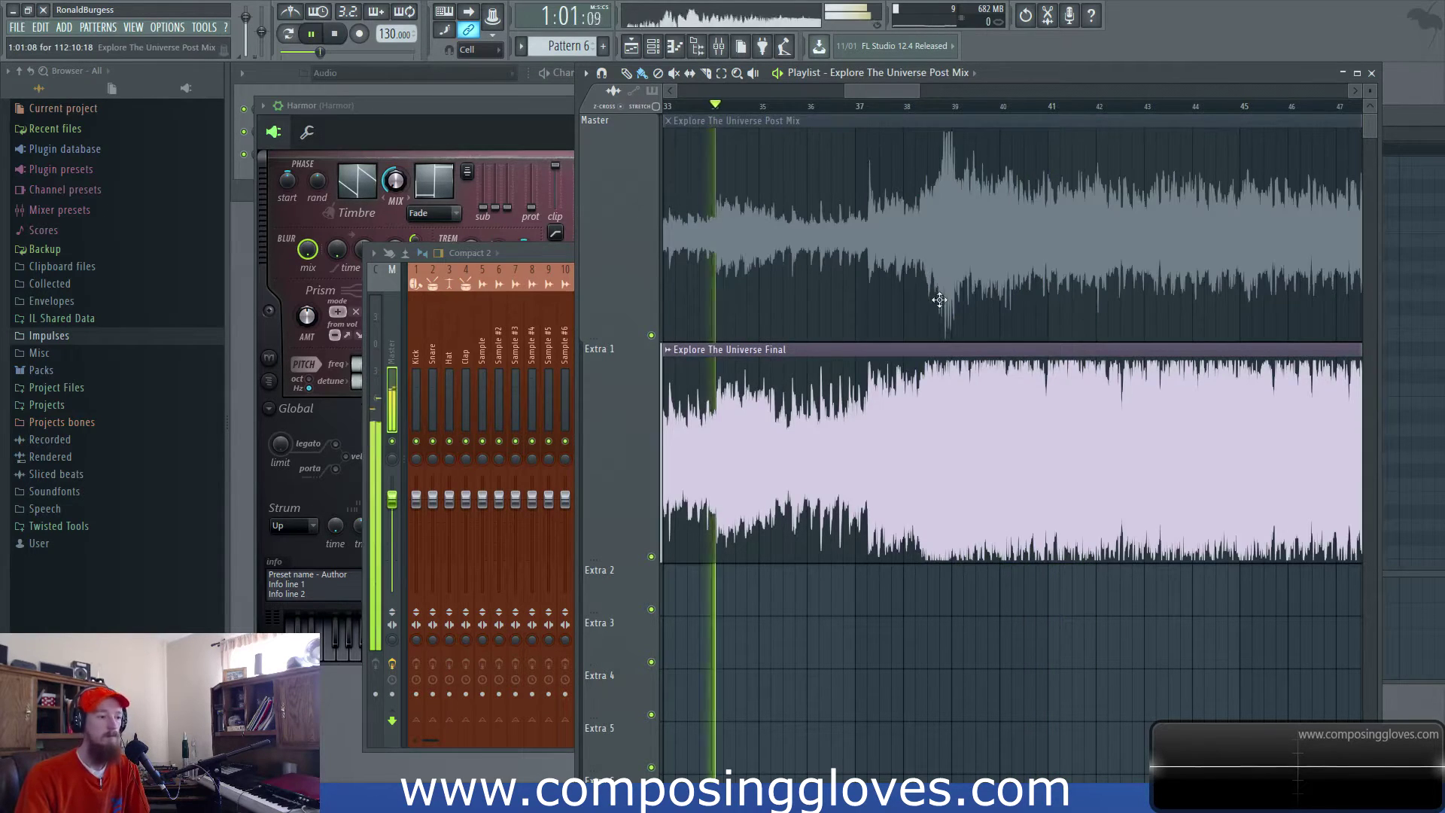
{"action": "key", "text": "space"}
- Compare the Post Mix and Final waveforms across the whole song, leaving both clips muted
{"action": "left_click", "coordinate": [1001, 465]}
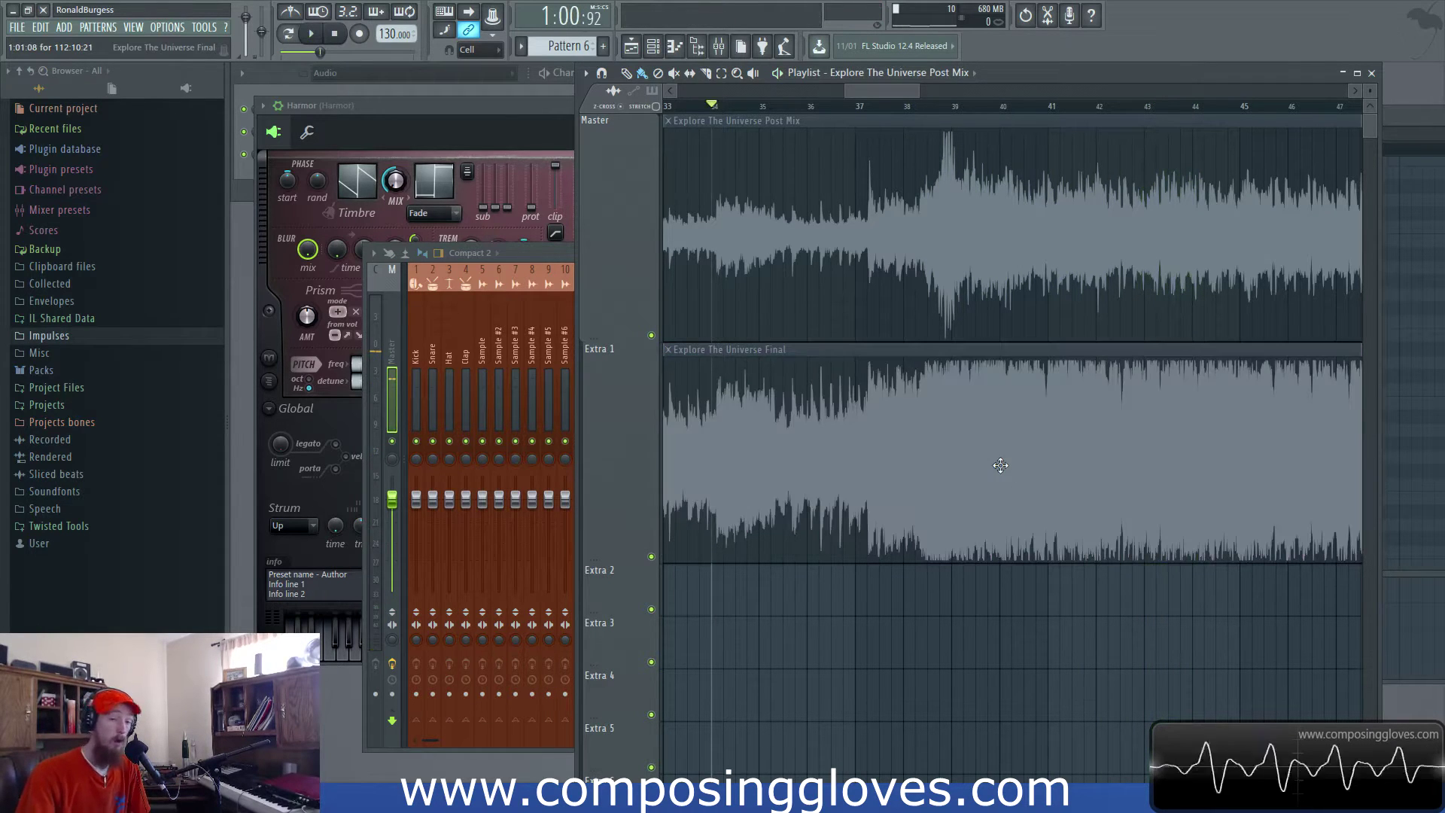
{"action": "left_click", "coordinate": [960, 256]}
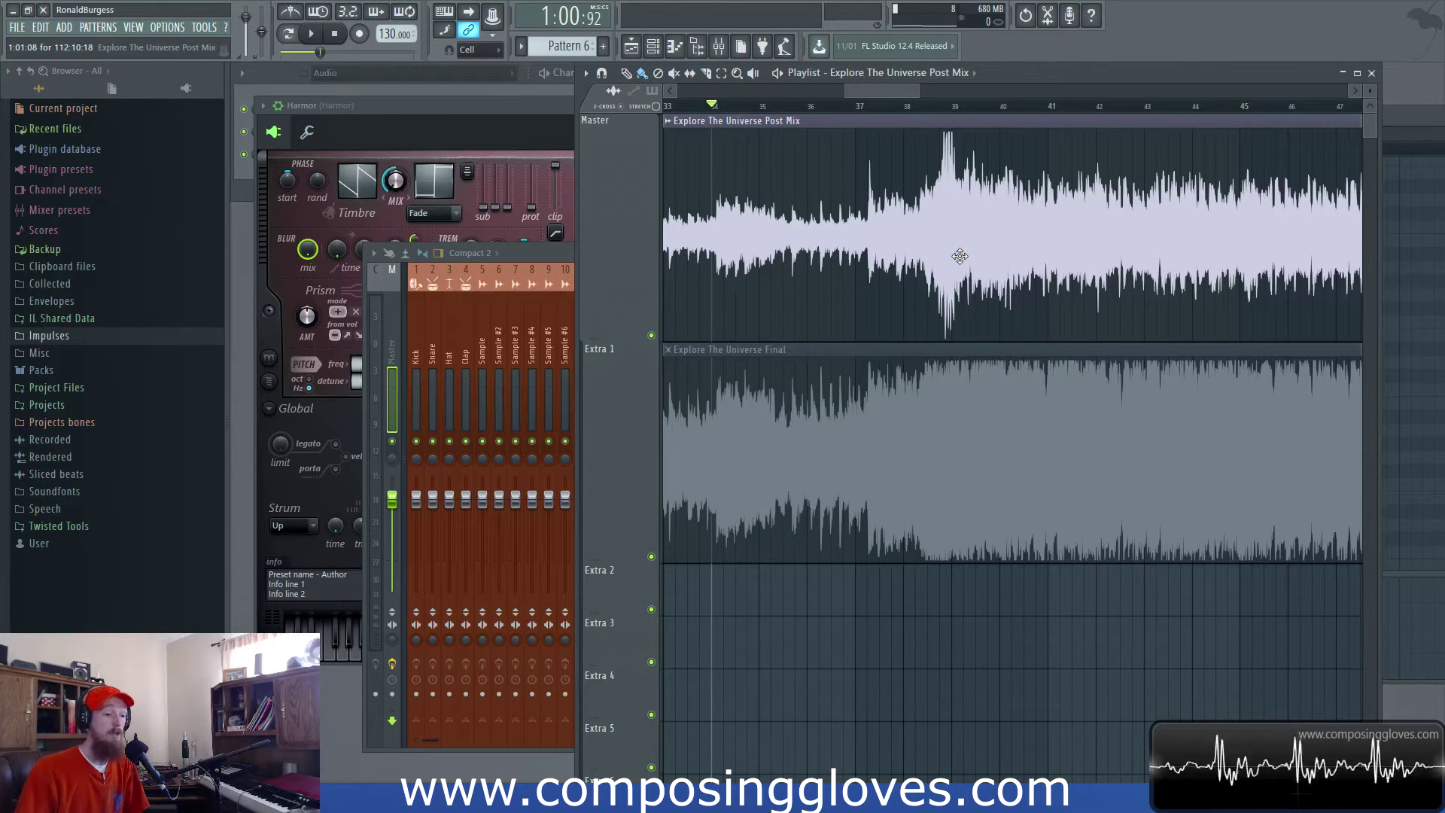
{"action": "scroll", "coordinate": [960, 256], "scroll_direction": "down", "scroll_amount": 2}
{"action": "left_click_drag", "start_coordinate": [937, 452], "coordinate": [1080, 441]}
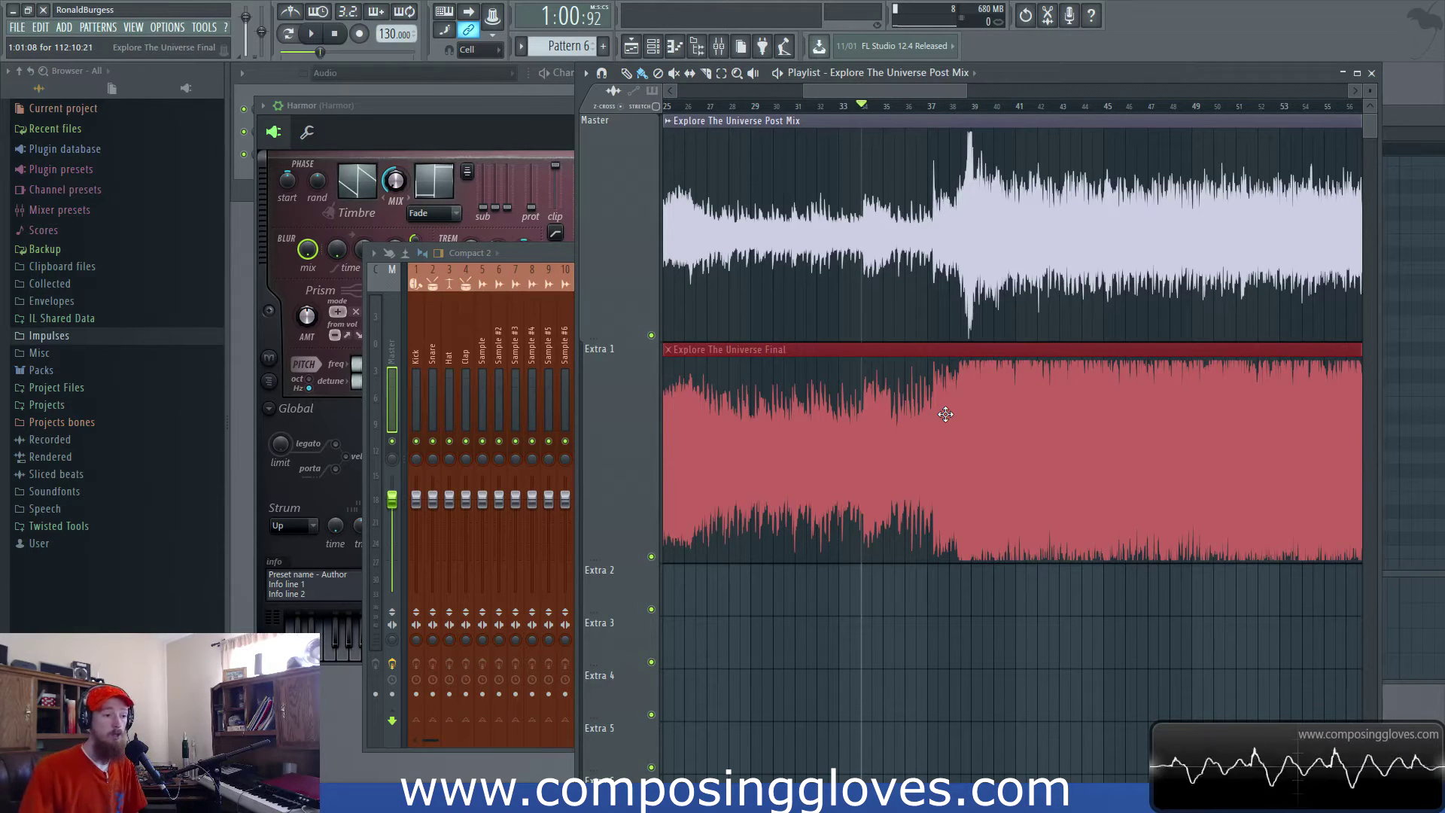
{"action": "scroll", "coordinate": [1159, 476], "scroll_direction": "down", "scroll_amount": 3}
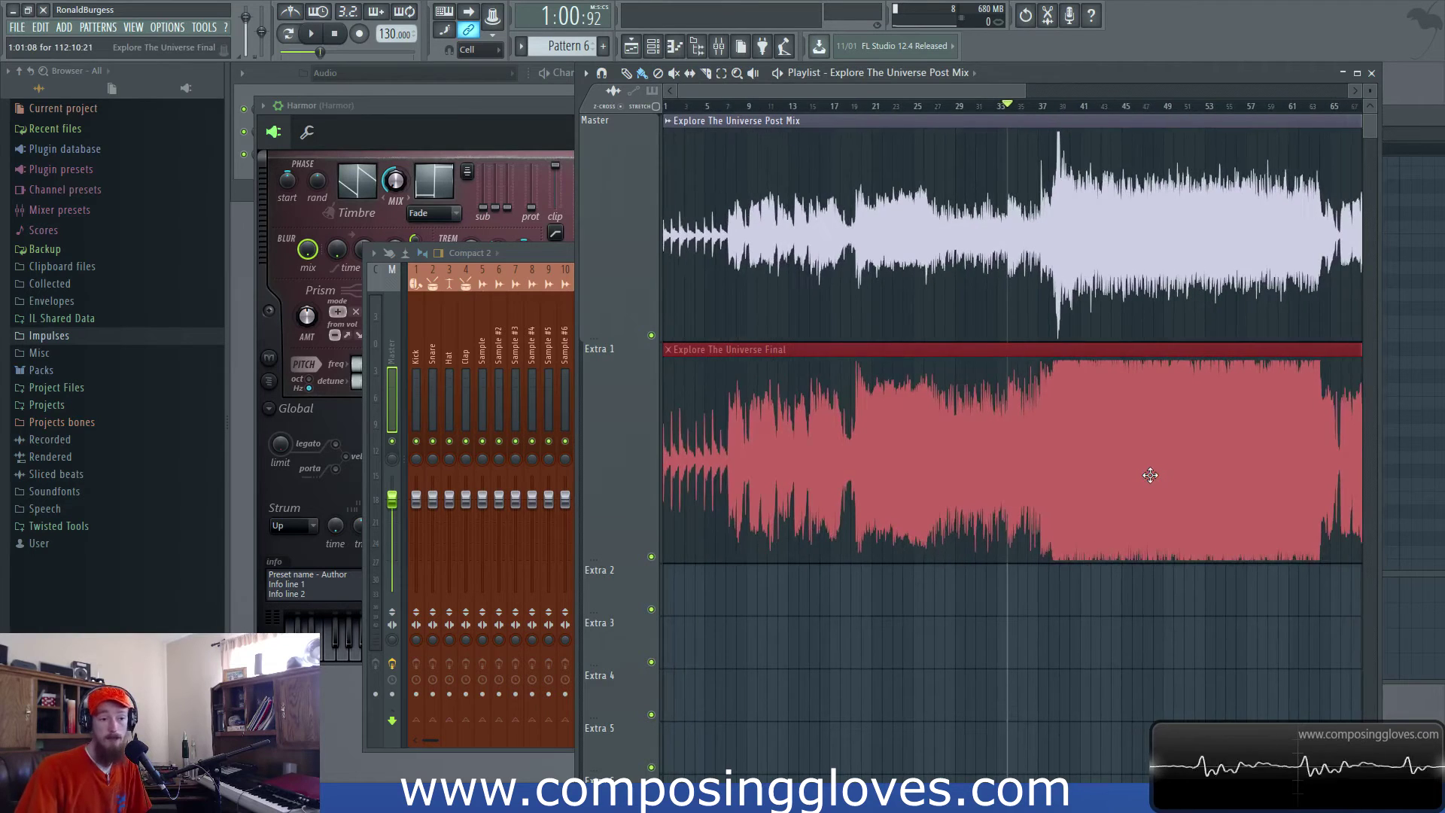
{"action": "scroll", "coordinate": [1150, 475], "scroll_direction": "down", "scroll_amount": 3}
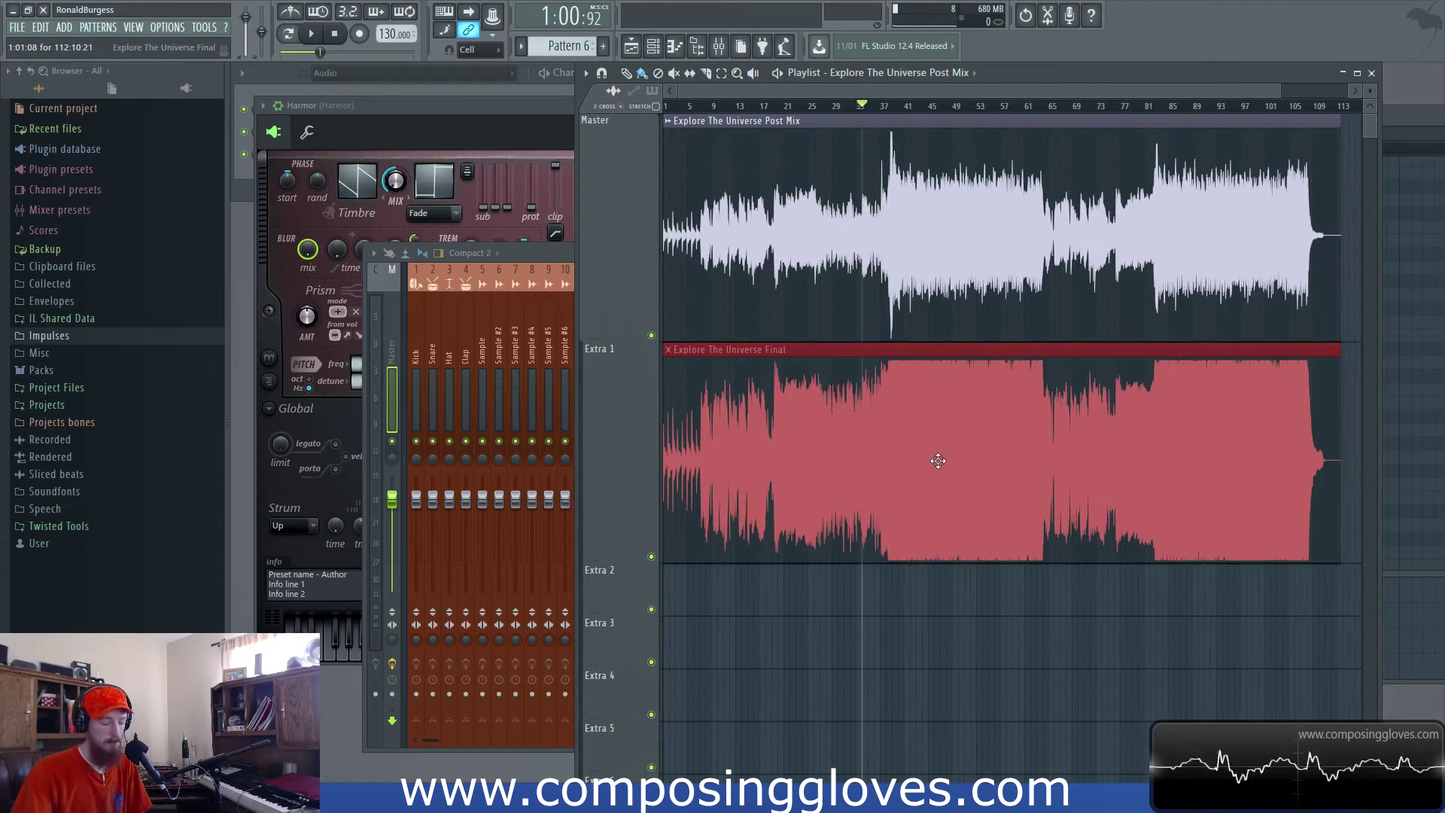
{"action": "left_click", "coordinate": [951, 298]}
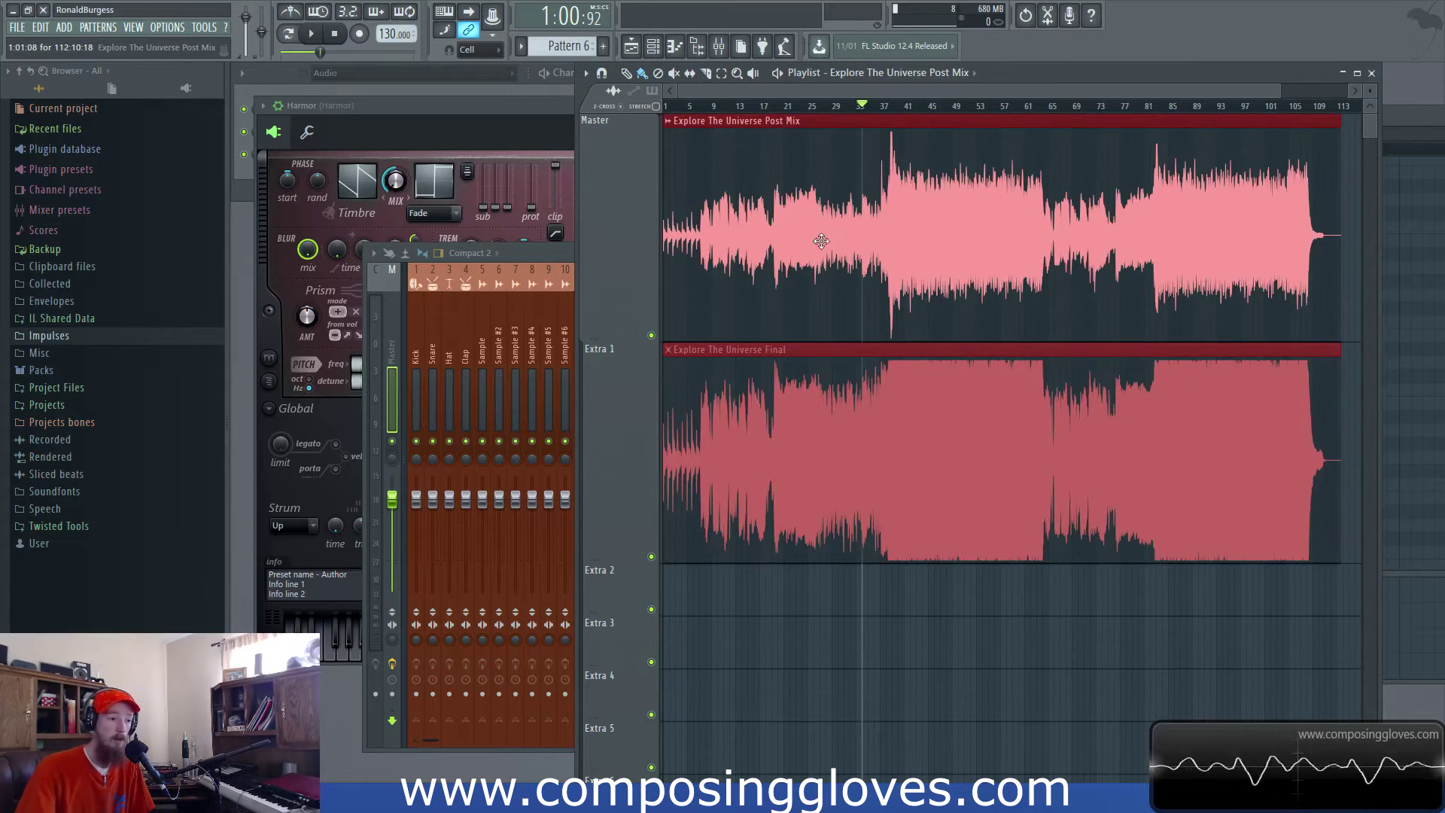
{"action": "left_click_drag", "start_coordinate": [878, 418], "coordinate": [1238, 440]}
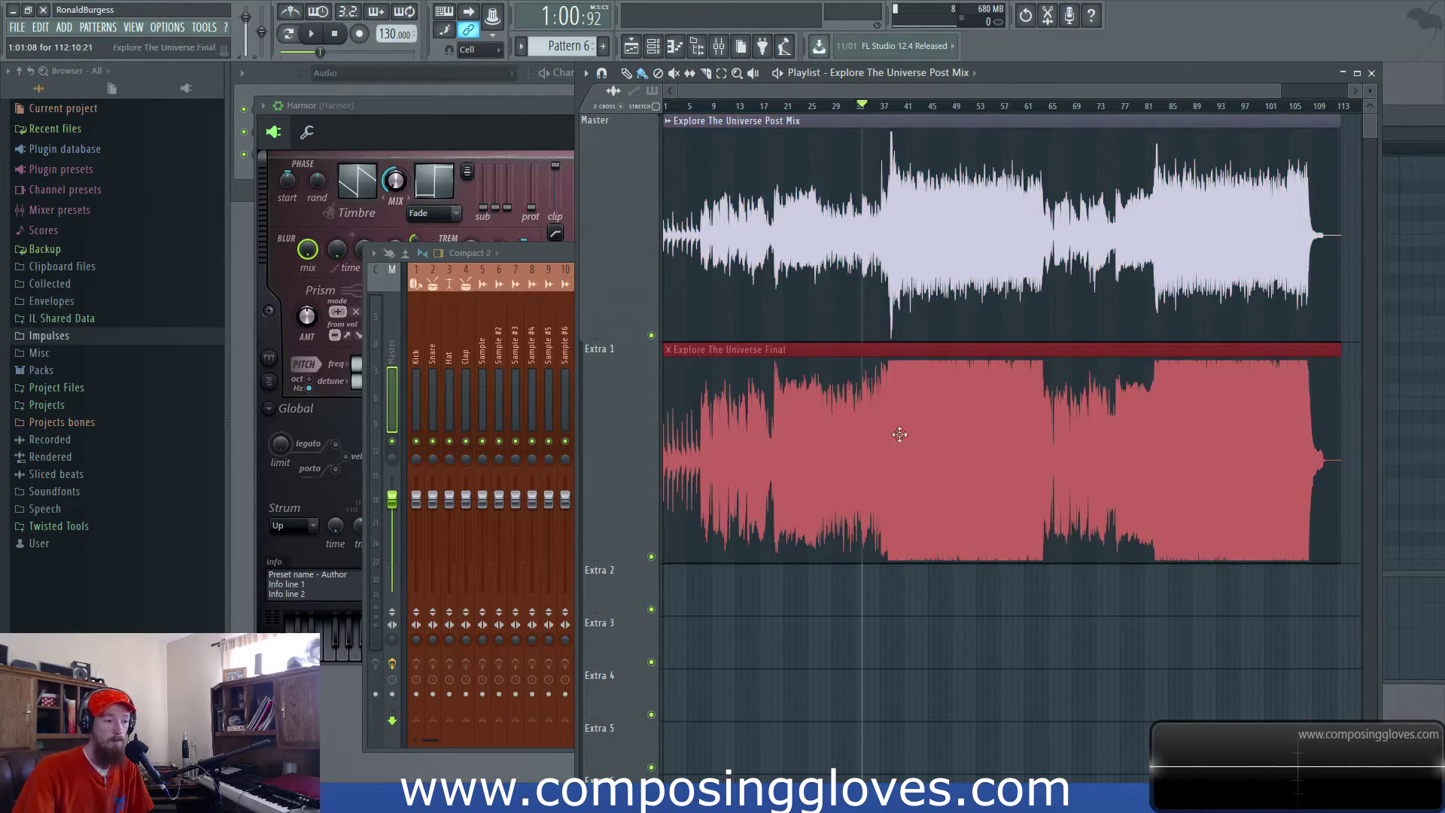
{"action": "left_click", "coordinate": [929, 490]}
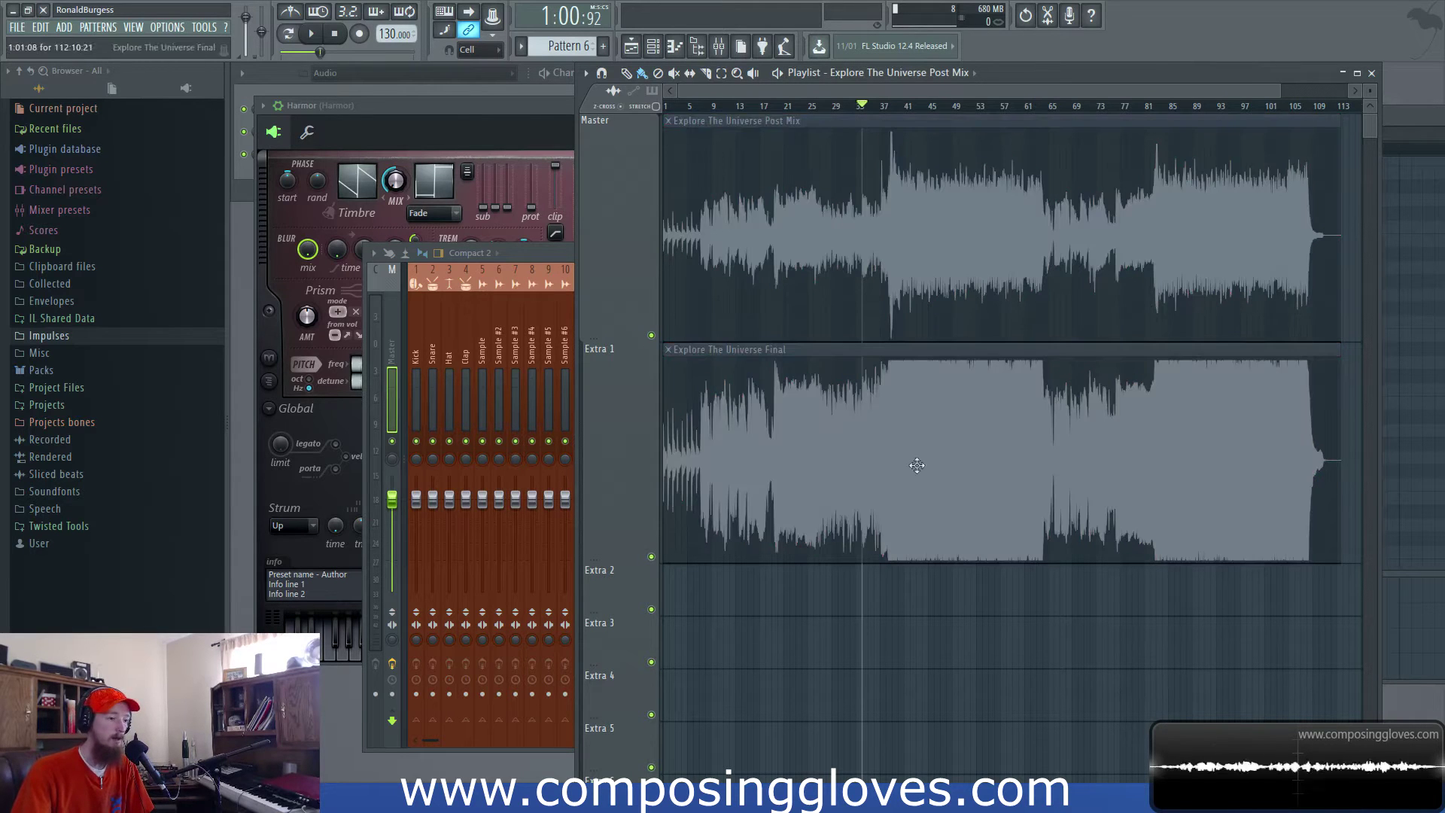
- Filter the channel rack to show only the Harmor group
{"action": "left_click", "coordinate": [265, 96]}
{"action": "left_click", "coordinate": [329, 73]}
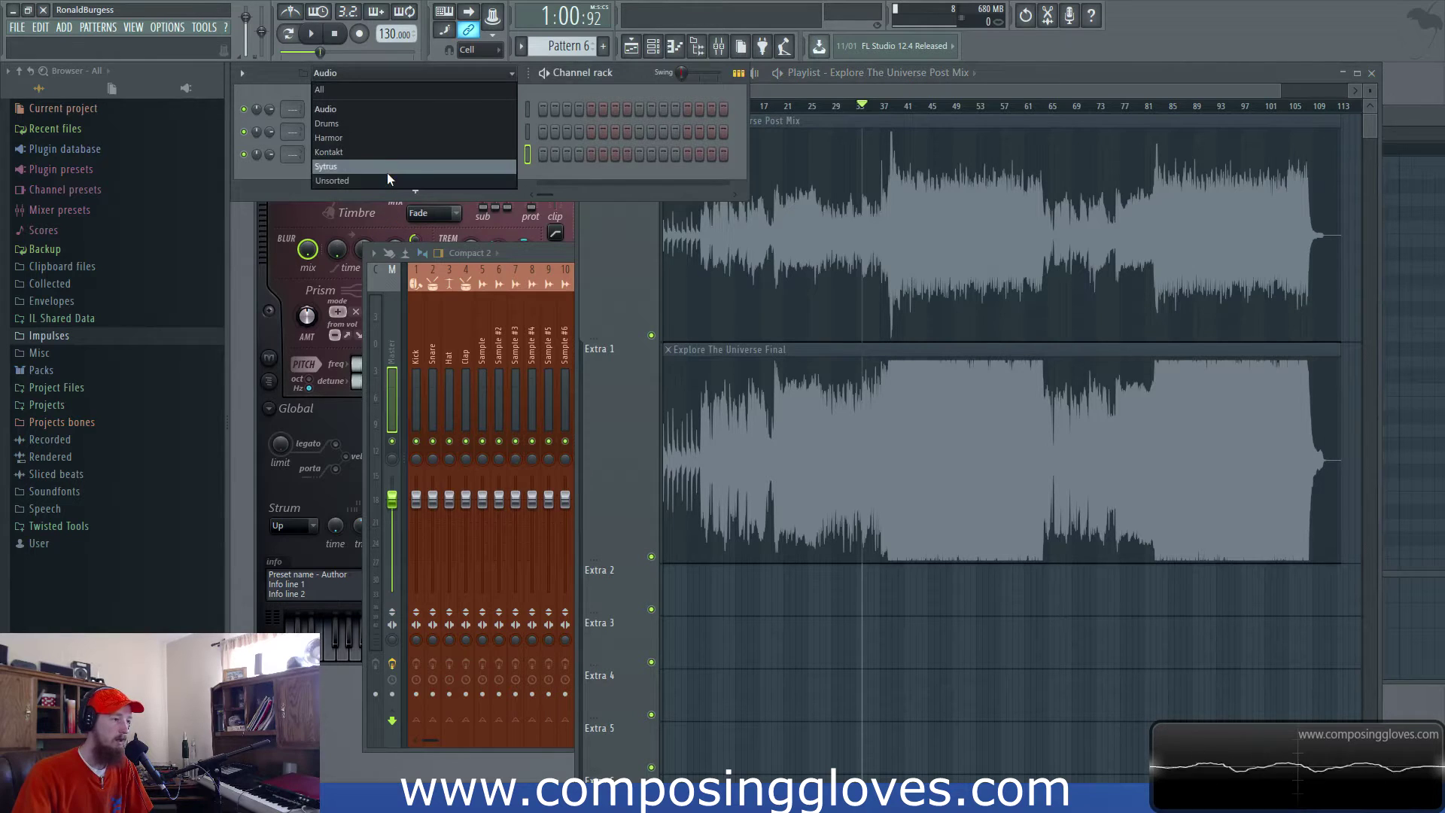
{"action": "left_click", "coordinate": [377, 137]}
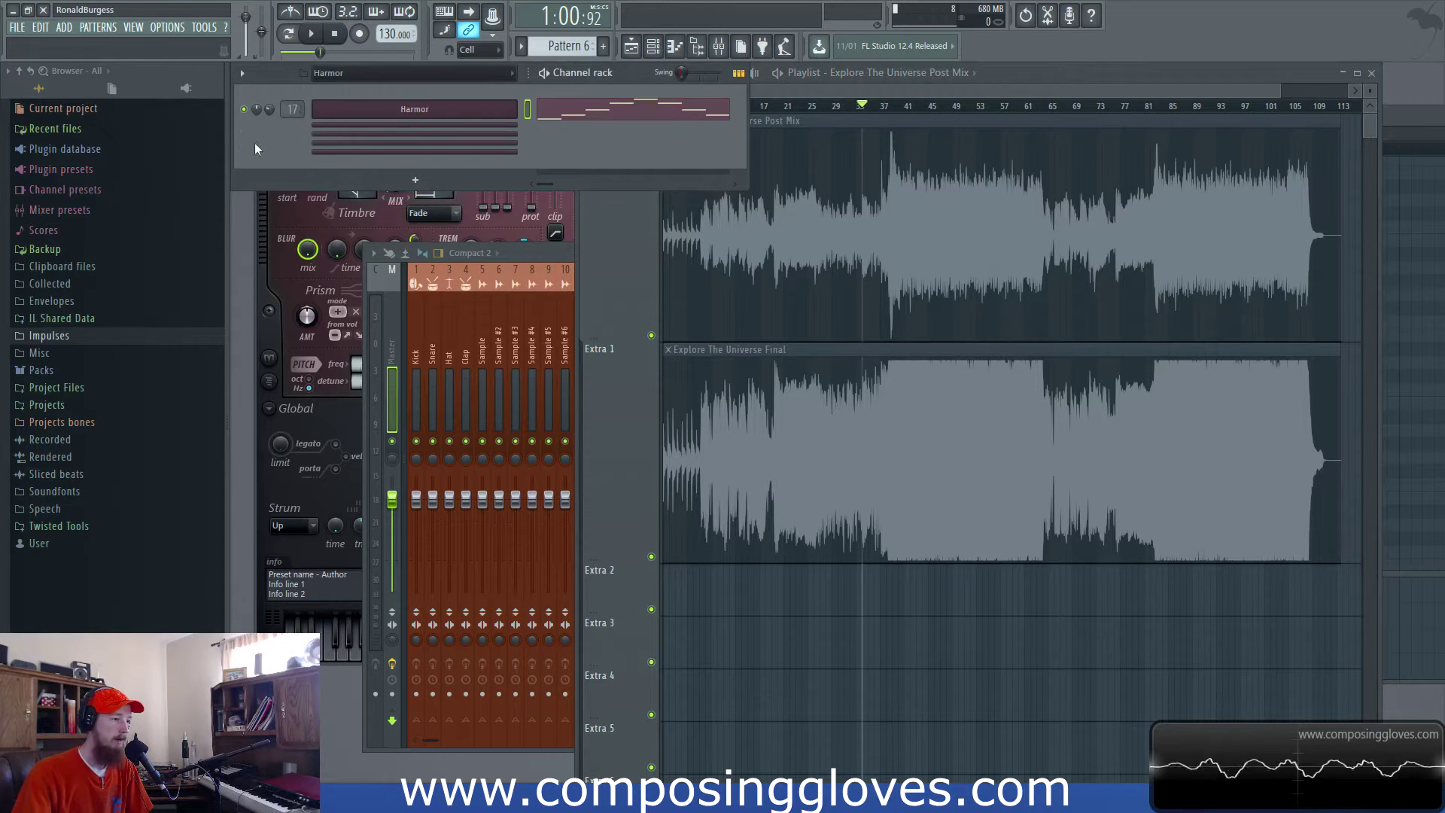
- Switch to pattern mode with the position at the start, and delete both Explore The Universe clips from the playlist
{"action": "left_click", "coordinate": [334, 33]}
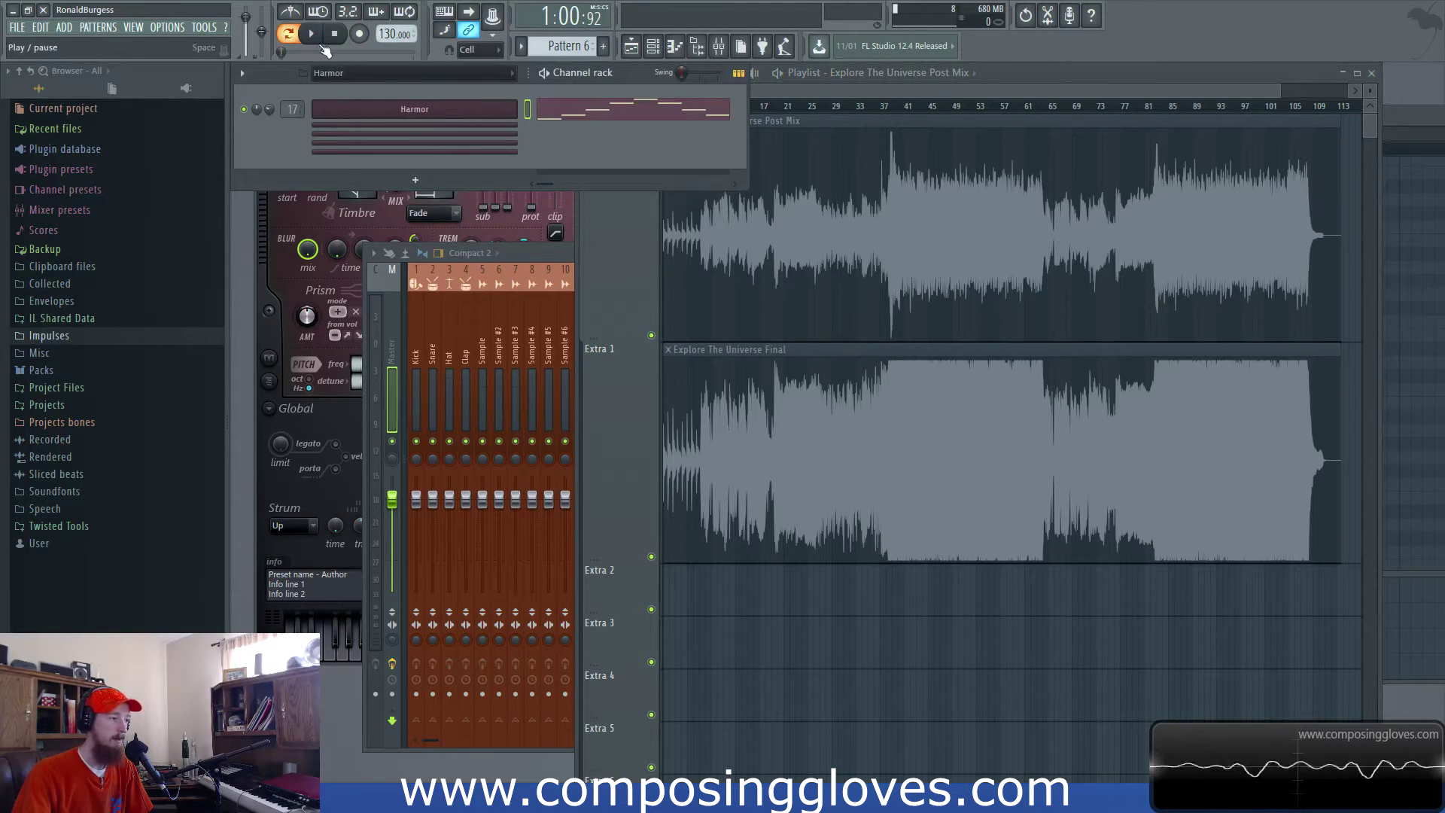
{"action": "left_click", "coordinate": [963, 248]}
{"action": "key", "text": "ctrl+a"}
{"action": "key", "text": "Delete"}
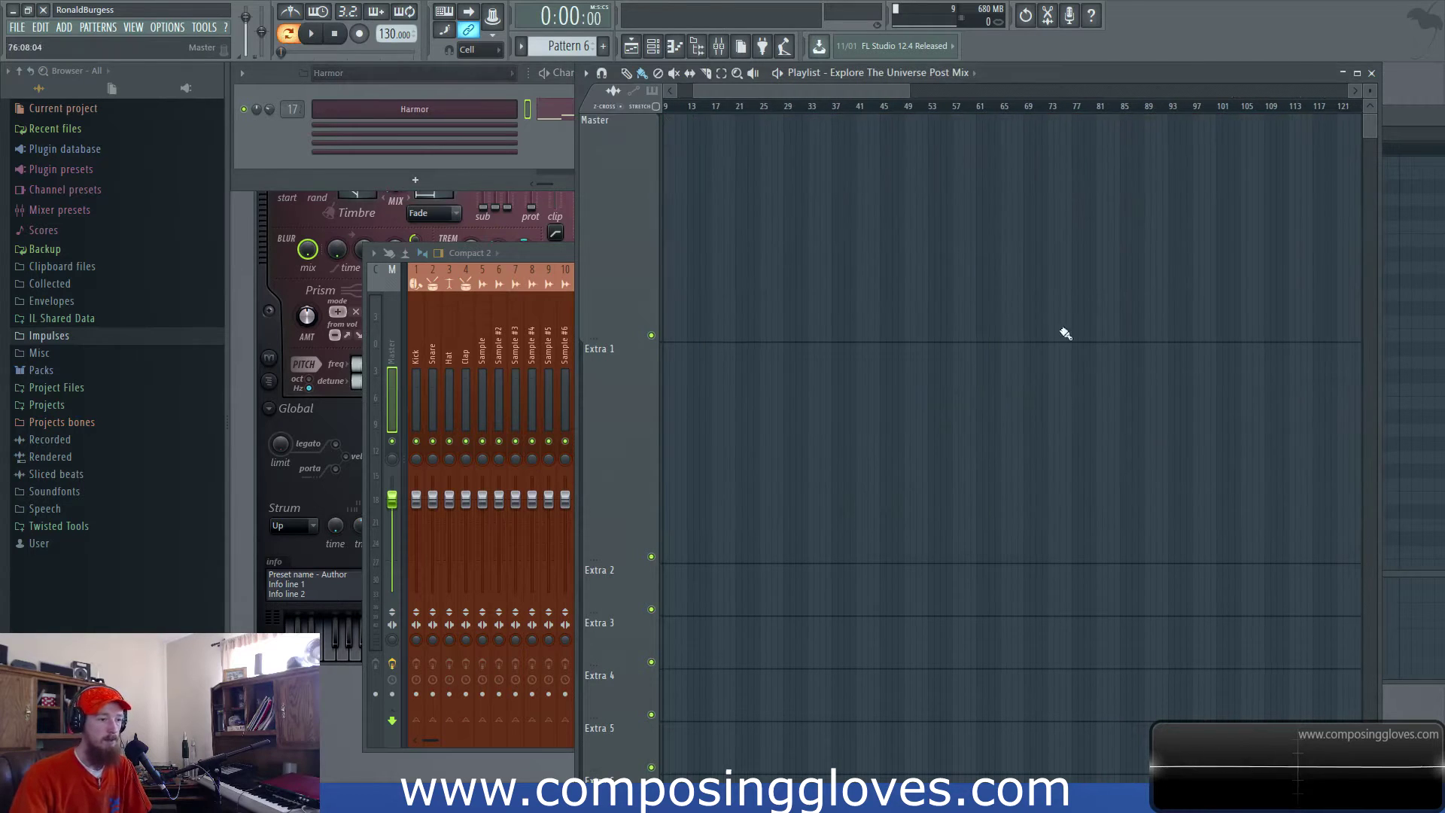
- Play the Harmor part of Pattern 6 on its own and stop playback
{"action": "left_click", "coordinate": [394, 92]}
{"action": "key", "text": "space"}
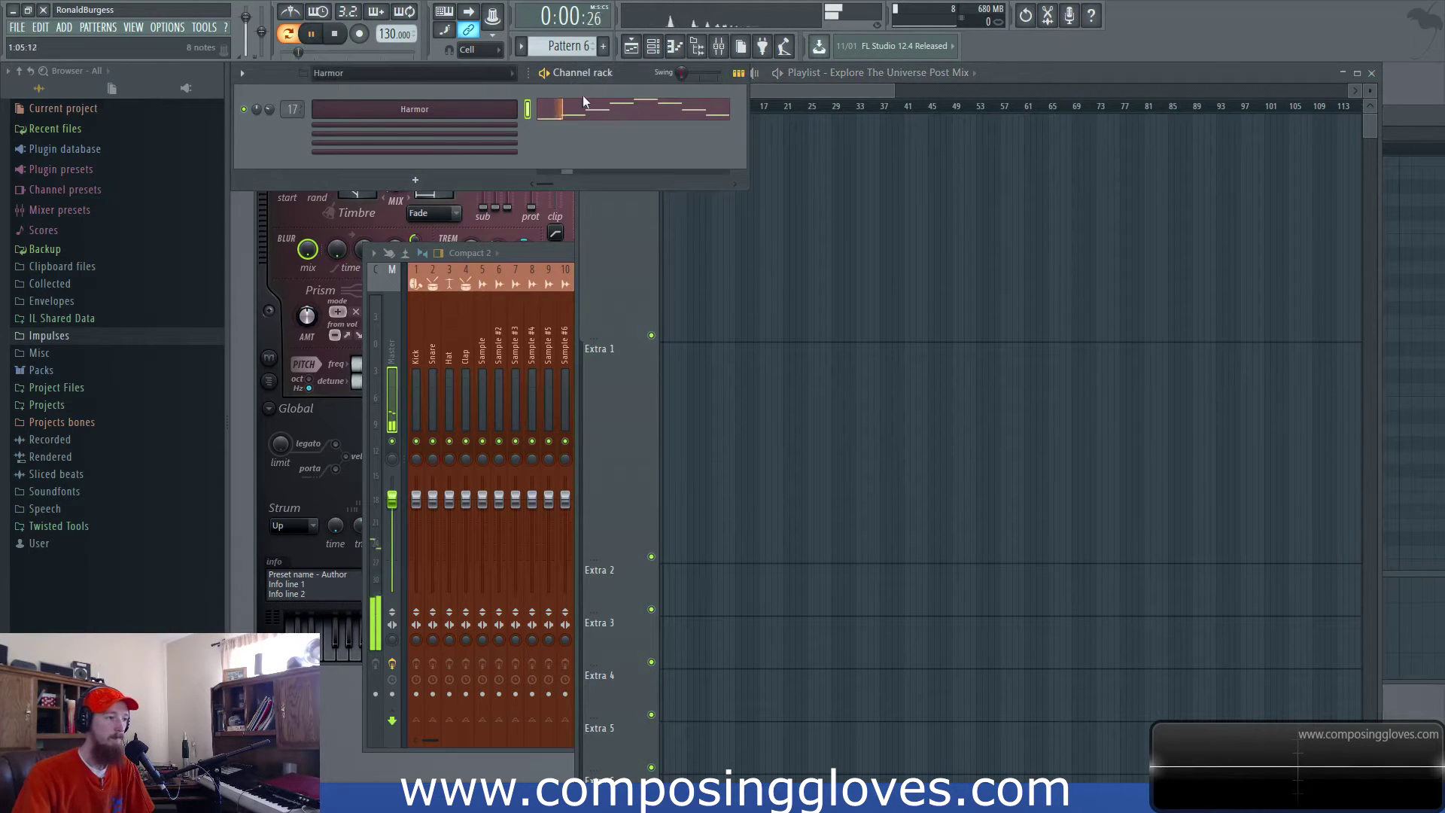
{"action": "left_click", "coordinate": [814, 90]}
{"action": "key", "text": "space"}
- Choose Pattern 6 as the playlist's source clip, place it at bar 1 on the Master track and switch to song mode
{"action": "key", "text": "ctrl+z"}
{"action": "key", "text": "ctrl+z"}
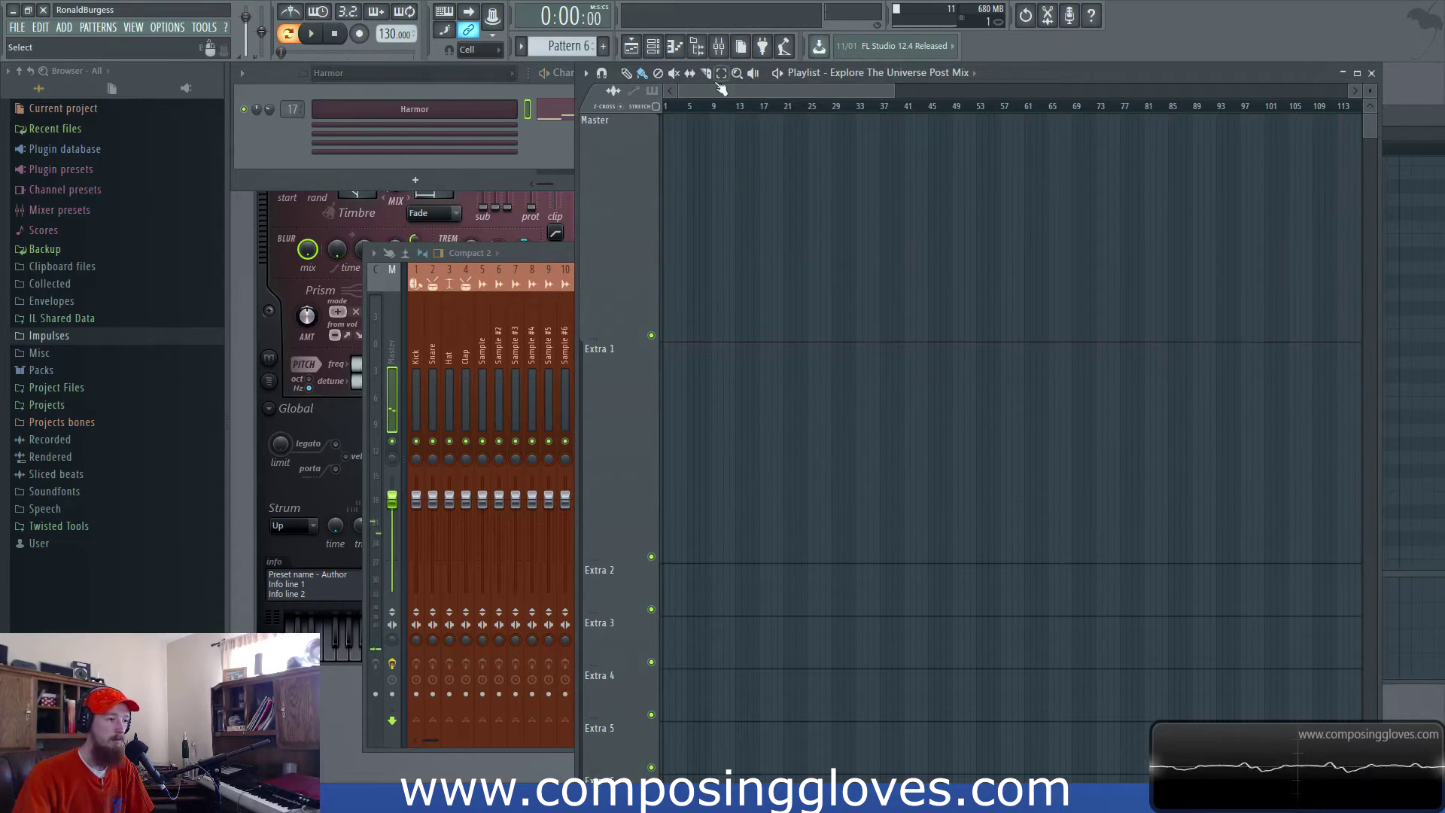
{"action": "left_click", "coordinate": [880, 72]}
{"action": "left_click", "coordinate": [946, 154]}
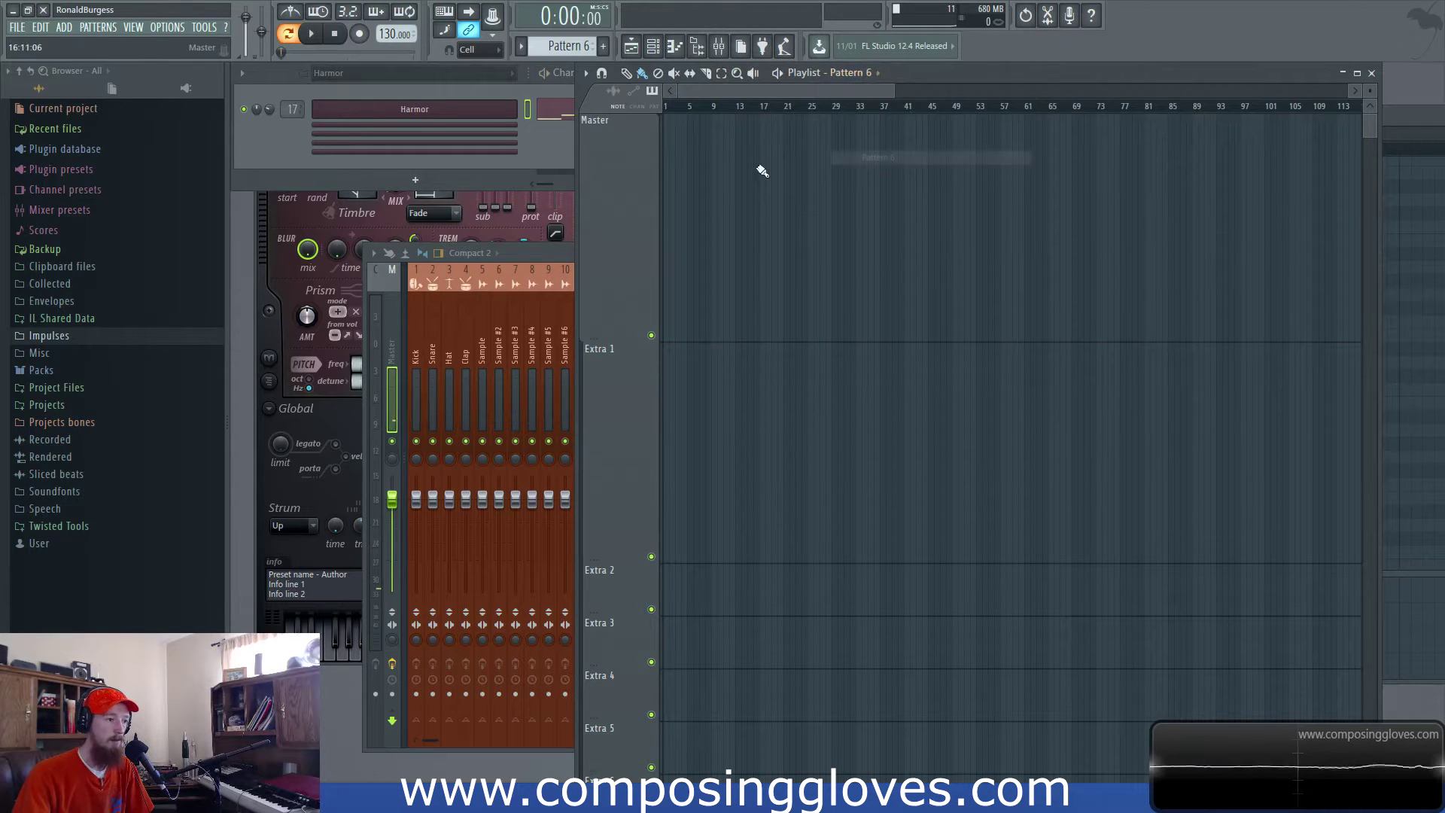
{"action": "scroll", "coordinate": [678, 251], "scroll_direction": "up", "scroll_amount": 5}
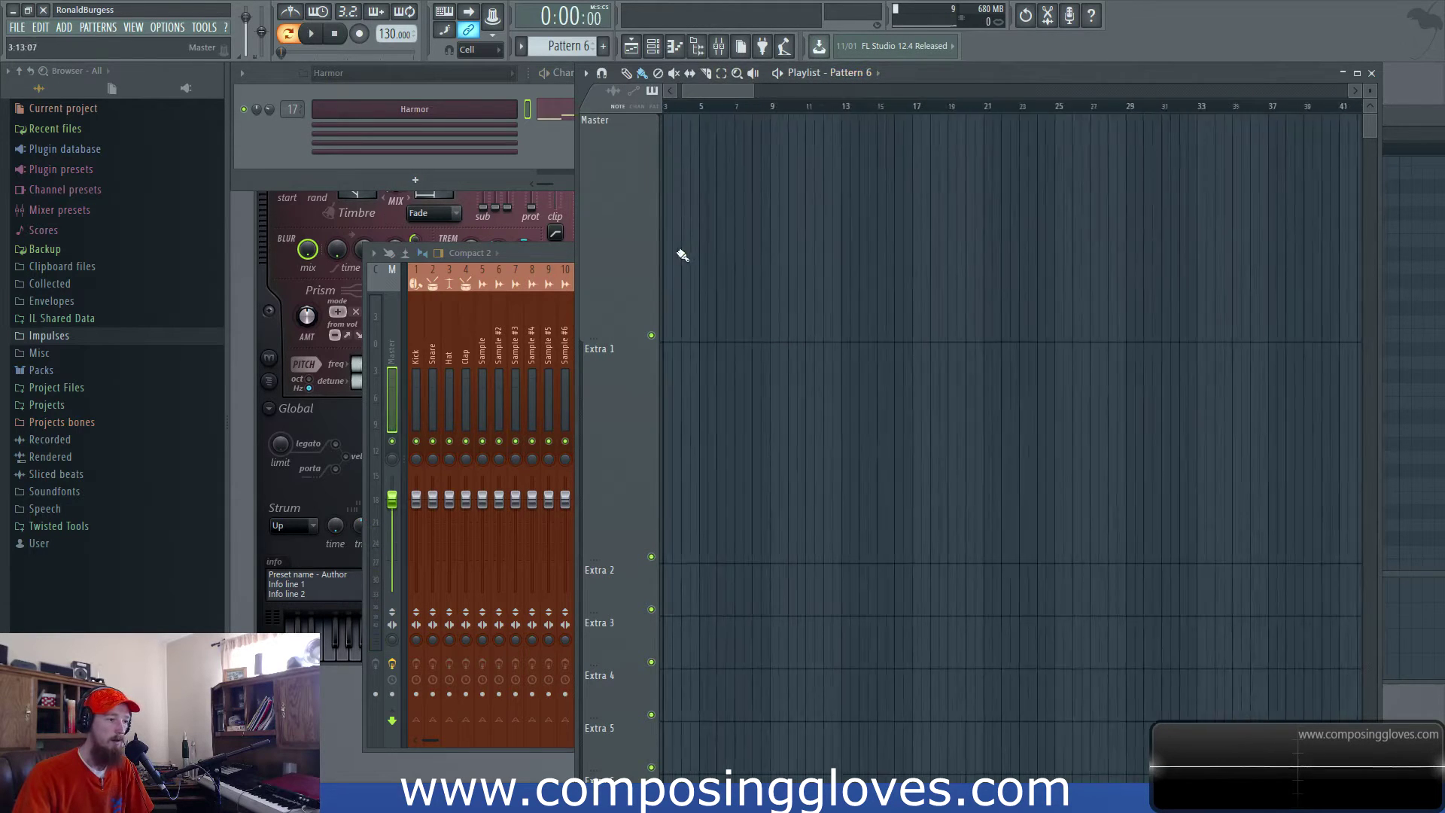
{"action": "scroll", "coordinate": [1308, 288], "scroll_direction": "up", "scroll_amount": 2}
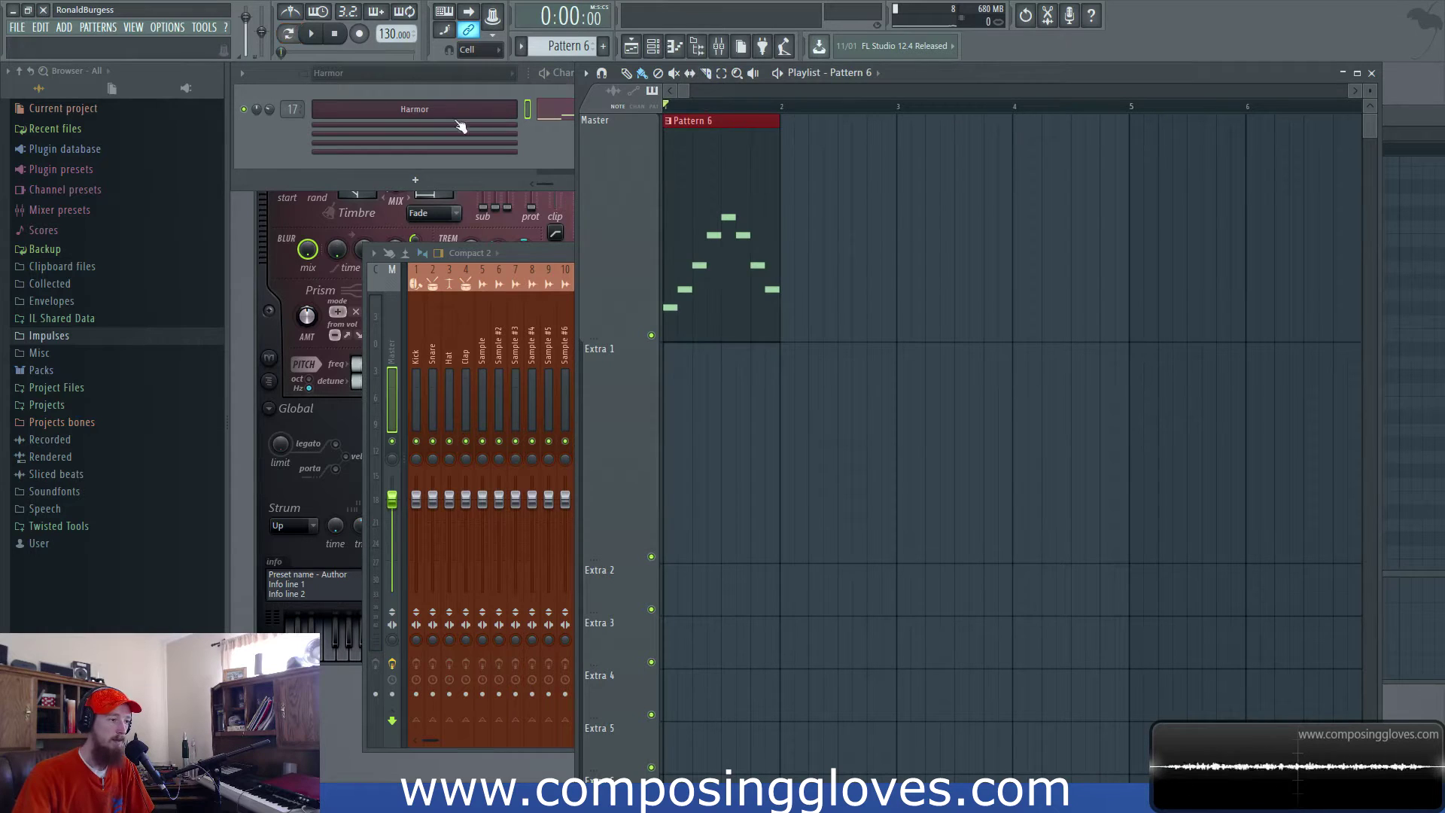
- Remove Maximus from the Master track's first effect slot in the mixer
{"action": "left_click", "coordinate": [722, 52]}
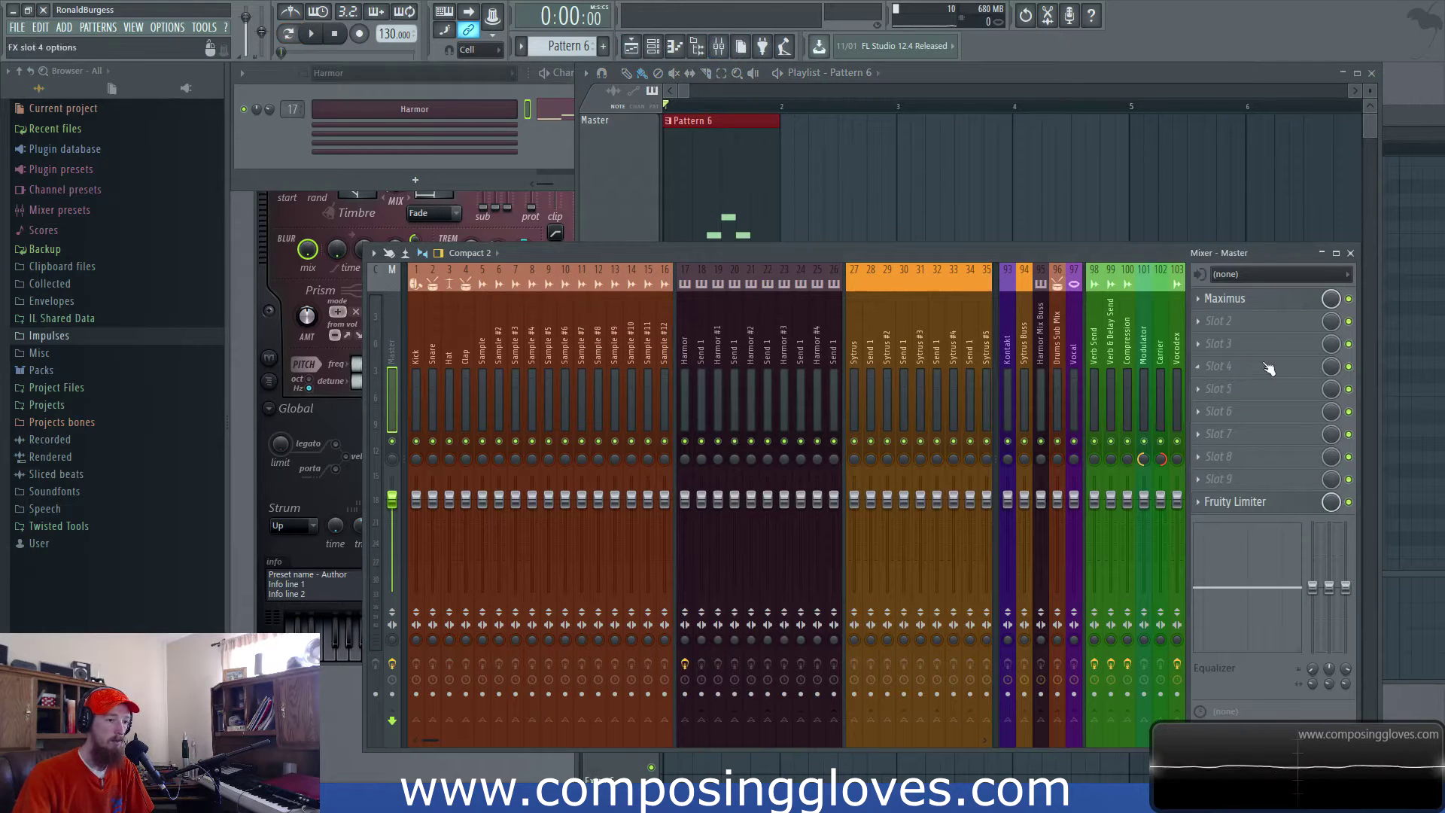
{"action": "left_click", "coordinate": [1271, 300]}
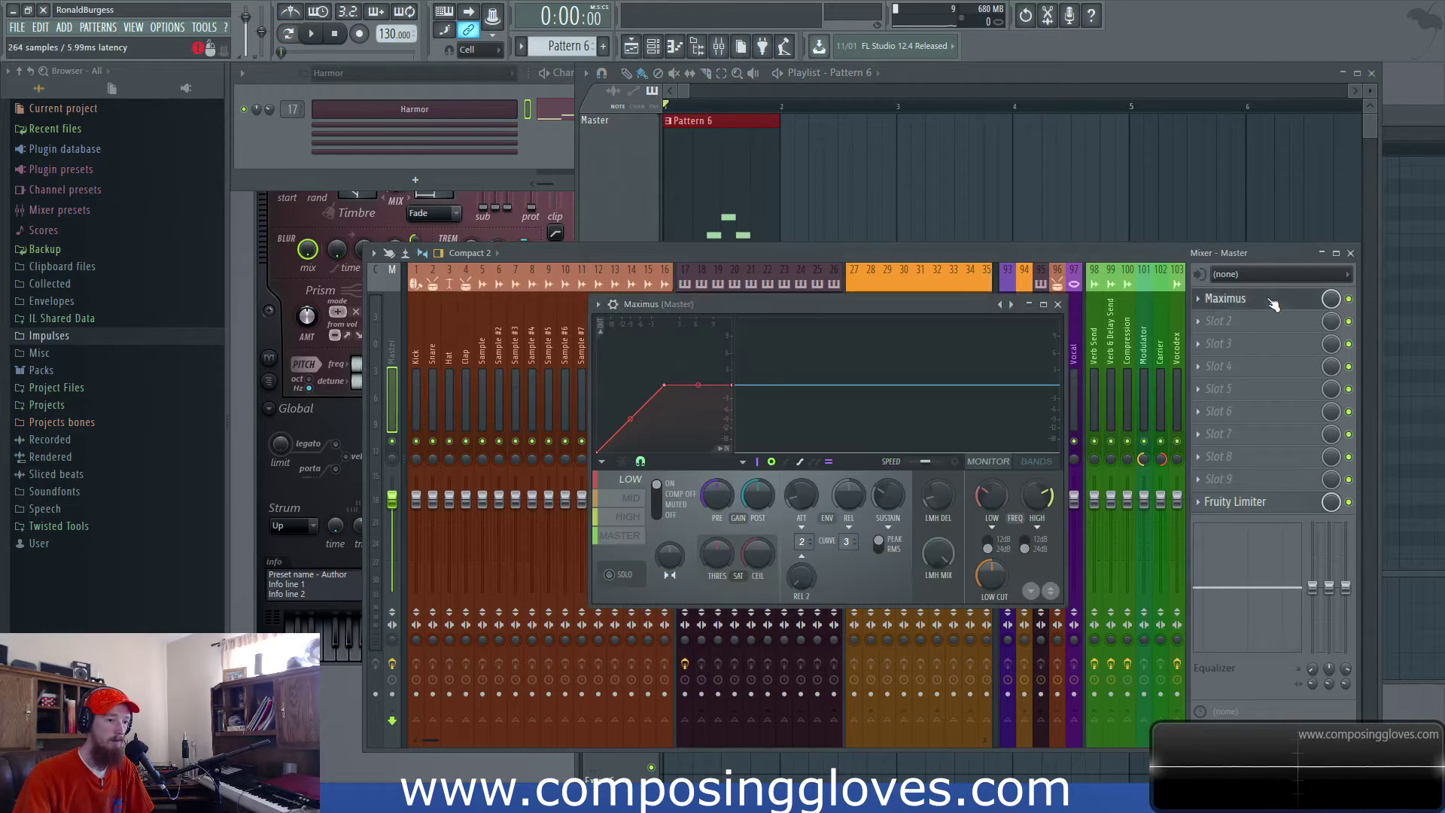
{"action": "left_click", "coordinate": [1057, 304]}
{"action": "left_click", "coordinate": [1199, 298]}
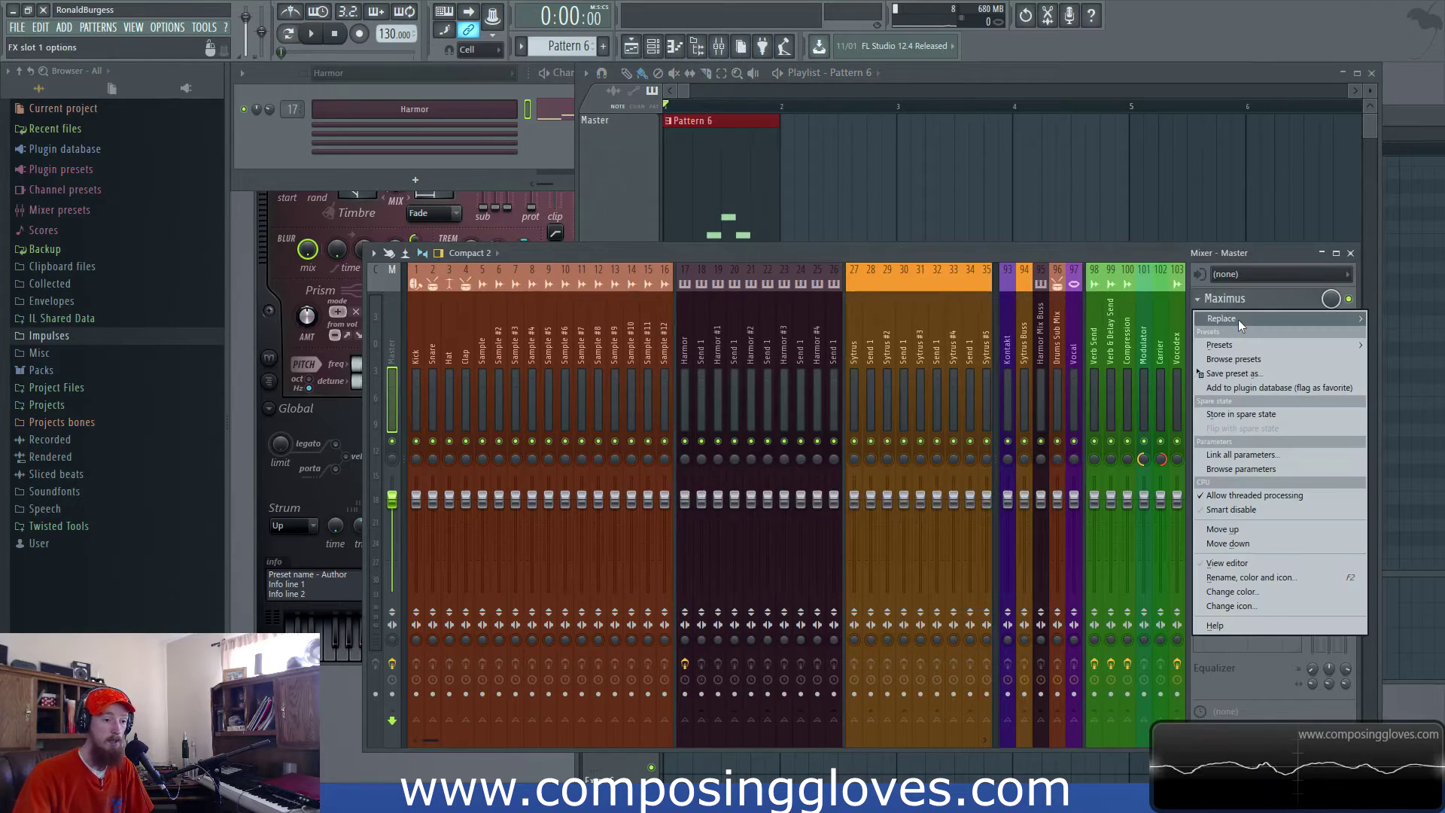
{"action": "mouse_move", "coordinate": [1239, 319]}
{"action": "left_click", "coordinate": [1002, 42]}
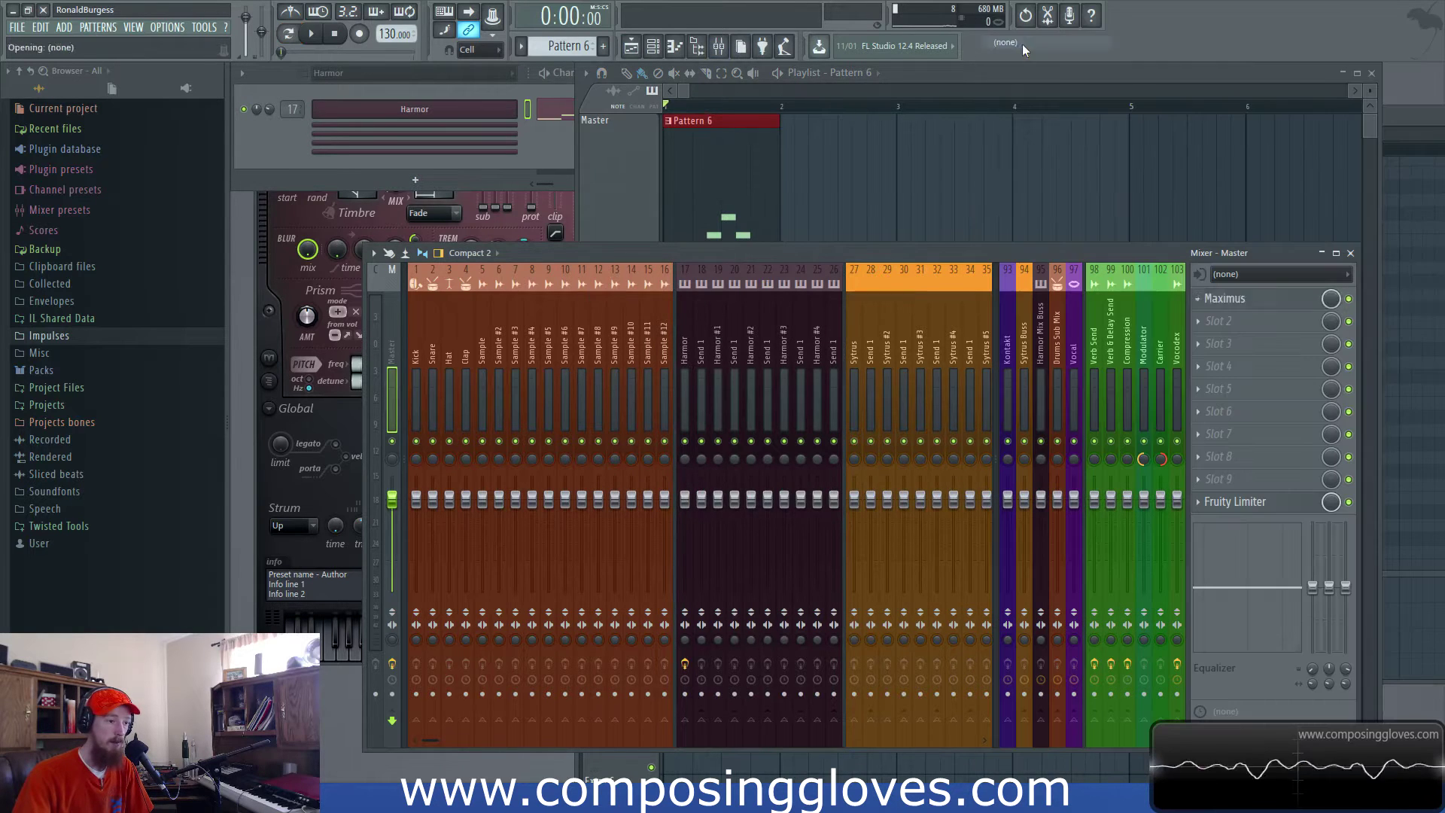
{"action": "left_click", "coordinate": [751, 338]}
- Select the Harmor mixer track and play Pattern 6 in the playlist, then stop playback
{"action": "left_click", "coordinate": [682, 355]}
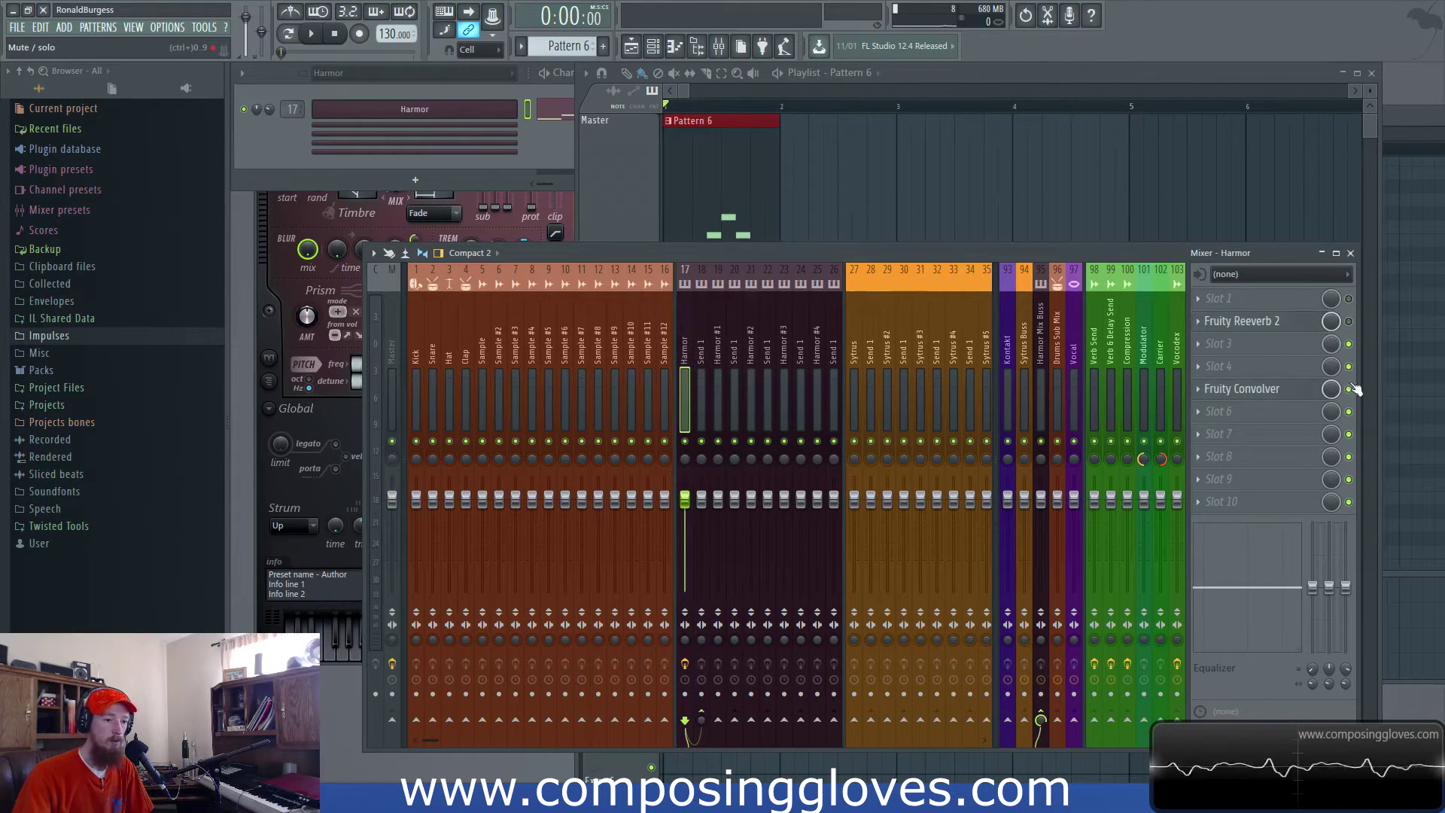
{"action": "left_click_drag", "start_coordinate": [693, 93], "coordinate": [715, 93]}
{"action": "key", "text": "space"}
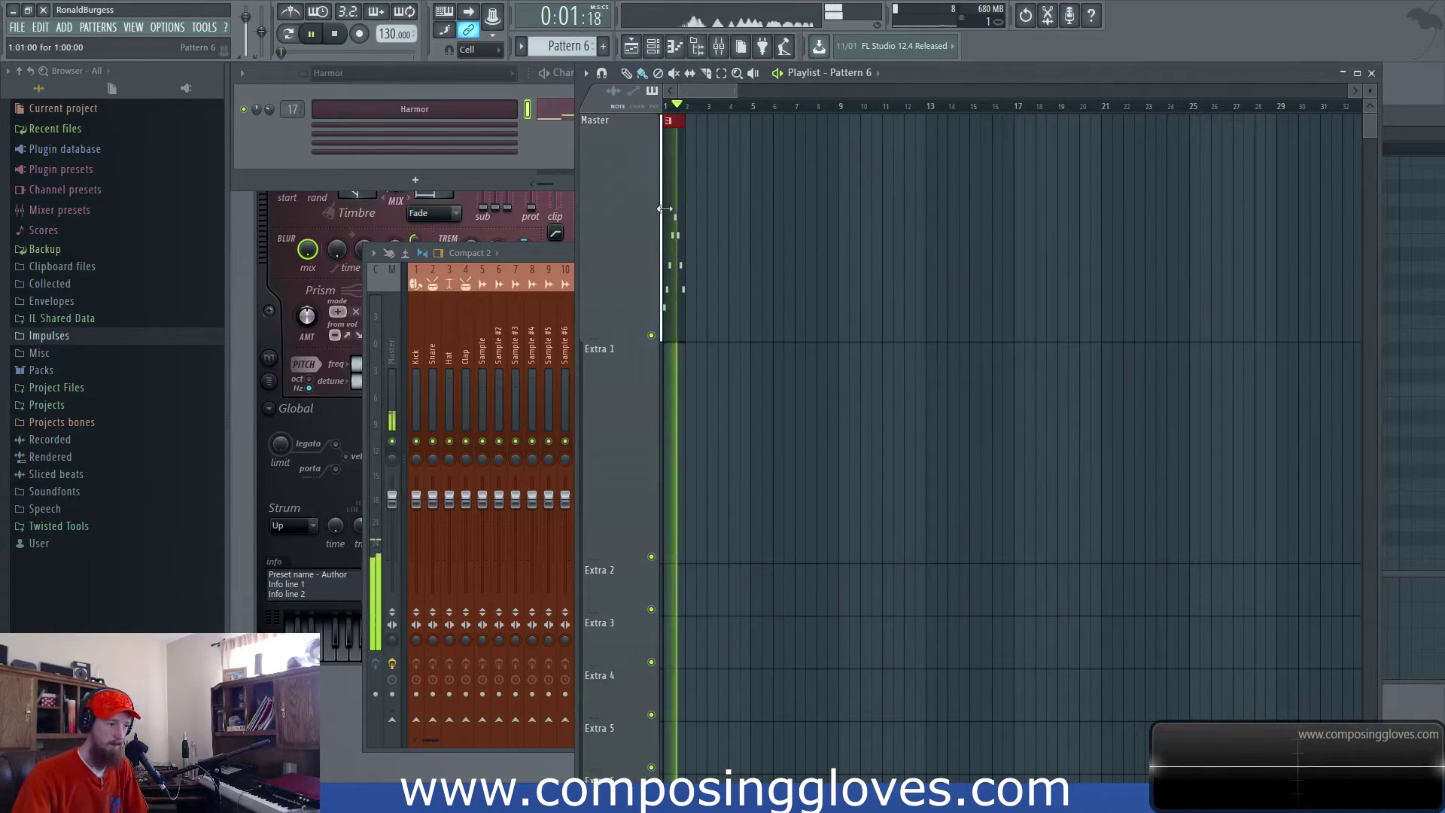
{"action": "key", "text": "space"}
{"action": "scroll", "coordinate": [697, 143], "scroll_direction": "up", "scroll_amount": 5}
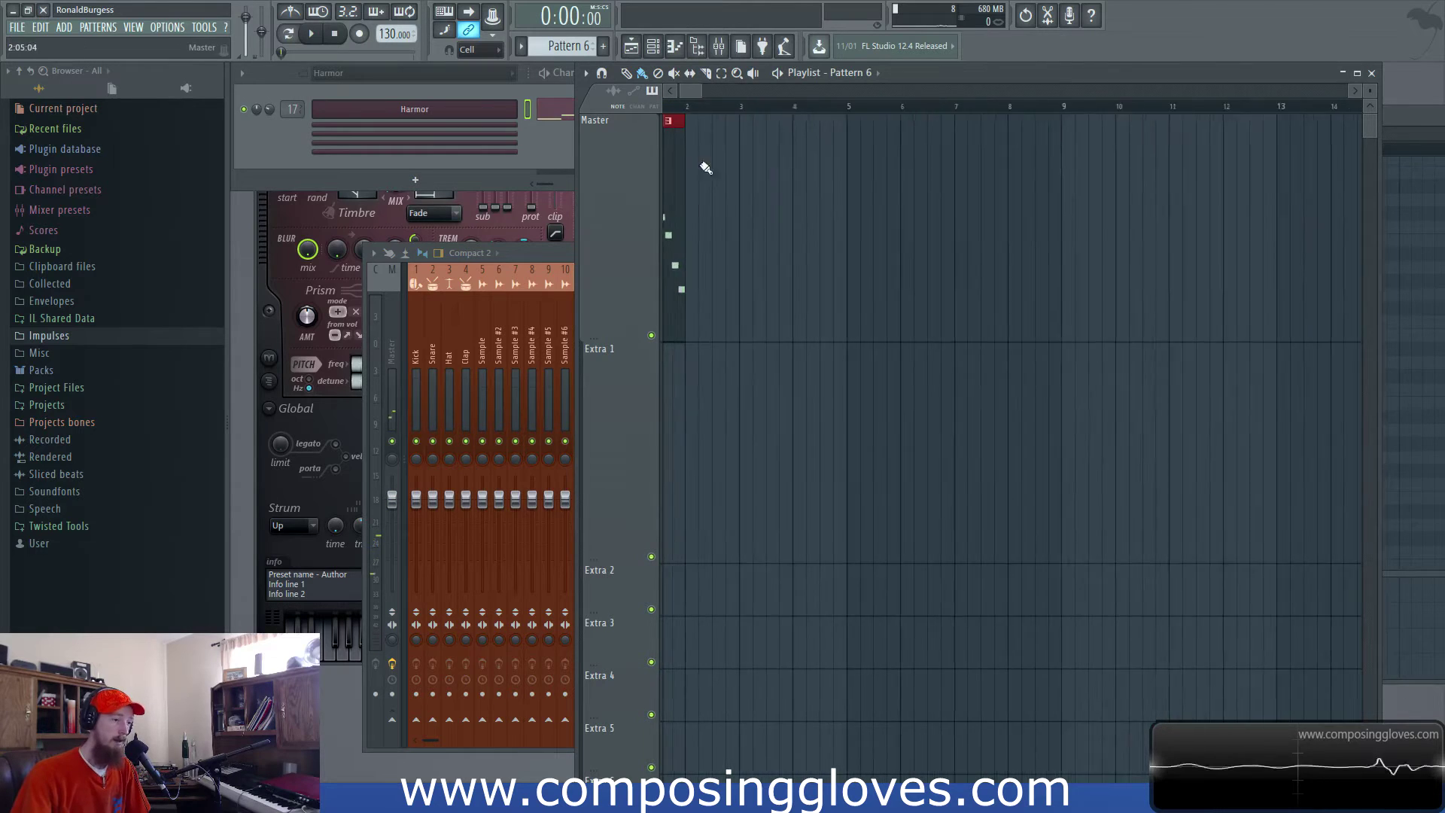
- Load Maximus into slot 7 of the Harmor mixer track and enable its linear-phase filters
{"action": "left_click", "coordinate": [719, 46]}
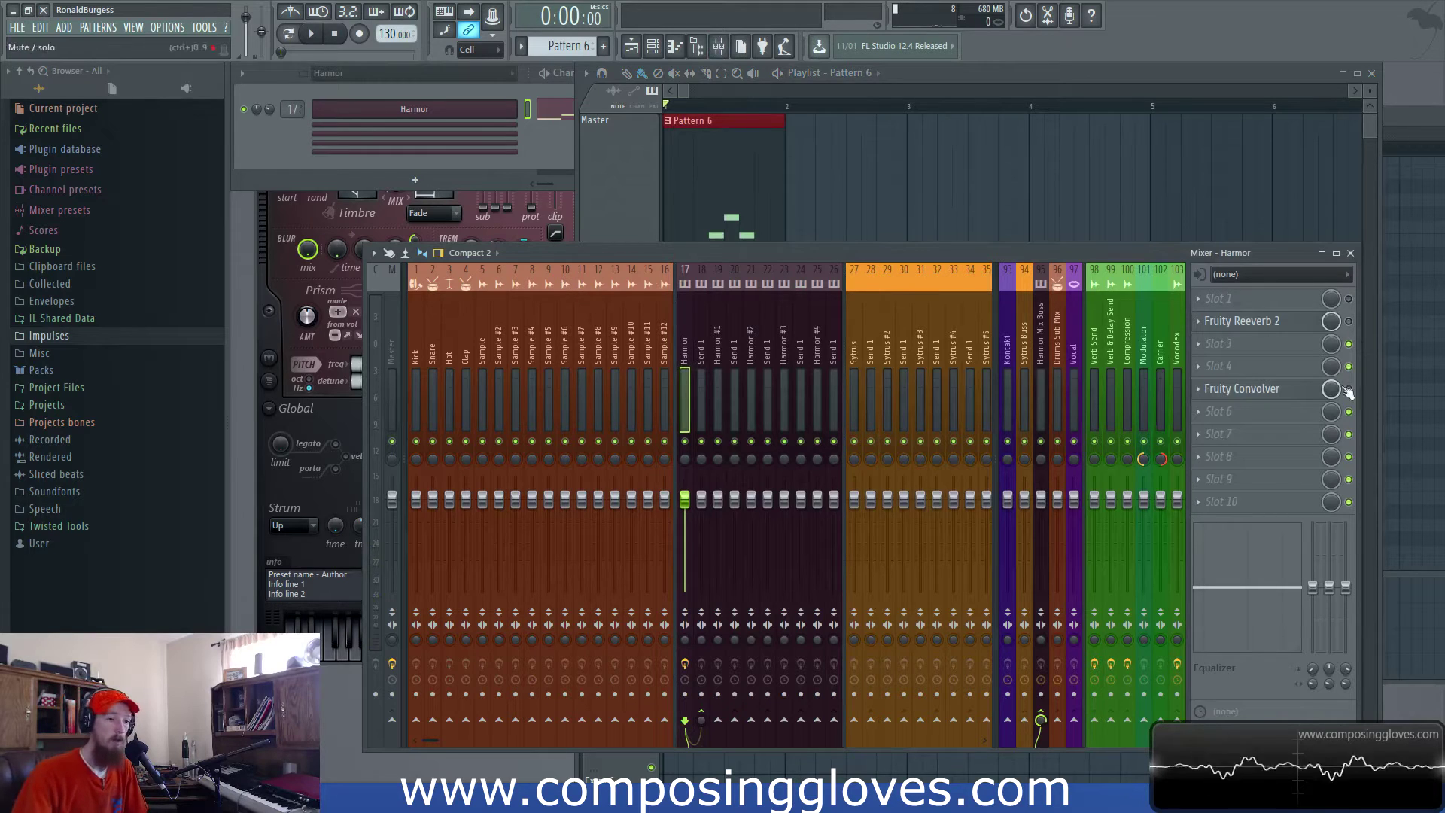
{"action": "left_click", "coordinate": [1228, 435]}
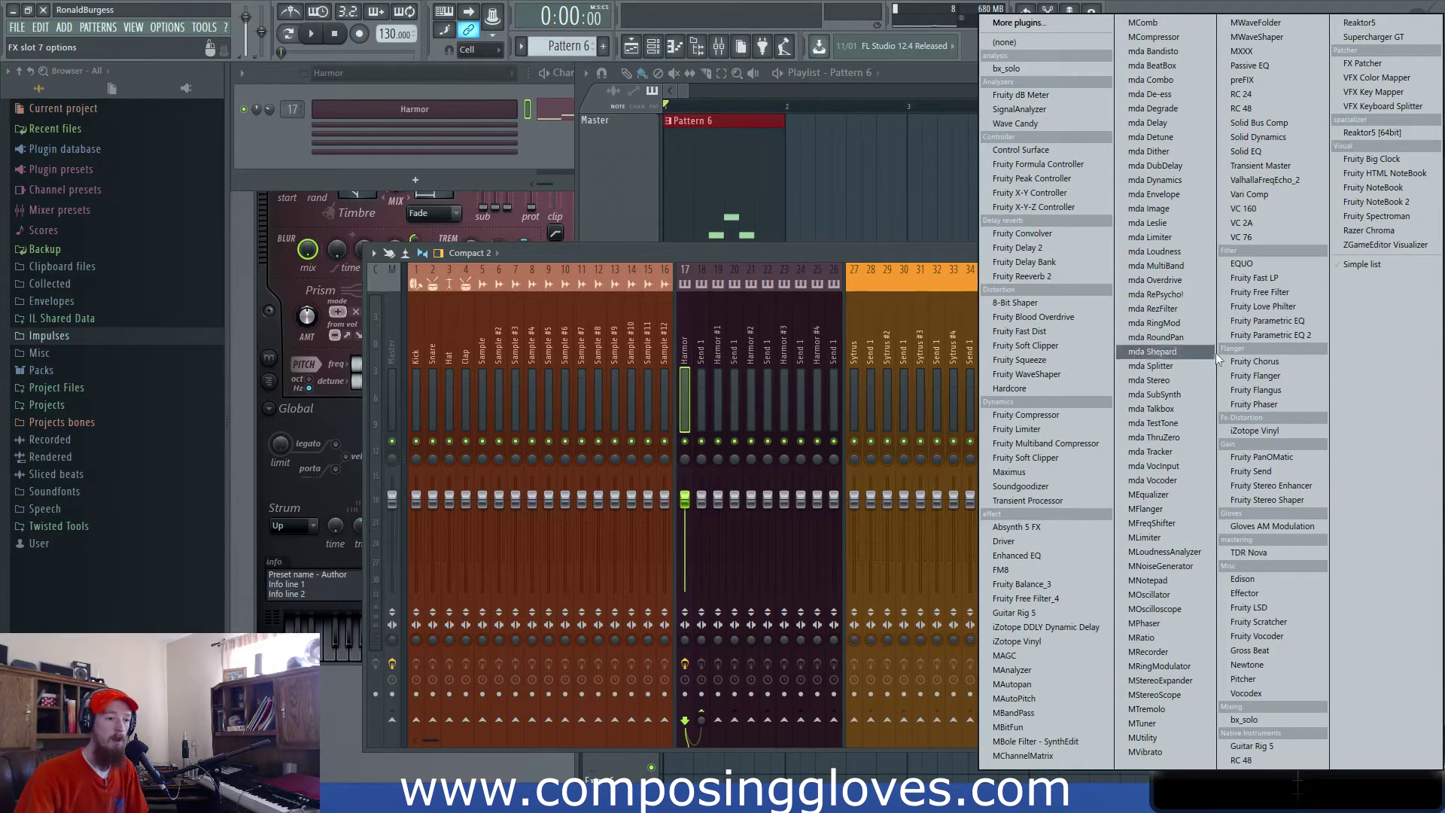
{"action": "left_click", "coordinate": [1050, 471]}
{"action": "left_click_drag", "start_coordinate": [550, 178], "coordinate": [676, 171]}
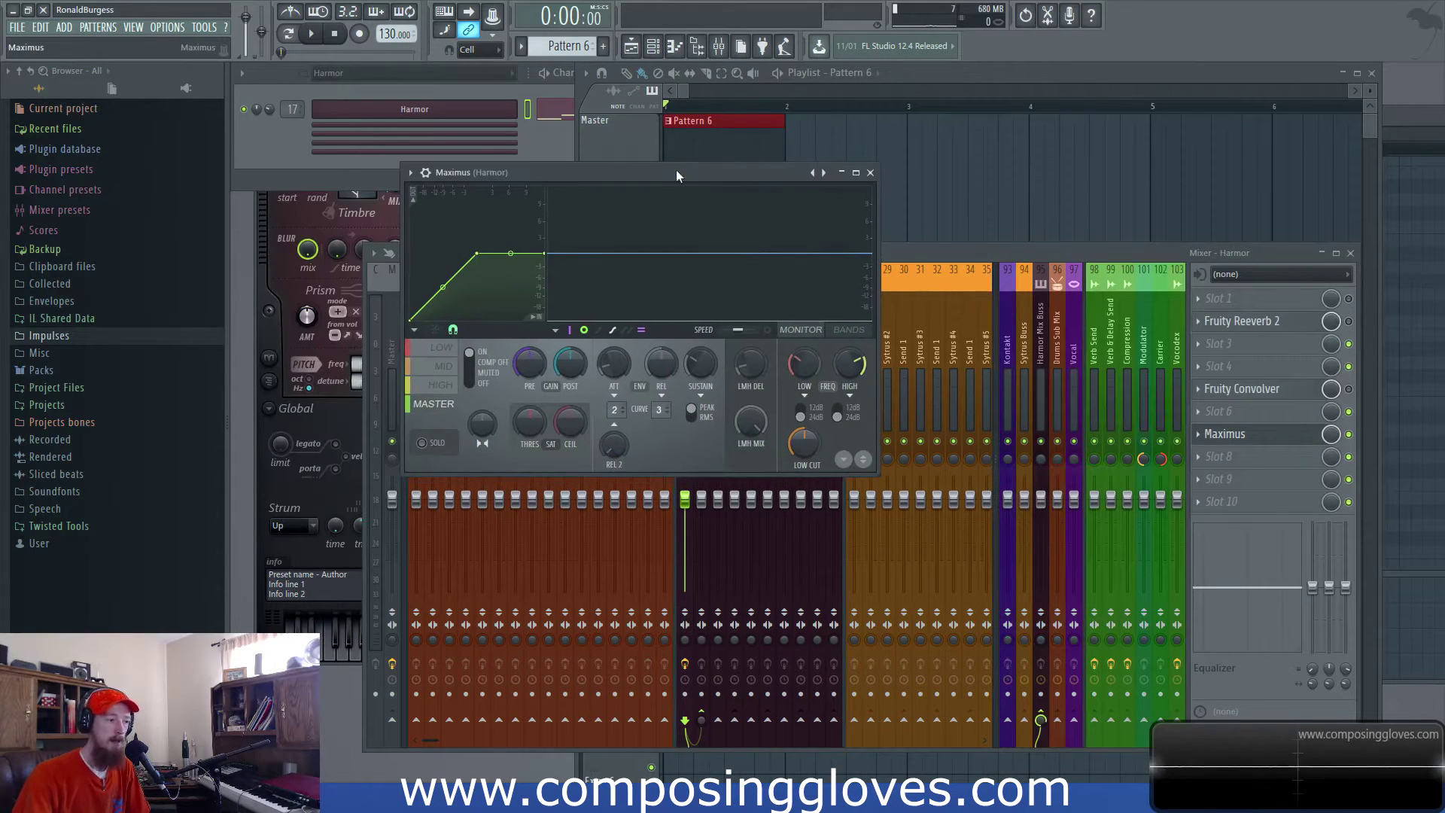
{"action": "left_click", "coordinate": [554, 330]}
{"action": "left_click", "coordinate": [617, 377]}
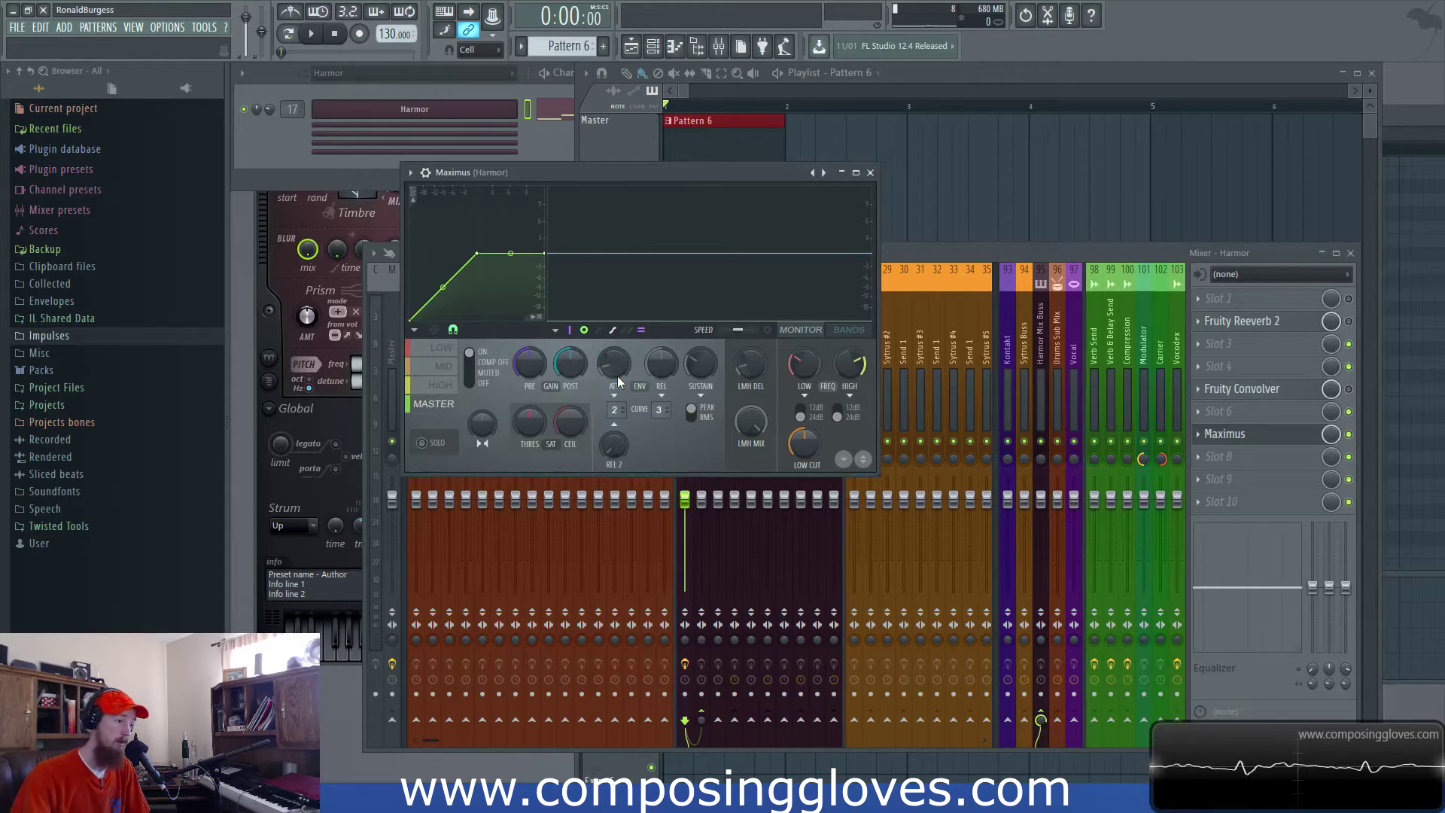
- Play Pattern 6 while switching Maximus on the Harmor track on and off to compare the sound
{"action": "key", "text": "space"}
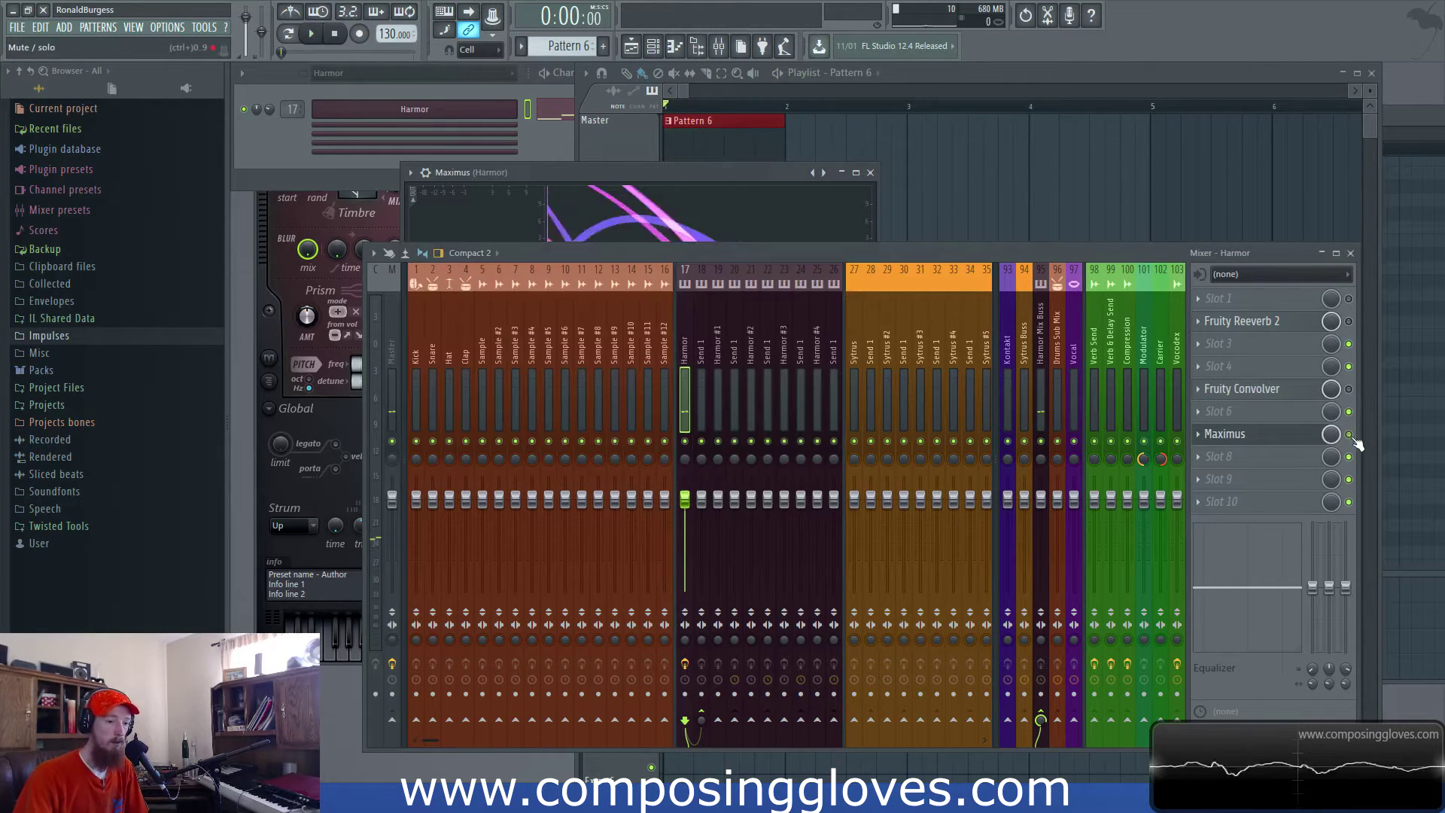
{"action": "left_click", "coordinate": [1350, 436]}
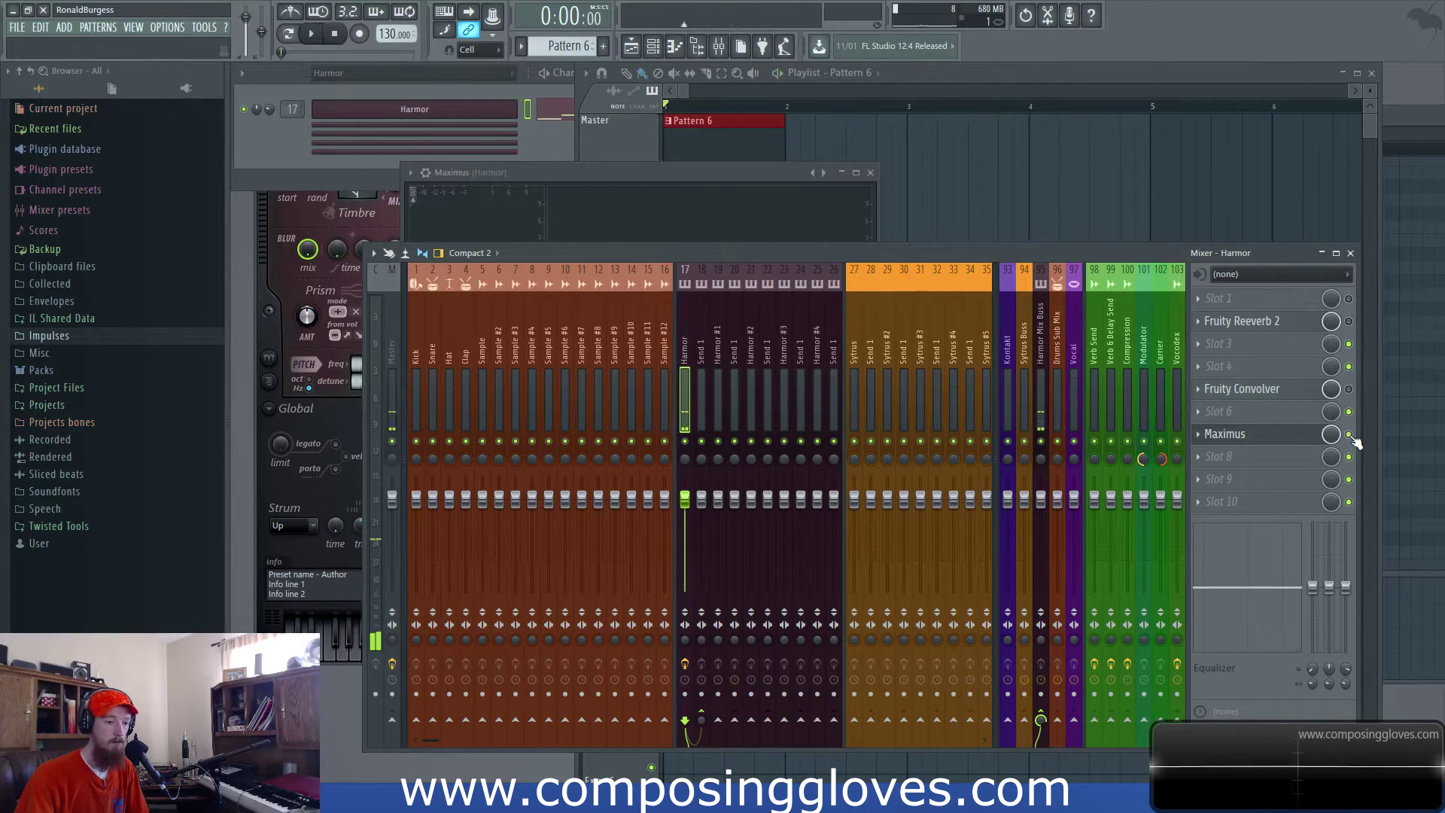
{"action": "key", "text": "space"}
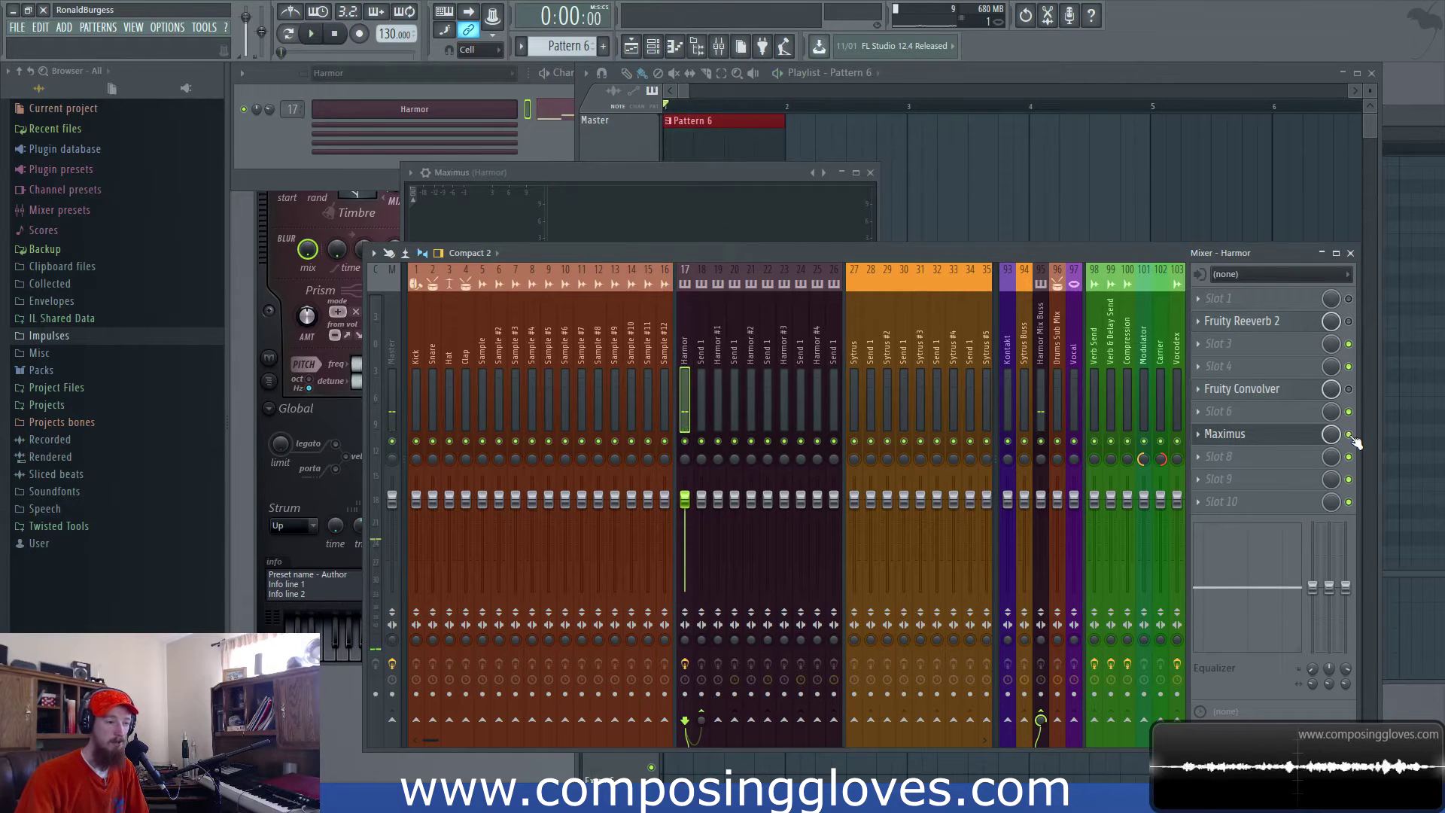
- Reopen Maximus and examine its options and its individual bands, ending on the Master band
{"action": "left_click", "coordinate": [1205, 434]}
{"action": "left_click", "coordinate": [556, 334]}
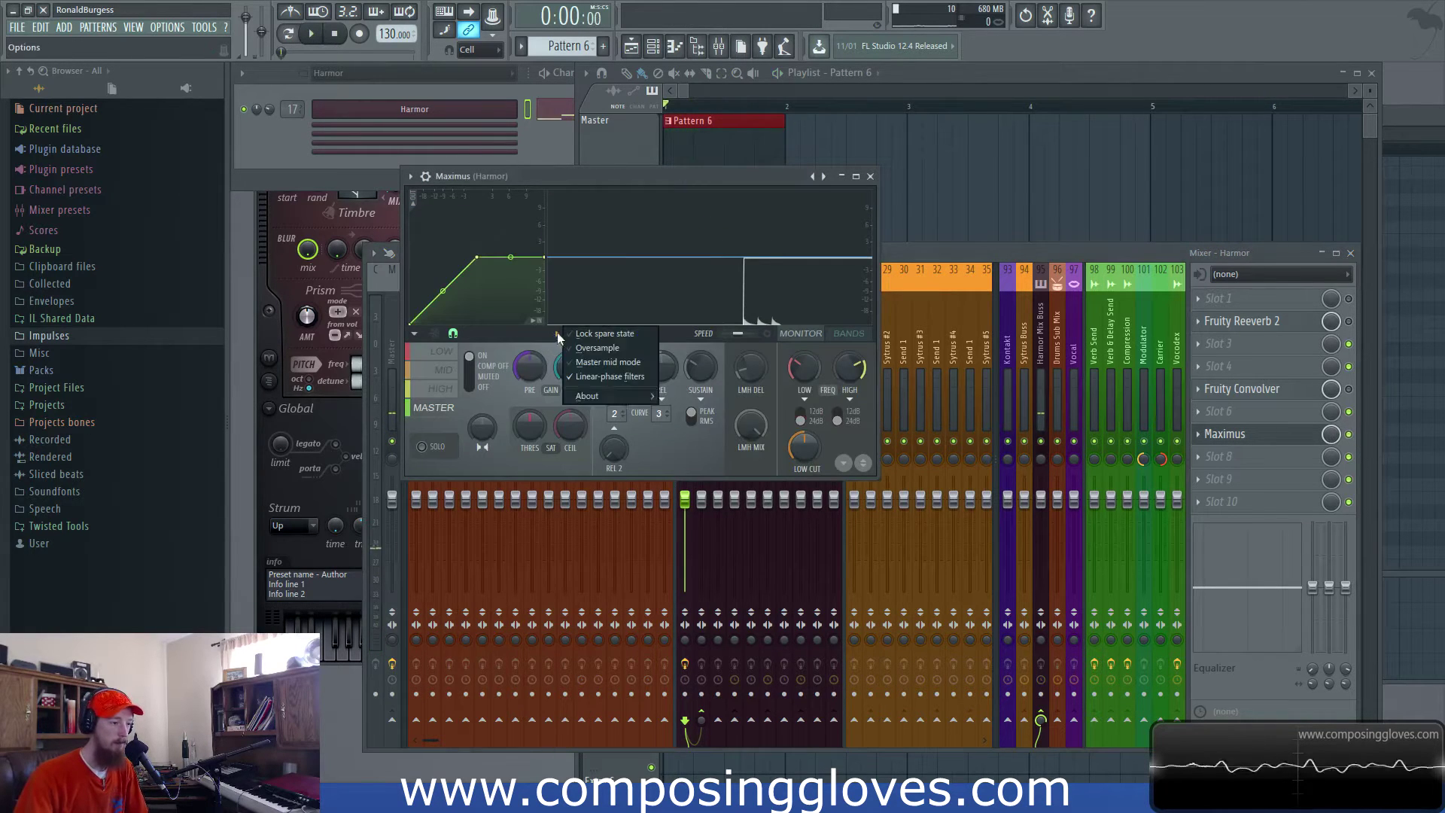
{"action": "left_click", "coordinate": [479, 341]}
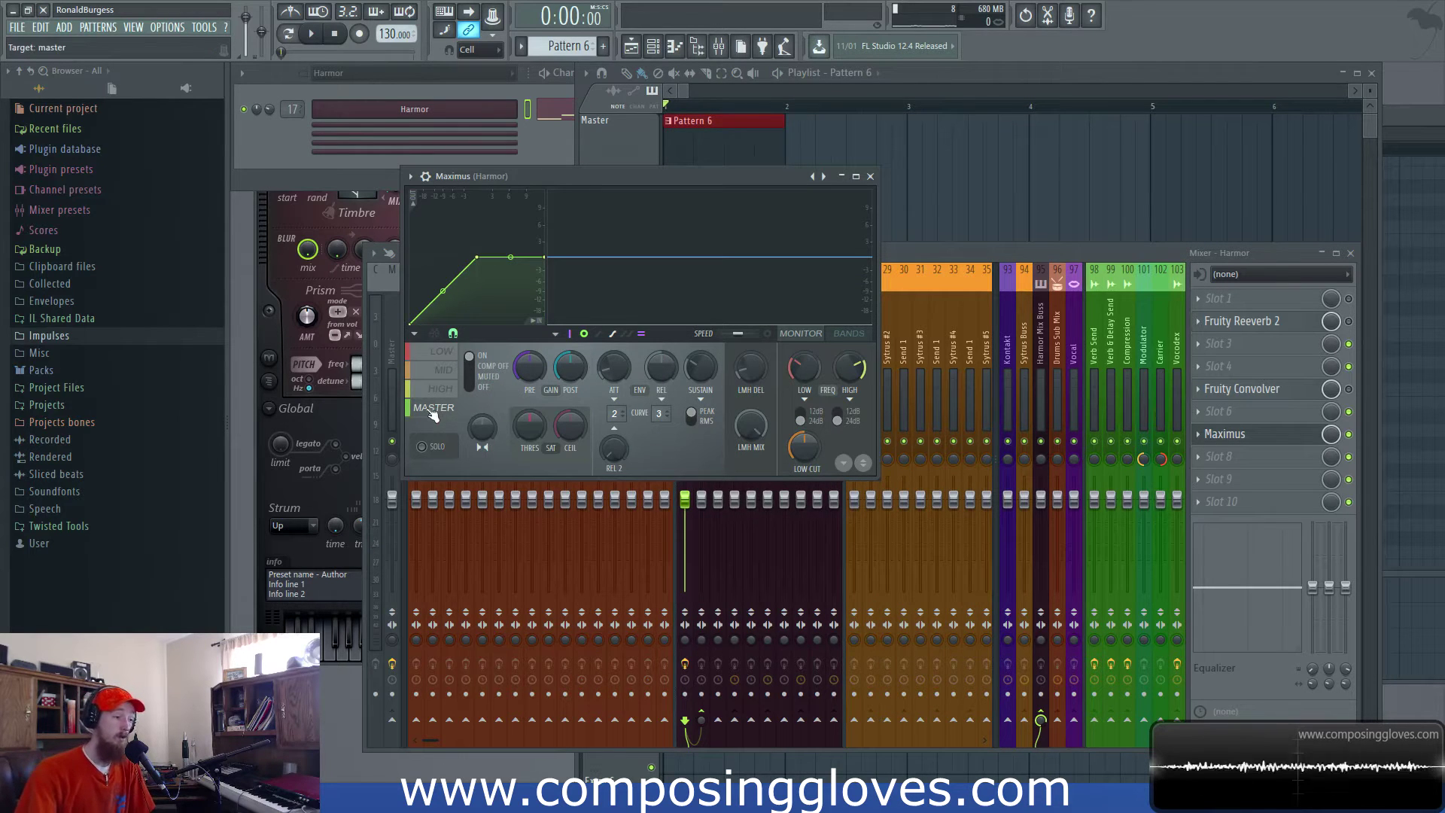
{"action": "left_click", "coordinate": [442, 352]}
{"action": "scroll", "coordinate": [470, 370], "scroll_direction": "down", "scroll_amount": 2}
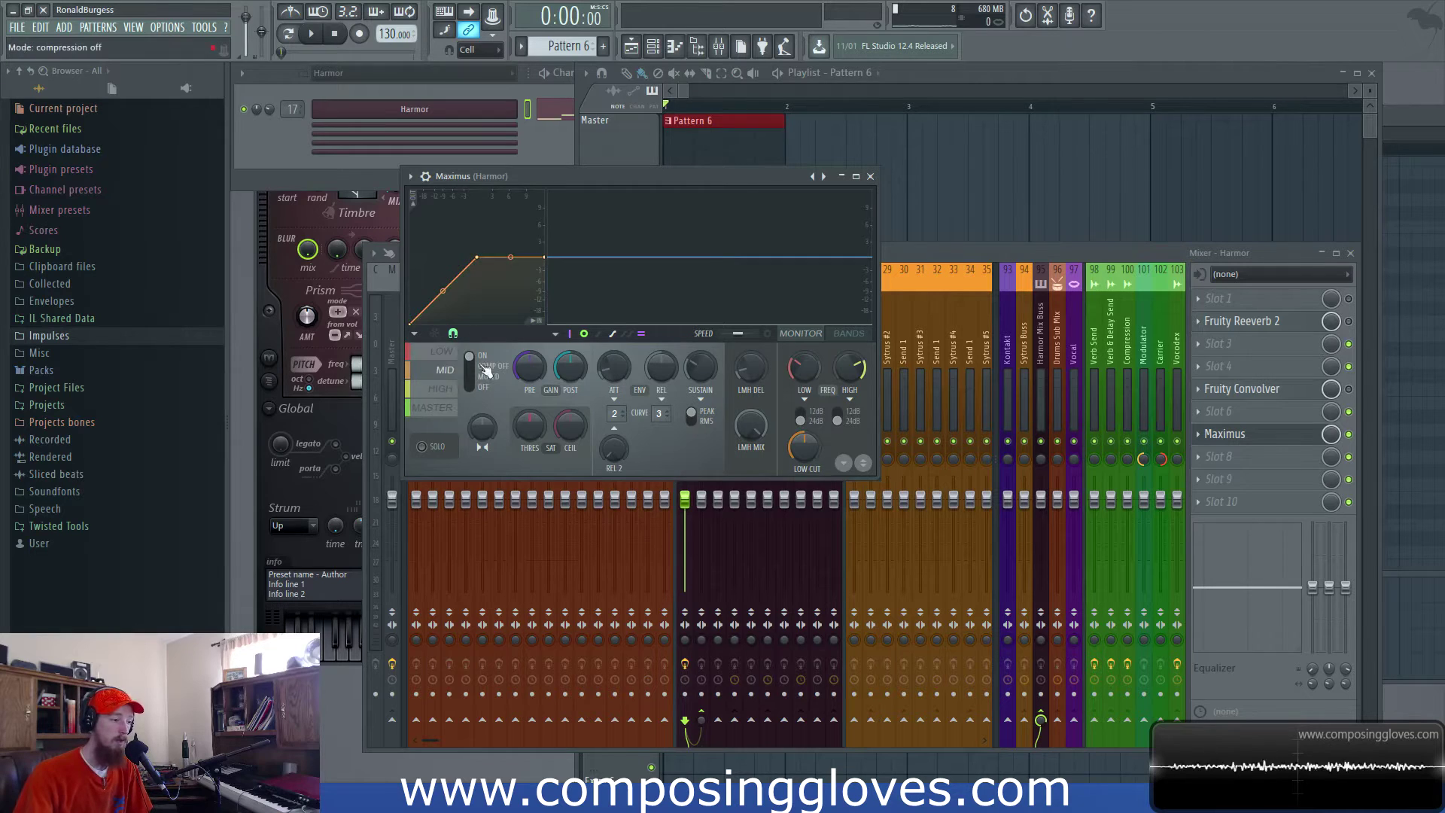
{"action": "left_click", "coordinate": [450, 409]}
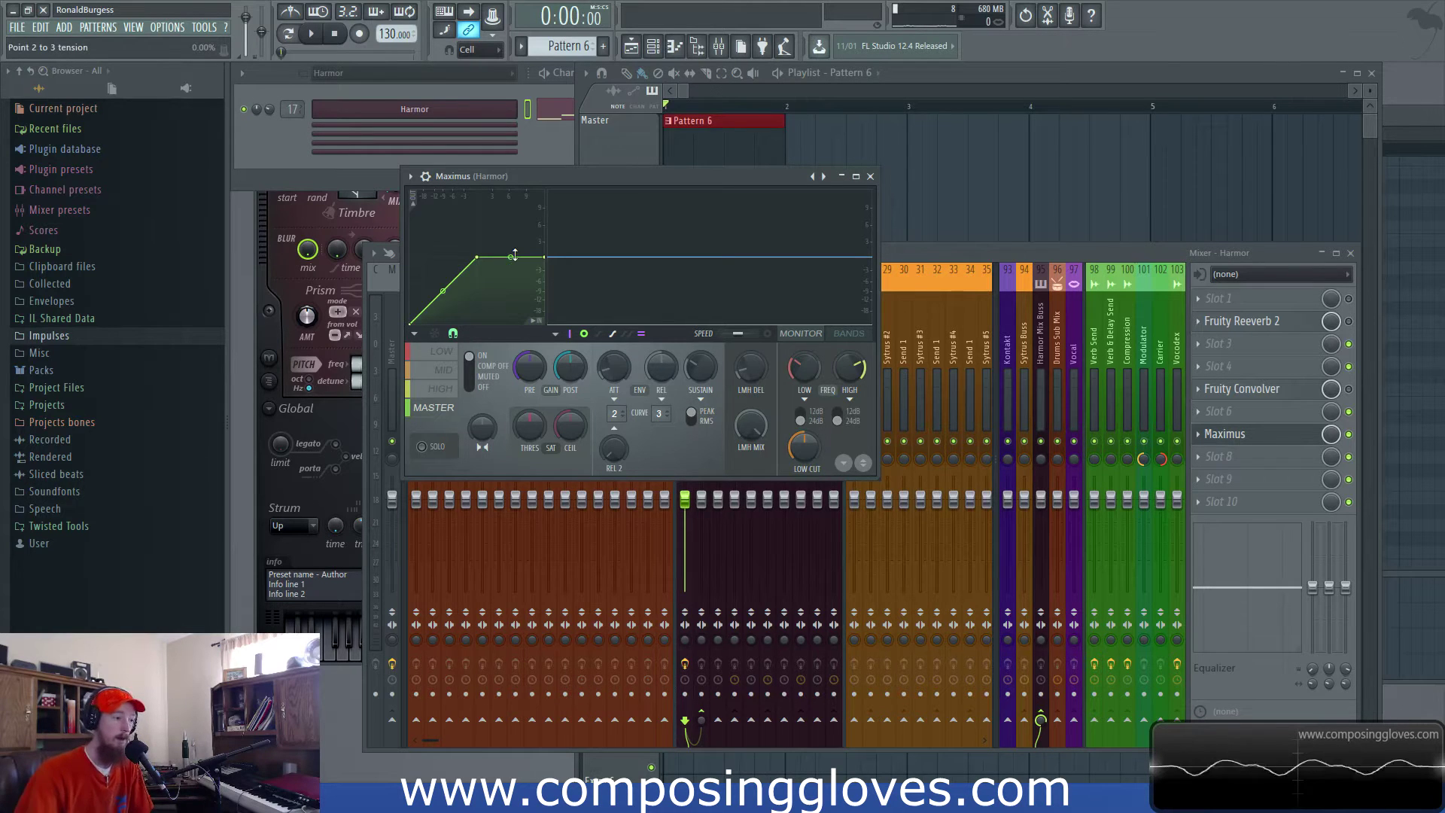
- Lower the knee and end point of the Maximus Master band's compression curve and play Pattern 6 through it
{"action": "left_click_drag", "start_coordinate": [477, 257], "coordinate": [431, 305]}
{"action": "left_click_drag", "start_coordinate": [544, 258], "coordinate": [543, 306]}
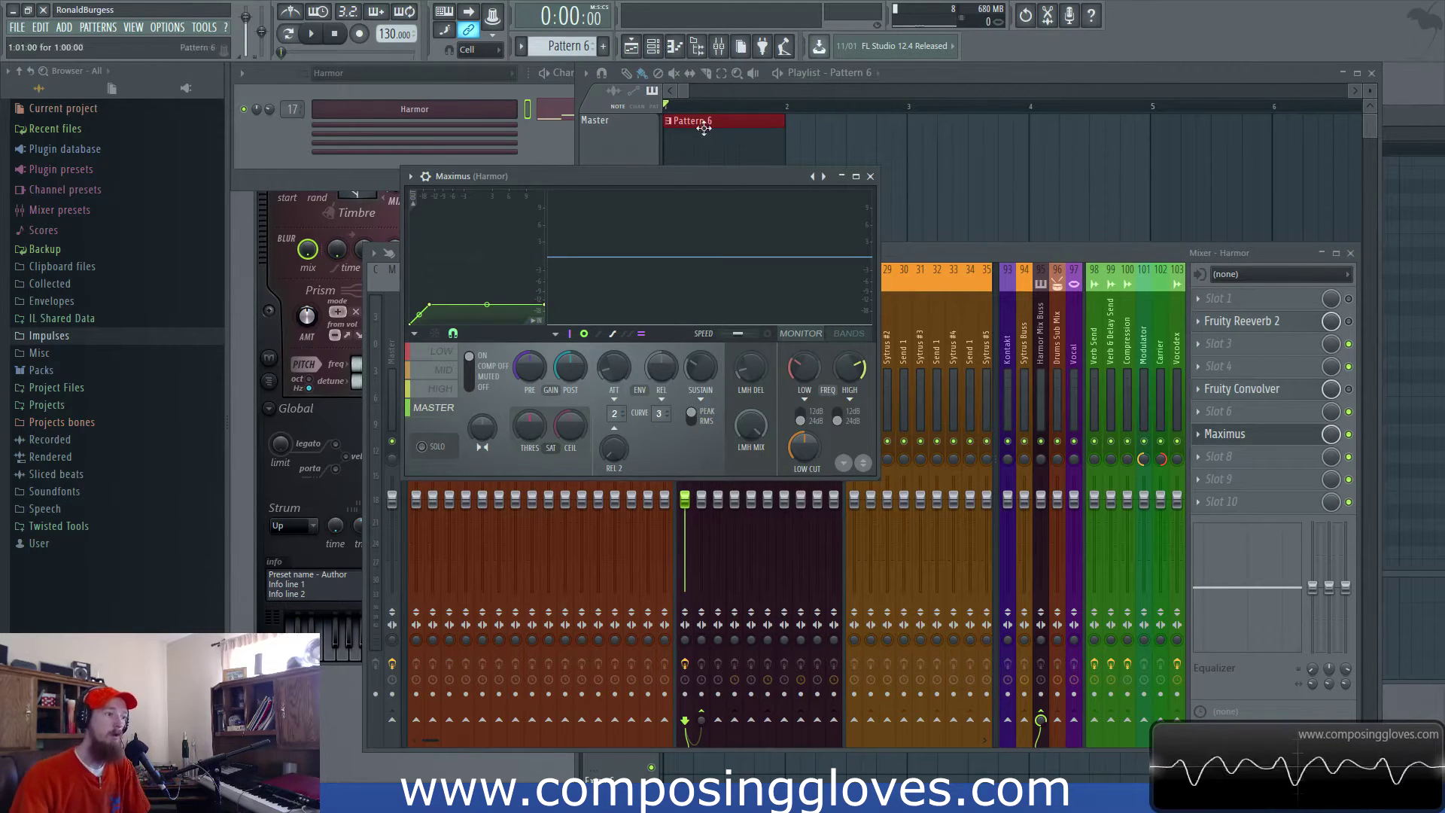
{"action": "left_click_drag", "start_coordinate": [685, 173], "coordinate": [801, 201]}
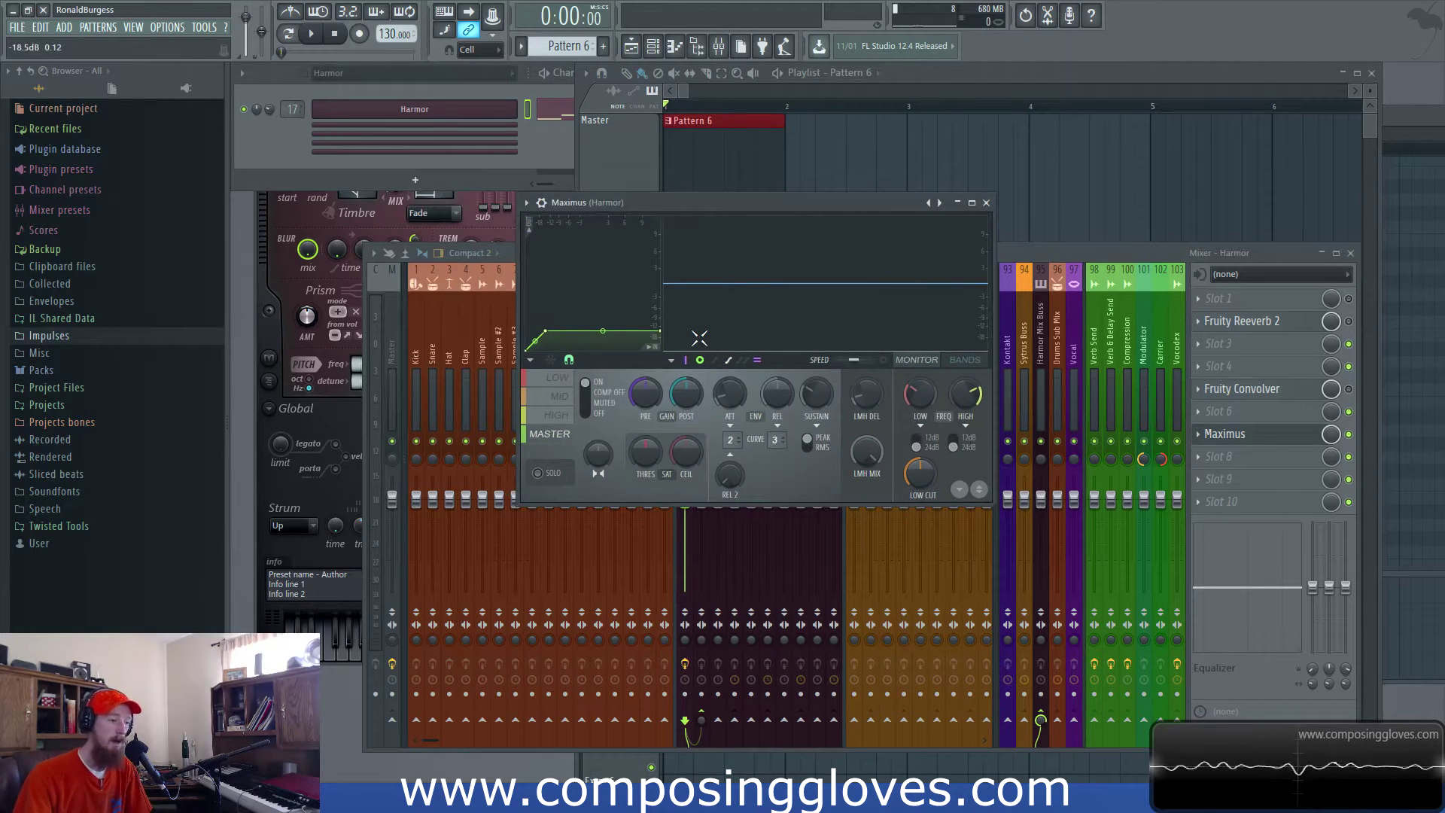
{"action": "key", "text": "space"}
{"action": "key", "text": "space"}
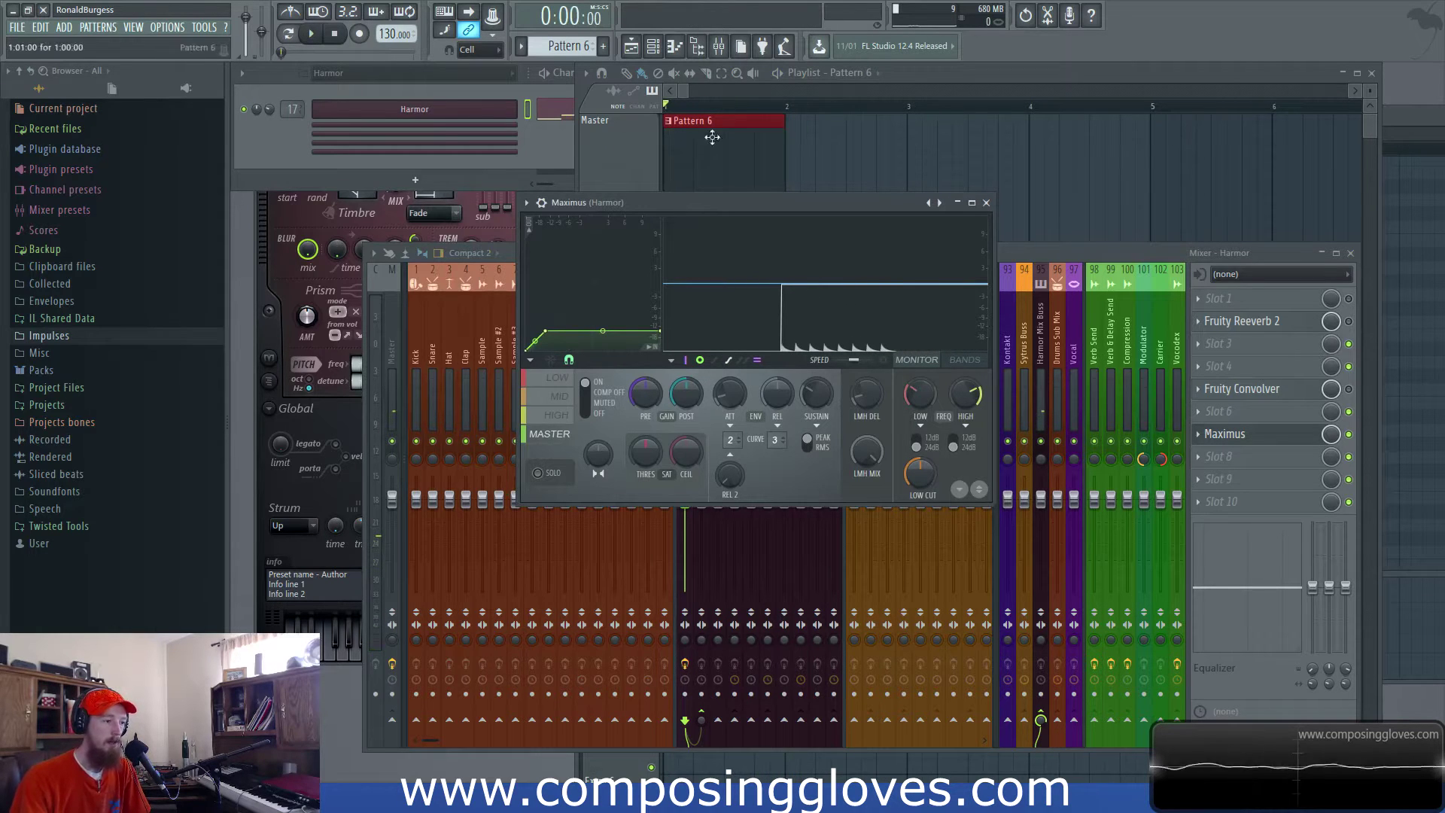
{"action": "key", "text": "space"}
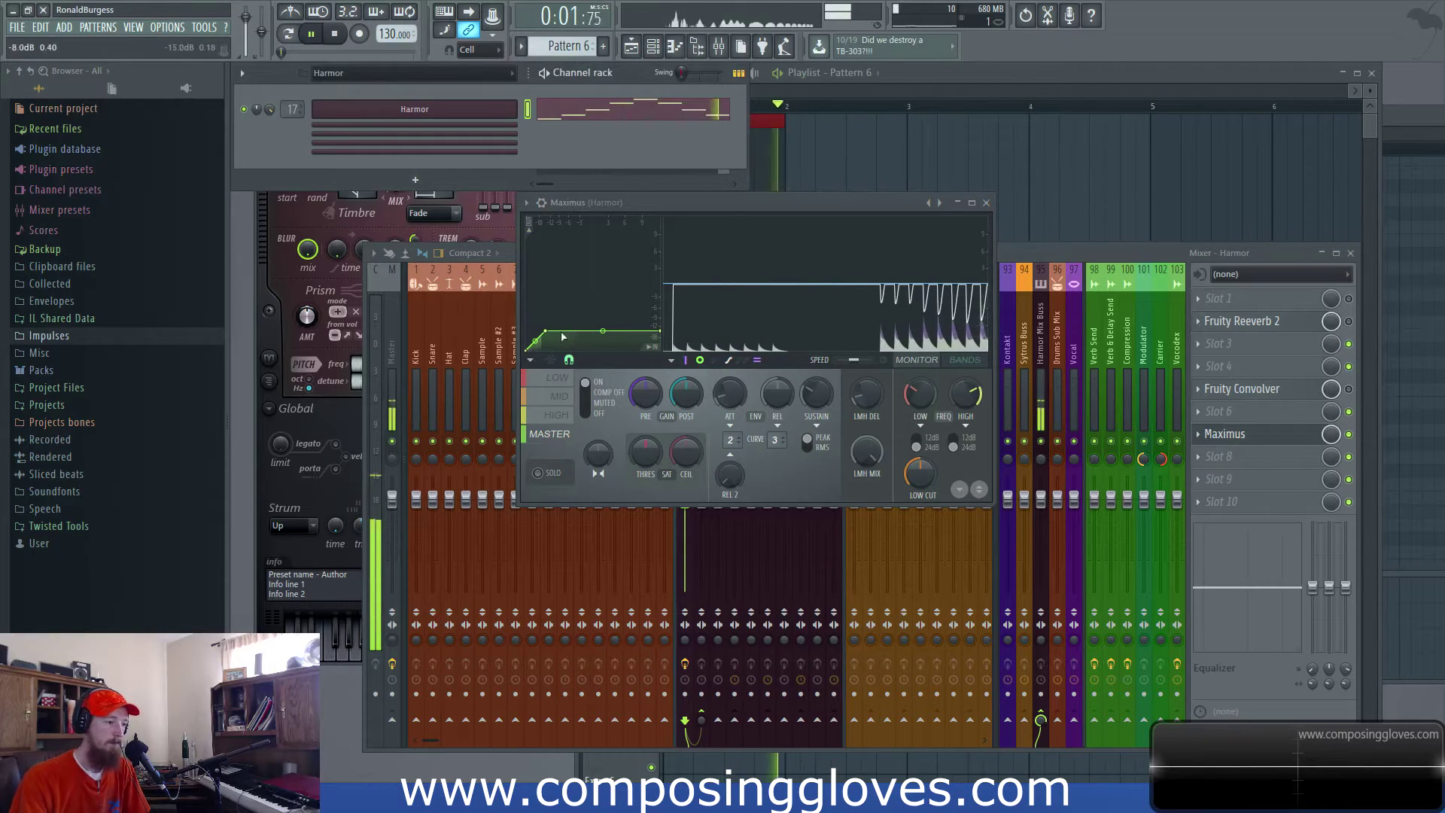
{"action": "key", "text": "space"}
- Raise the knee and end point of the Master band's curve back to 0 dB and replay Pattern 6
{"action": "left_click_drag", "start_coordinate": [545, 331], "coordinate": [594, 284]}
{"action": "left_click_drag", "start_coordinate": [660, 331], "coordinate": [660, 284]}
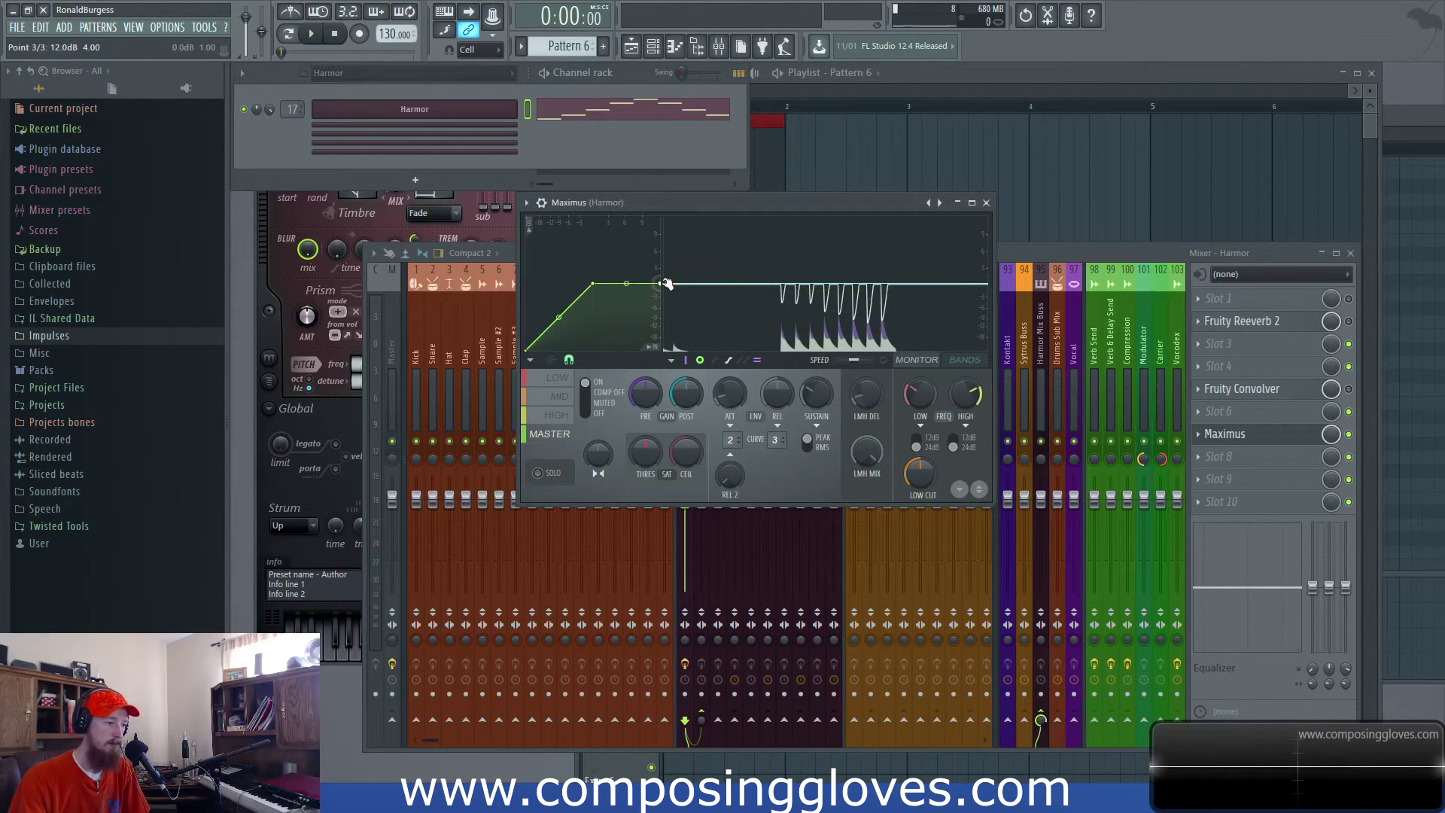
{"action": "key", "text": "space"}
{"action": "key", "text": "space"}
- Pull the Master band's curve down again into a low, flat ceiling and listen to Pattern 6
{"action": "left_click_drag", "start_coordinate": [593, 284], "coordinate": [556, 326]}
{"action": "left_click_drag", "start_coordinate": [660, 284], "coordinate": [660, 324]}
{"action": "key", "text": "space"}
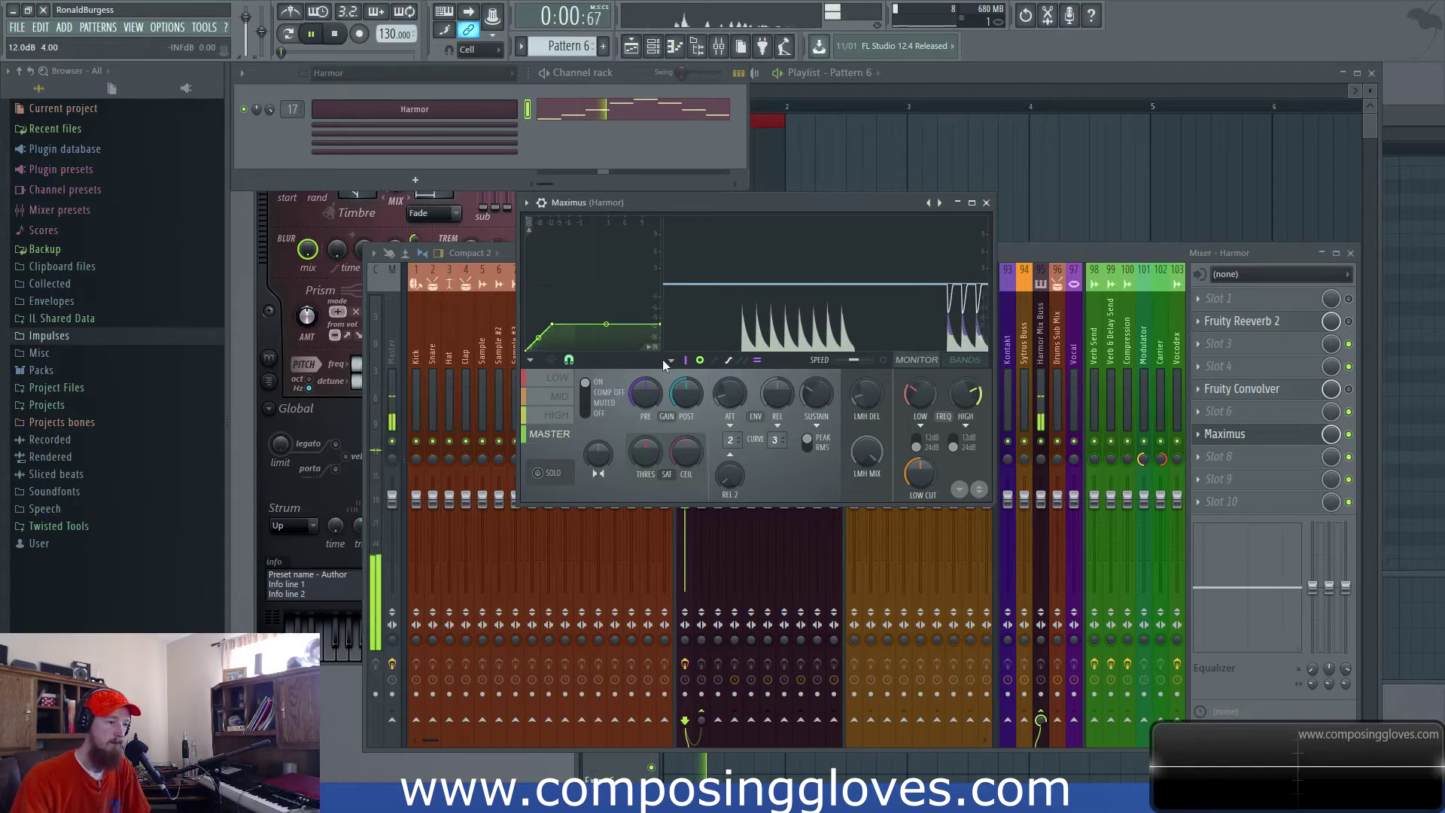
{"action": "key", "text": "space"}
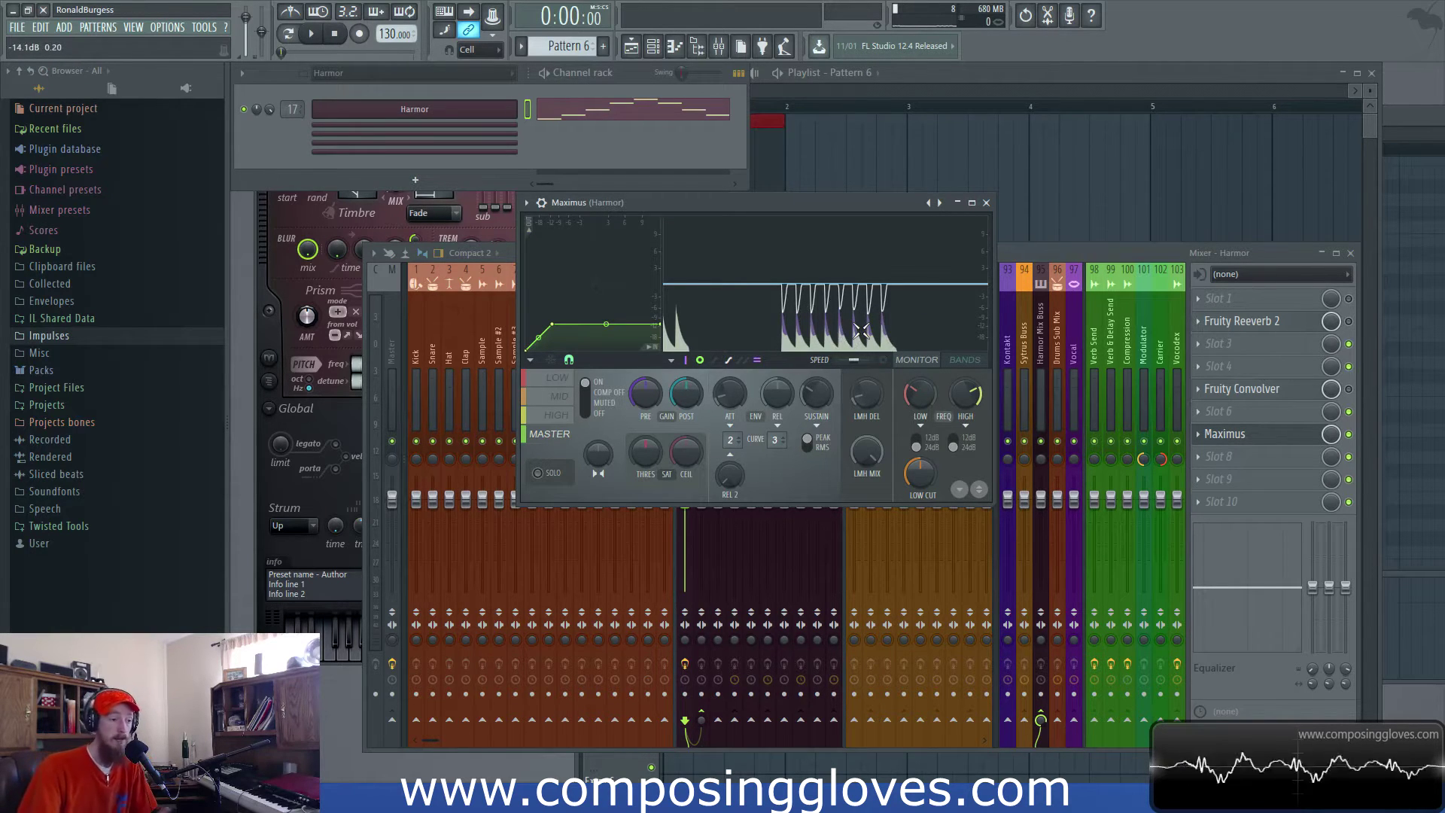
- Toggle a trace in the Maximus monitor graph off and on, and play Pattern 6 to examine the gain reduction
{"action": "left_click", "coordinate": [687, 361]}
{"action": "left_click", "coordinate": [687, 361]}
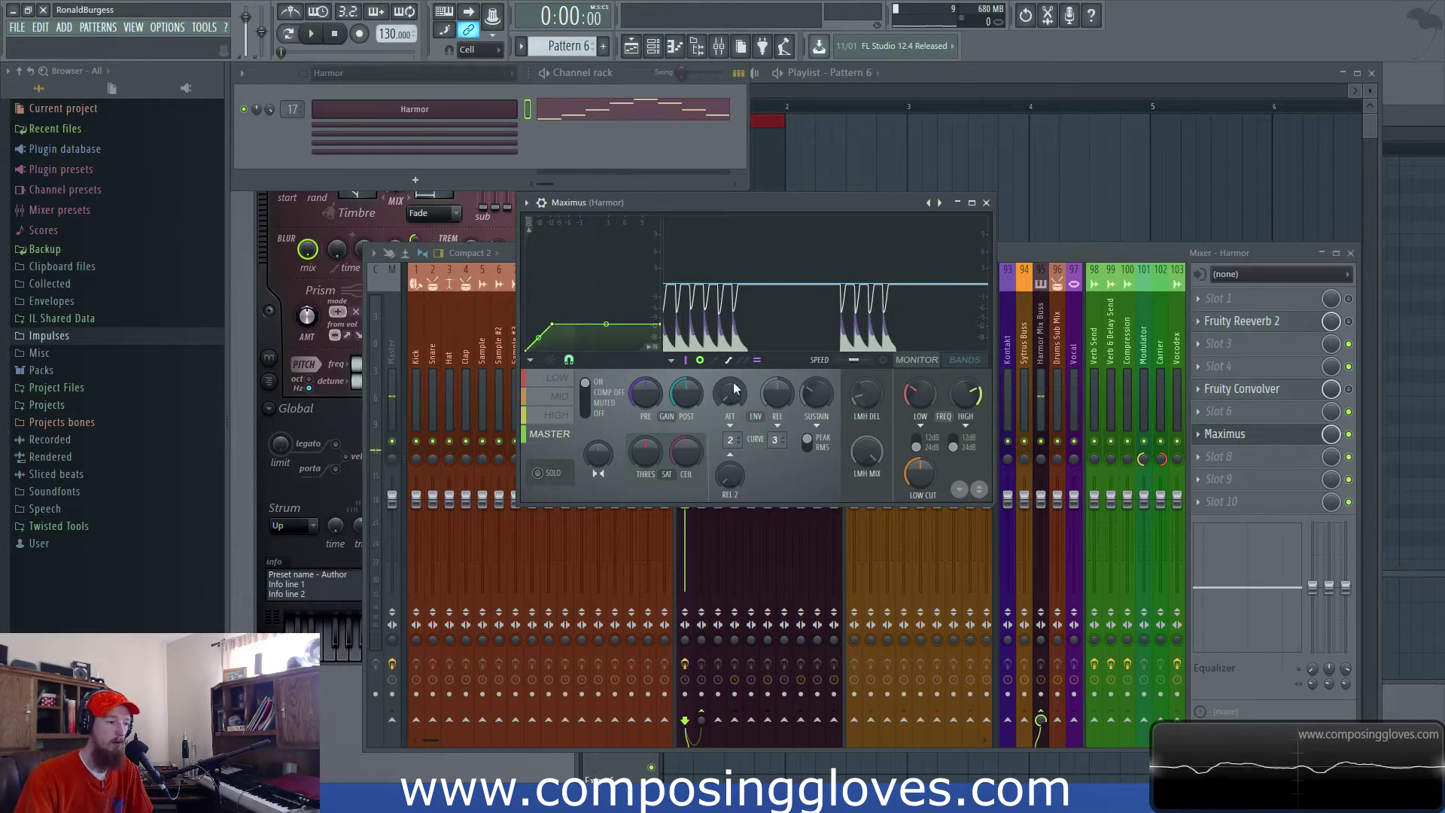
{"action": "key", "text": "space"}
{"action": "key", "text": "space"}
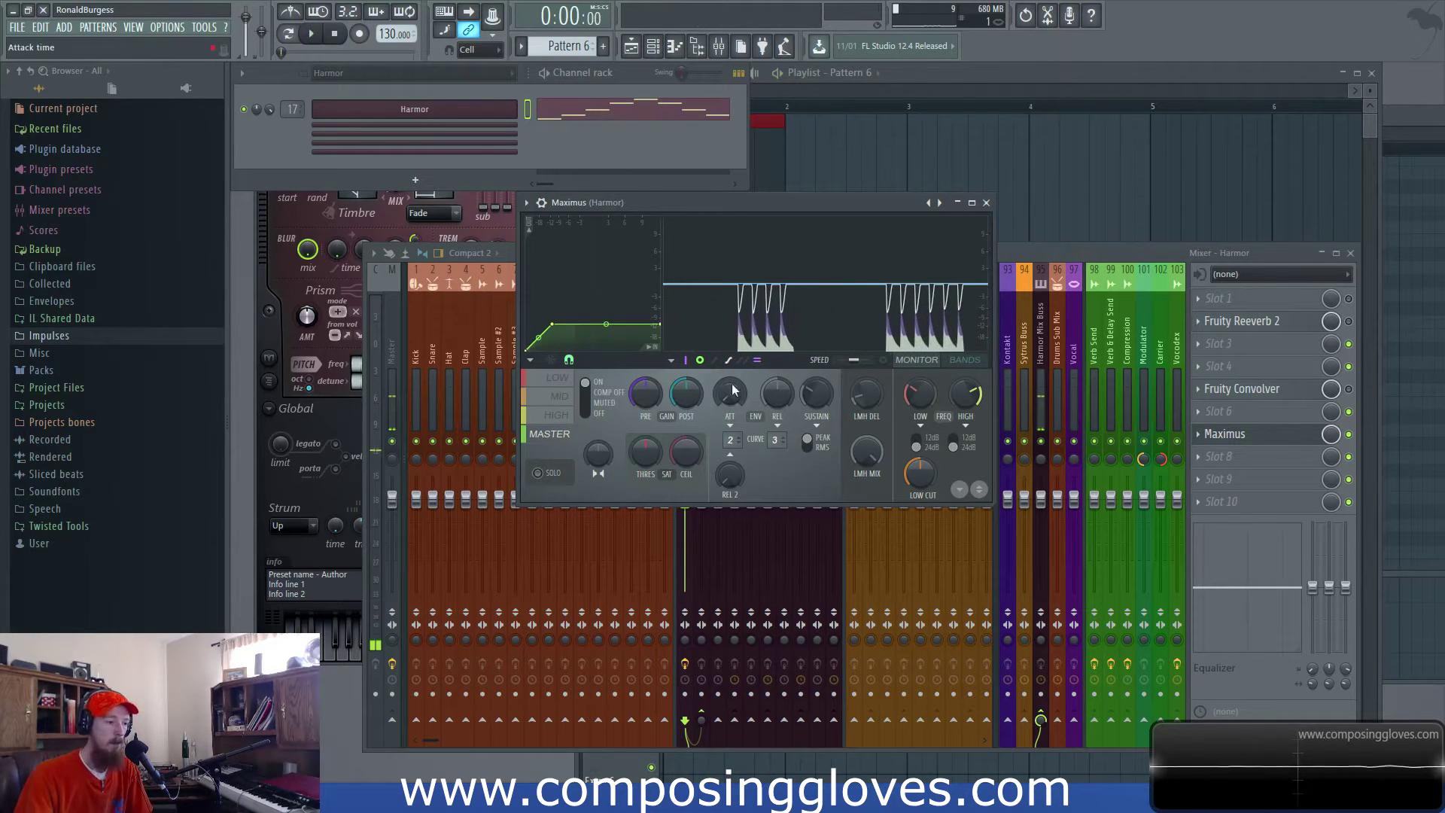
- Audition Pattern 6 with a longer Master band attack time in Maximus and turn the attack back down
{"action": "scroll", "coordinate": [735, 405], "scroll_direction": "up", "scroll_amount": 2}
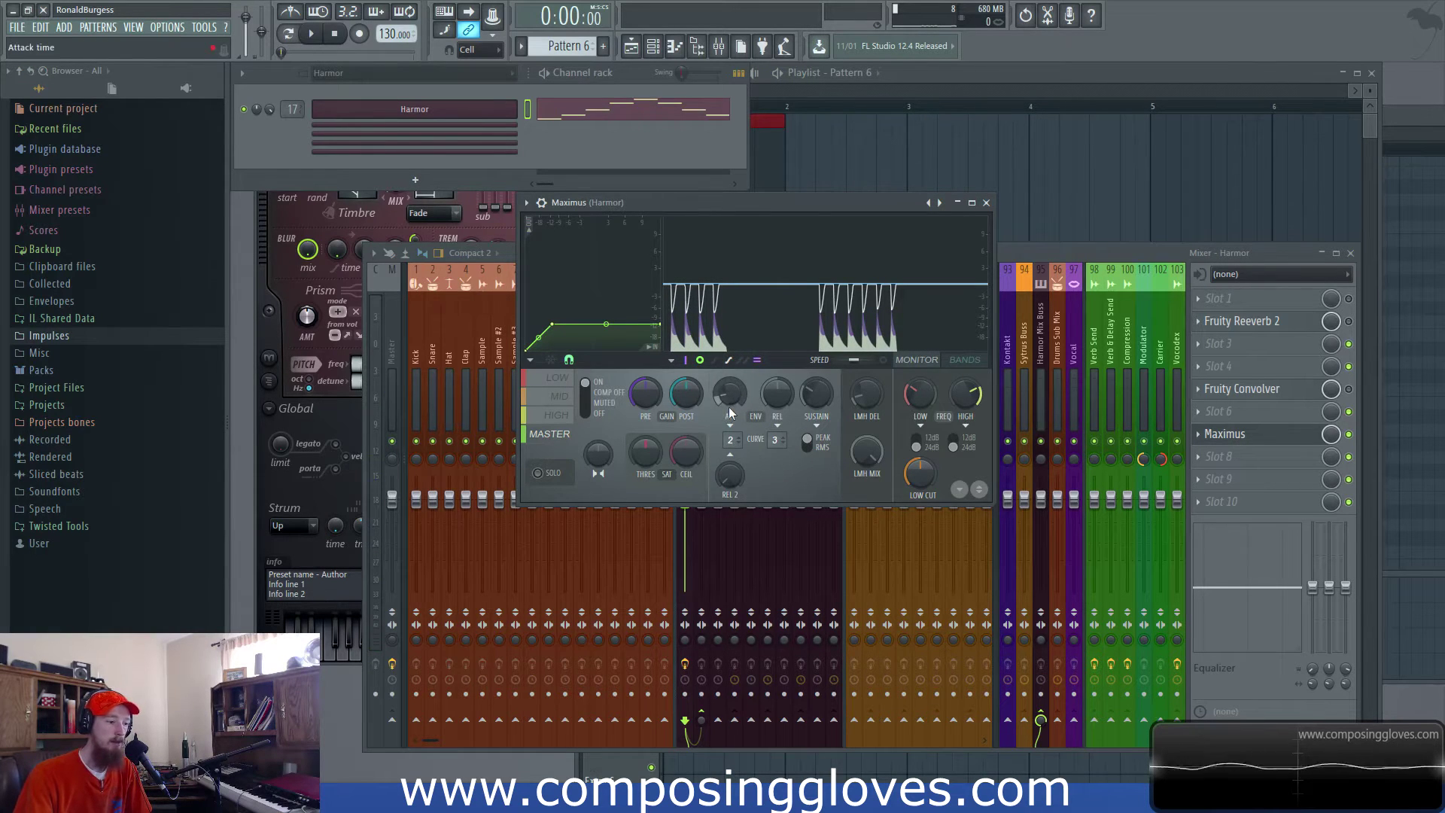
{"action": "key", "text": "space"}
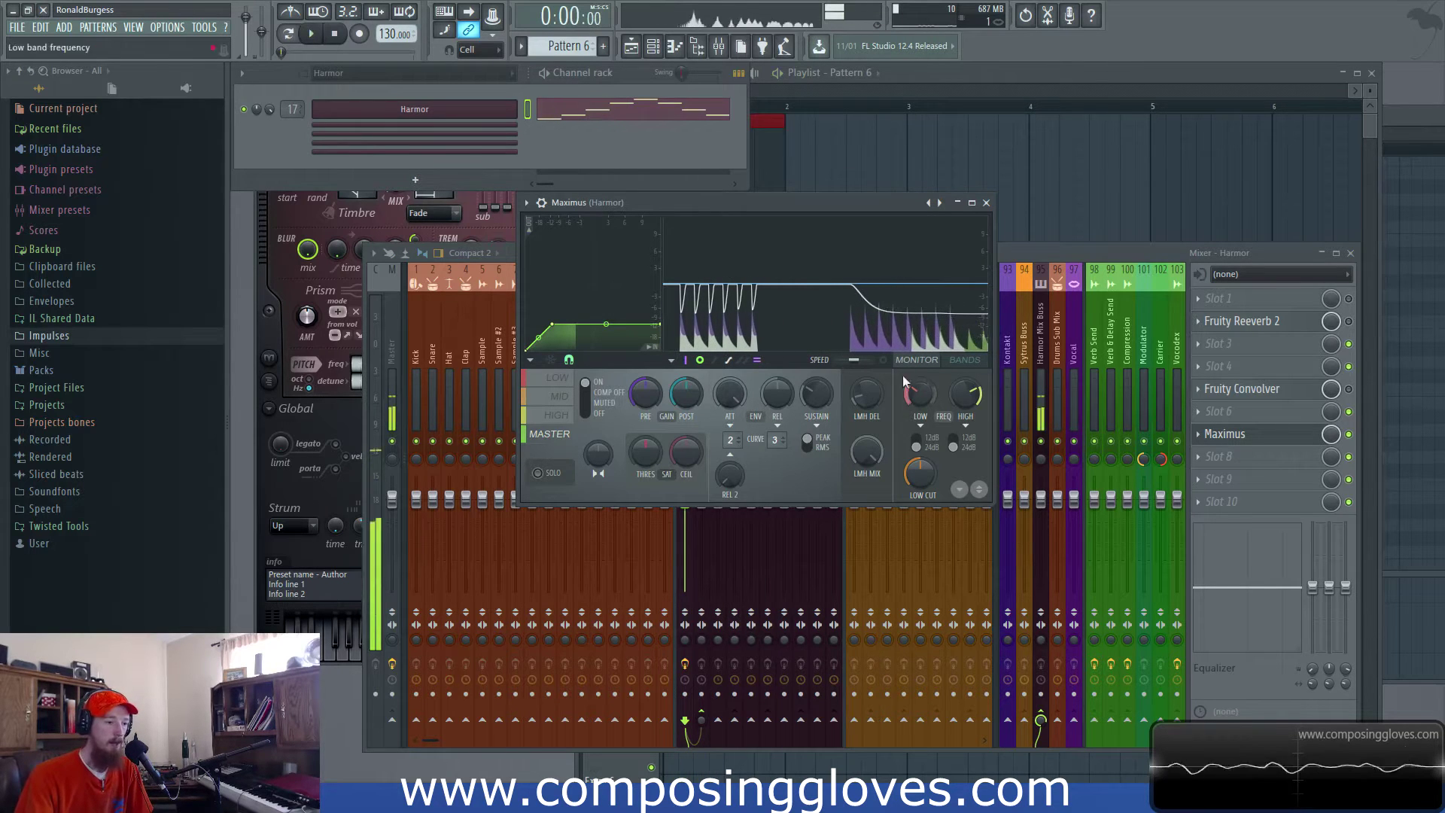
{"action": "key", "text": "space"}
{"action": "left_click_drag", "start_coordinate": [717, 394], "coordinate": [716, 408]}
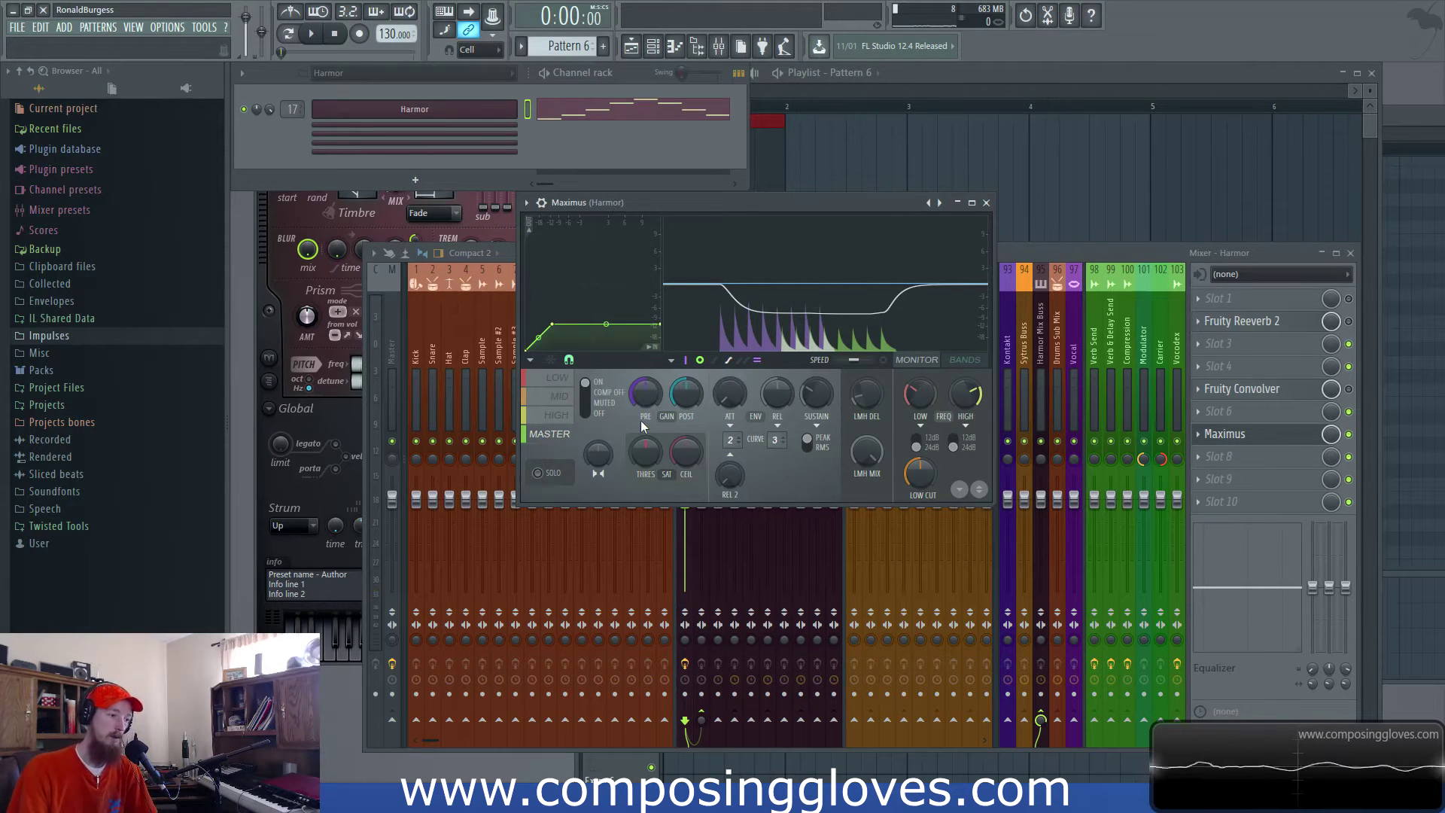
- Replace Maximus in slot 7 of the Harmor track with Fruity Compressor
{"action": "left_click", "coordinate": [1199, 435]}
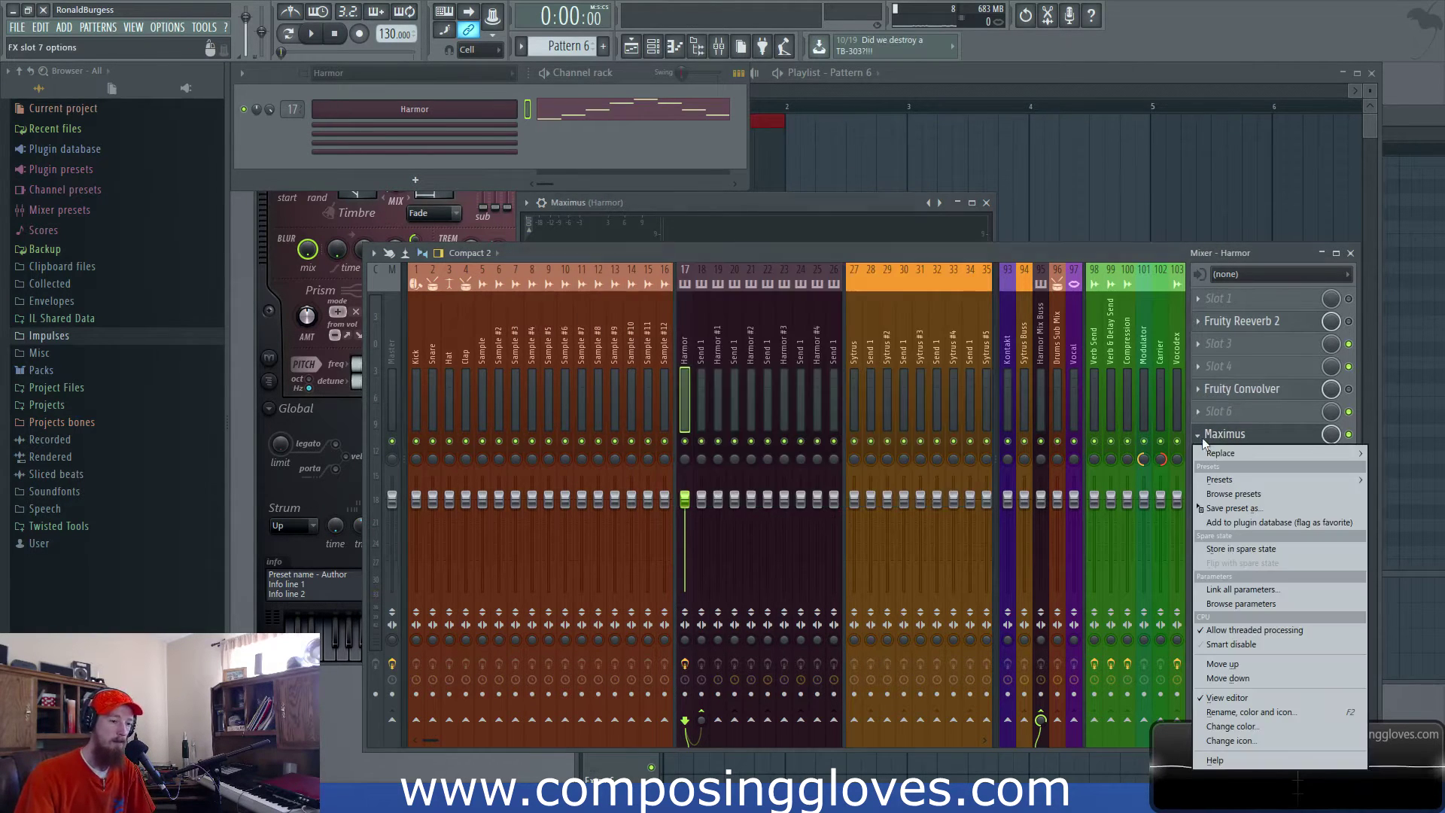
{"action": "mouse_move", "coordinate": [1245, 451]}
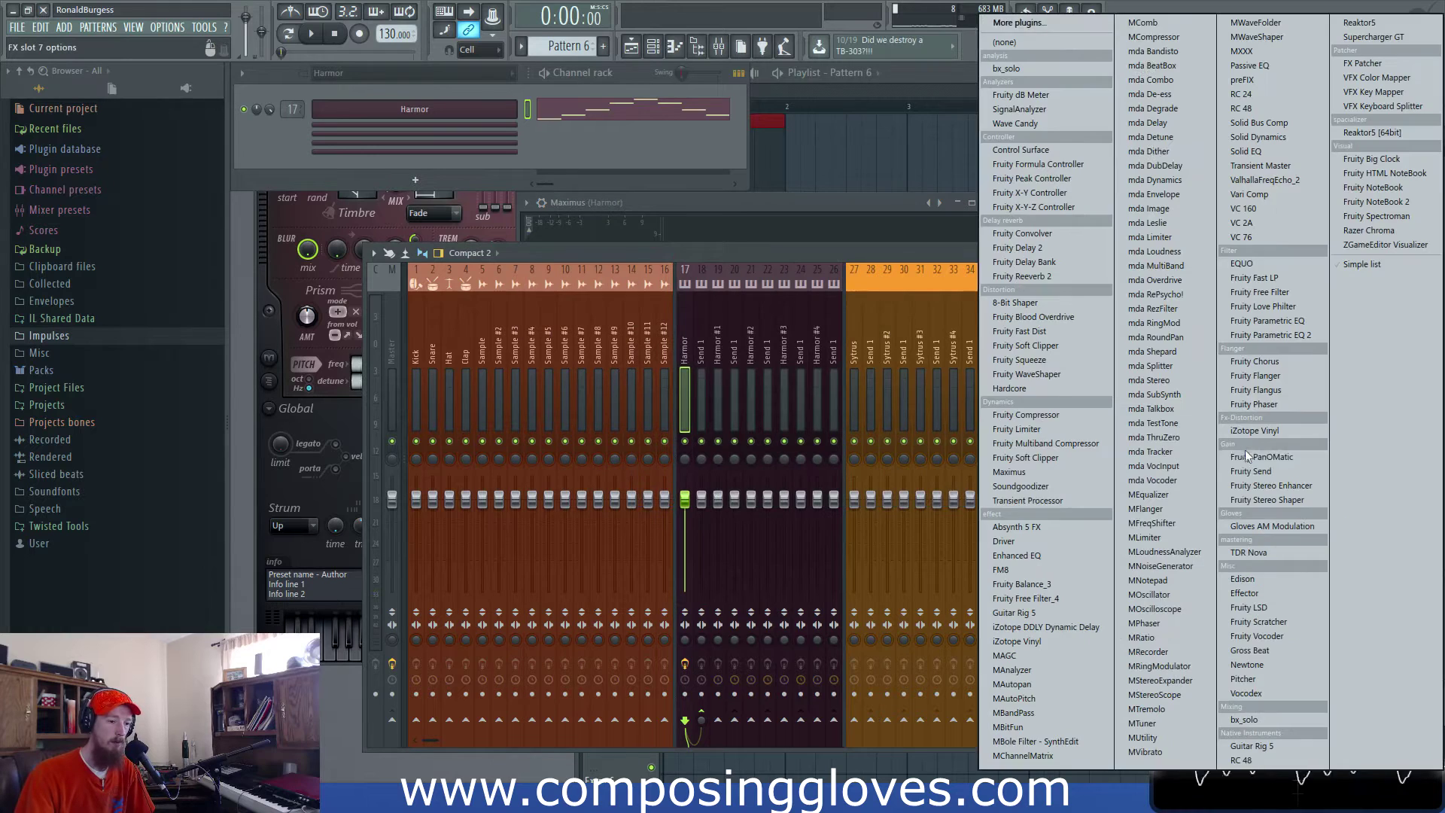
{"action": "left_click", "coordinate": [1095, 415]}
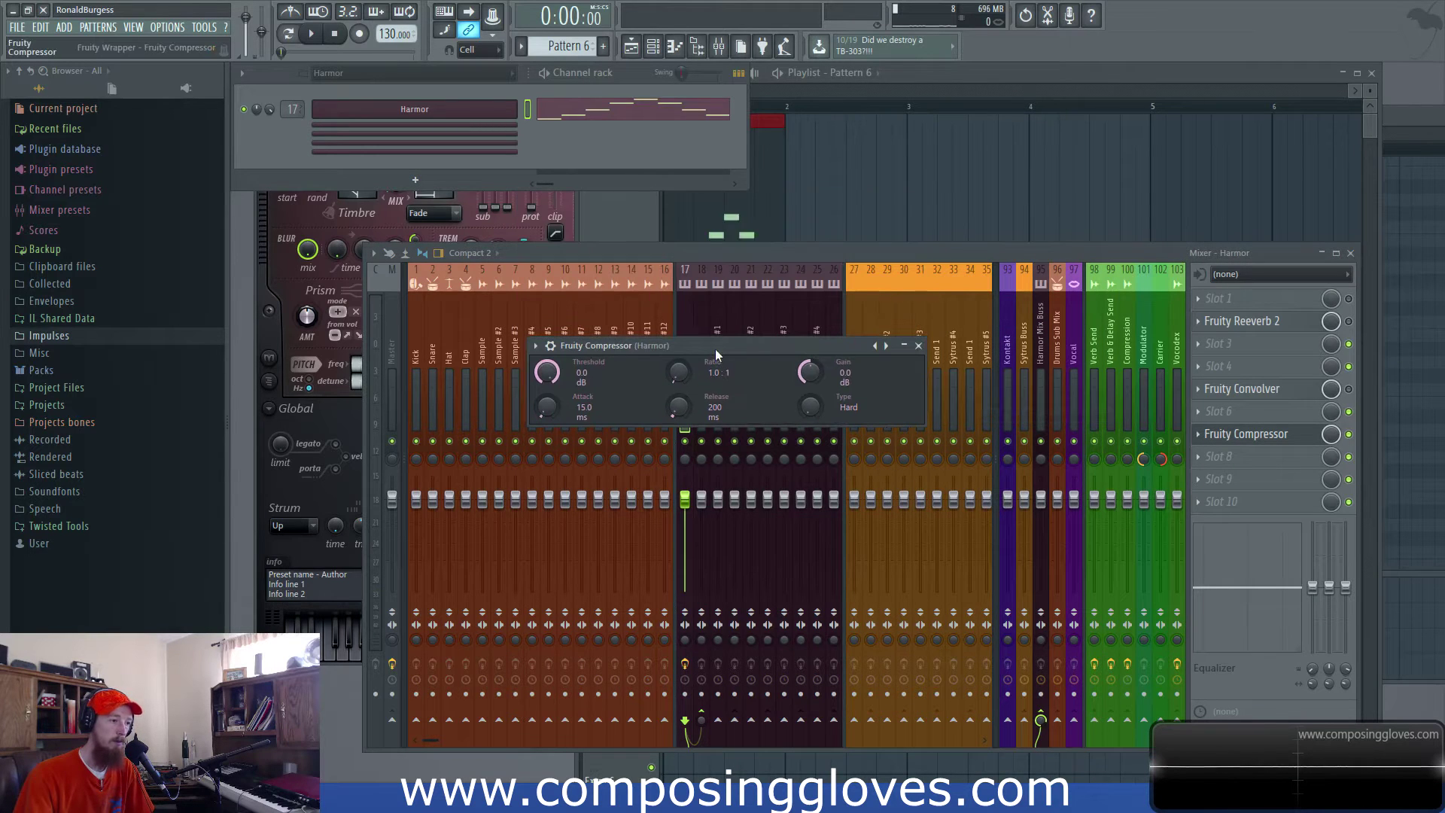
- Set the Fruity Compressor threshold to -49.2 dB and play Pattern 6 through it
{"action": "left_click_drag", "start_coordinate": [564, 377], "coordinate": [565, 448]}
{"action": "key", "text": "space"}
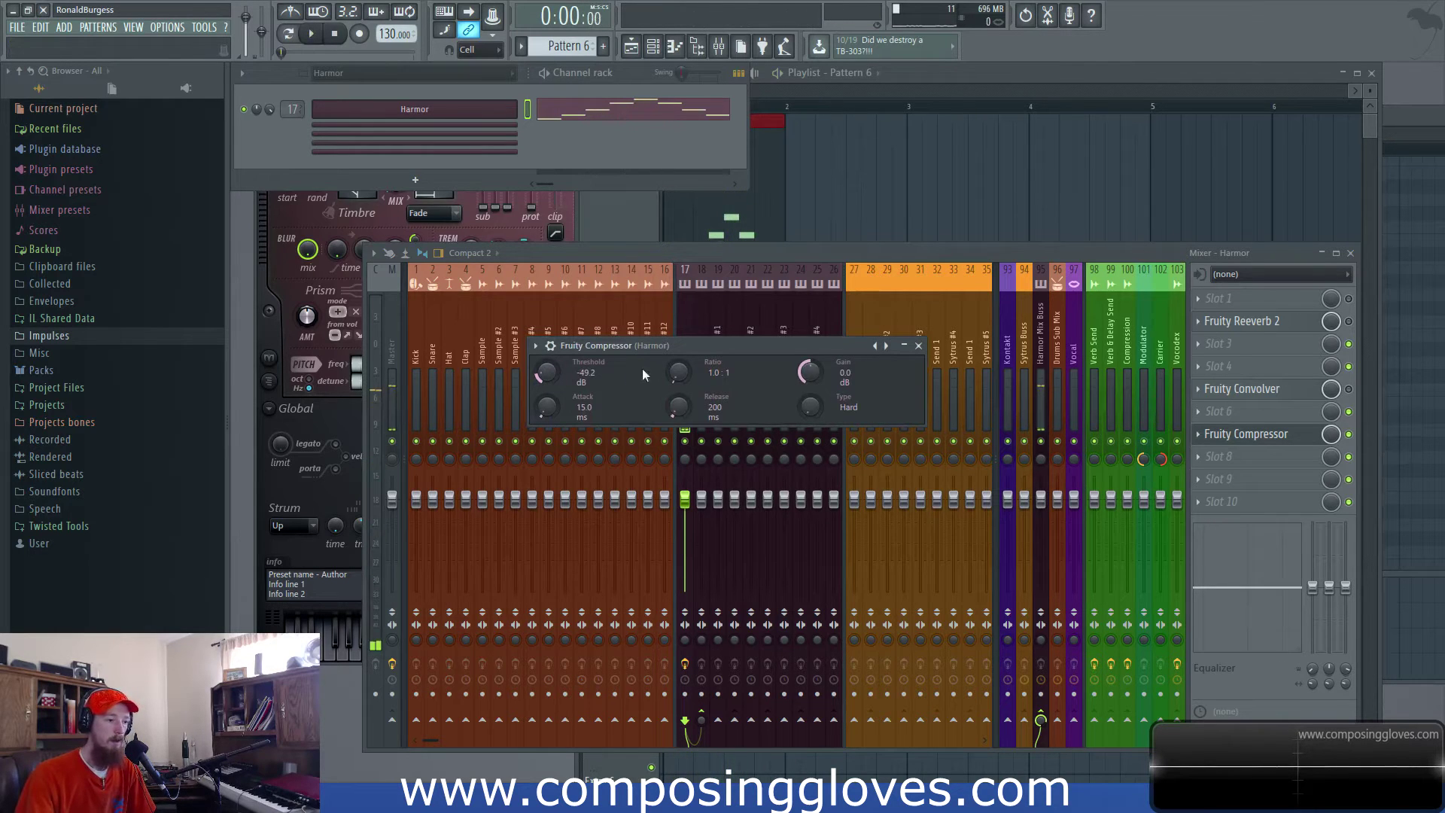
{"action": "left_click", "coordinate": [1253, 435]}
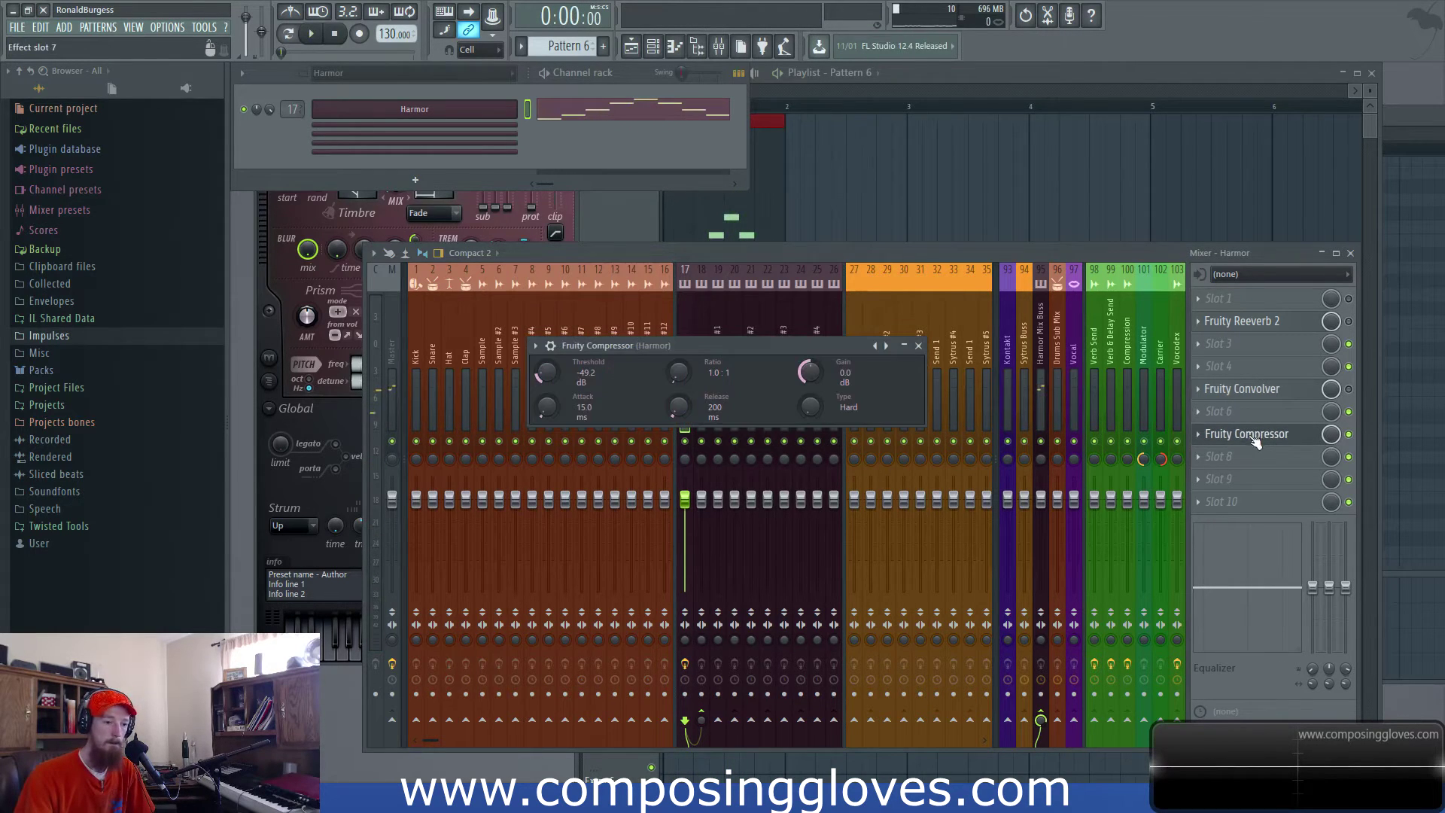
- Raise the Fruity Compressor ratio to 30.0:1 and audition Pattern 6 through it
{"action": "left_click_drag", "start_coordinate": [679, 346], "coordinate": [675, 290]}
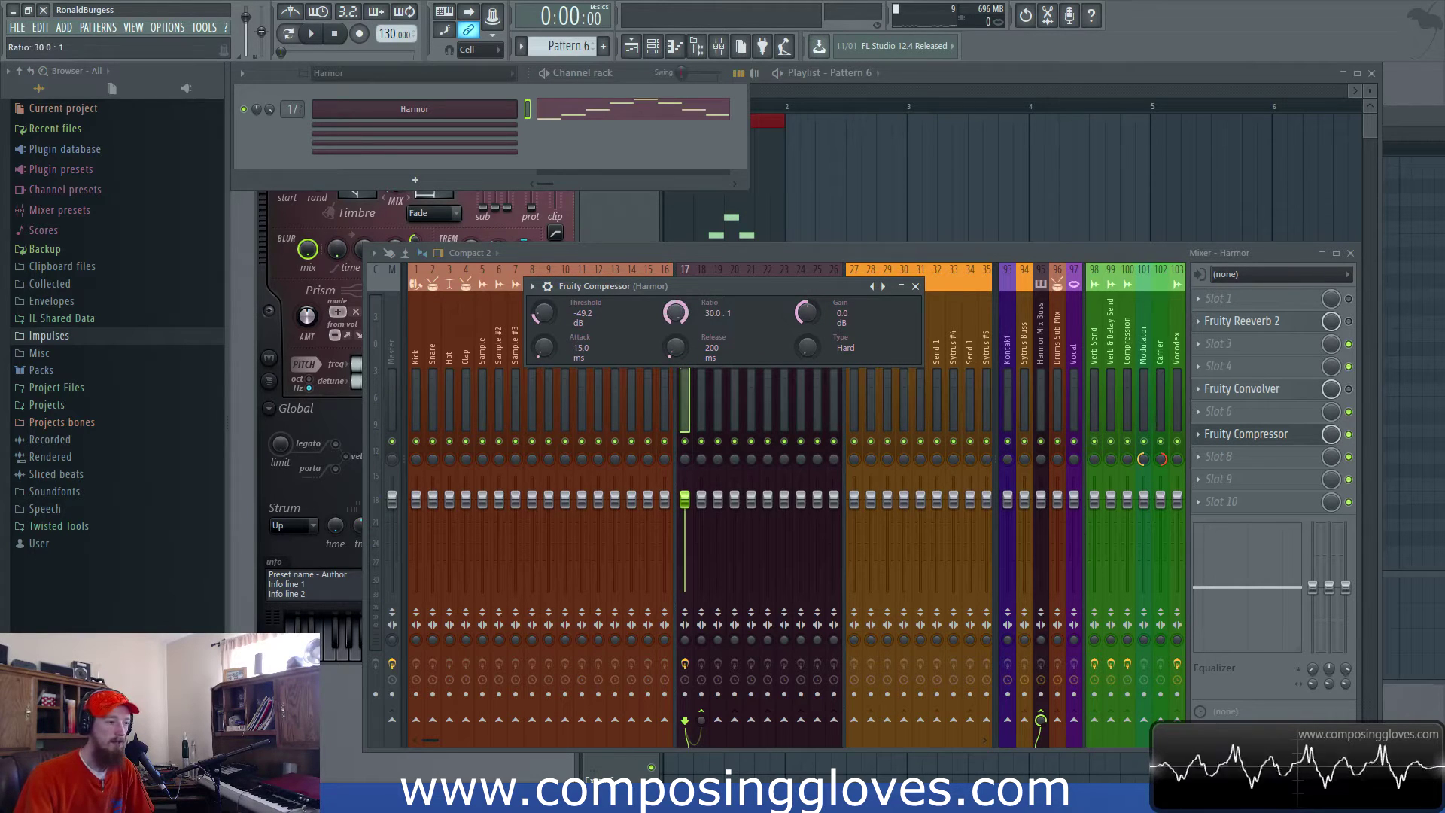
{"action": "key", "text": "space"}
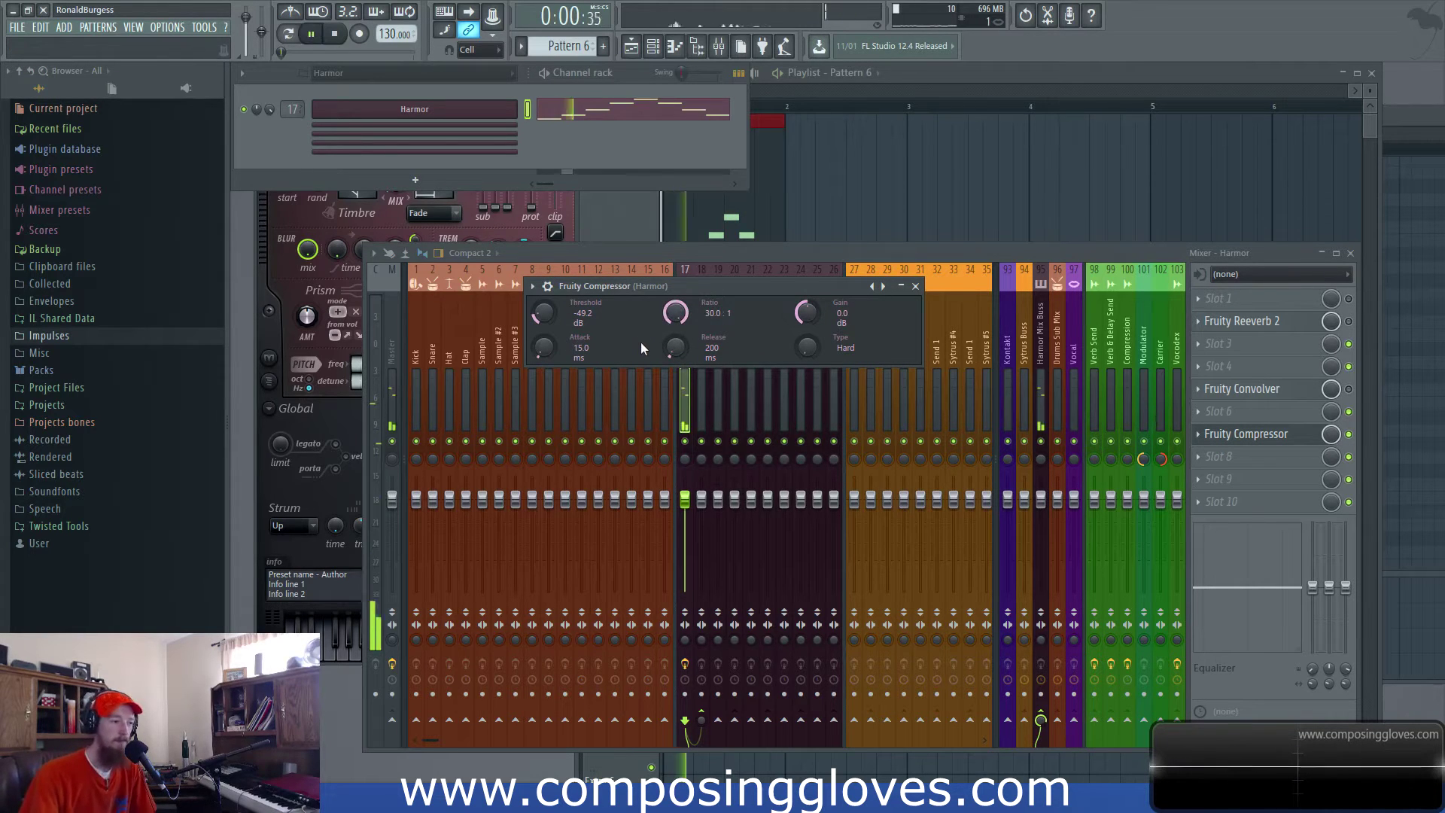
{"action": "key", "text": "space"}
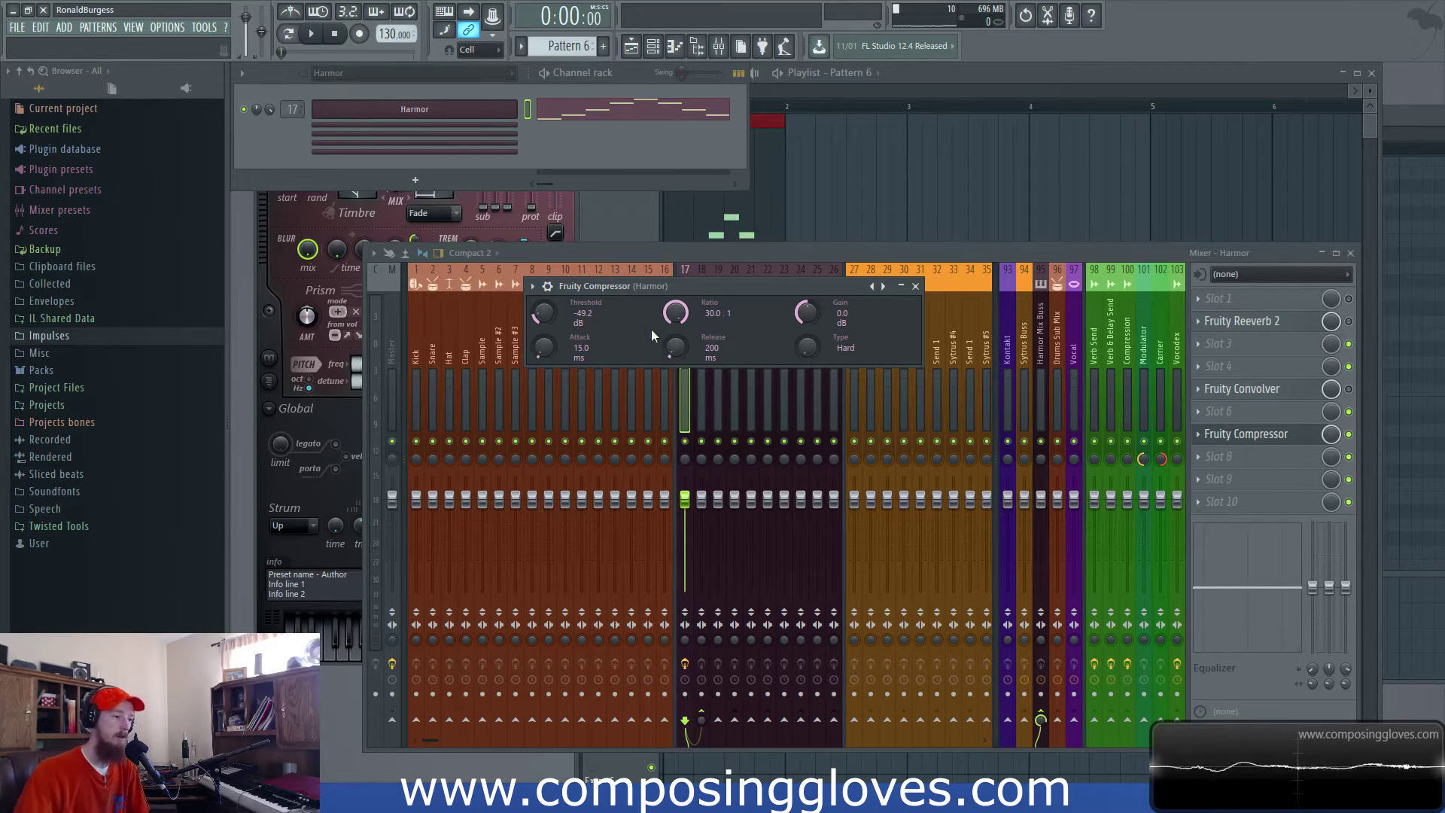
{"action": "key", "text": "space"}
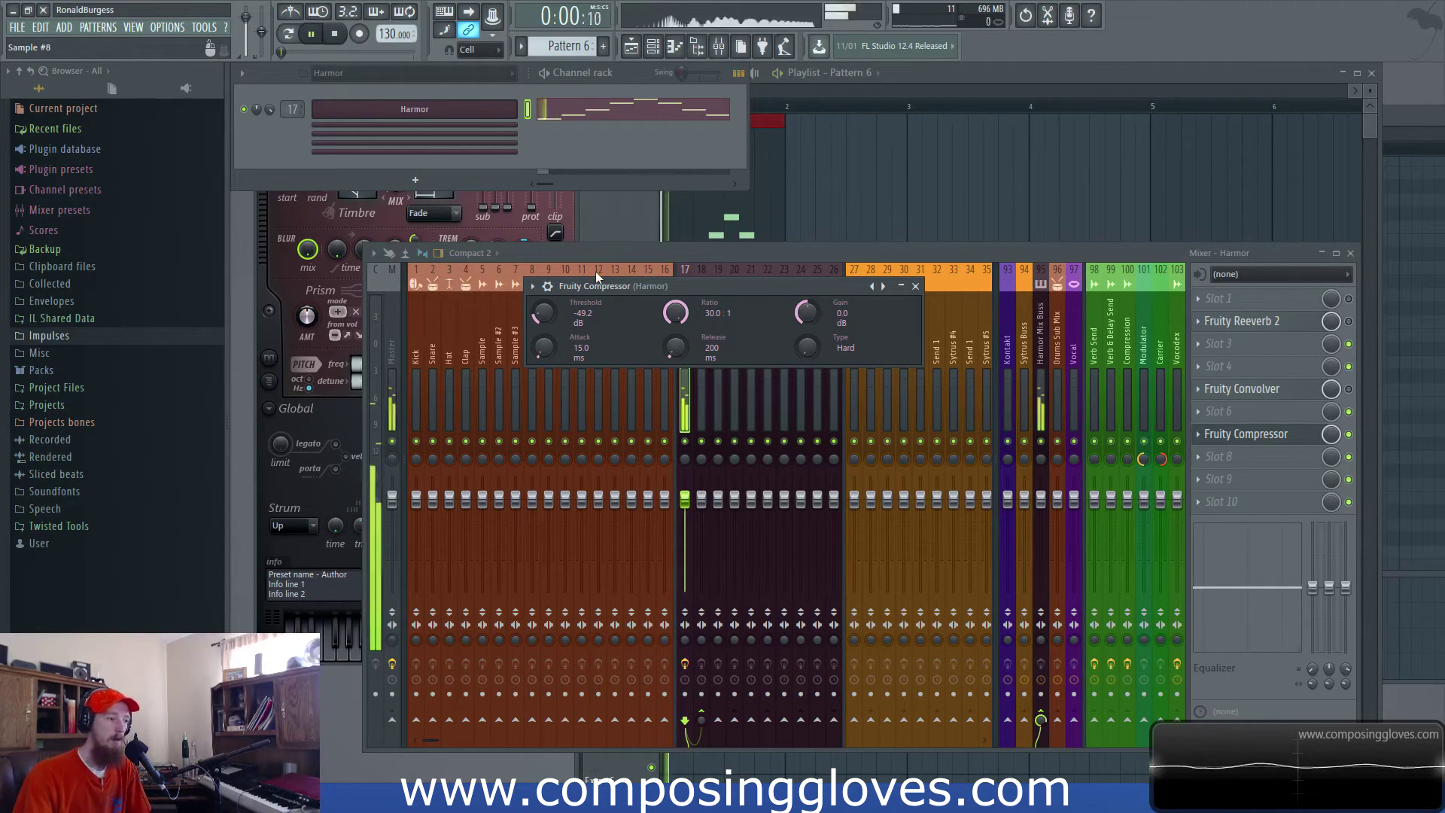
{"action": "key", "text": "space"}
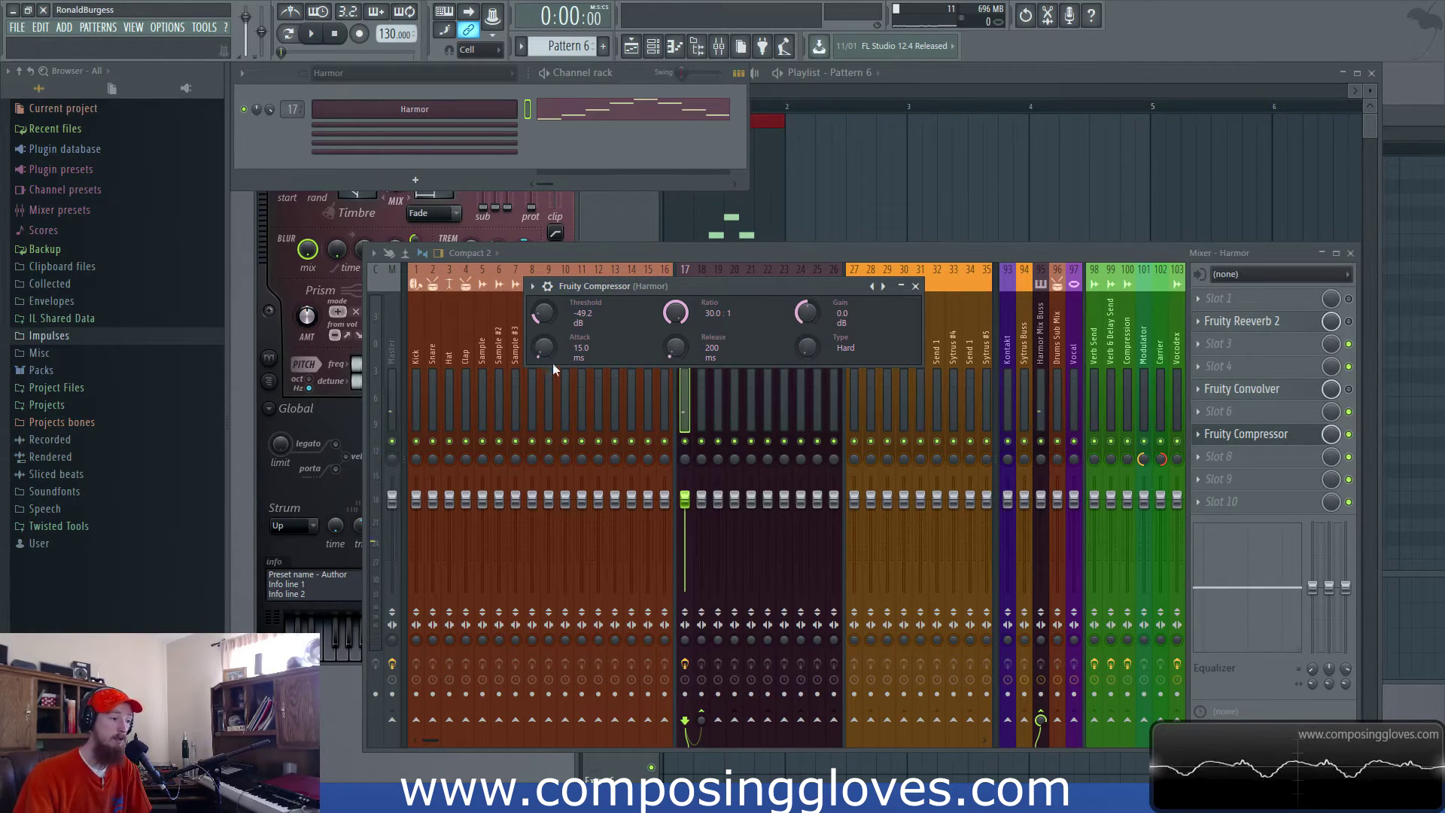
- Raise the Fruity Compressor gain to 30.0 dB while Pattern 6 plays
{"action": "left_click_drag", "start_coordinate": [808, 326], "coordinate": [808, 301]}
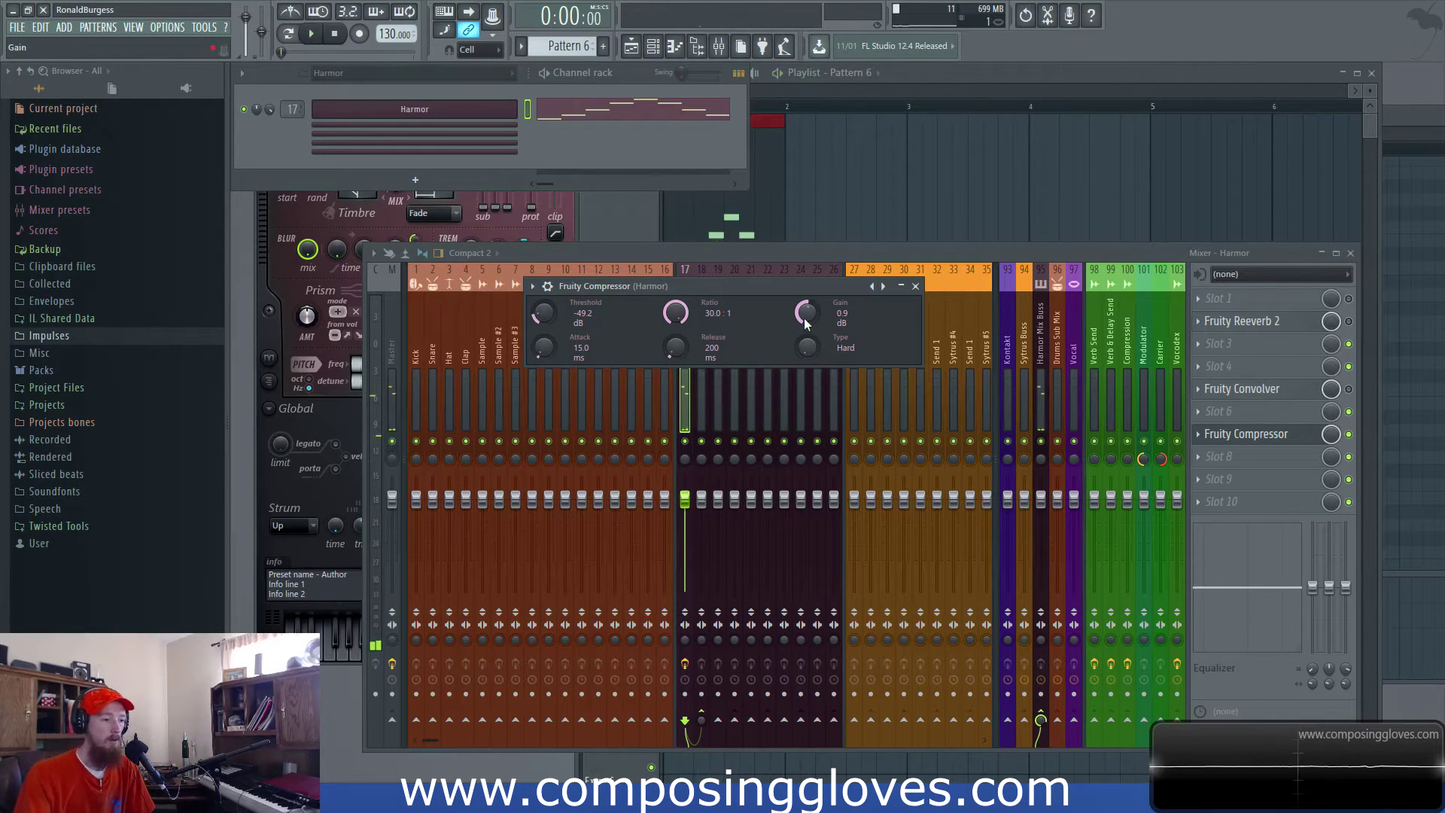
{"action": "key", "text": "space"}
{"action": "left_click_drag", "start_coordinate": [805, 324], "coordinate": [809, 336]}
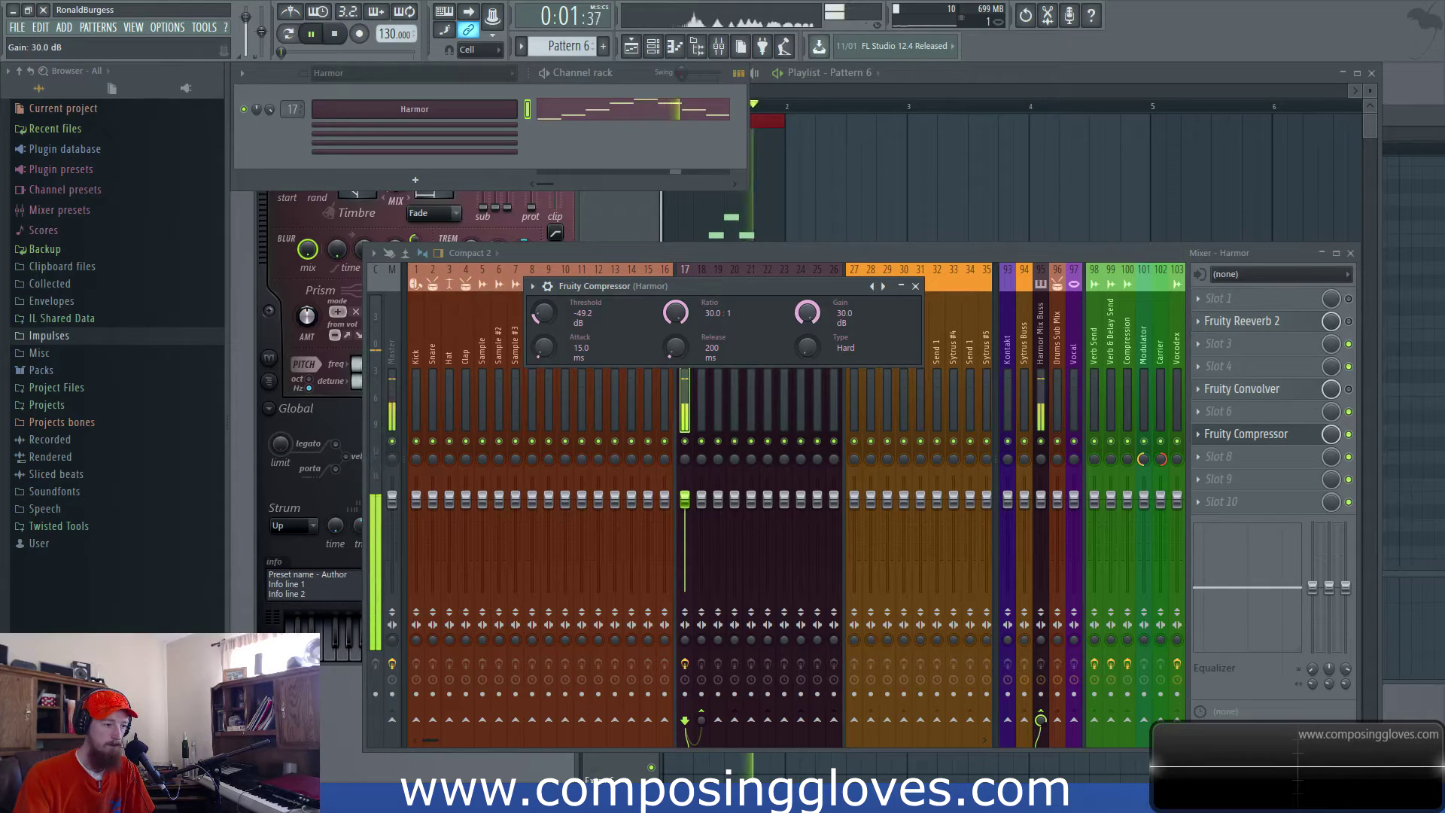
{"action": "key", "text": "space"}
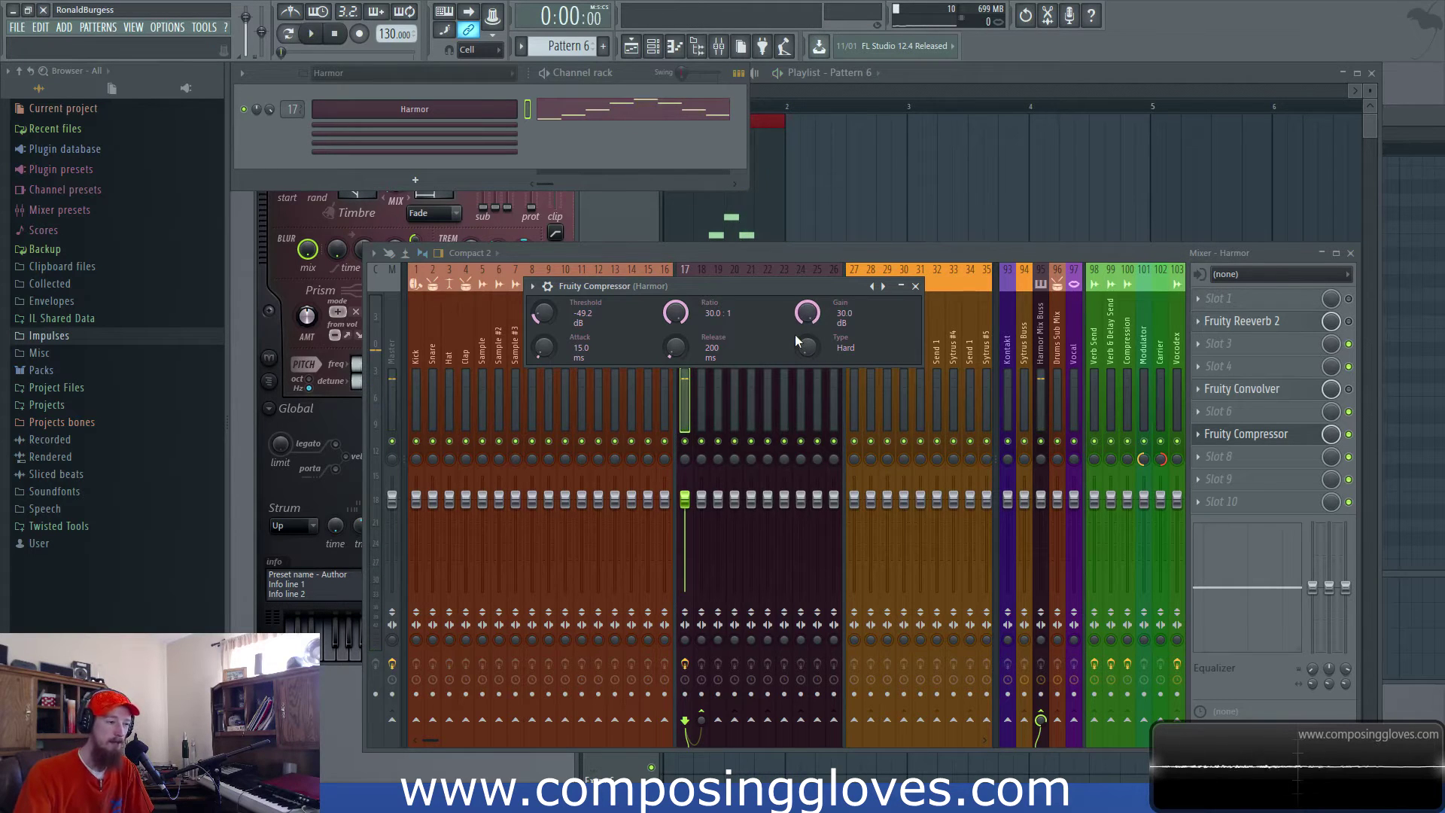
- Play Pattern 6 with Fruity Compressor bypassed and enabled in slot 7 to compare the loudness
{"action": "key", "text": "space"}
{"action": "left_click", "coordinate": [1310, 434]}
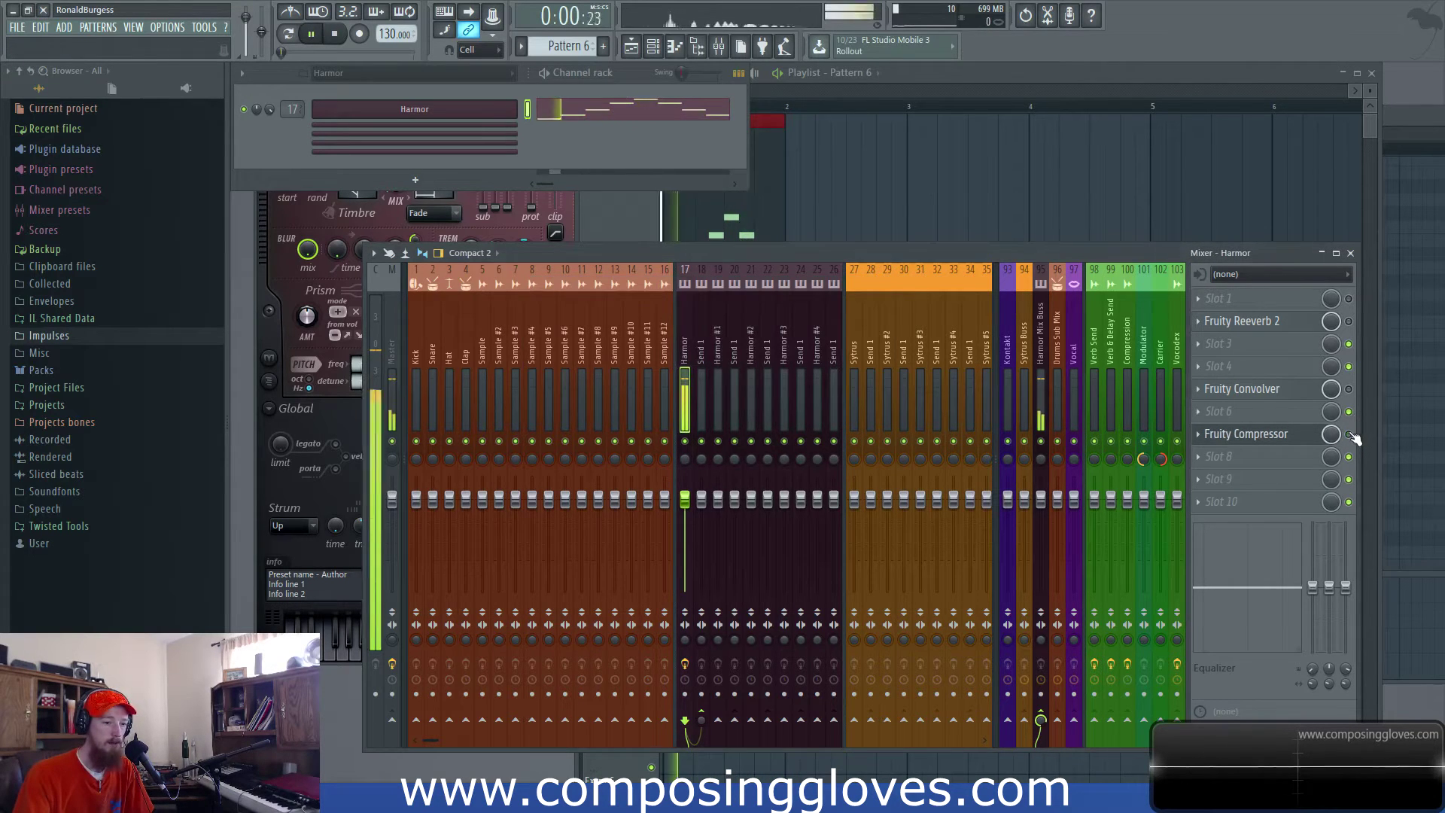
{"action": "key", "text": "space"}
{"action": "key", "text": "space"}
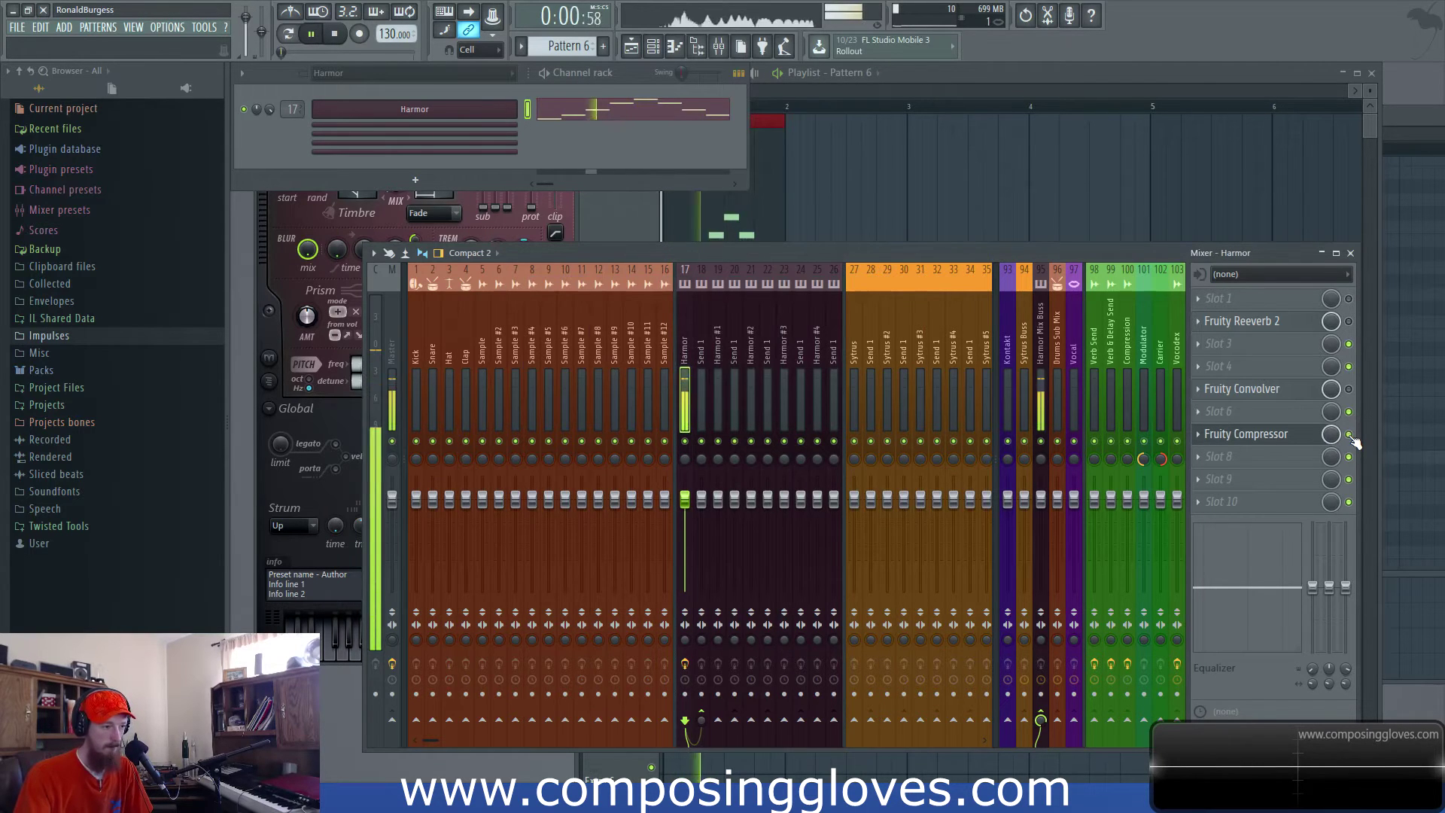
{"action": "key", "text": "space"}
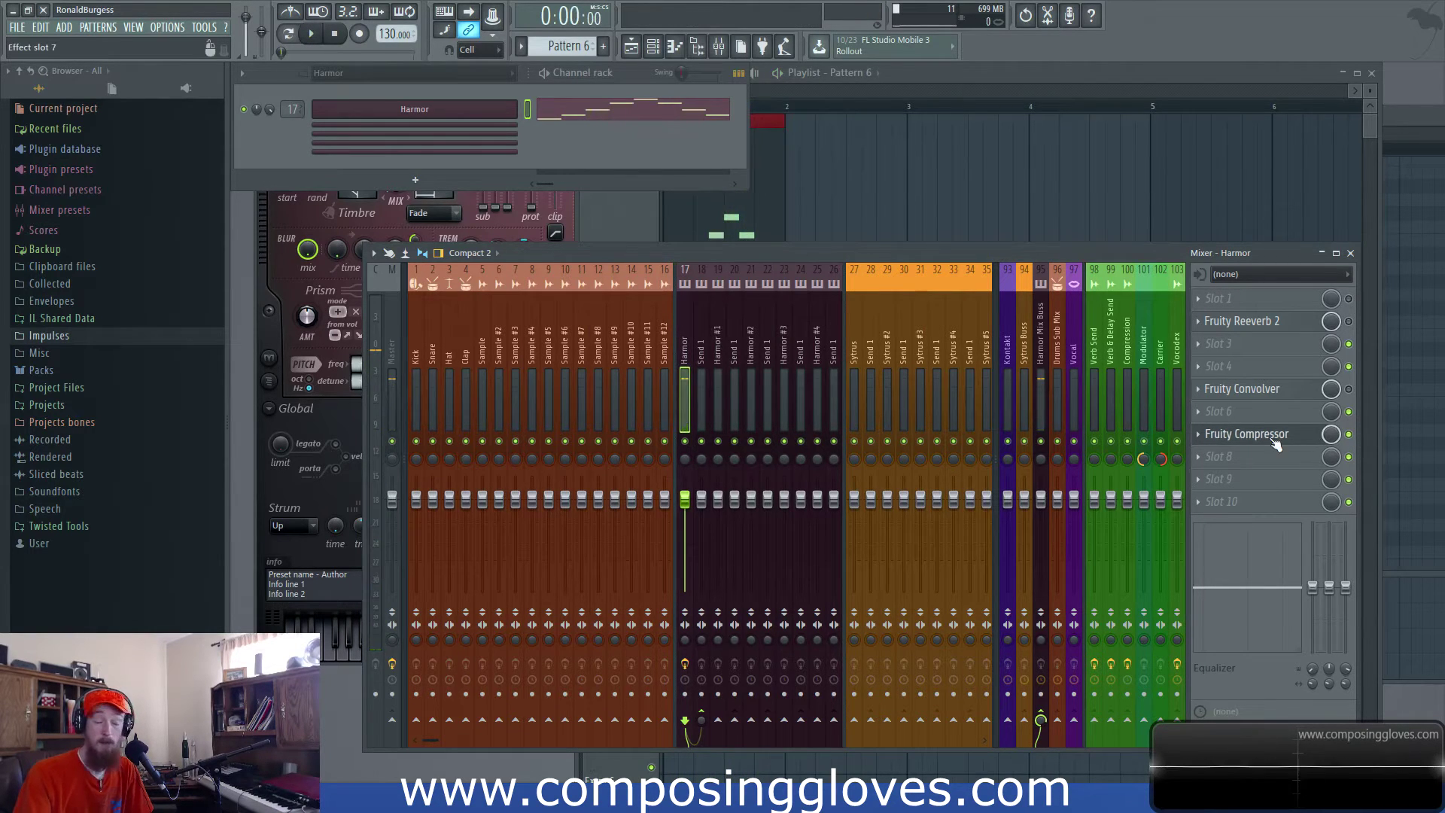
- Set the Fruity Compressor attack to 186.9 ms and compare Pattern 6 with the effect bypassed and enabled
{"action": "left_click", "coordinate": [1275, 442]}
{"action": "left_click_drag", "start_coordinate": [742, 283], "coordinate": [670, 319]}
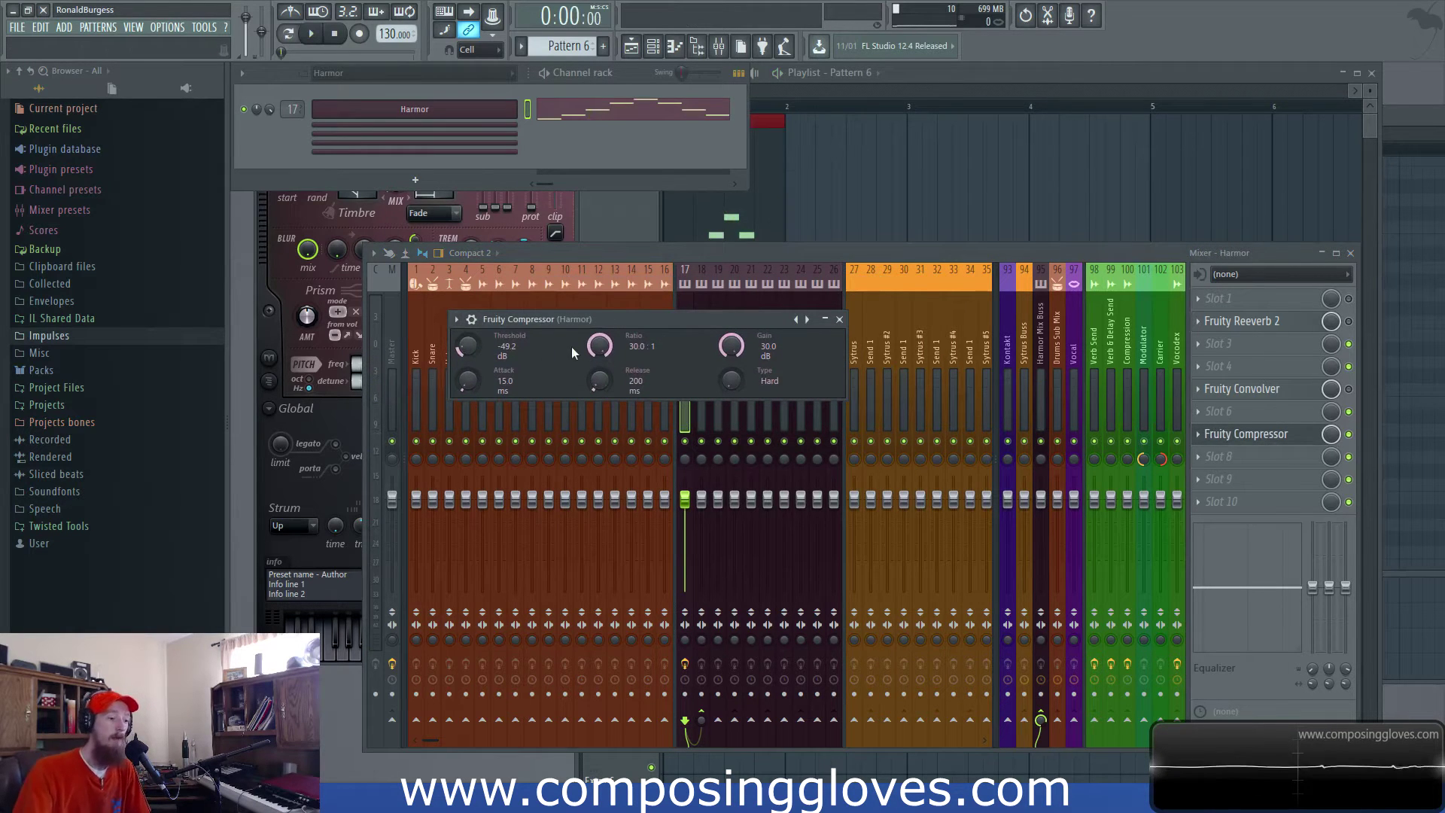
{"action": "left_click_drag", "start_coordinate": [467, 387], "coordinate": [467, 354]}
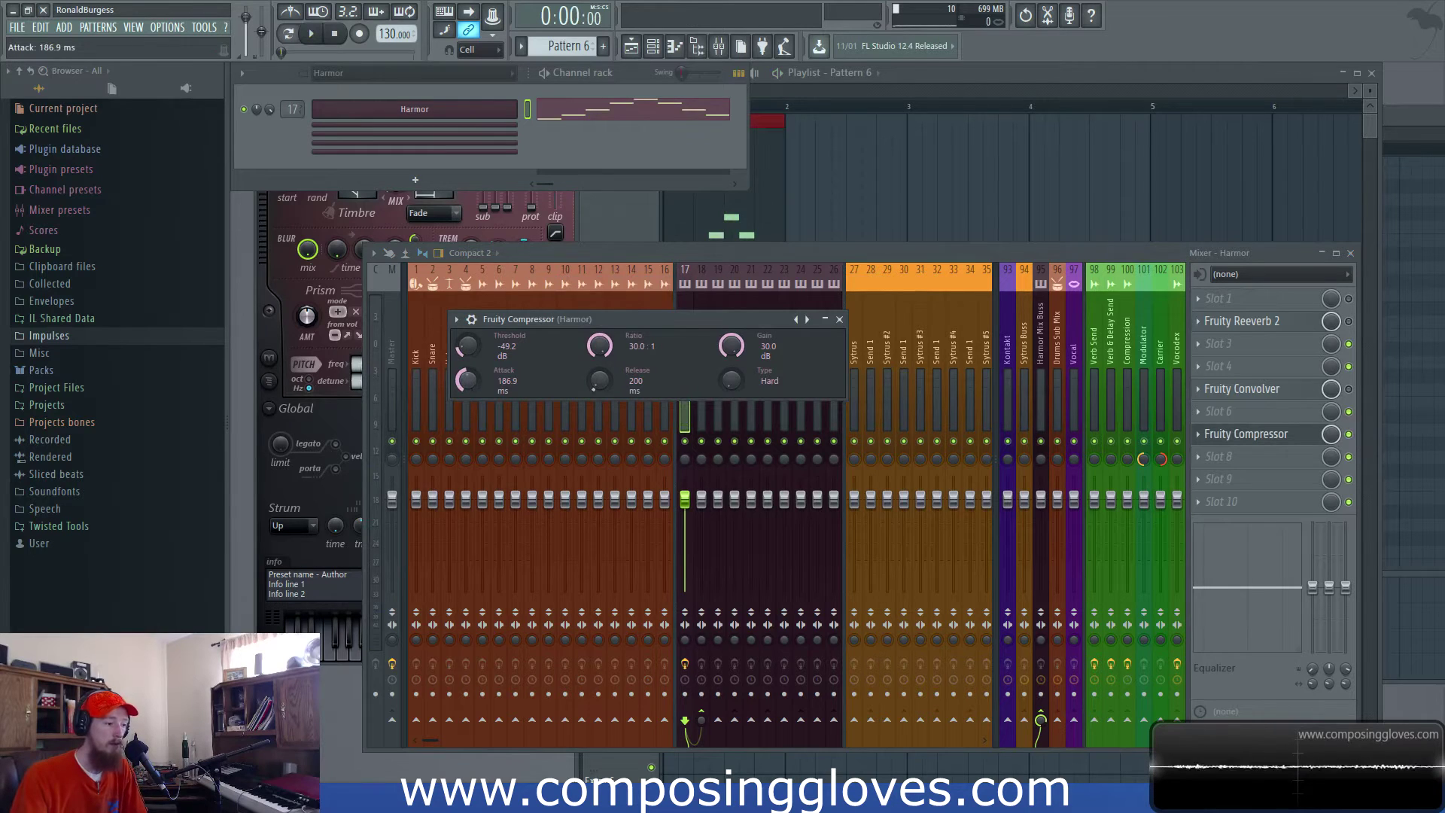
{"action": "left_click", "coordinate": [1349, 435]}
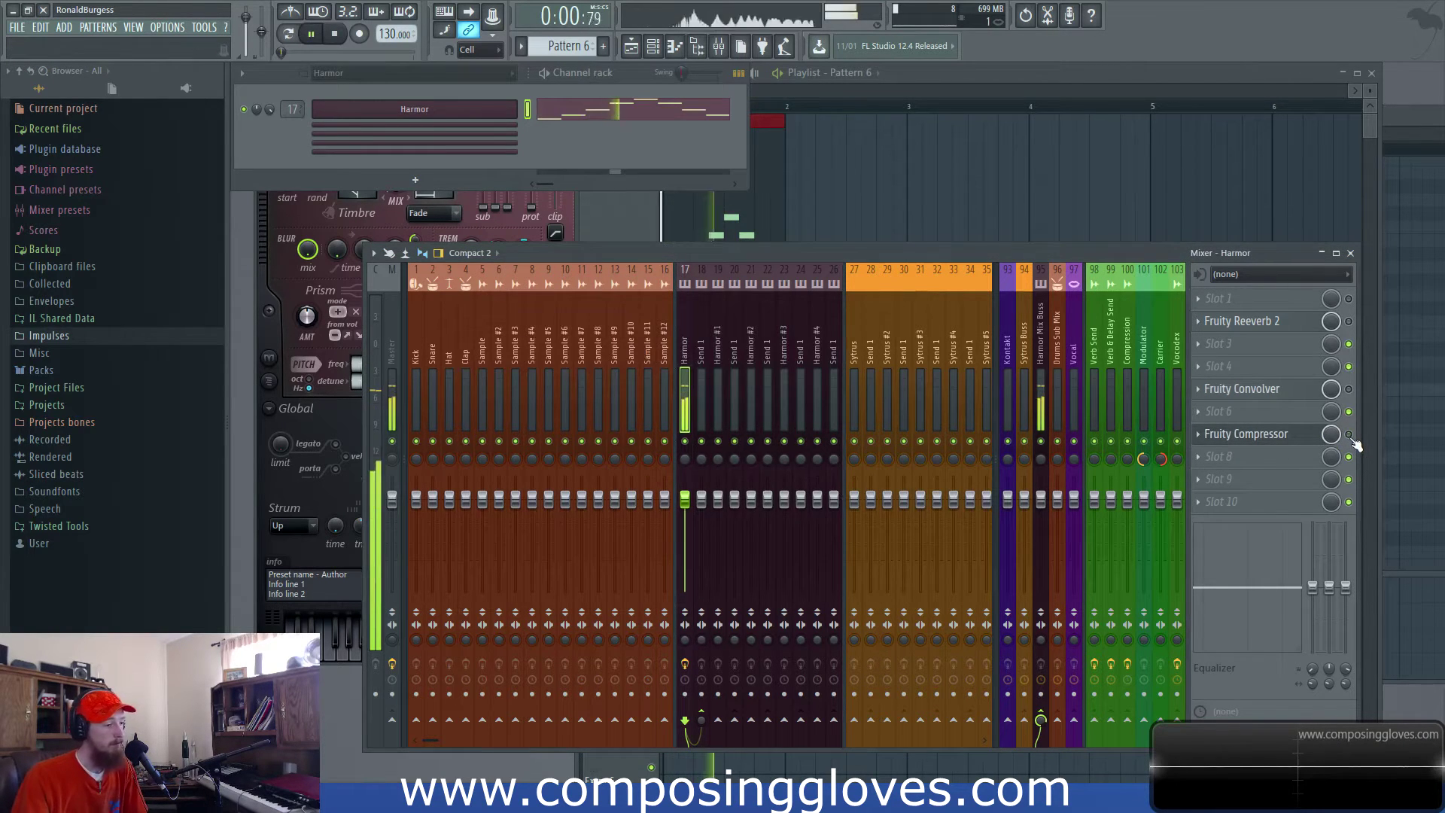
{"action": "key", "text": "space"}
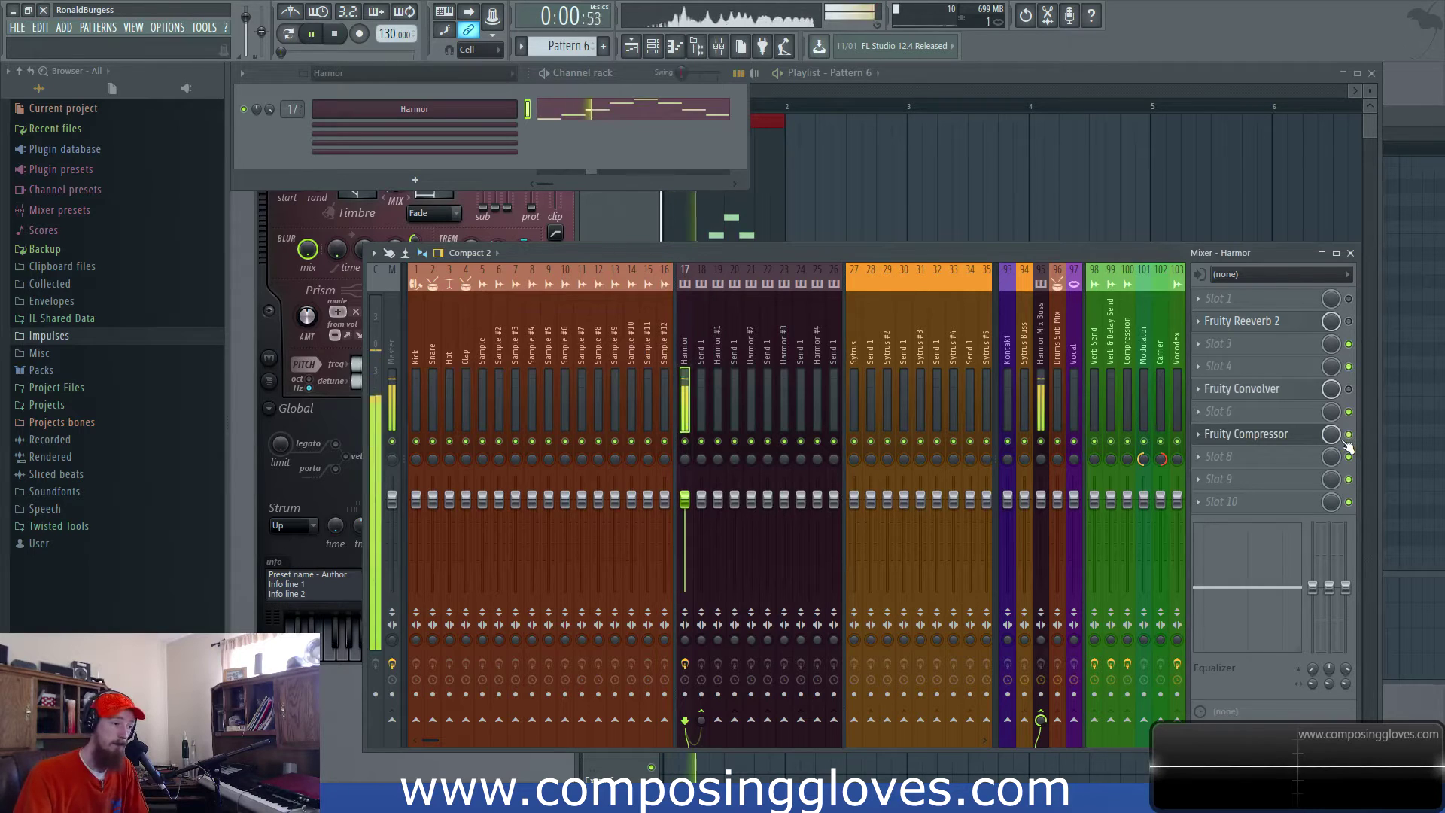
- Lower the Fruity Compressor gain to 10.6 dB, compare Pattern 6 with the effect bypassed and enabled, and close the plugin window
{"action": "left_click", "coordinate": [1287, 434]}
{"action": "scroll", "coordinate": [734, 346], "scroll_direction": "down", "scroll_amount": 3}
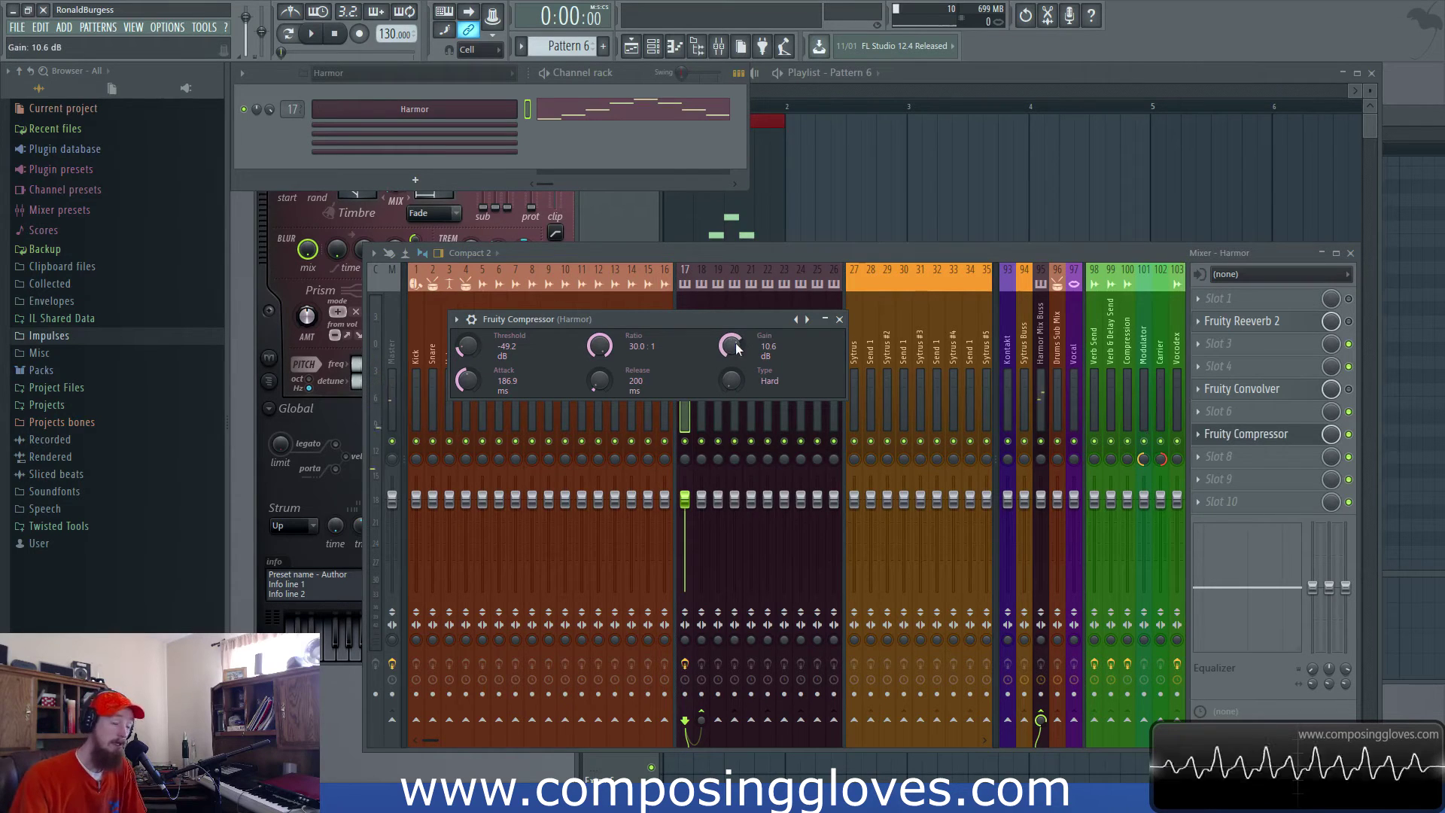
{"action": "left_click", "coordinate": [1323, 433]}
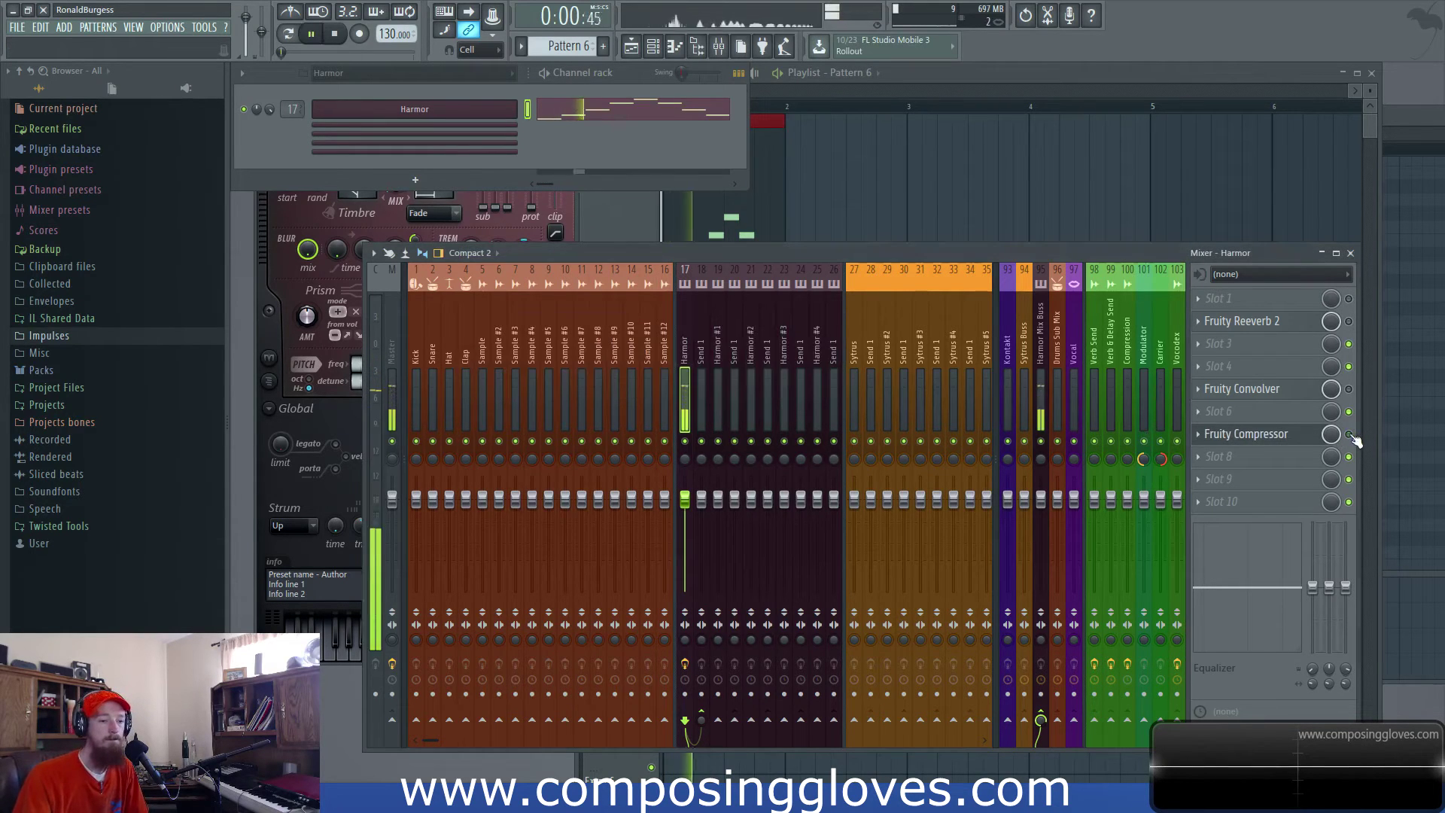
{"action": "key", "text": "space"}
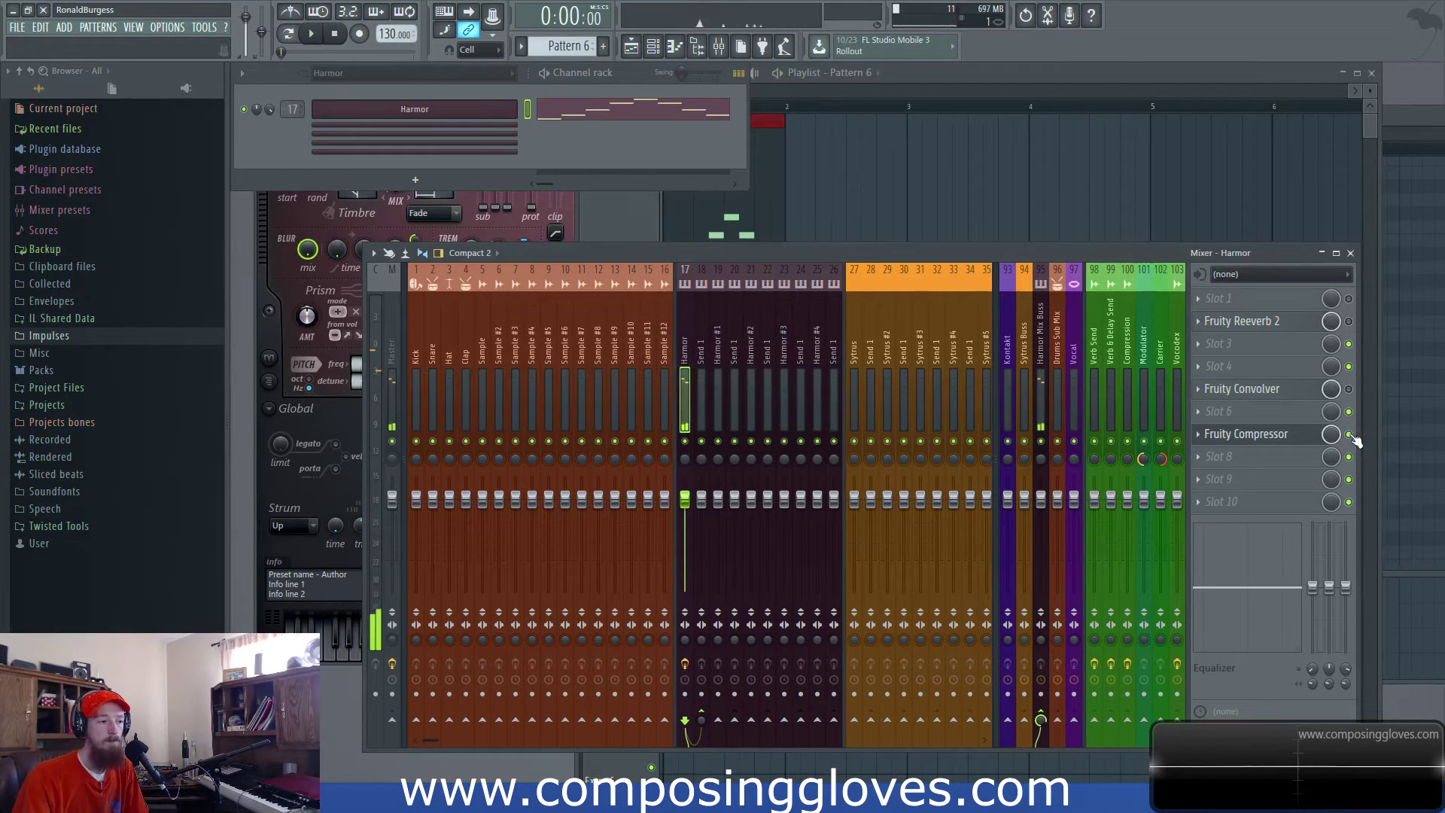
{"action": "left_click", "coordinate": [1245, 434]}
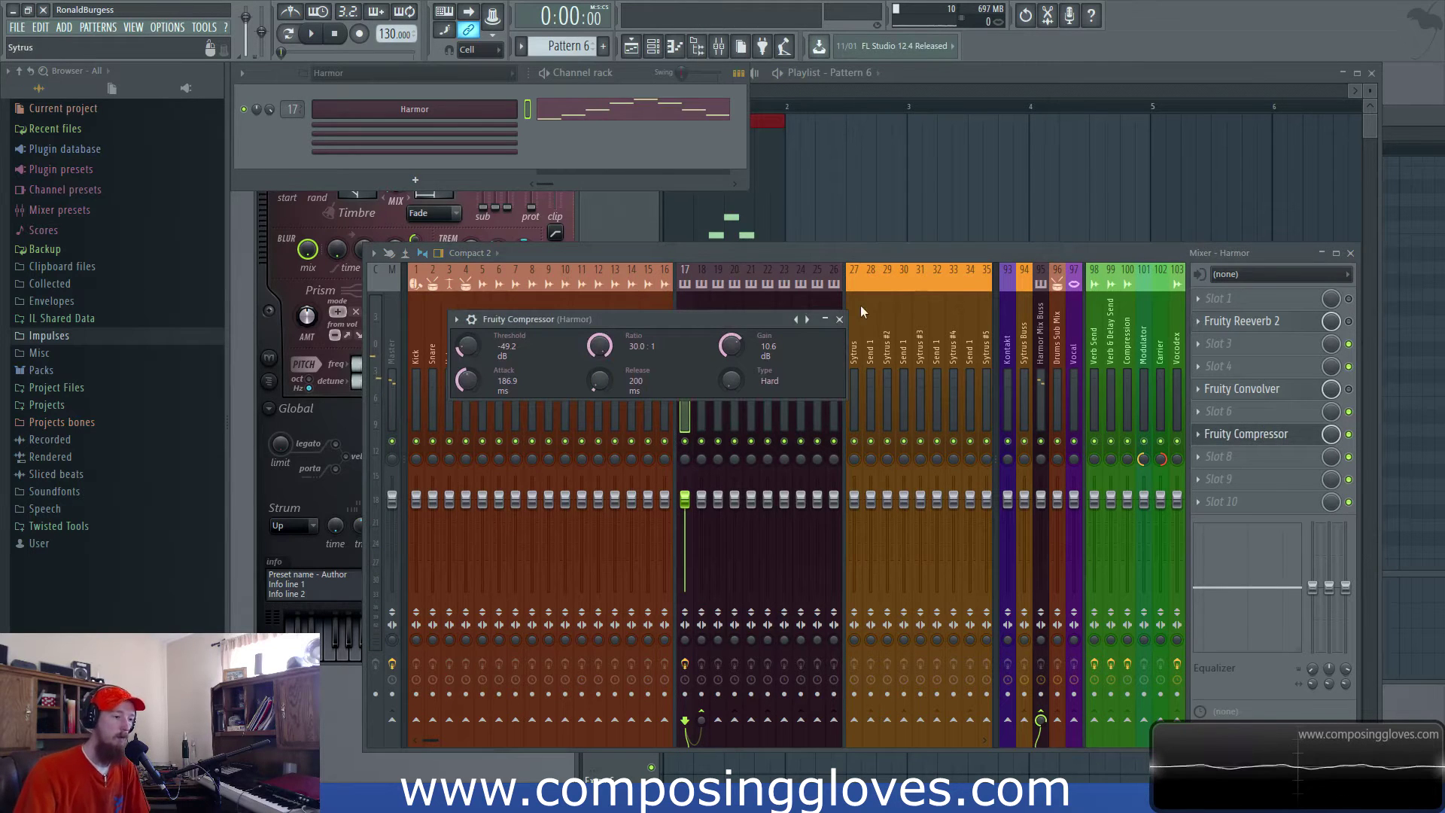
{"action": "left_click", "coordinate": [839, 318]}
- Bring the playlist forward and open the Sony folder inside Project Files in the browser
{"action": "key", "text": "F5"}
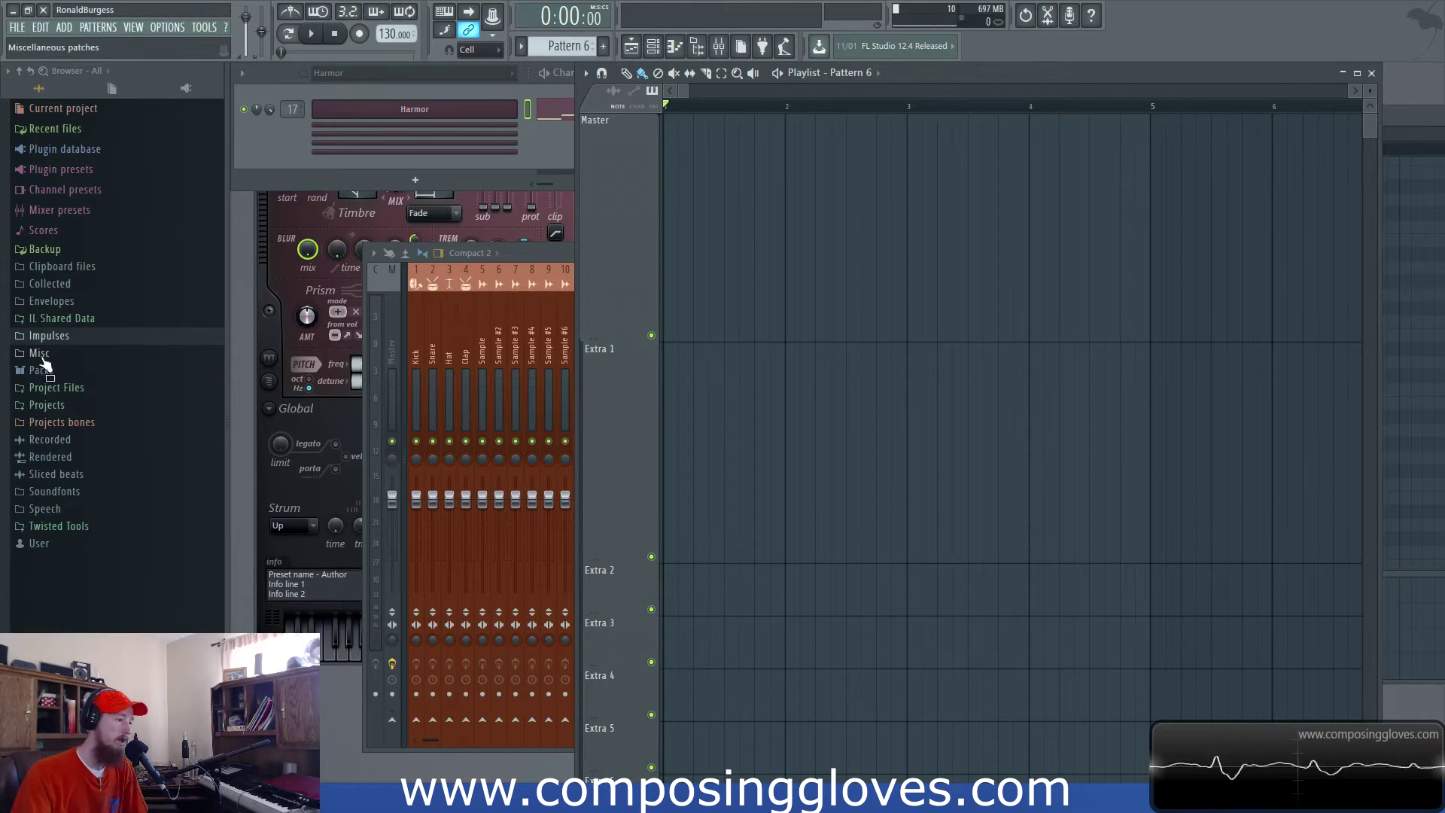
{"action": "left_click", "coordinate": [134, 388]}
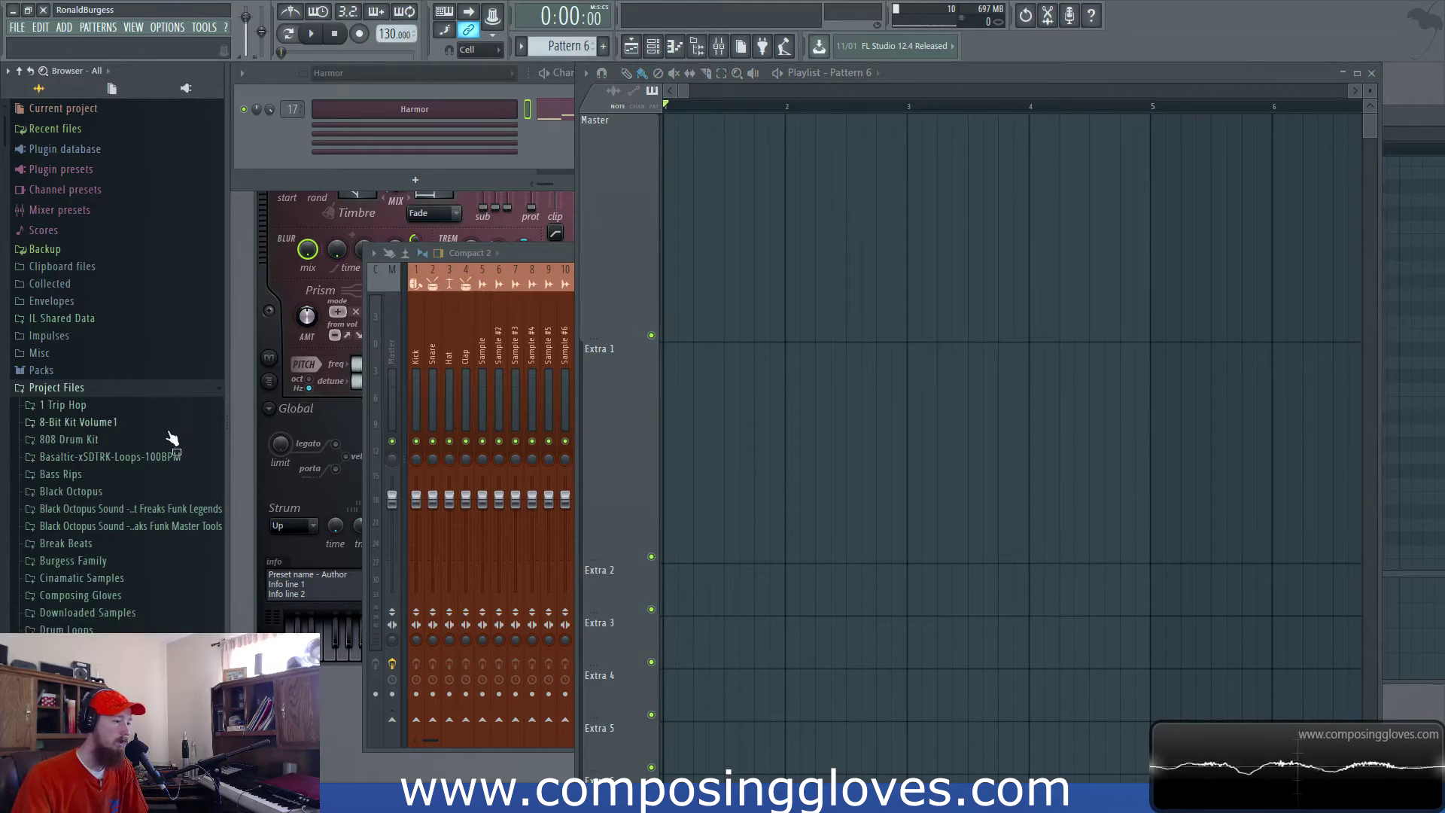
{"action": "scroll", "coordinate": [180, 519], "scroll_direction": "down", "scroll_amount": 2}
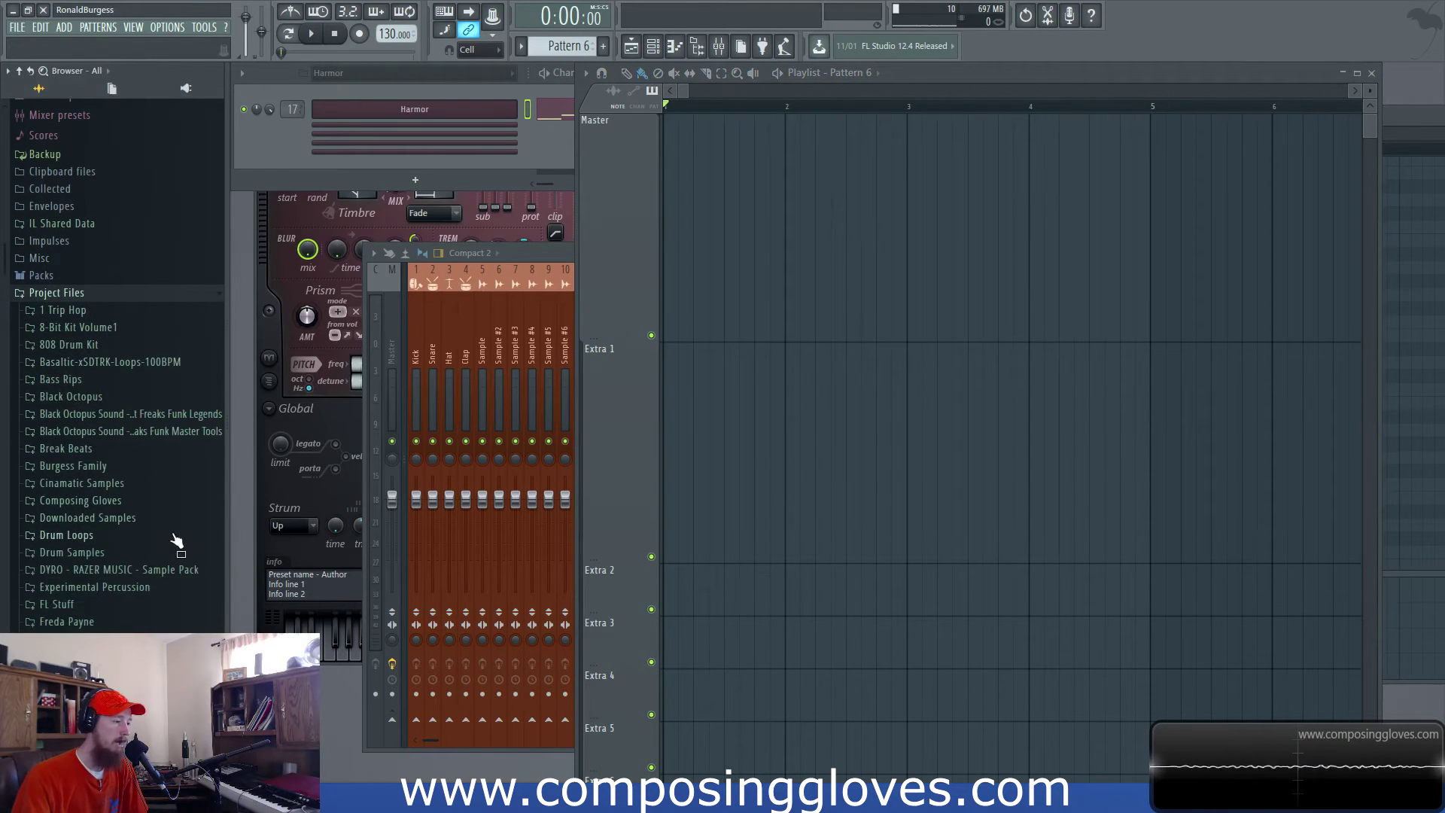
{"action": "scroll", "coordinate": [173, 536], "scroll_direction": "down", "scroll_amount": 2}
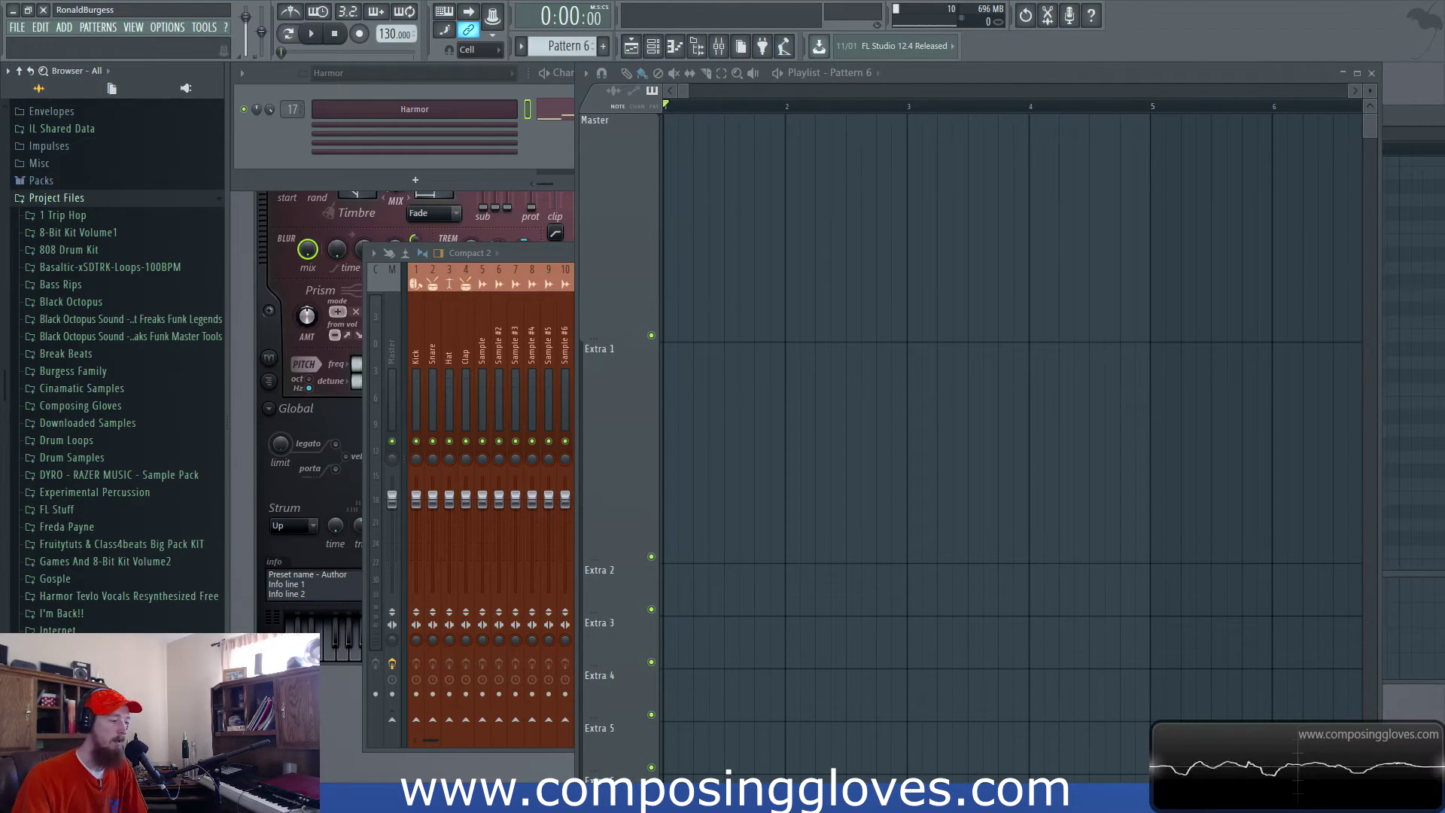
{"action": "scroll", "coordinate": [95, 580], "scroll_direction": "down", "scroll_amount": 6}
{"action": "left_click", "coordinate": [102, 485]}
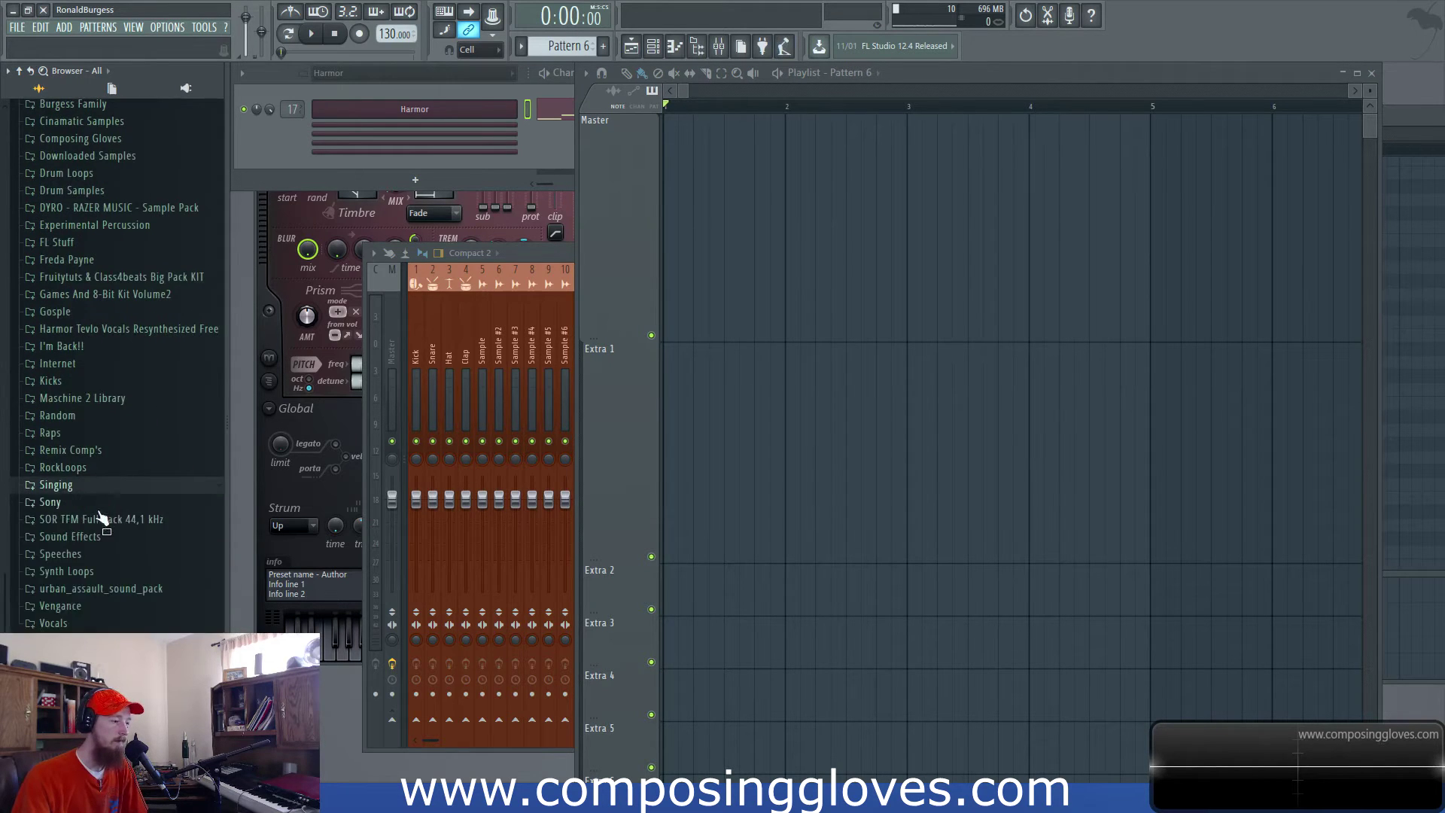
{"action": "left_click", "coordinate": [98, 502]}
- Expand 01_loops_and_songs through Loops and Songs, Loops and Basses to the Chapman Stick folder
{"action": "left_click", "coordinate": [167, 520]}
{"action": "left_click", "coordinate": [162, 538]}
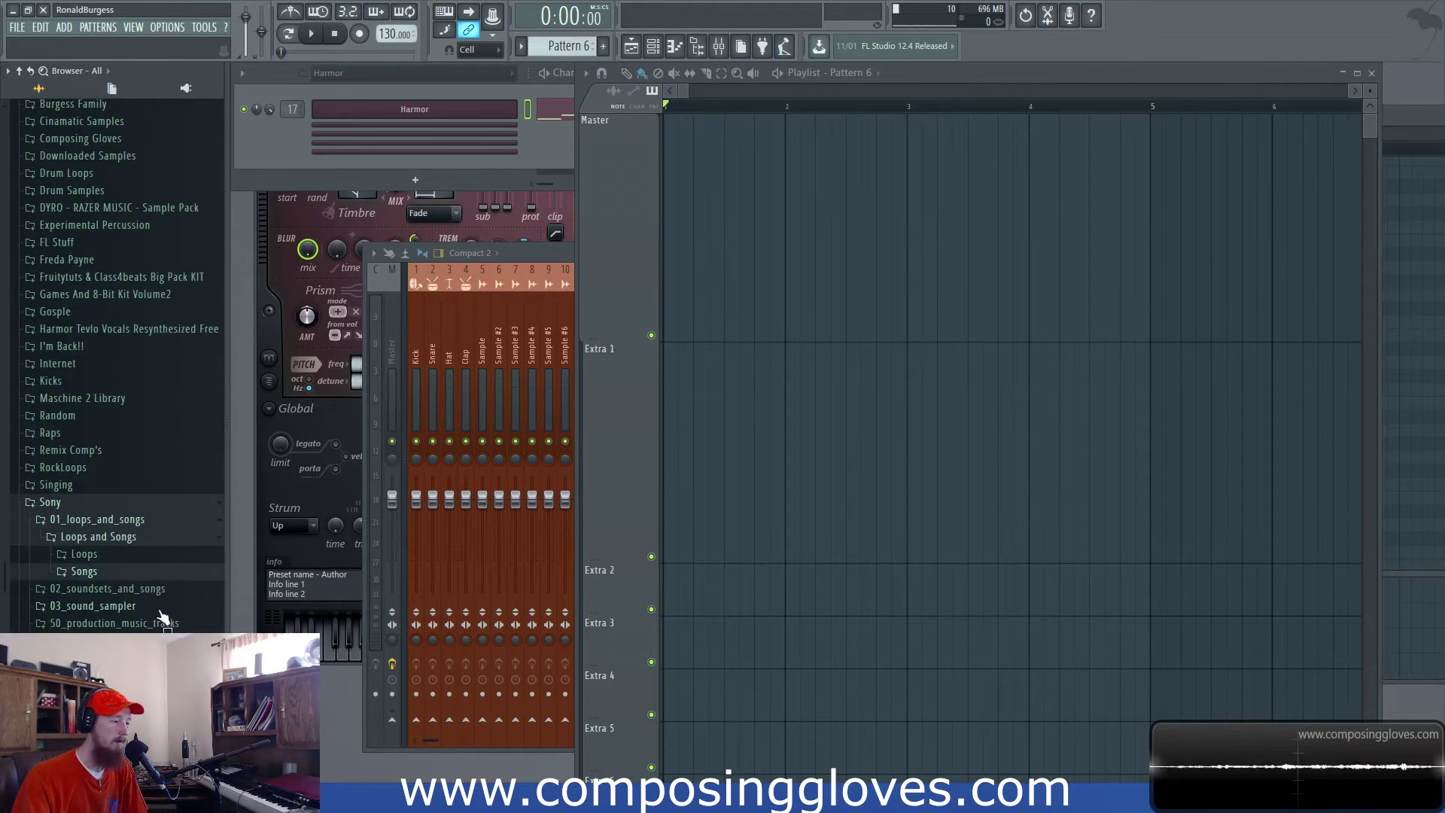
{"action": "left_click", "coordinate": [88, 558]}
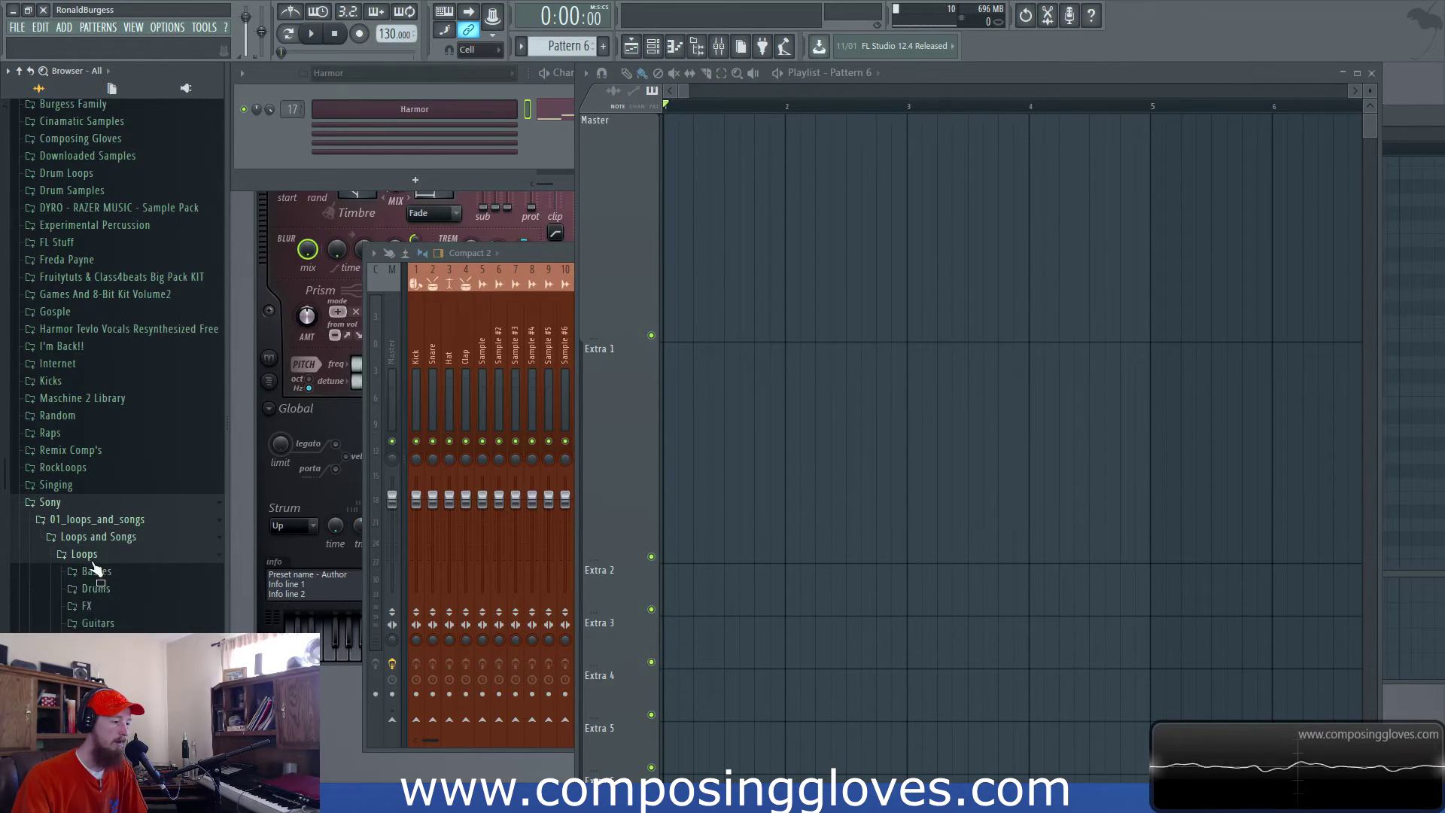
{"action": "left_click", "coordinate": [138, 572]}
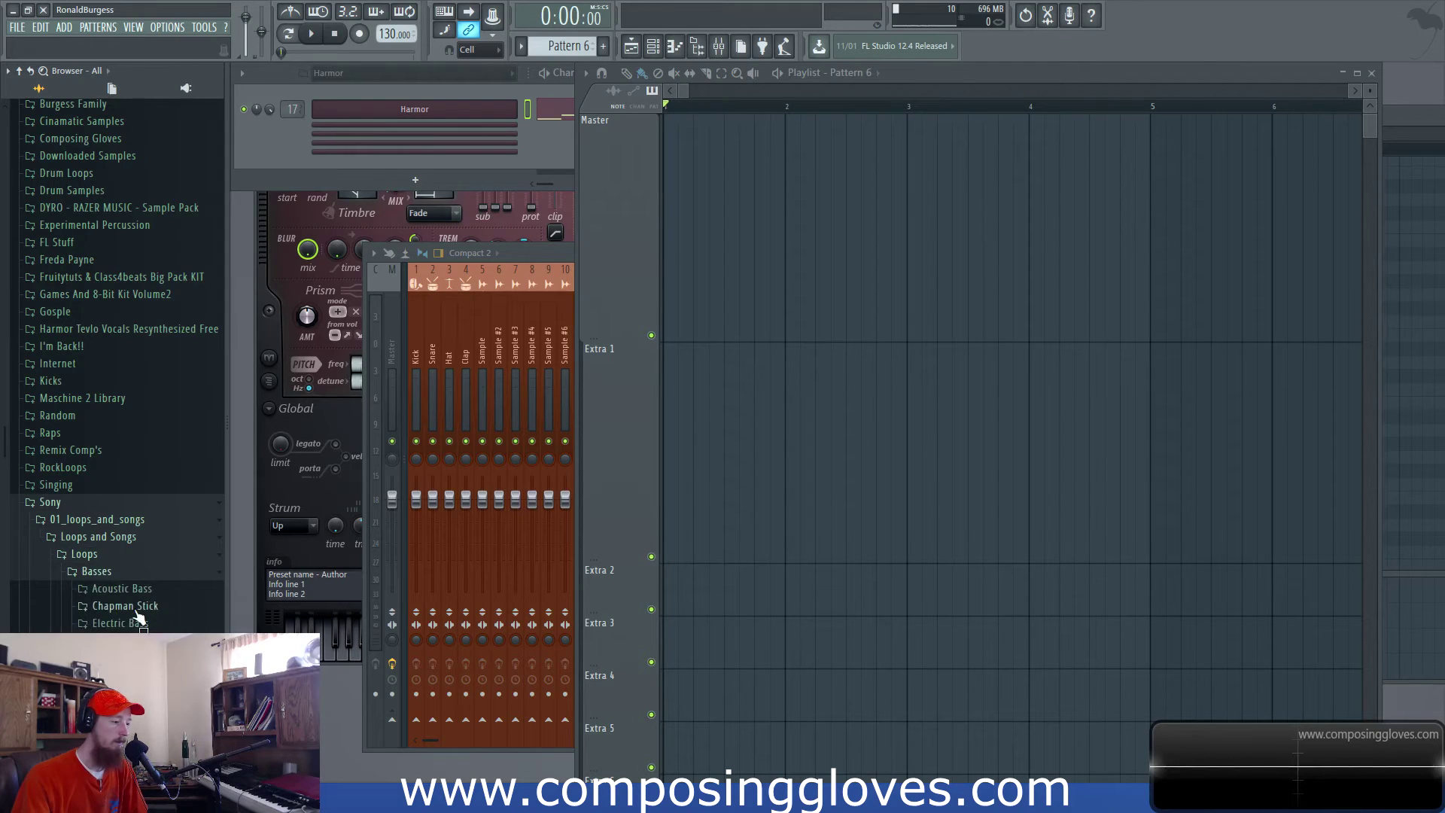
{"action": "left_click", "coordinate": [137, 611]}
- Place the Chapman Stick 03 loop at bar 1 of the Master playlist track and audition it
{"action": "left_click_drag", "start_coordinate": [128, 657], "coordinate": [730, 248]}
{"action": "scroll", "coordinate": [745, 120], "scroll_direction": "up", "scroll_amount": 3}
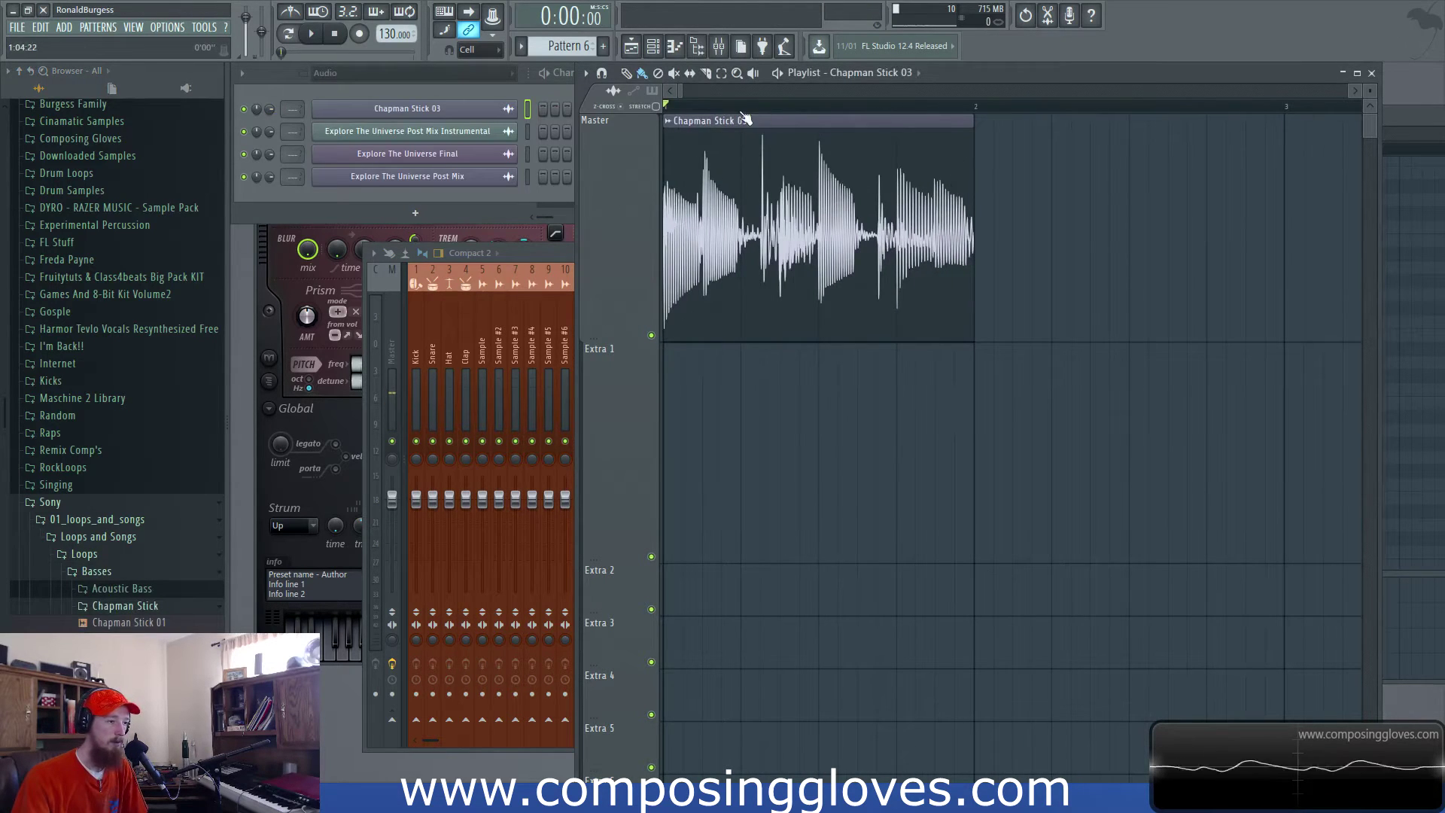
{"action": "key", "text": "space"}
{"action": "key", "text": "space"}
- Duplicate the Chapman Stick 03 clip end to end until eight copies fill bars 1 to 8
{"action": "left_click", "coordinate": [783, 259]}
{"action": "scroll", "coordinate": [781, 258], "scroll_direction": "down", "scroll_amount": 3}
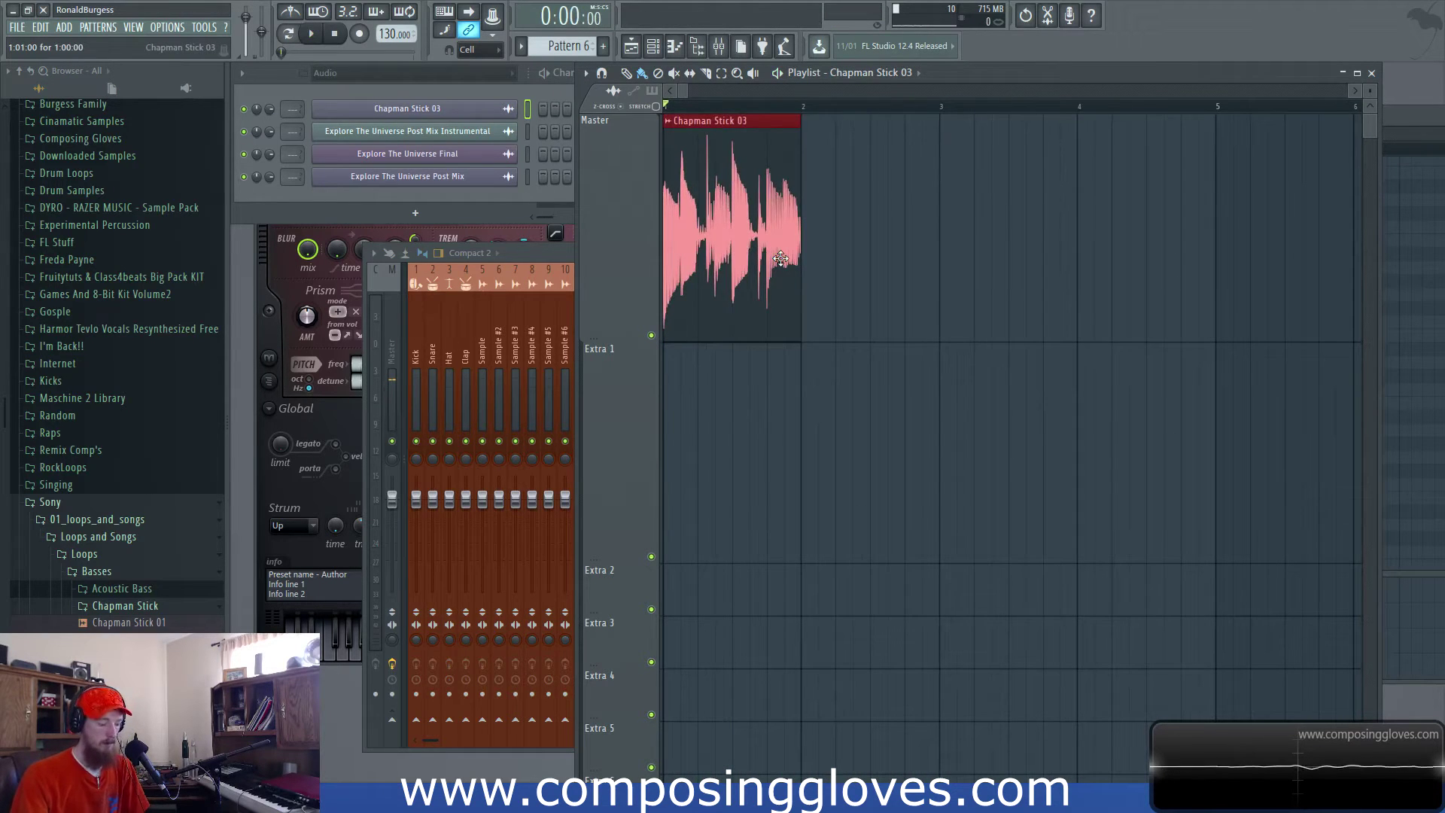
{"action": "key", "text": "ctrl+b"}
{"action": "key", "text": "ctrl+b"}
{"action": "key", "text": "ctrl+b"}
{"action": "key", "text": "ctrl+b"}
{"action": "key", "text": "ctrl+b"}
{"action": "scroll", "coordinate": [934, 227], "scroll_direction": "down", "scroll_amount": 3}
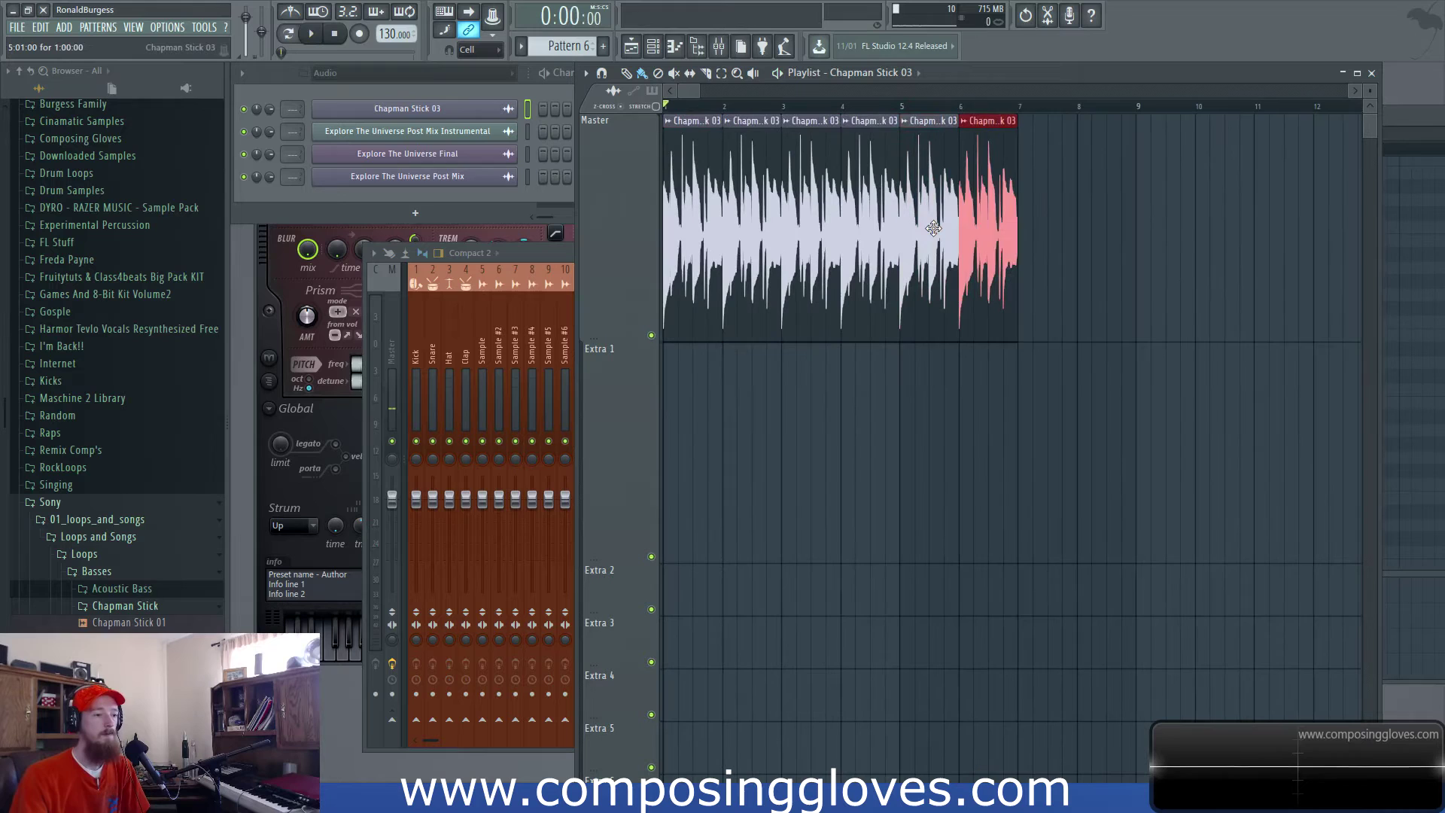
{"action": "key", "text": "ctrl+b"}
{"action": "key", "text": "ctrl+b"}
- Play the Chapman Stick 03 clips, route their channel to mixer track 53 and show the mixer
{"action": "key", "text": "space"}
{"action": "double_click", "coordinate": [707, 209]}
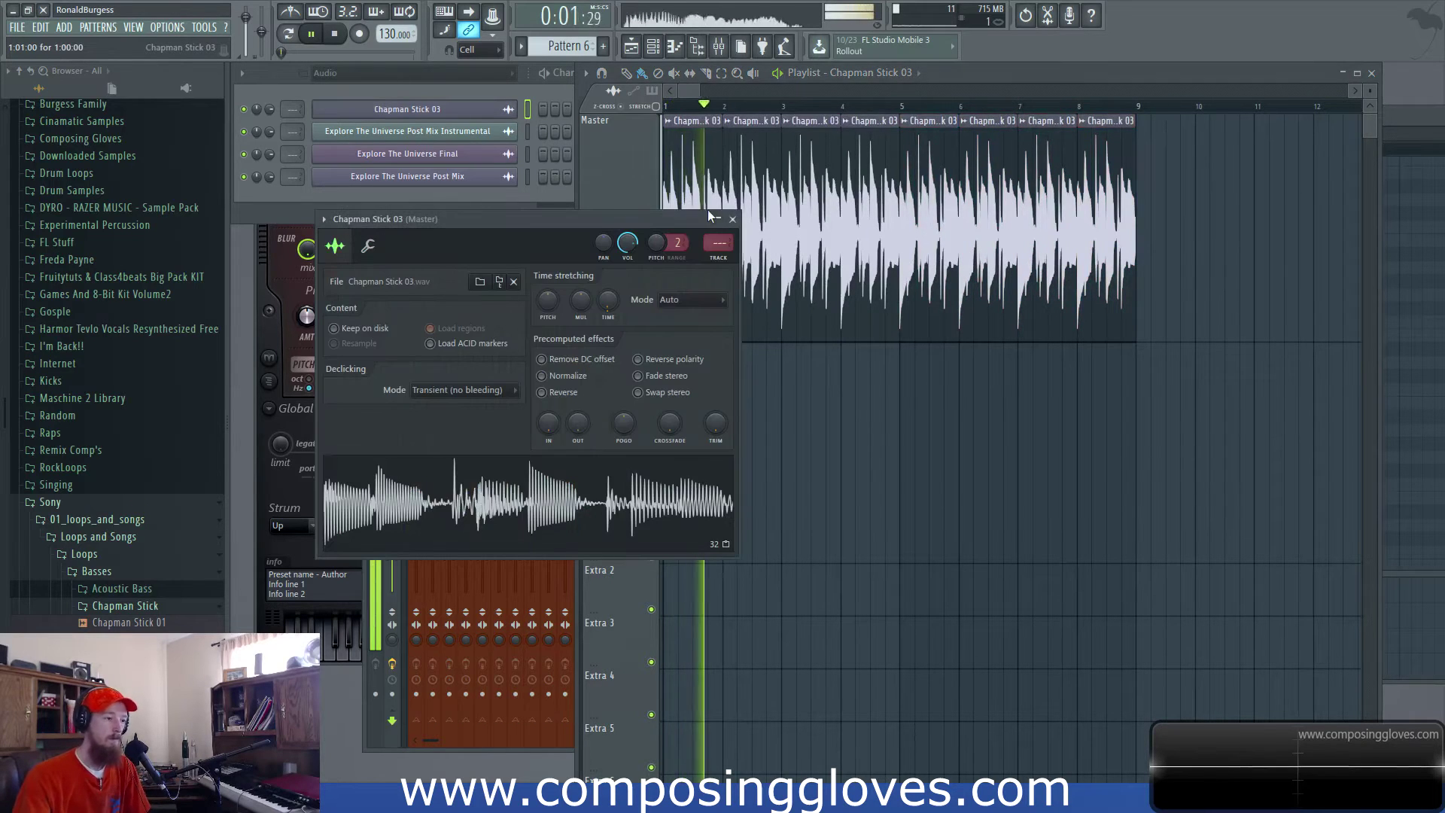
{"action": "key", "text": "ctrl+l"}
{"action": "key", "text": "F9"}
{"action": "key", "text": "space"}
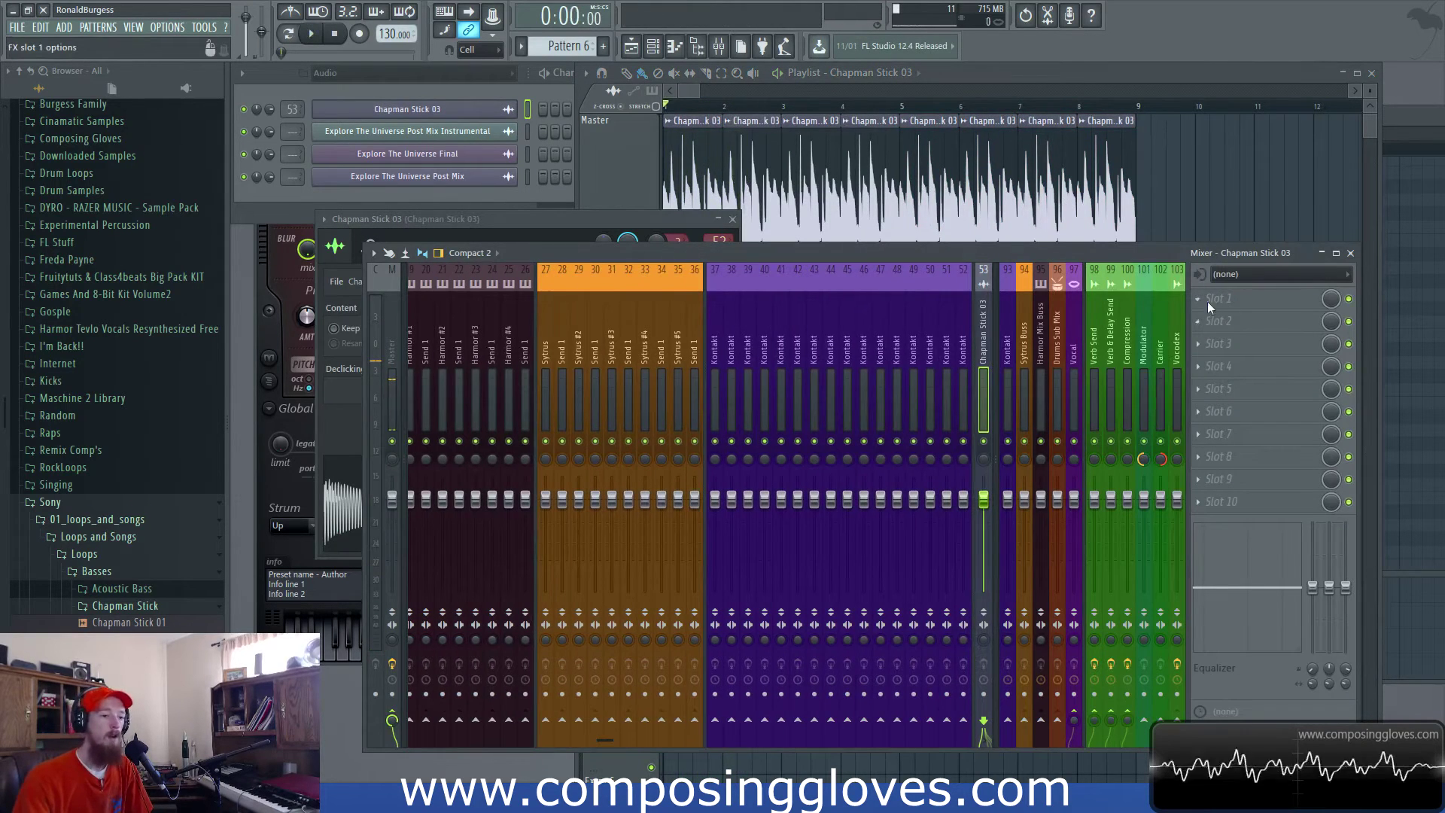
- Examine the Chapman Stick 03 clip's waveform and its transients up close in the playlist
{"action": "left_click", "coordinate": [1207, 301]}
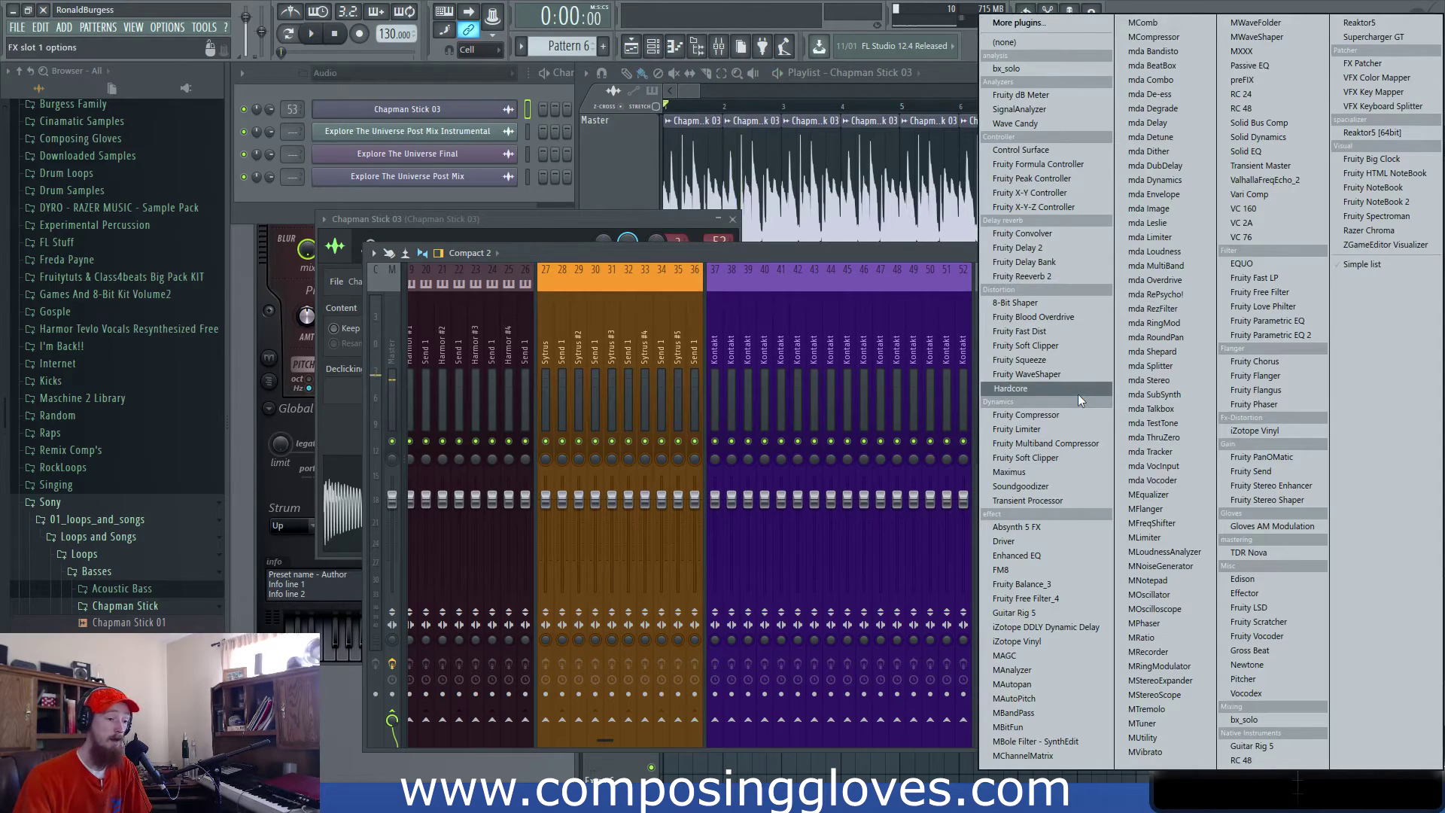
{"action": "left_click", "coordinate": [691, 90]}
{"action": "double_click", "coordinate": [880, 236]}
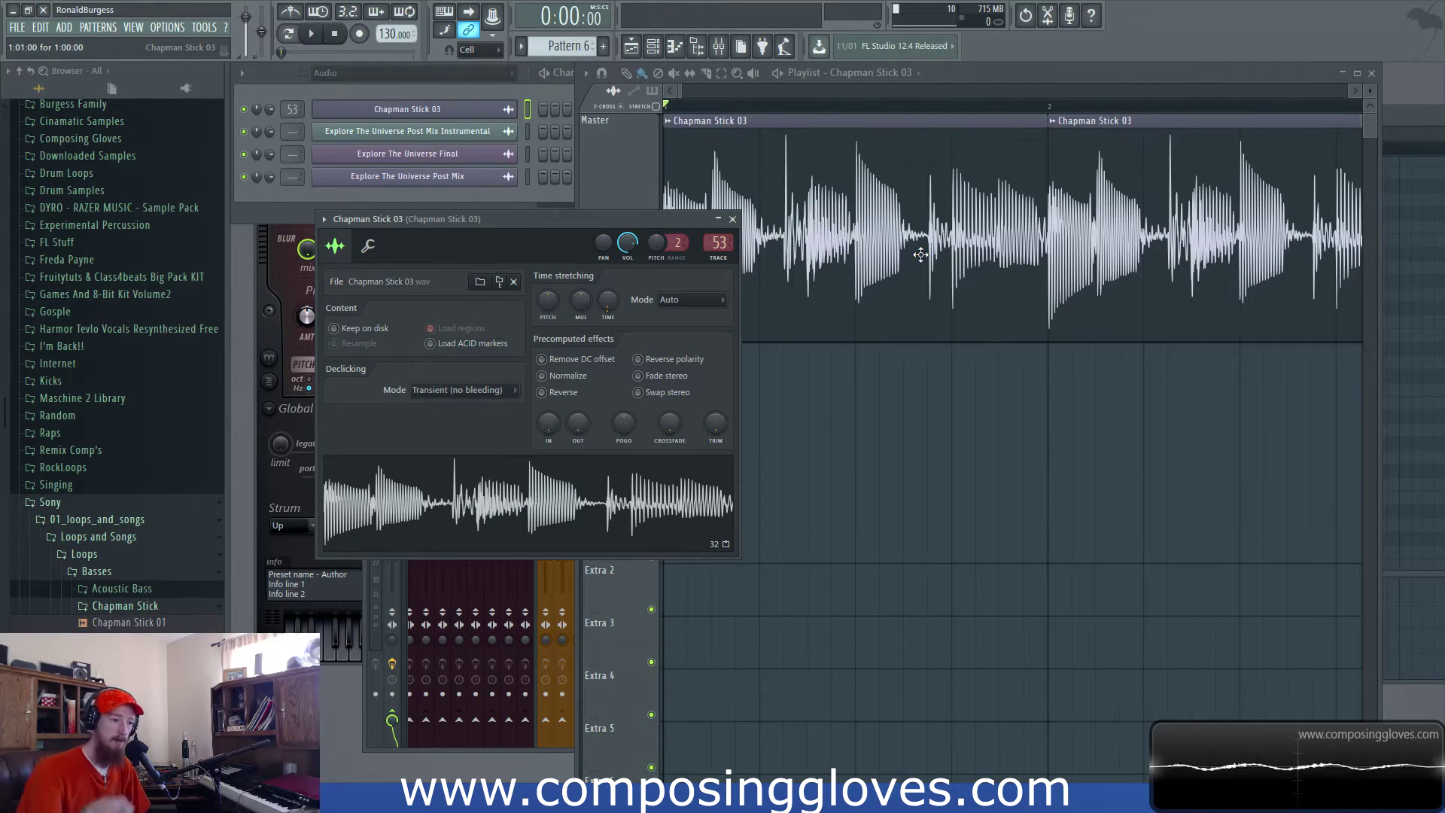
{"action": "scroll", "coordinate": [831, 266], "scroll_direction": "up", "scroll_amount": 5}
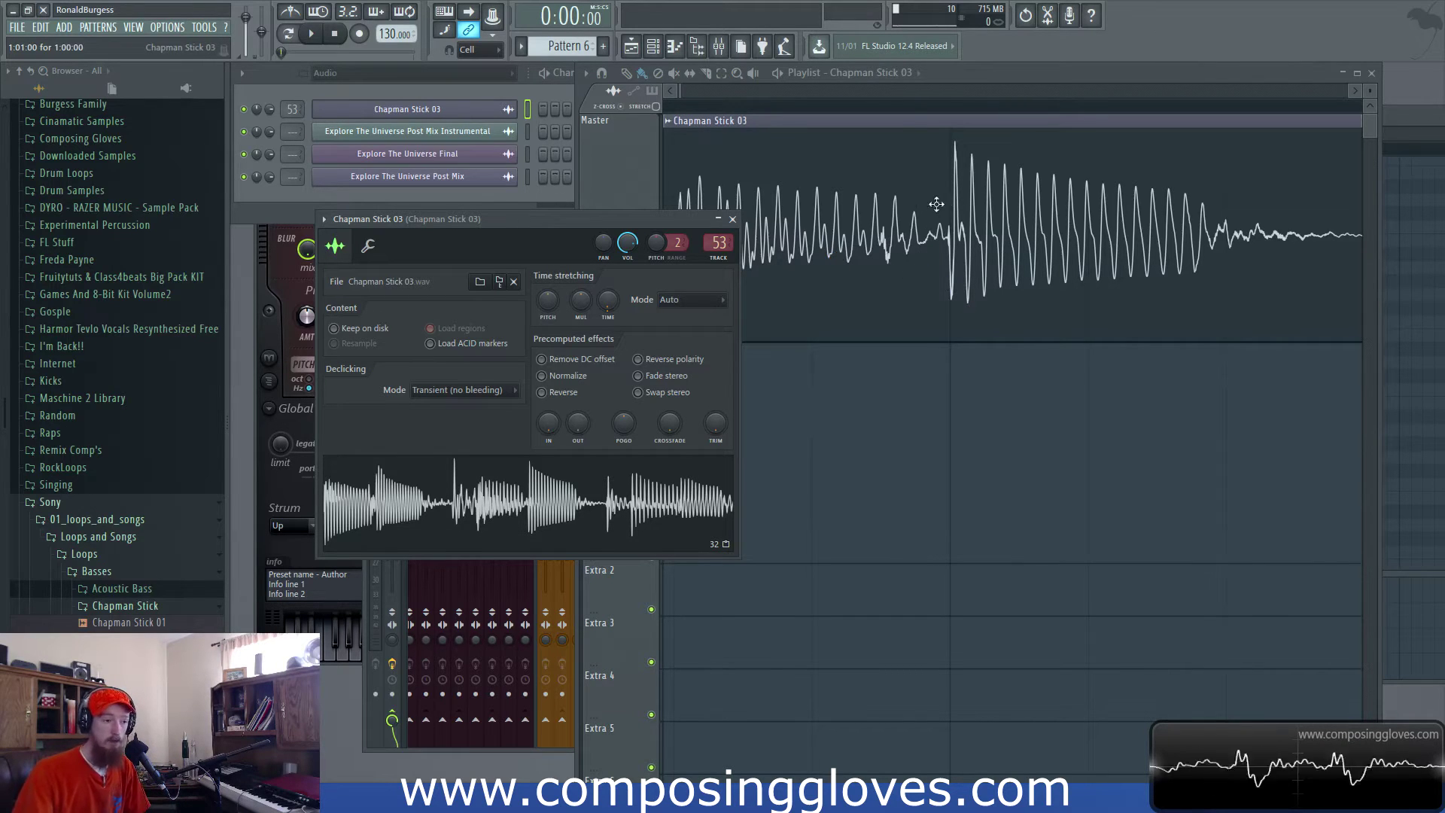
- Load Fruity Compressor in the first effect slot of the Chapman Stick 03 mixer track
{"action": "left_click_drag", "start_coordinate": [951, 204], "coordinate": [1249, 254]}
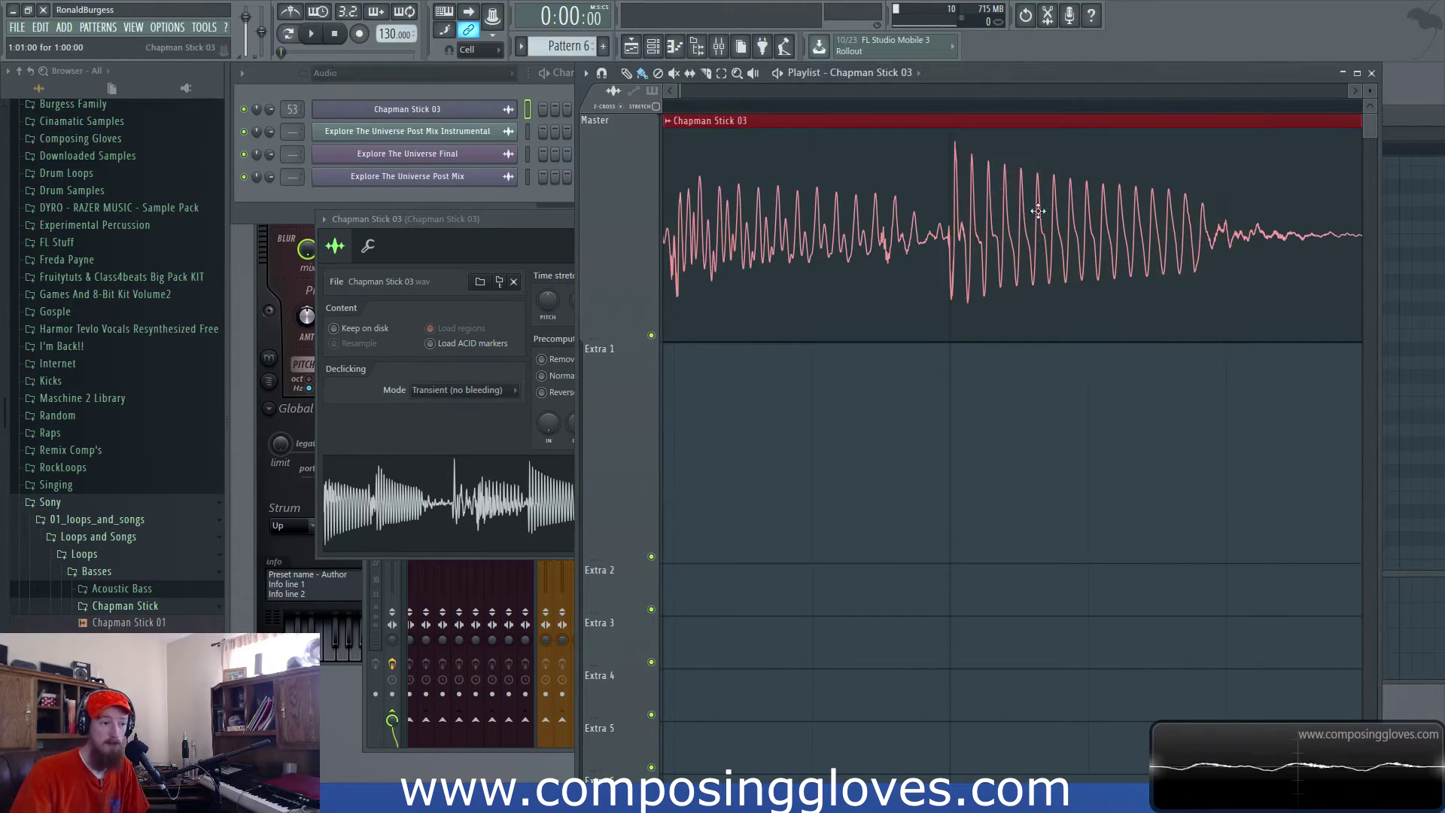
{"action": "left_click", "coordinate": [718, 46]}
{"action": "scroll", "coordinate": [895, 335], "scroll_direction": "down", "scroll_amount": 3}
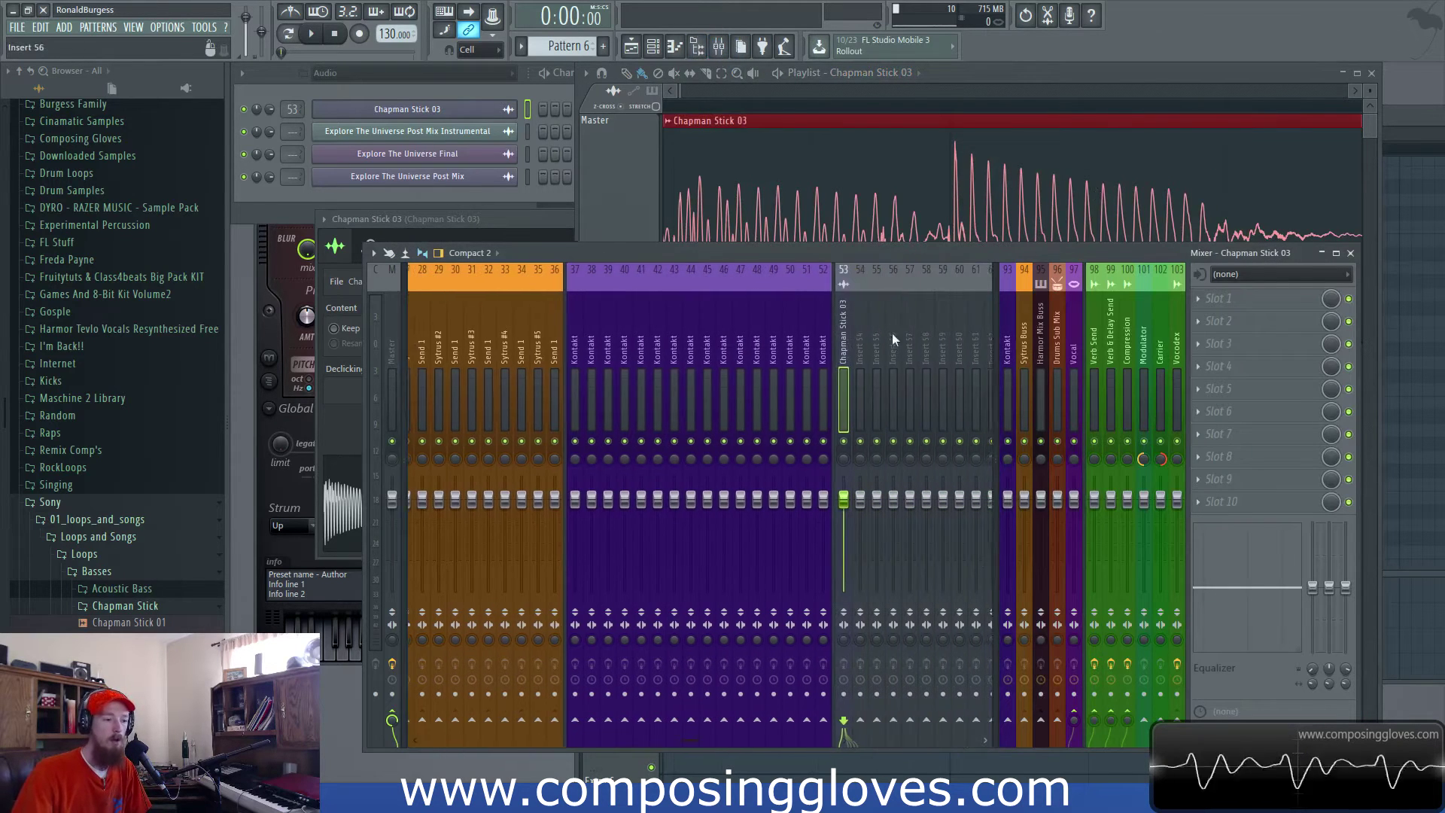
{"action": "left_click", "coordinate": [1231, 298]}
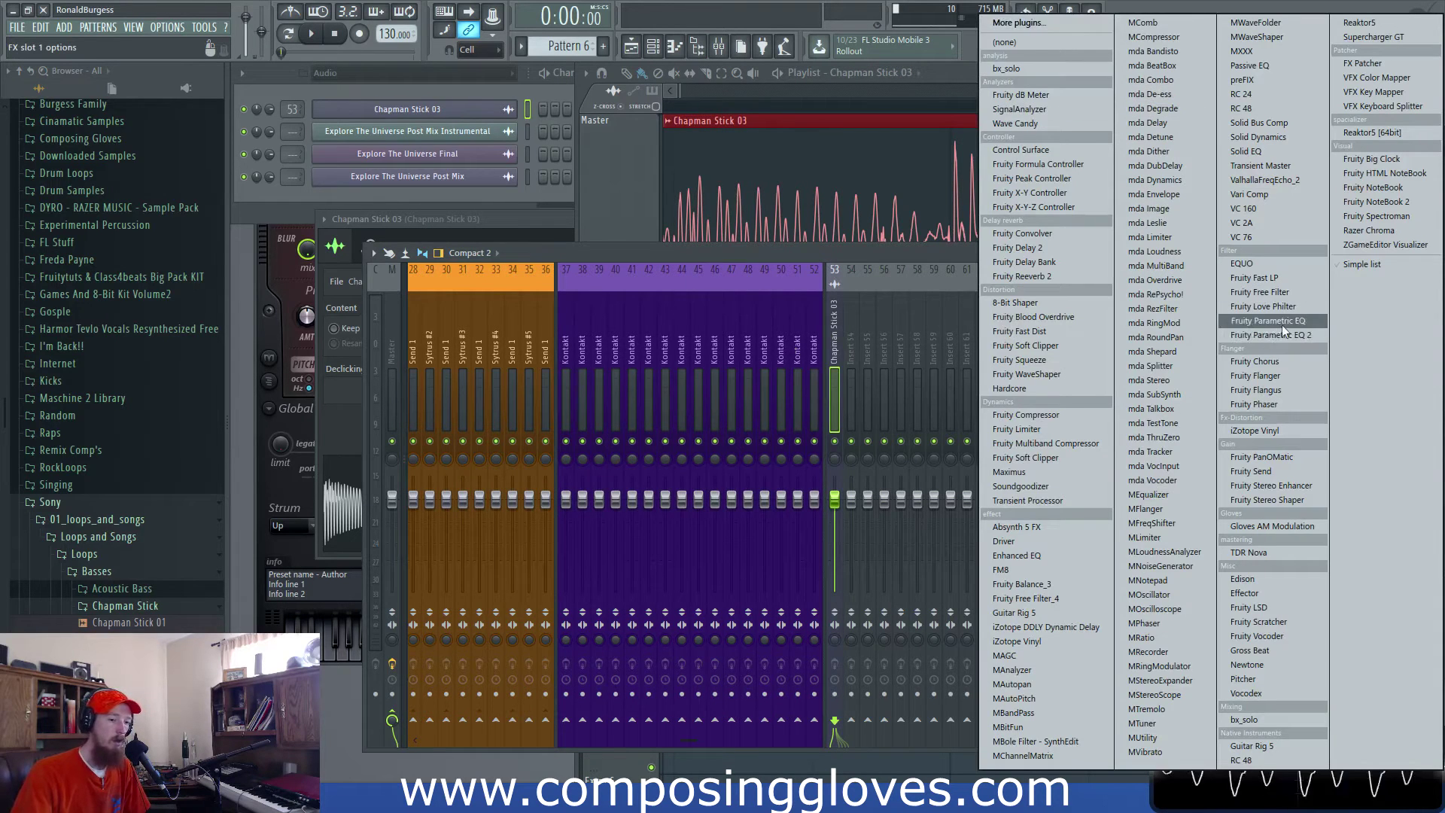
{"action": "left_click", "coordinate": [1101, 473]}
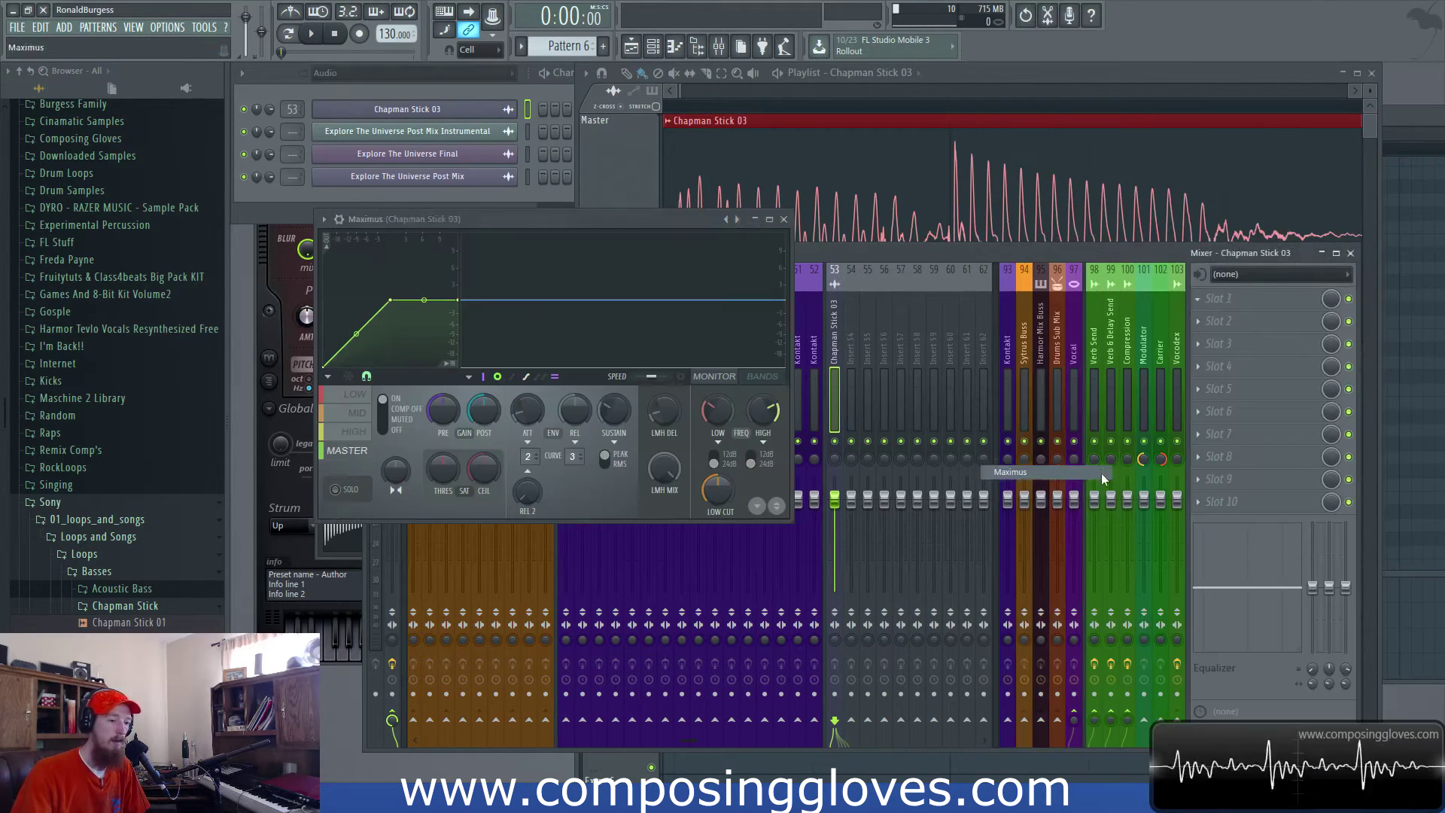
{"action": "left_click", "coordinate": [1197, 299]}
{"action": "mouse_move", "coordinate": [1242, 319]}
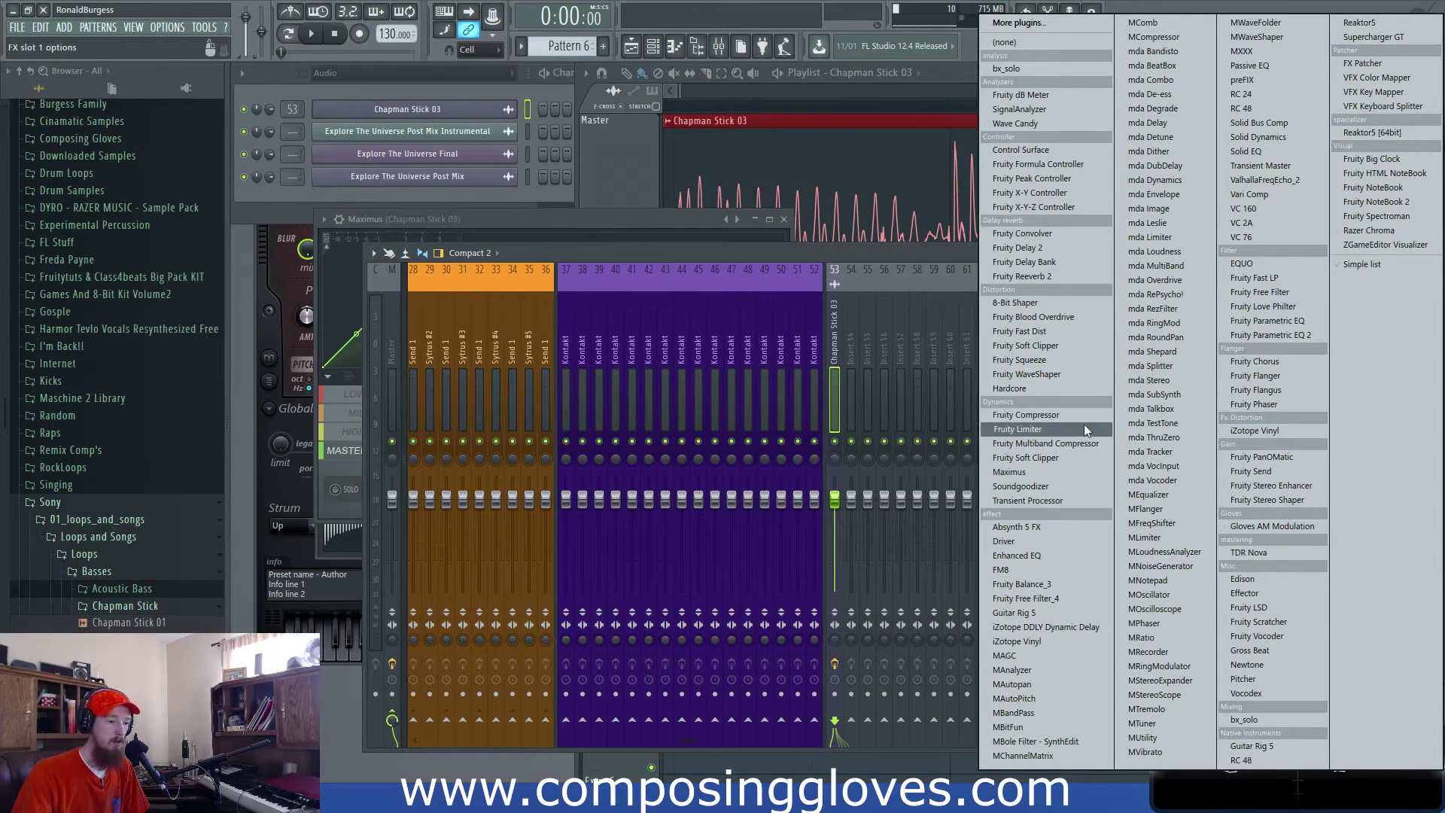
{"action": "left_click", "coordinate": [1062, 415]}
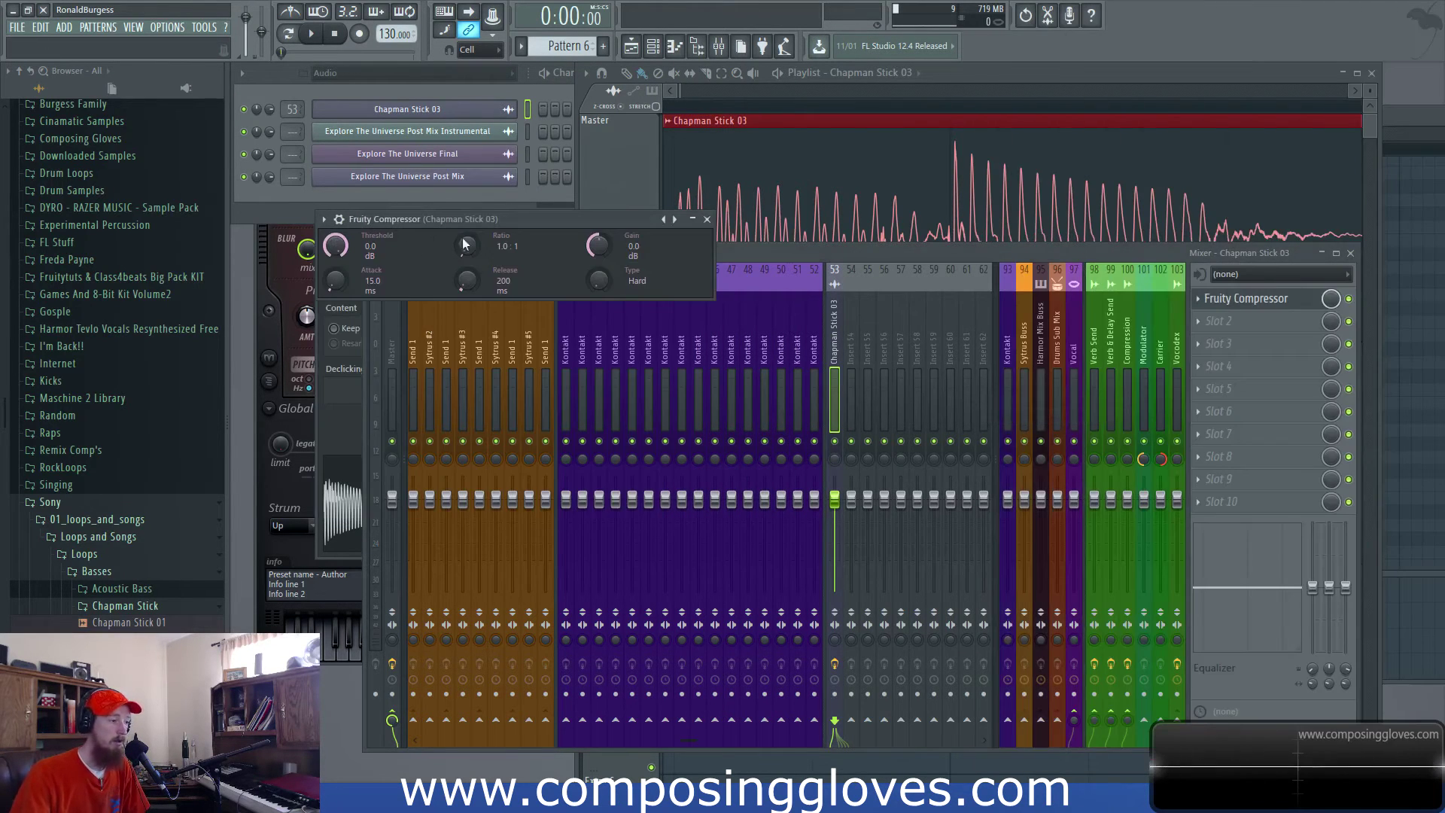
- Audition the loop with the Fruity Compressor threshold at -28.1 dB and the ratio at 21.7:1
{"action": "left_click_drag", "start_coordinate": [341, 256], "coordinate": [342, 265]}
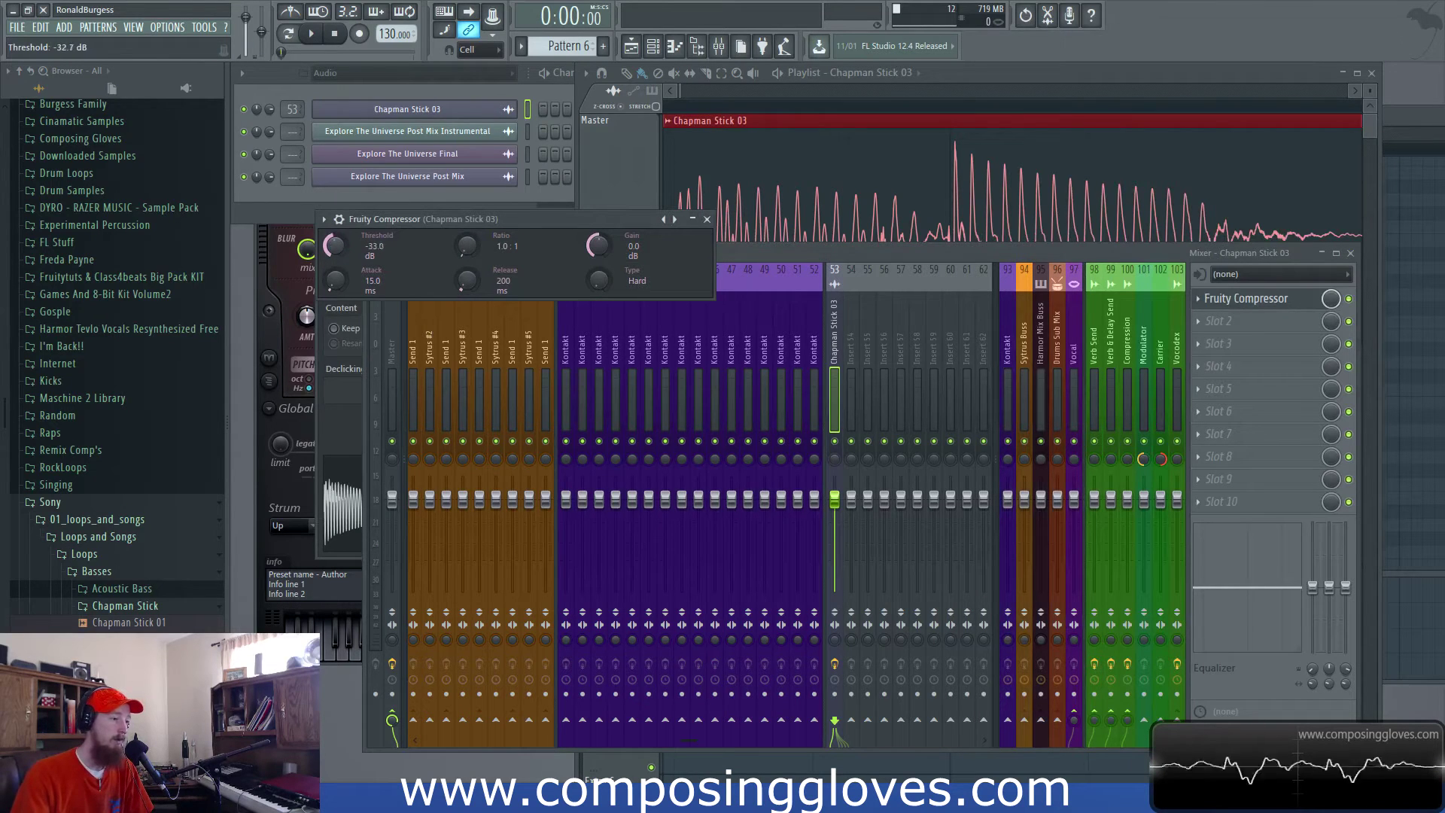
{"action": "key", "text": "space"}
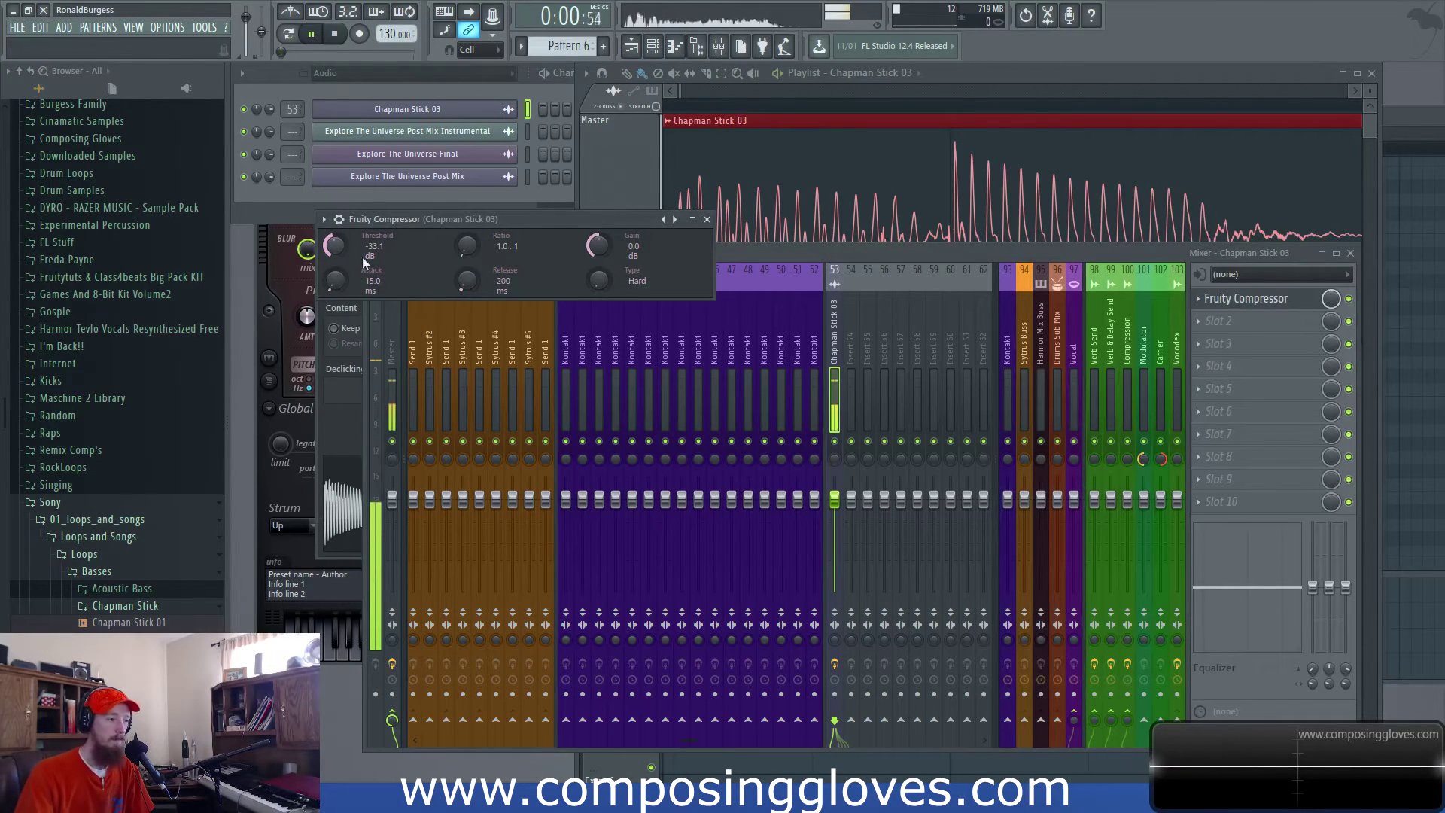
{"action": "key", "text": "space"}
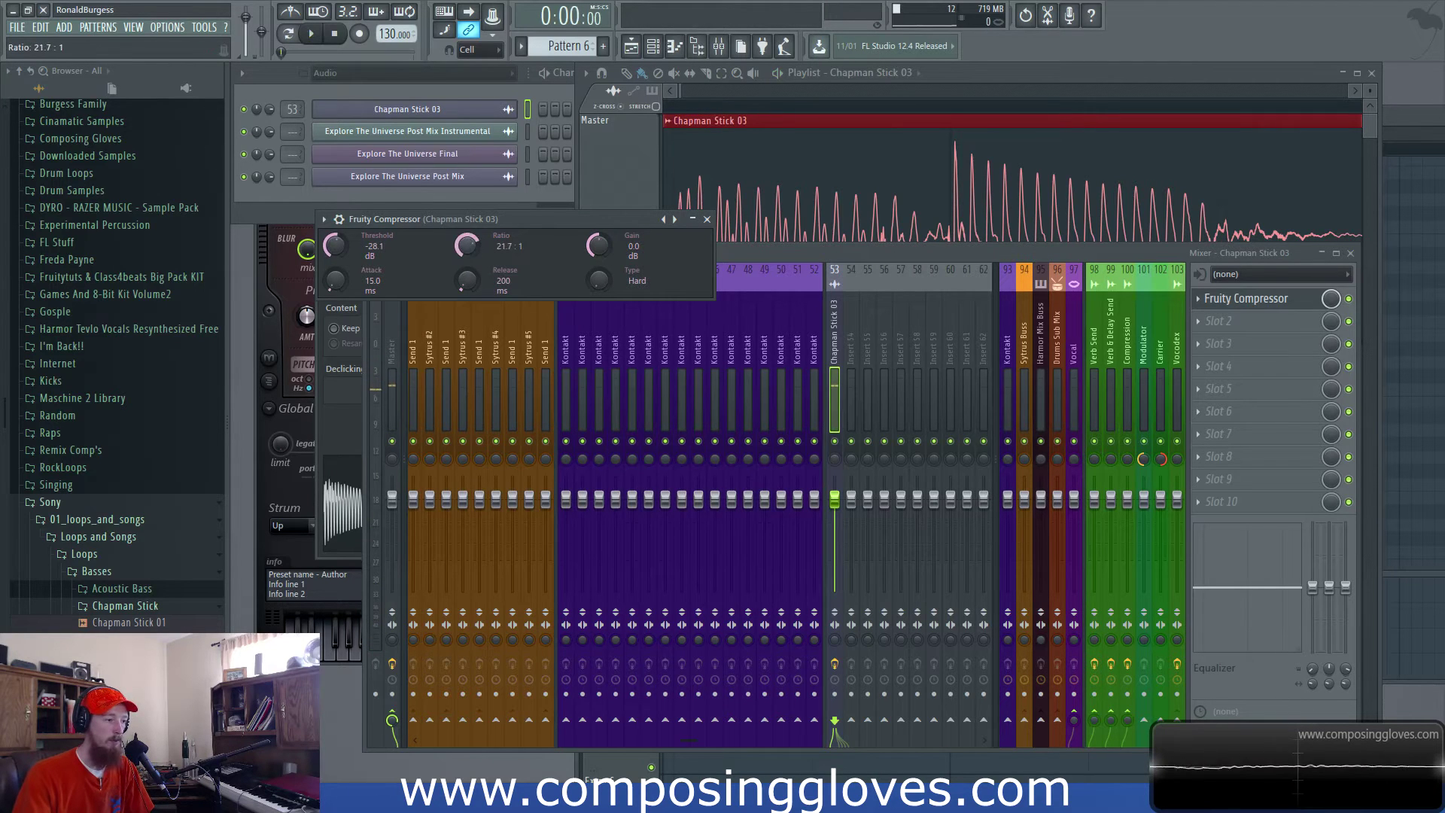
{"action": "key", "text": "space"}
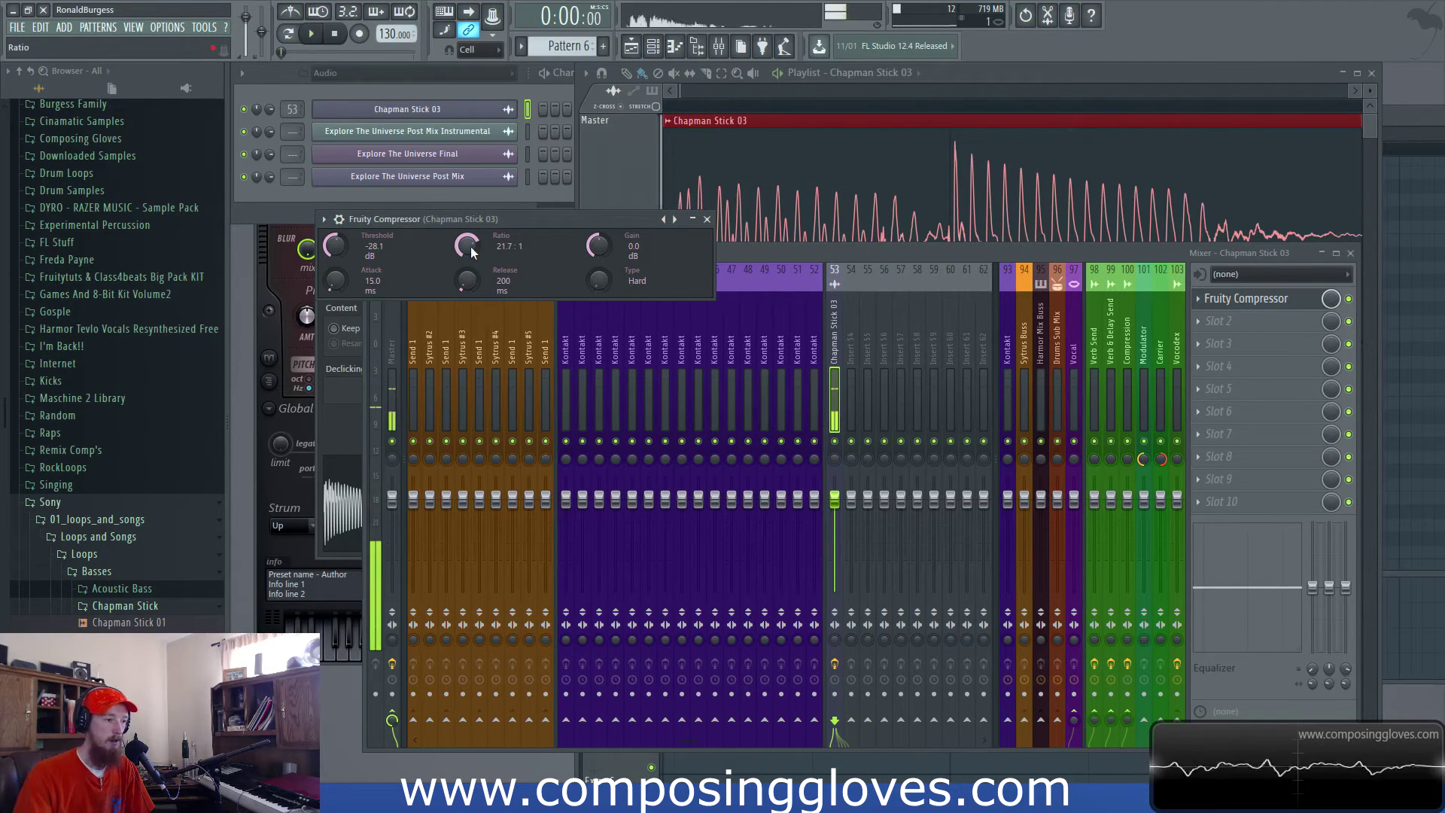
- Lower the Fruity Compressor ratio to 5.3:1 and audition the Chapman Stick loop
{"action": "scroll", "coordinate": [472, 246], "scroll_direction": "down", "scroll_amount": 3}
{"action": "key", "text": "space"}
{"action": "scroll", "coordinate": [471, 246], "scroll_direction": "down", "scroll_amount": 4}
{"action": "key", "text": "space"}
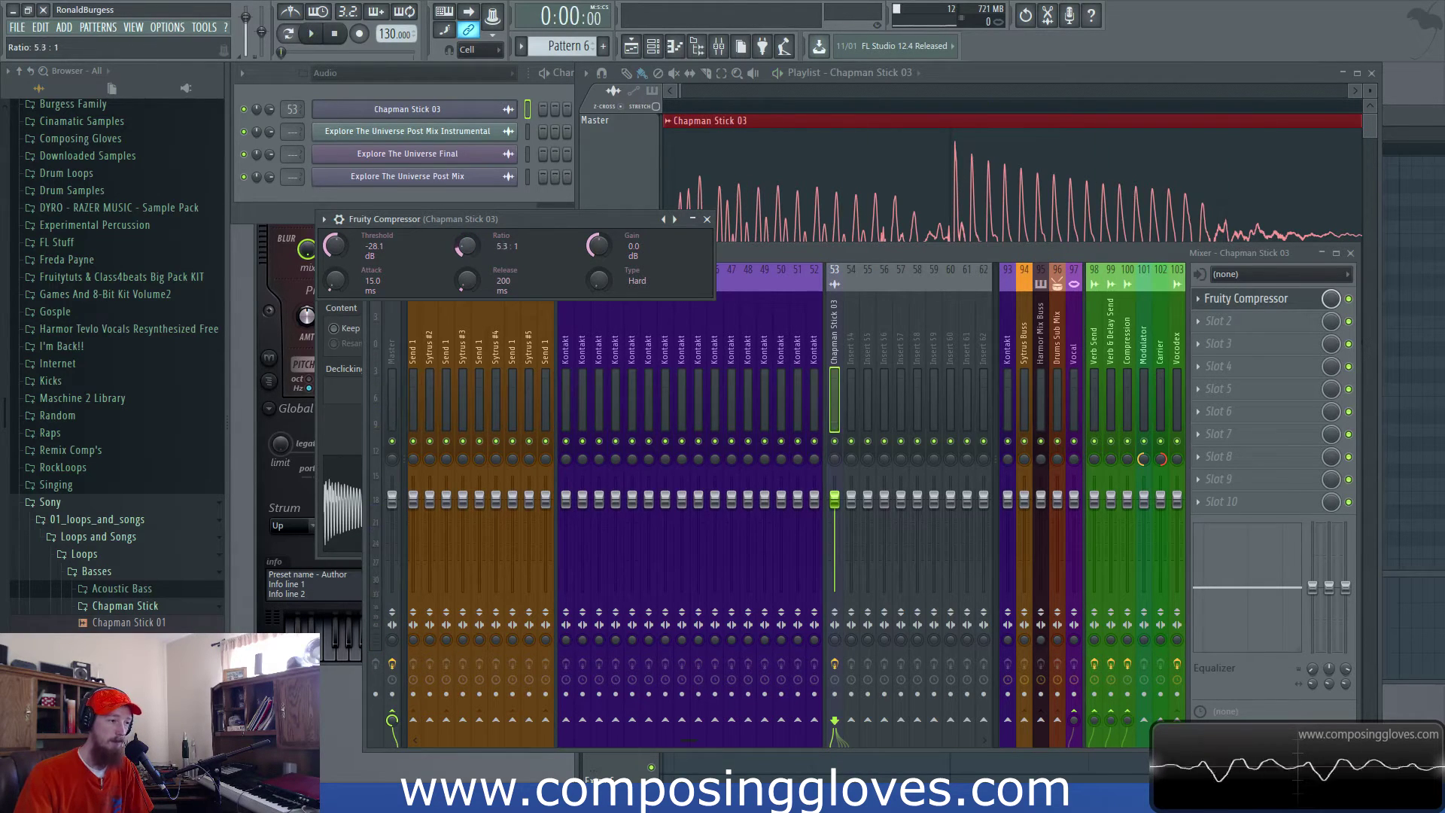
{"action": "key", "text": "space"}
{"action": "key", "text": "space"}
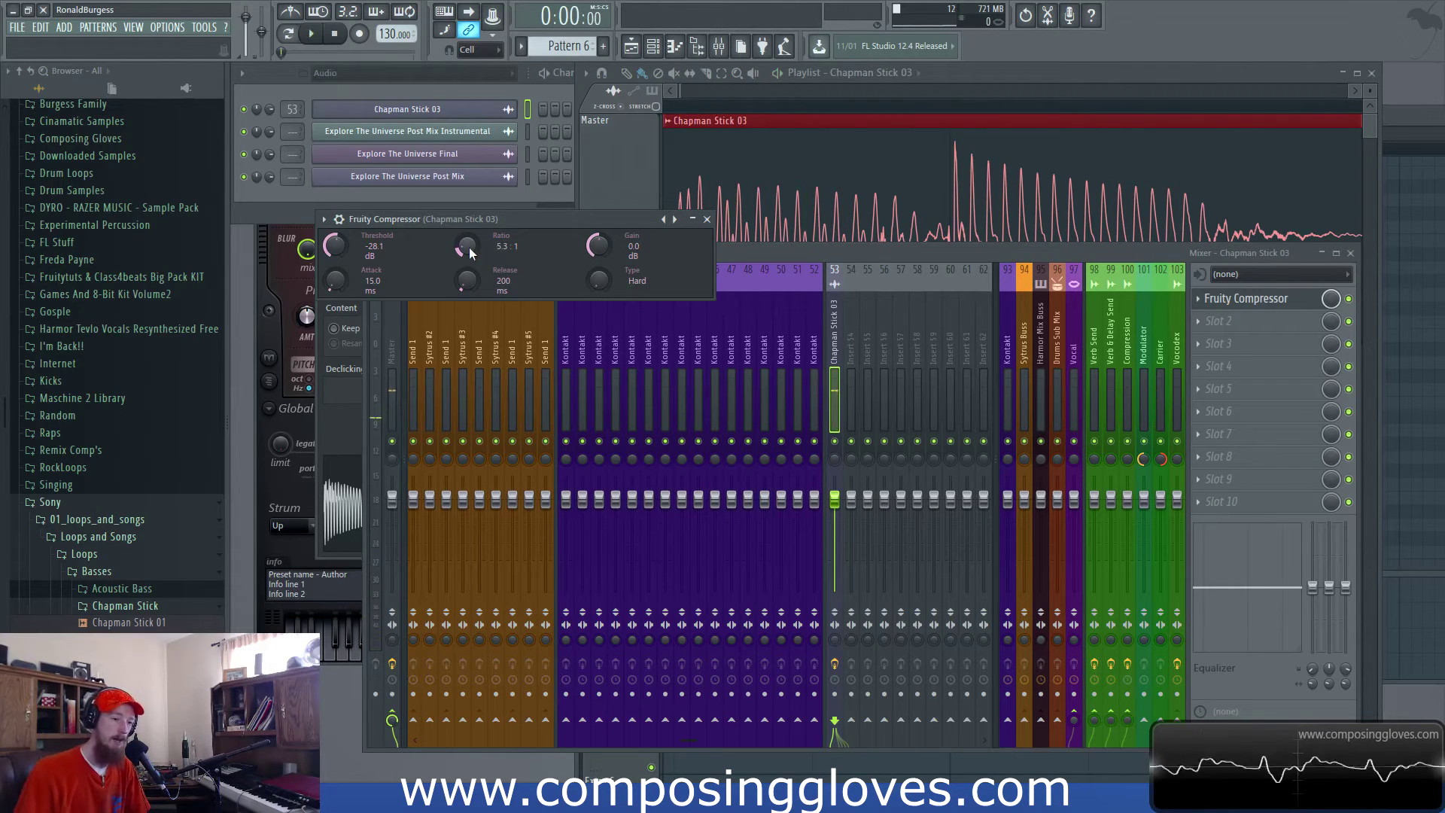
- Highlight the quiet passage between two notes of the Chapman Stick 03 clip in the playlist, and clear the selection
{"action": "left_click", "coordinate": [684, 88]}
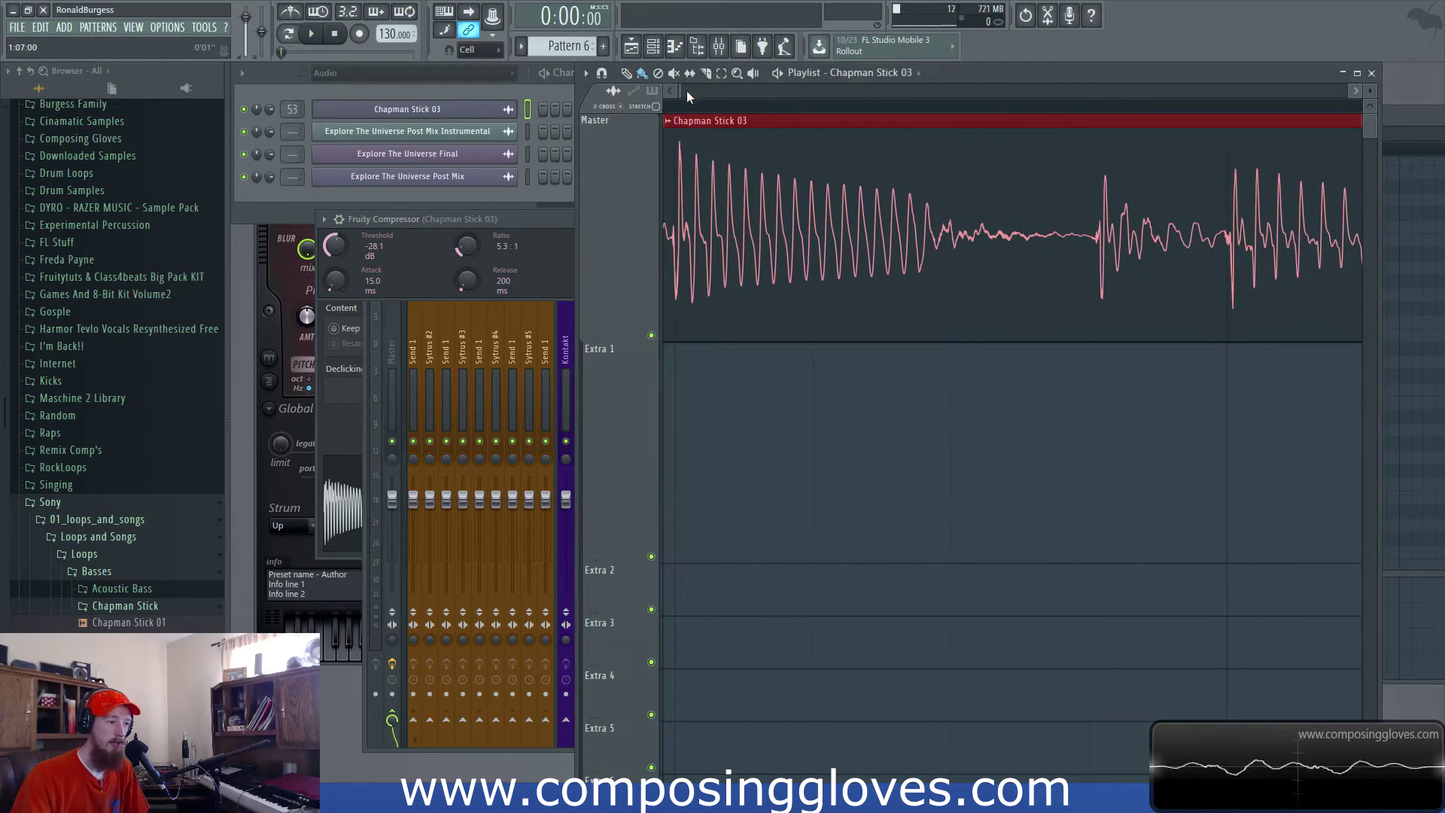
{"action": "left_click_drag", "start_coordinate": [952, 107], "coordinate": [1086, 107]}
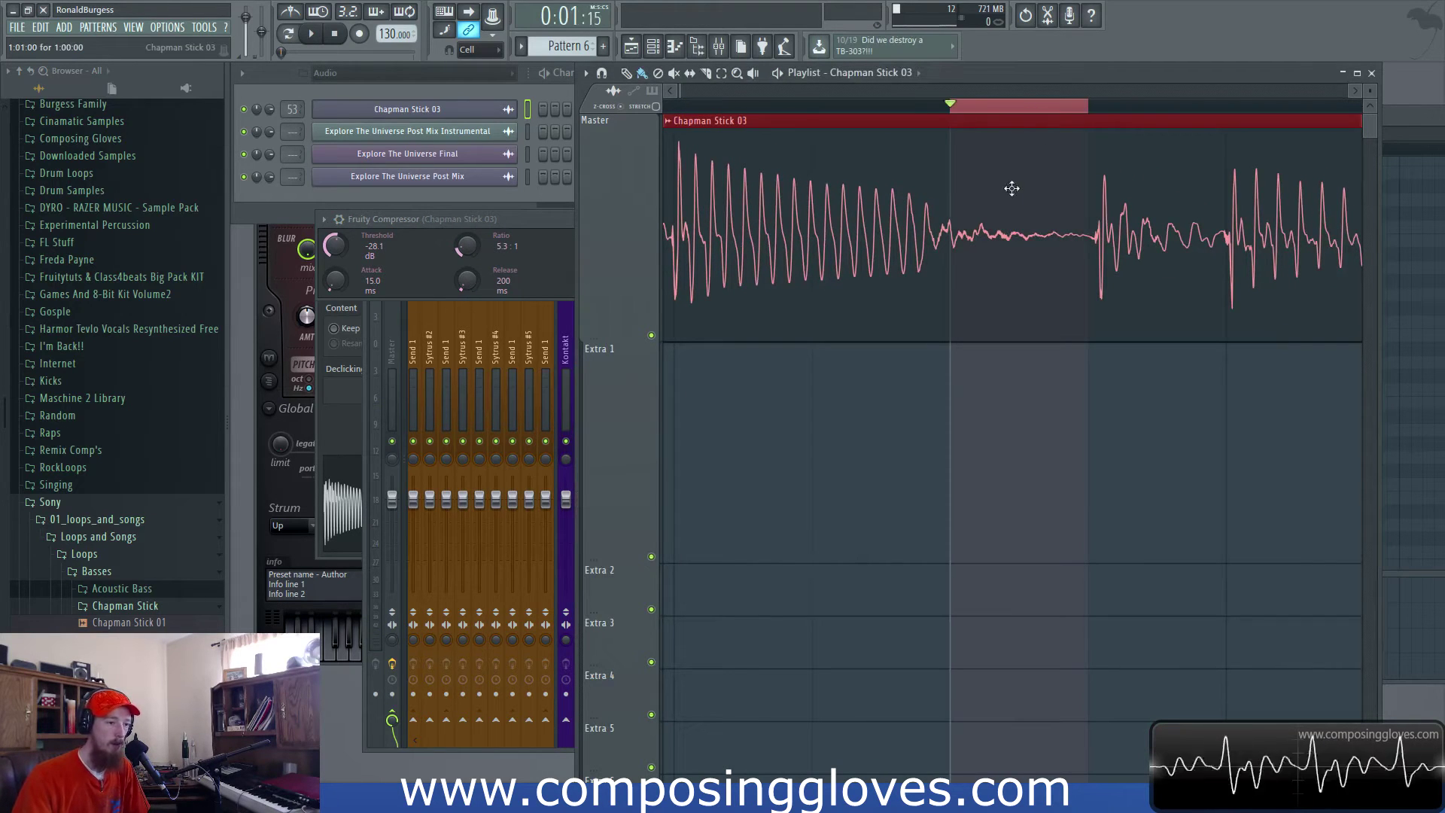
{"action": "left_click", "coordinate": [978, 162]}
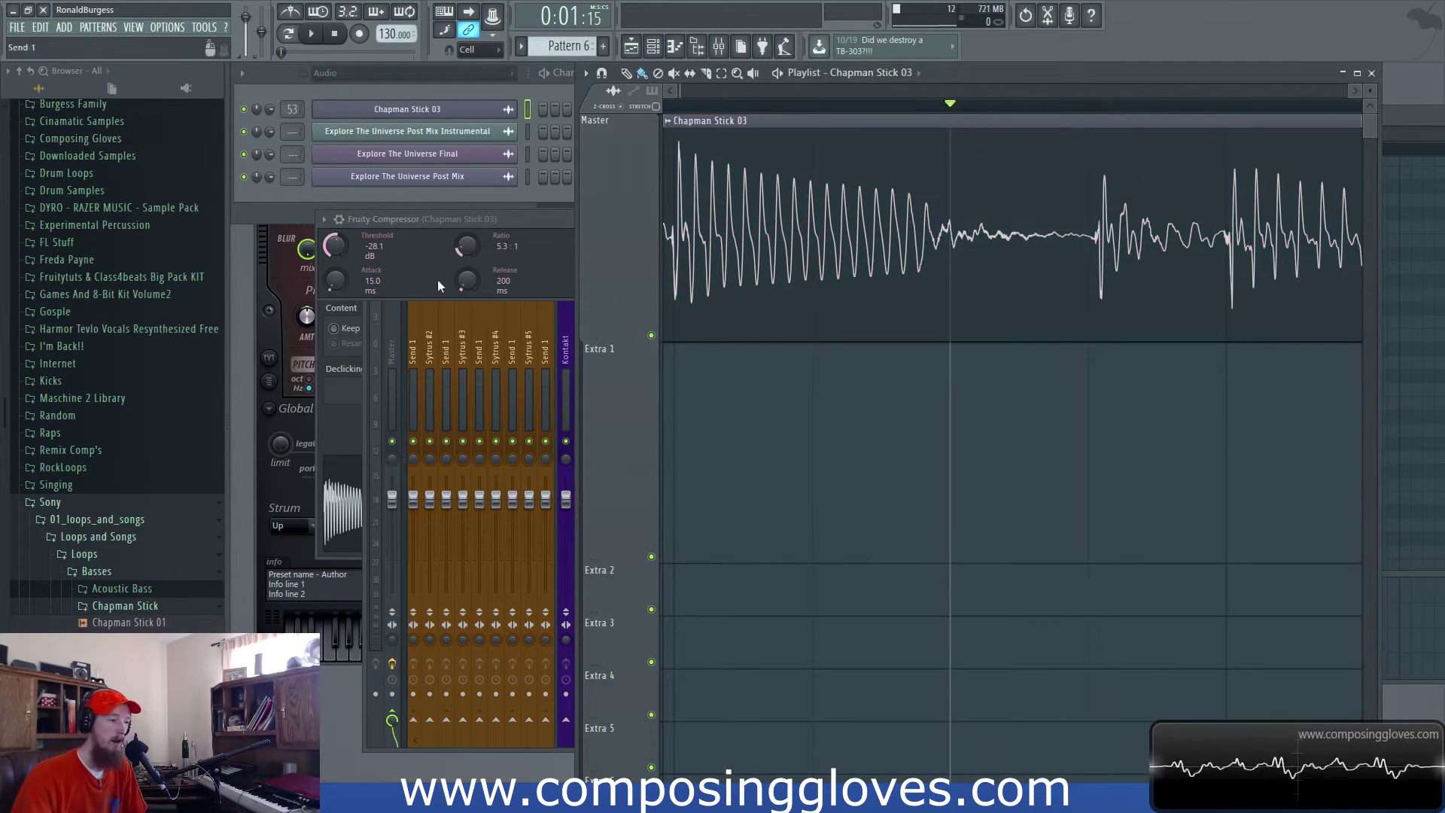
- Set the Fruity Compressor threshold to -20.8 dB while the Chapman Stick loop plays
{"action": "left_click", "coordinate": [418, 274]}
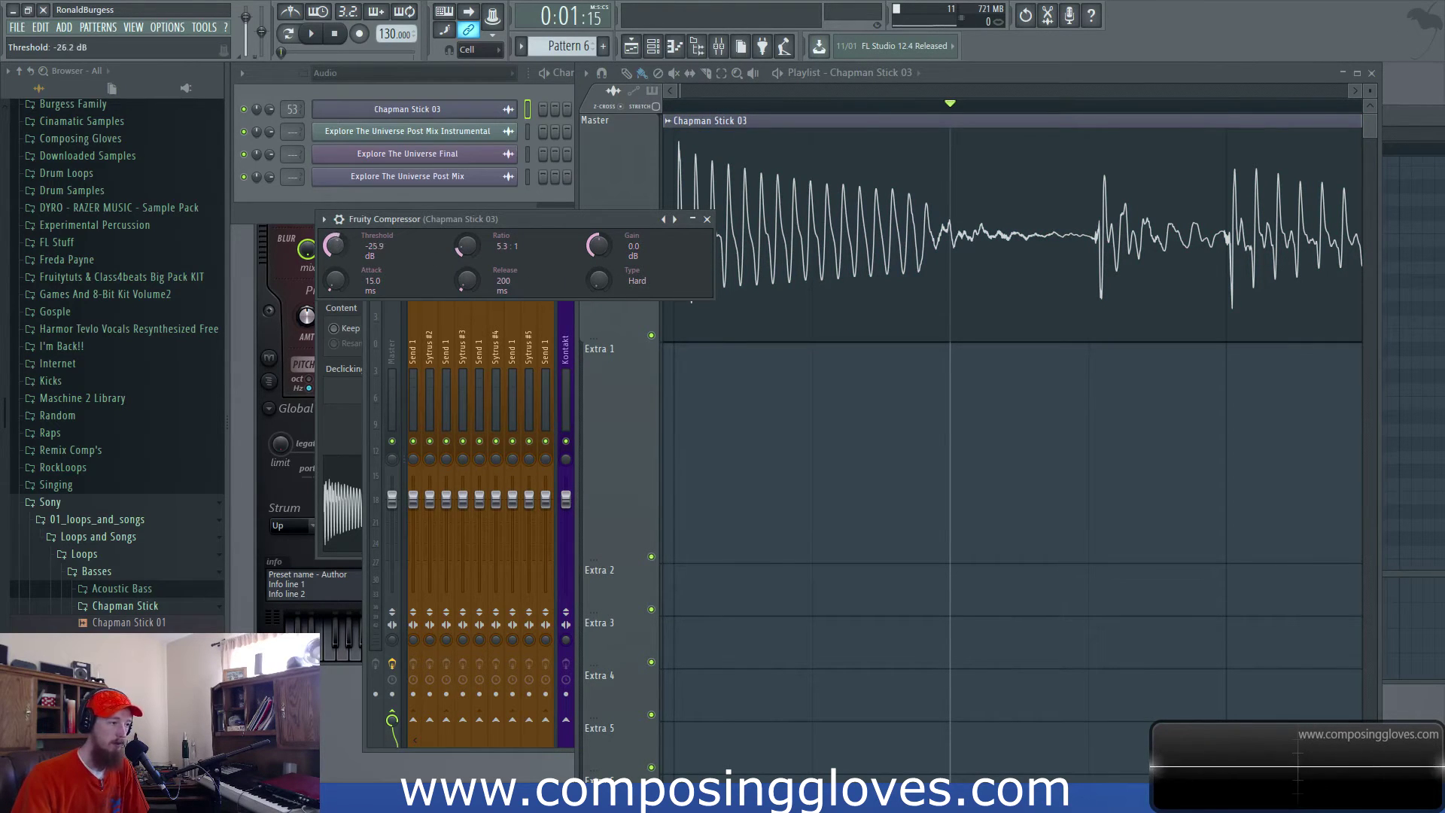
{"action": "left_click_drag", "start_coordinate": [335, 244], "coordinate": [359, 247]}
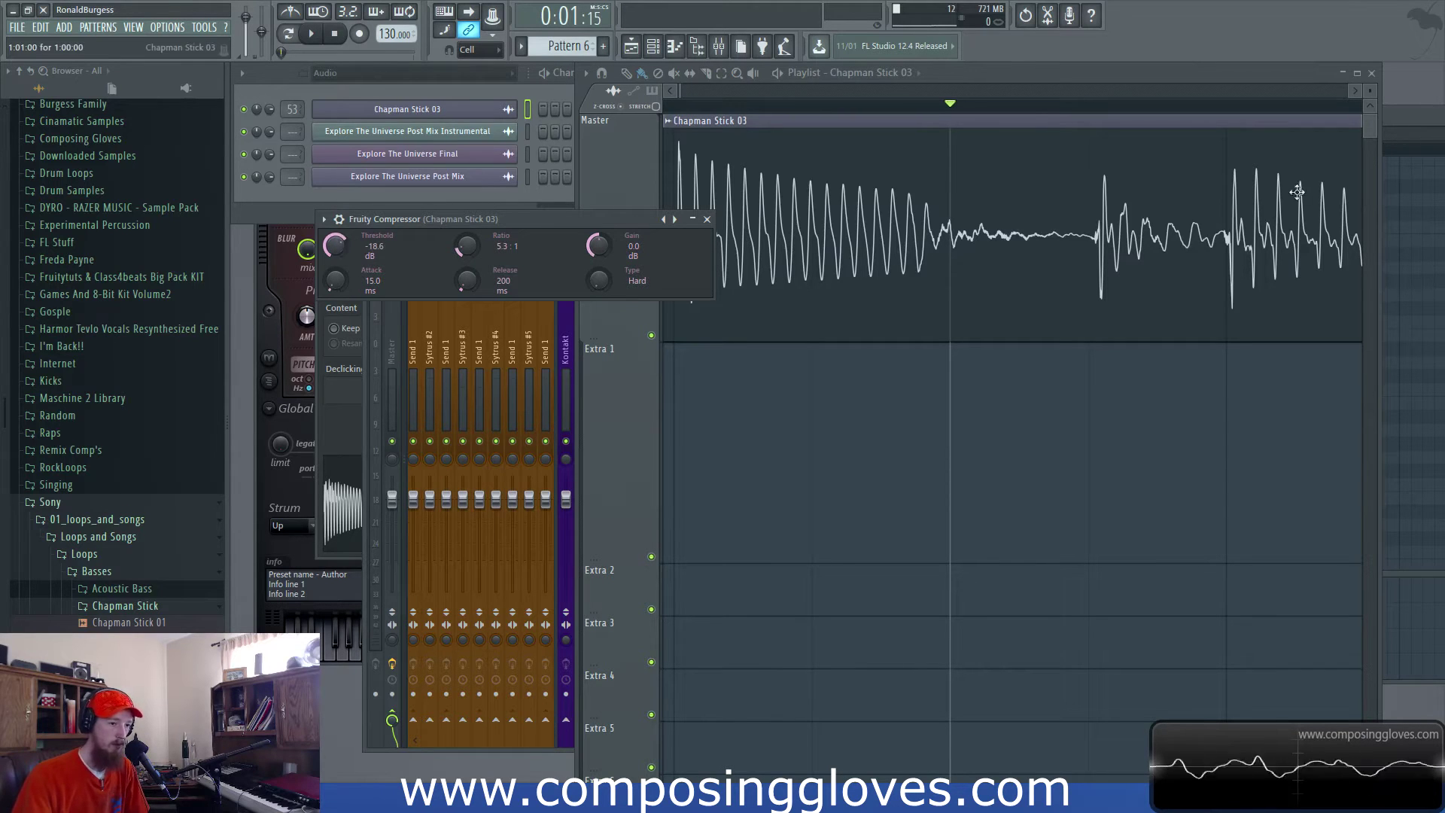
{"action": "key", "text": "space"}
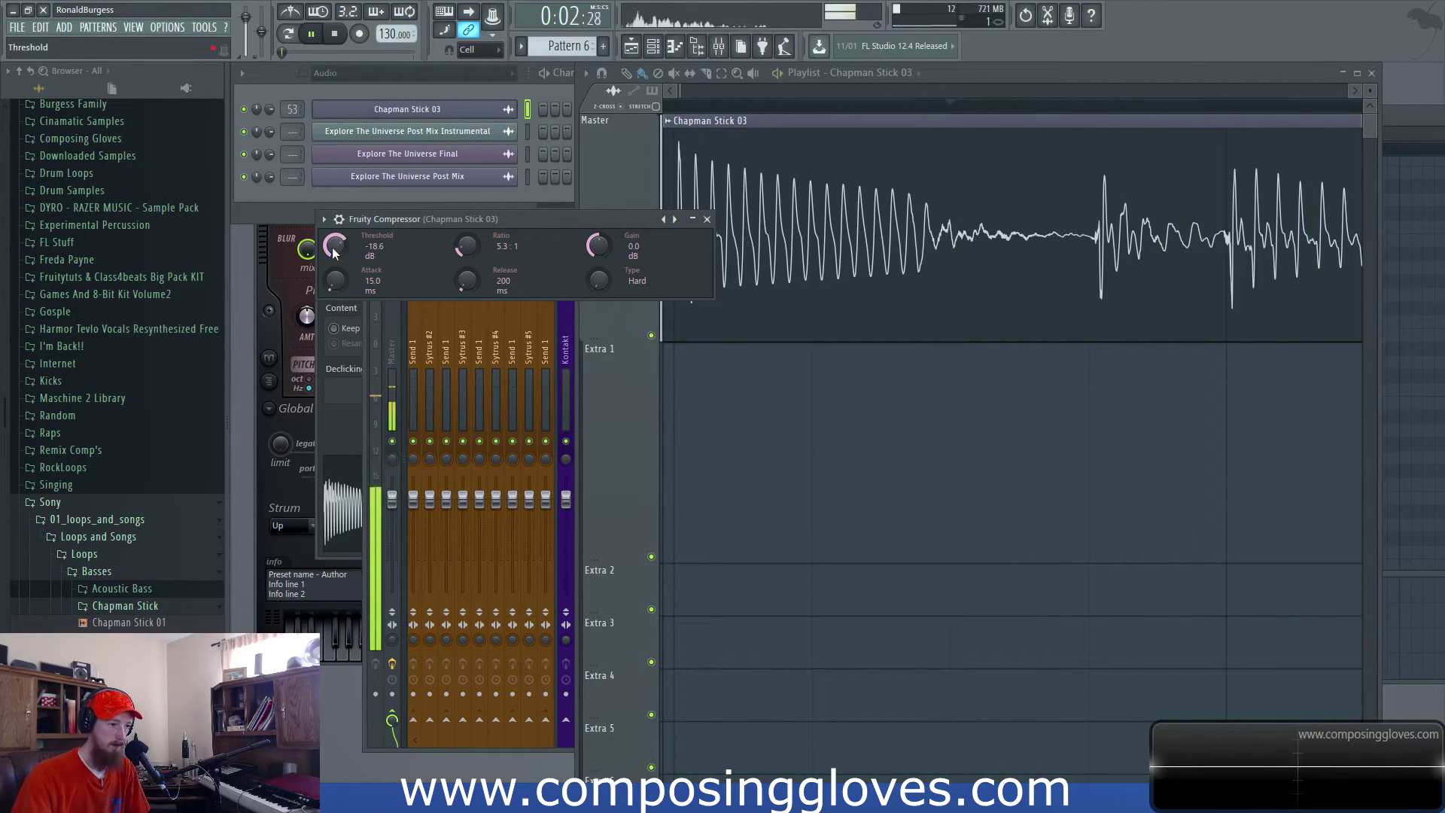
{"action": "left_click_drag", "start_coordinate": [335, 250], "coordinate": [336, 246]}
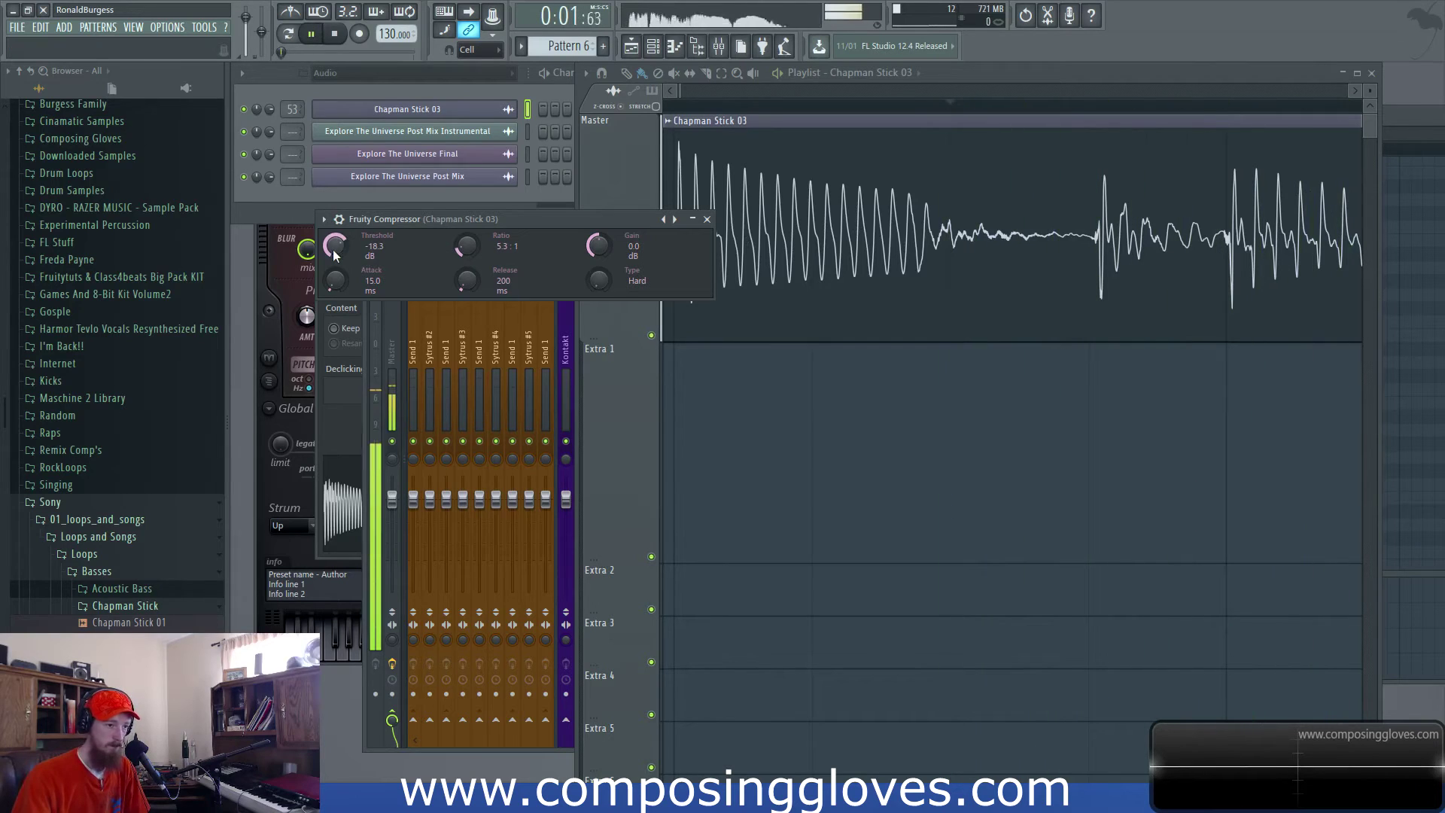
{"action": "left_click_drag", "start_coordinate": [335, 245], "coordinate": [336, 260]}
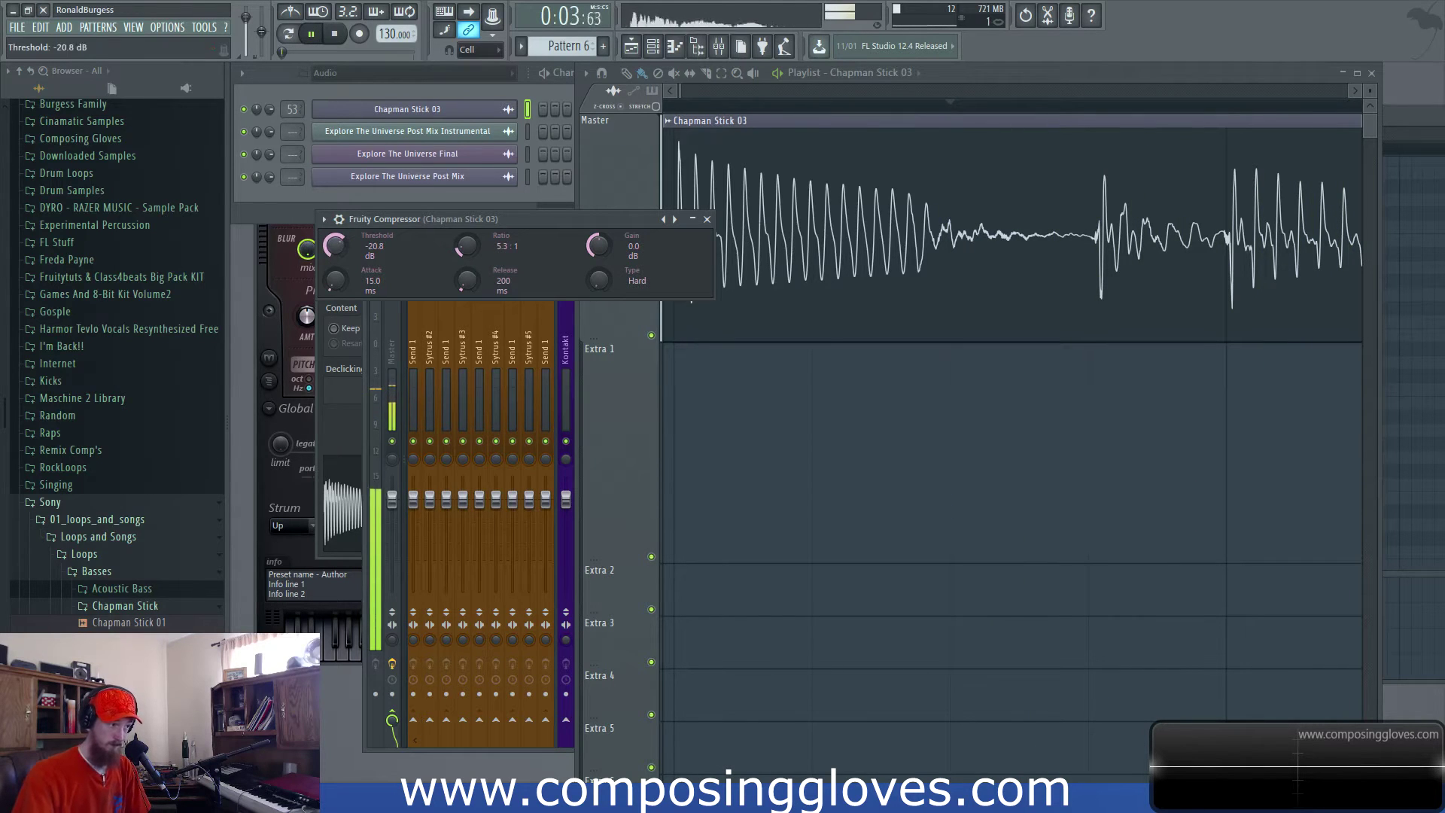
- Raise the Fruity Compressor gain to 8.9 dB and stop playback
{"action": "mouse_move", "coordinate": [599, 246]}
{"action": "left_mouse_down"}
{"action": "mouse_move", "coordinate": [599, 226]}
{"action": "mouse_move", "coordinate": [599, 265]}
{"action": "mouse_move", "coordinate": [599, 245]}
{"action": "left_mouse_up"}
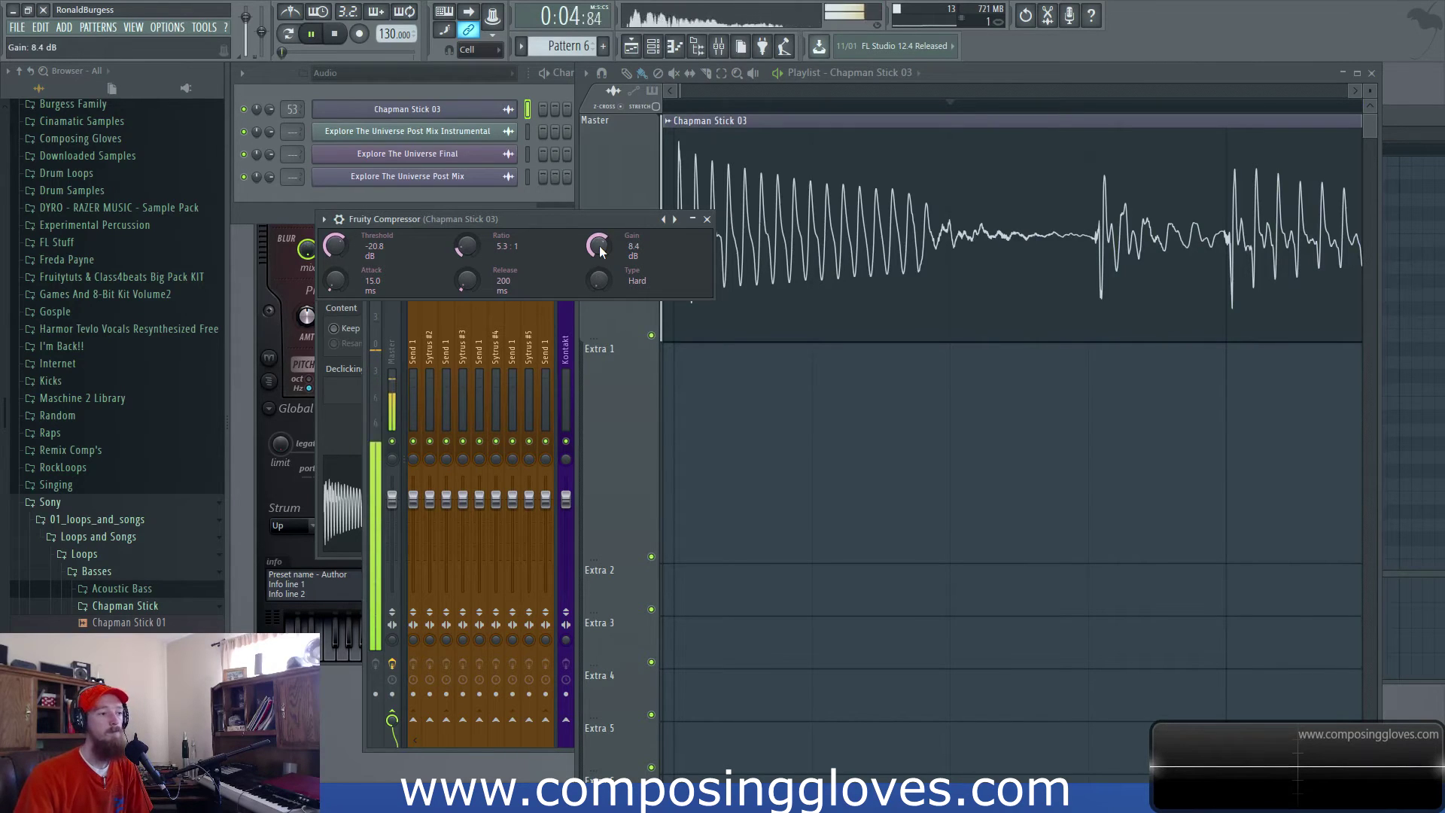
{"action": "key", "text": "space"}
{"action": "left_click_drag", "start_coordinate": [599, 245], "coordinate": [608, 223]}
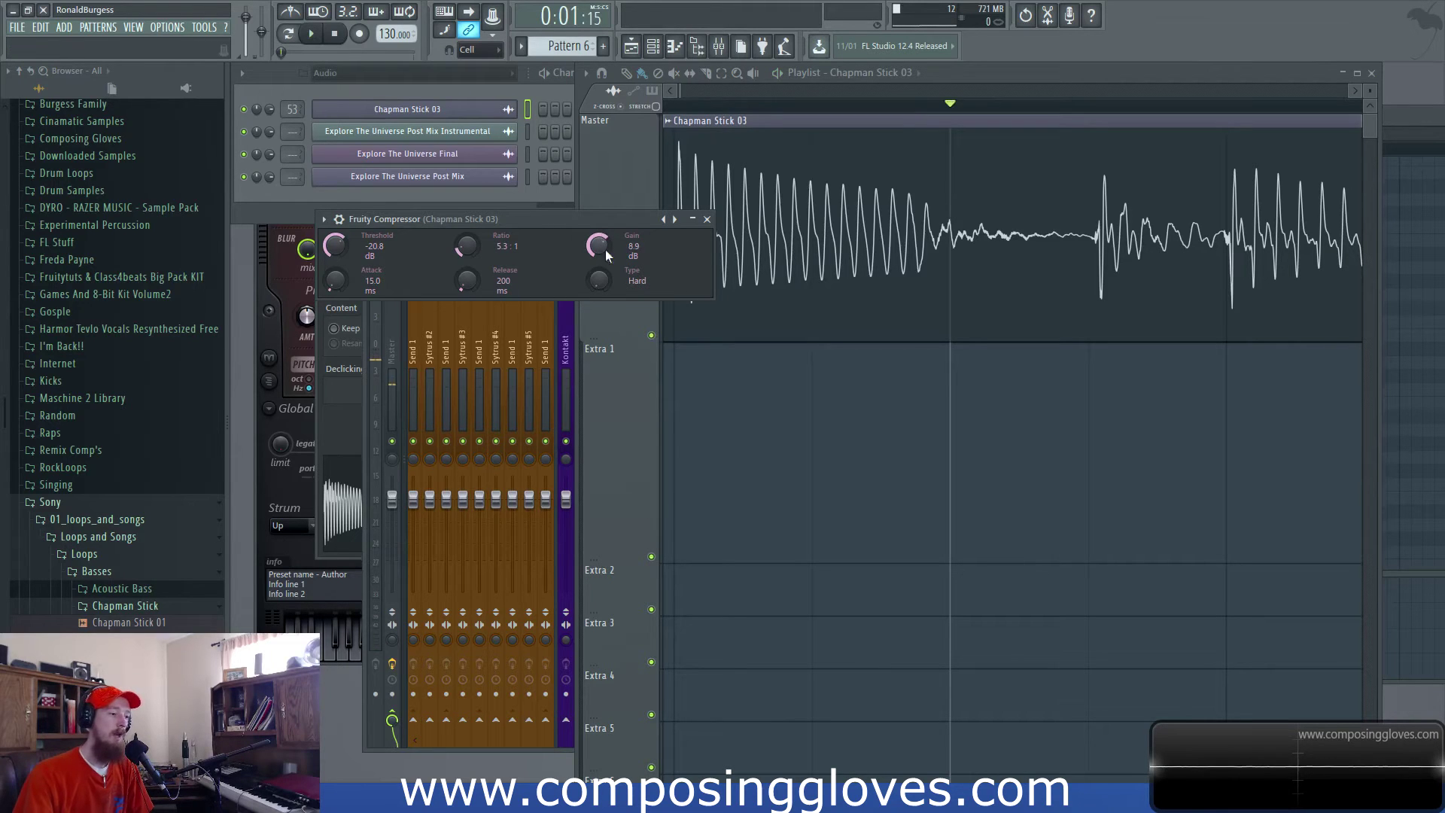
- Add Maximus to the second effect slot of the Chapman Stick 03 mixer track and show its high band
{"action": "left_click", "coordinate": [729, 47]}
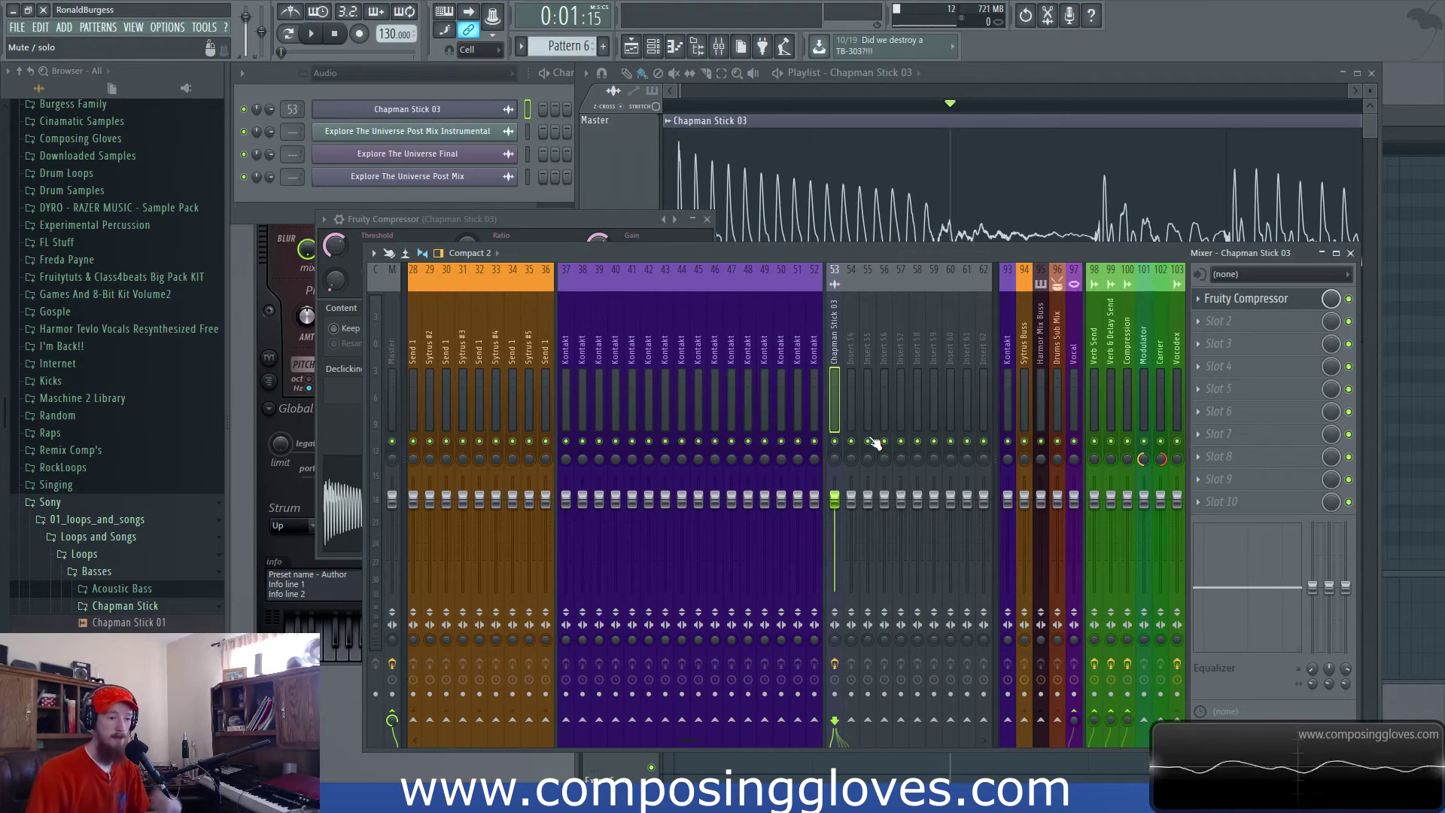
{"action": "left_click", "coordinate": [1214, 324]}
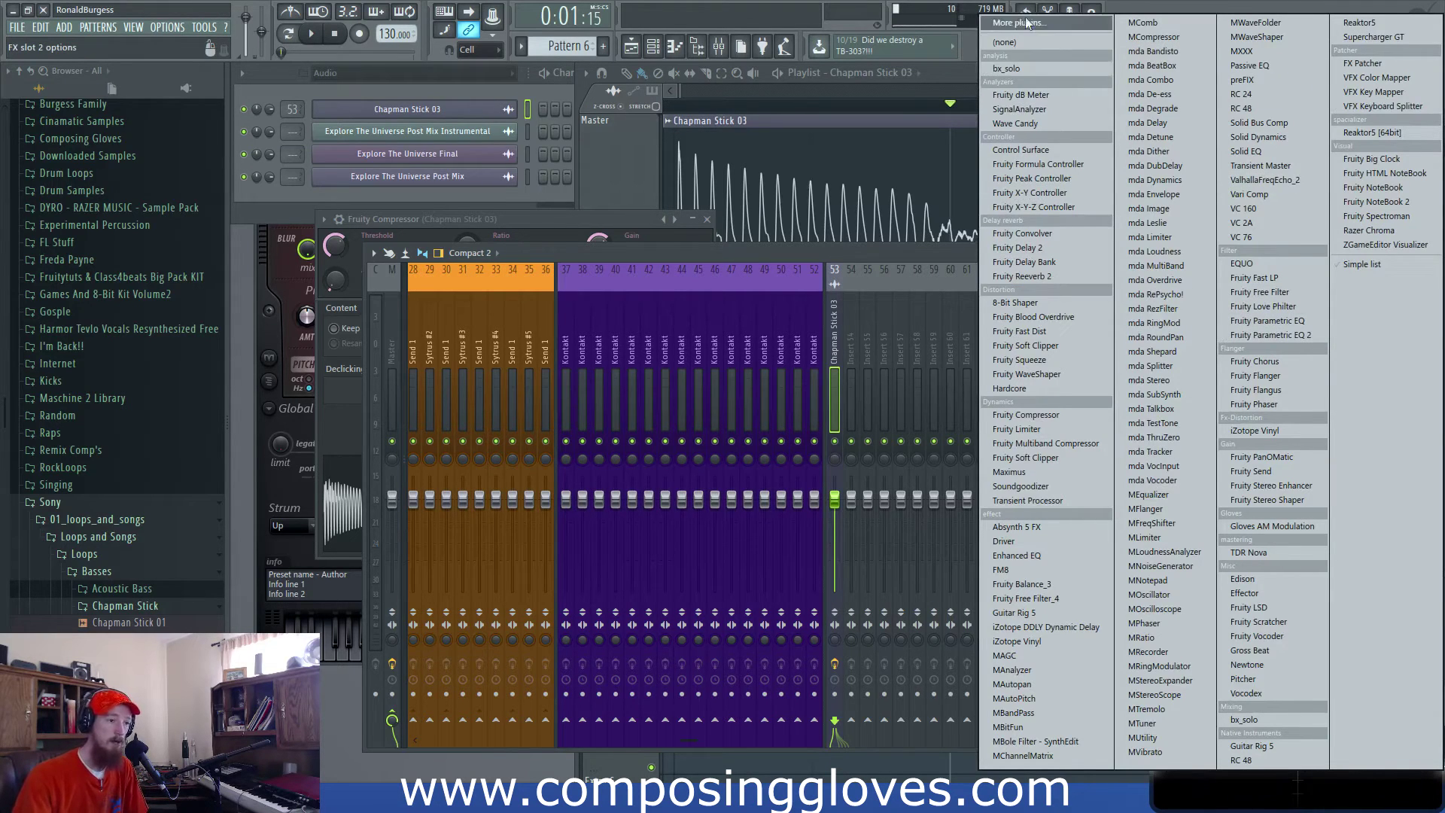
{"action": "left_click", "coordinate": [1069, 472]}
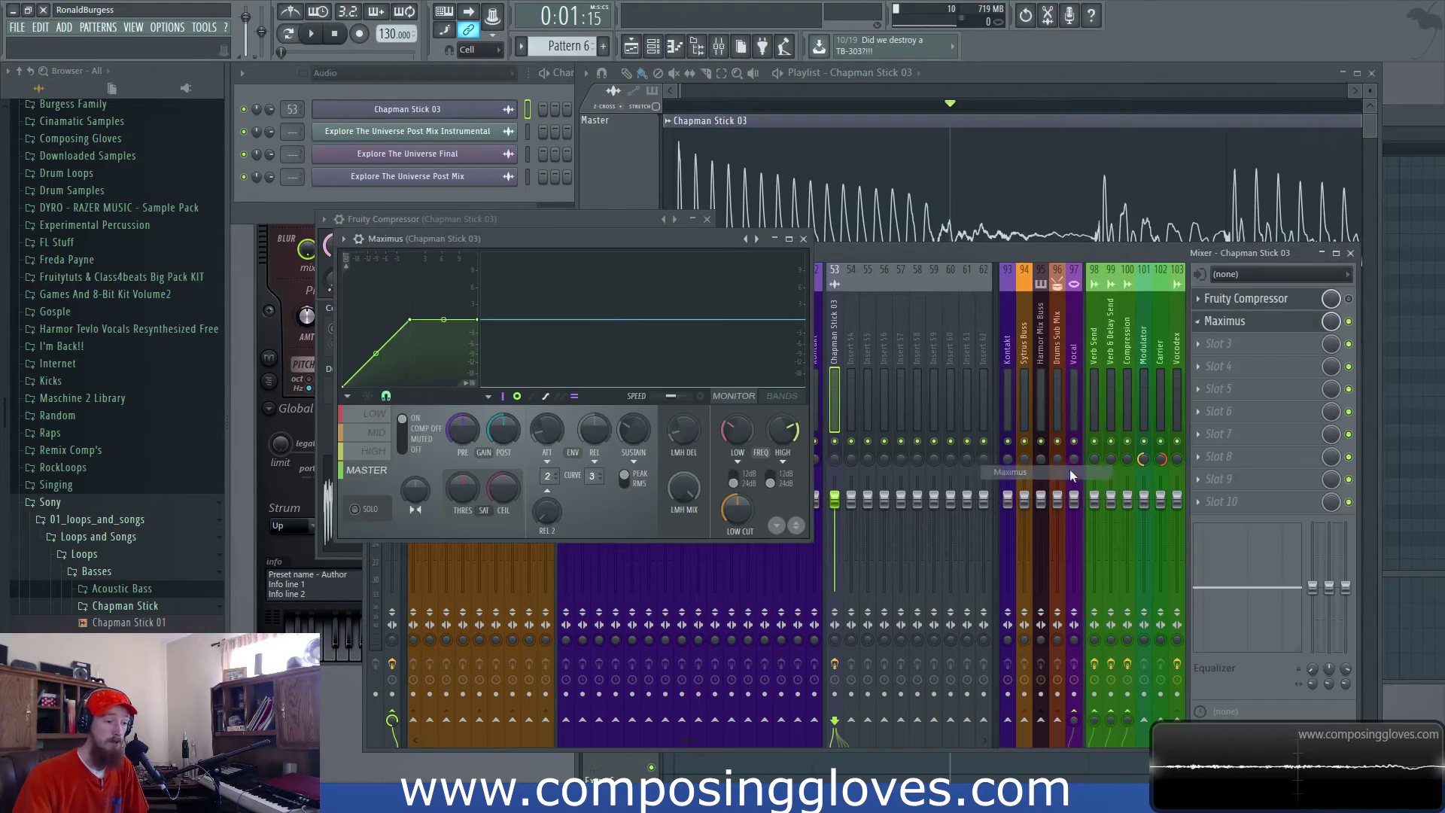
{"action": "left_click_drag", "start_coordinate": [581, 246], "coordinate": [807, 269]}
{"action": "left_click", "coordinate": [618, 481]}
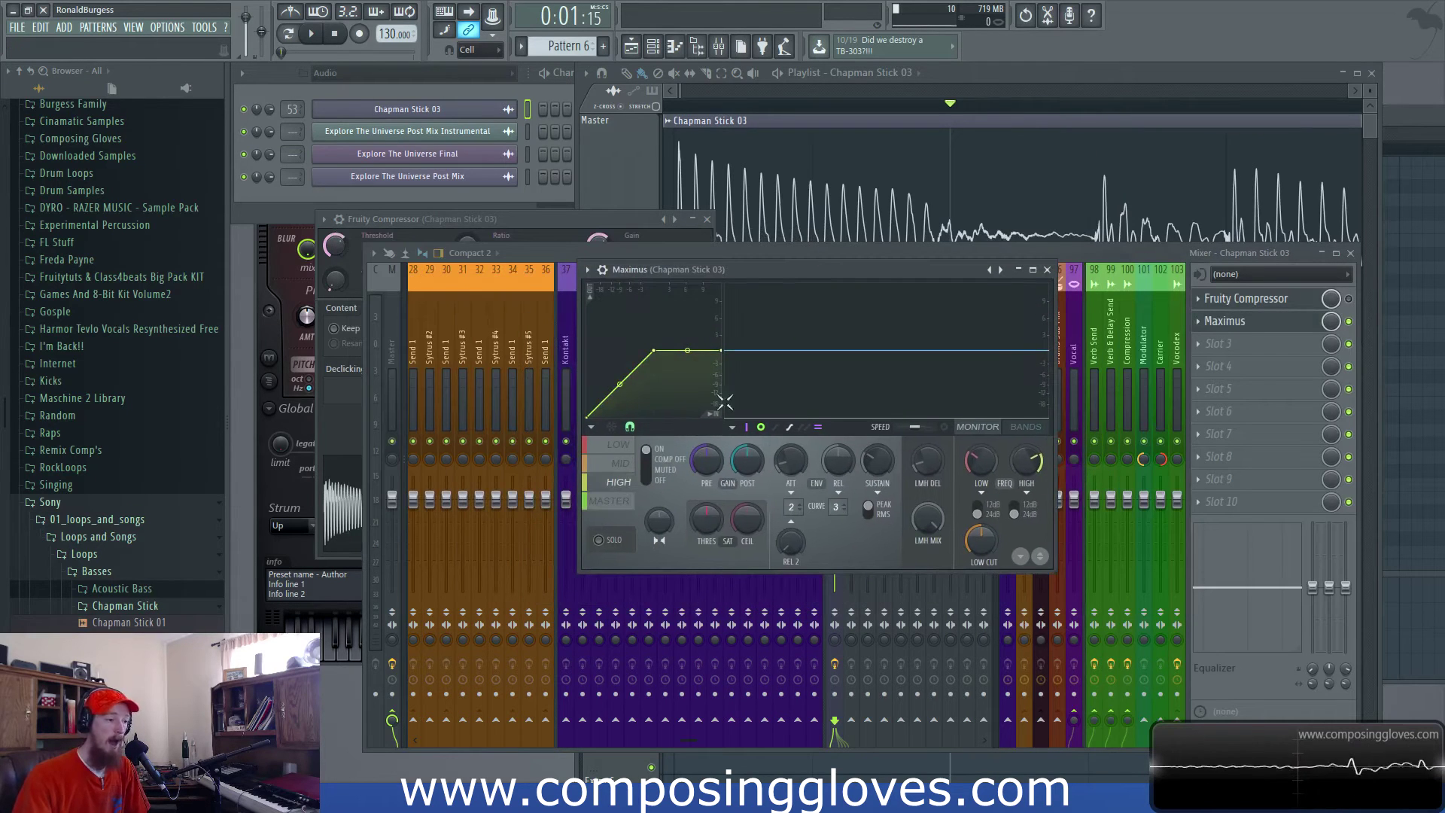
- Highlight the loud sustained note of the Chapman Stick 03 clip in the playlist, and clear the selection
{"action": "left_click", "coordinate": [962, 177]}
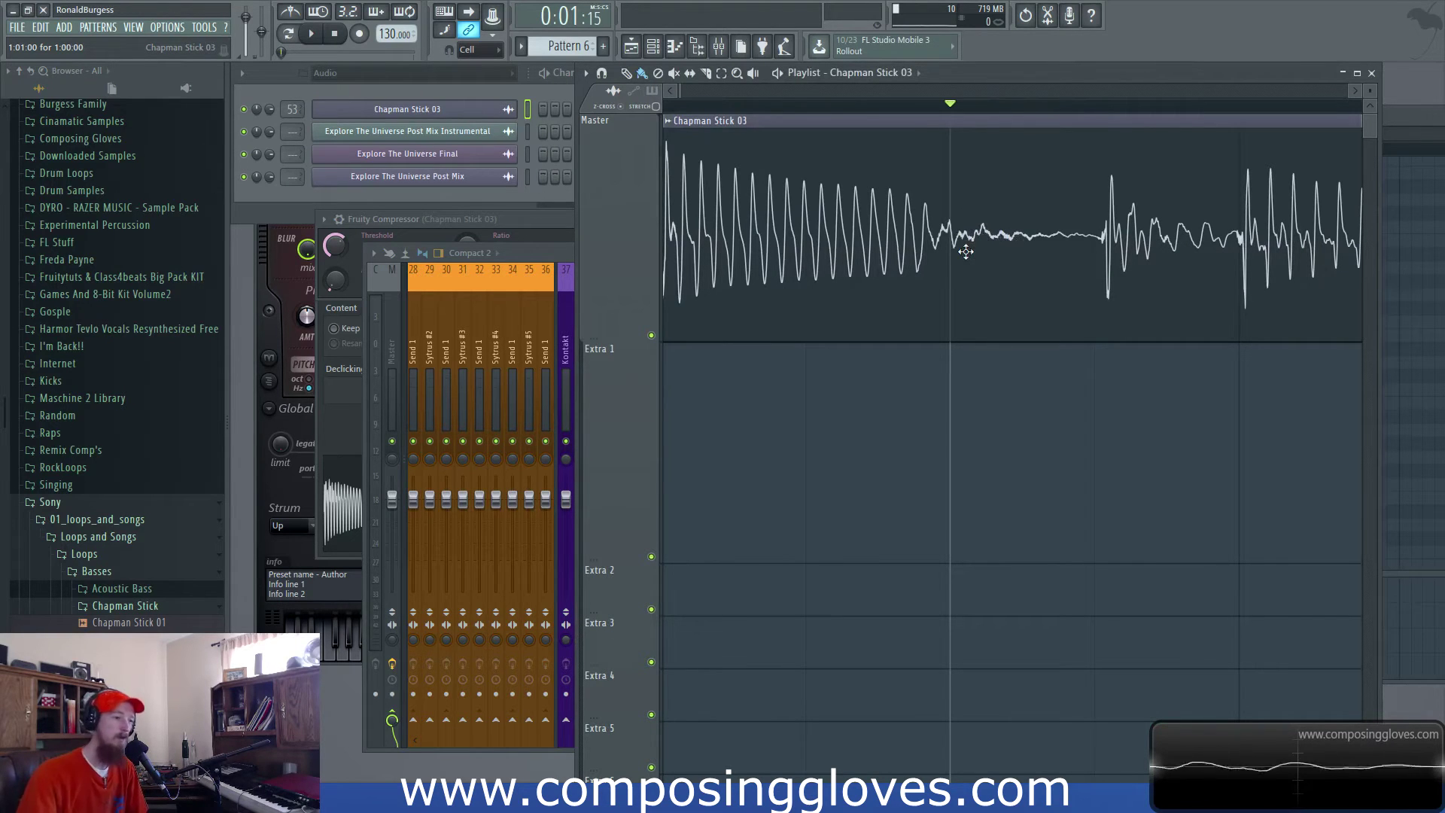
{"action": "scroll", "coordinate": [848, 284], "scroll_direction": "left", "scroll_amount": 2}
{"action": "left_click_drag", "start_coordinate": [800, 124], "coordinate": [1084, 129]}
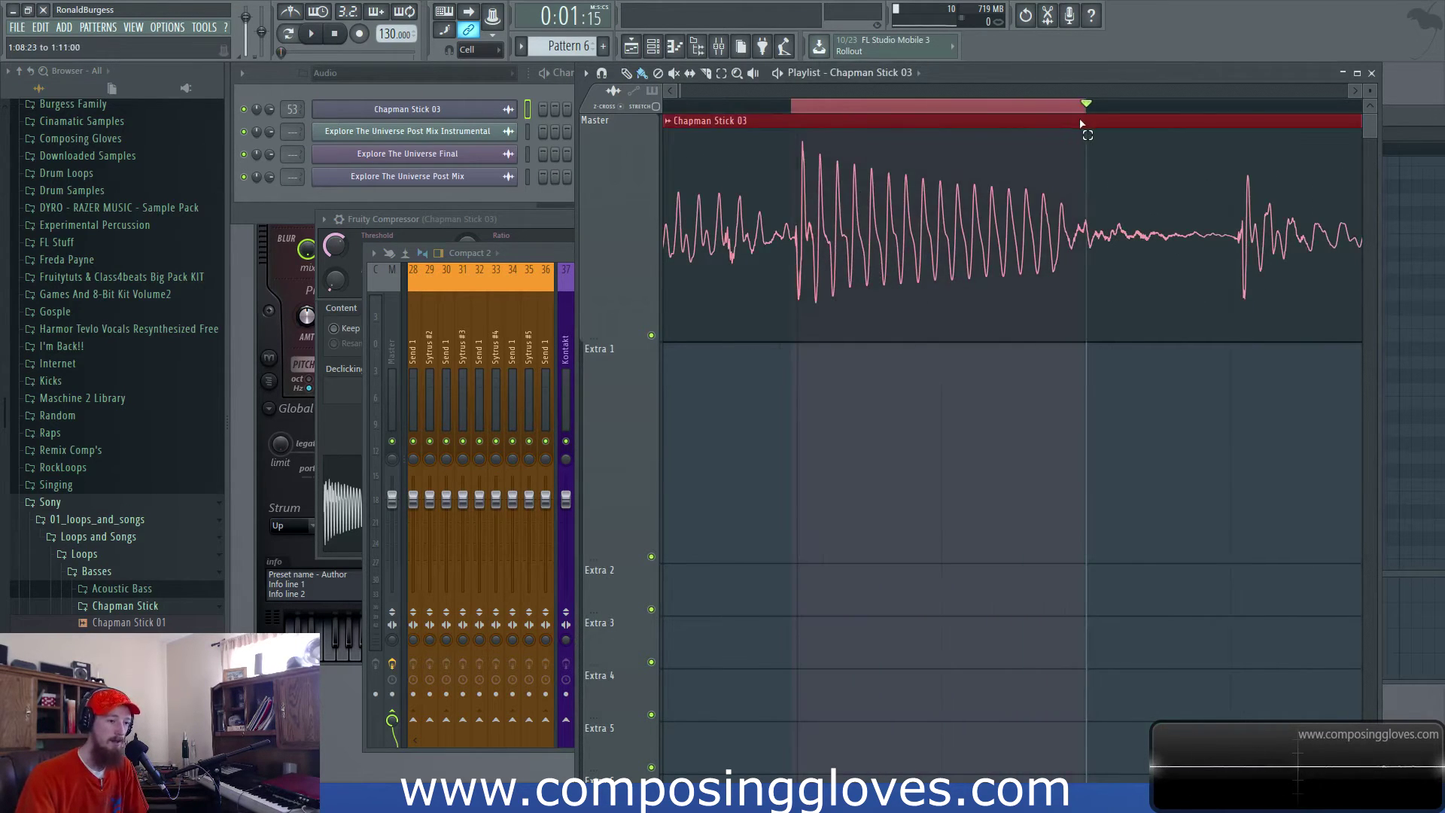
{"action": "left_click", "coordinate": [851, 157]}
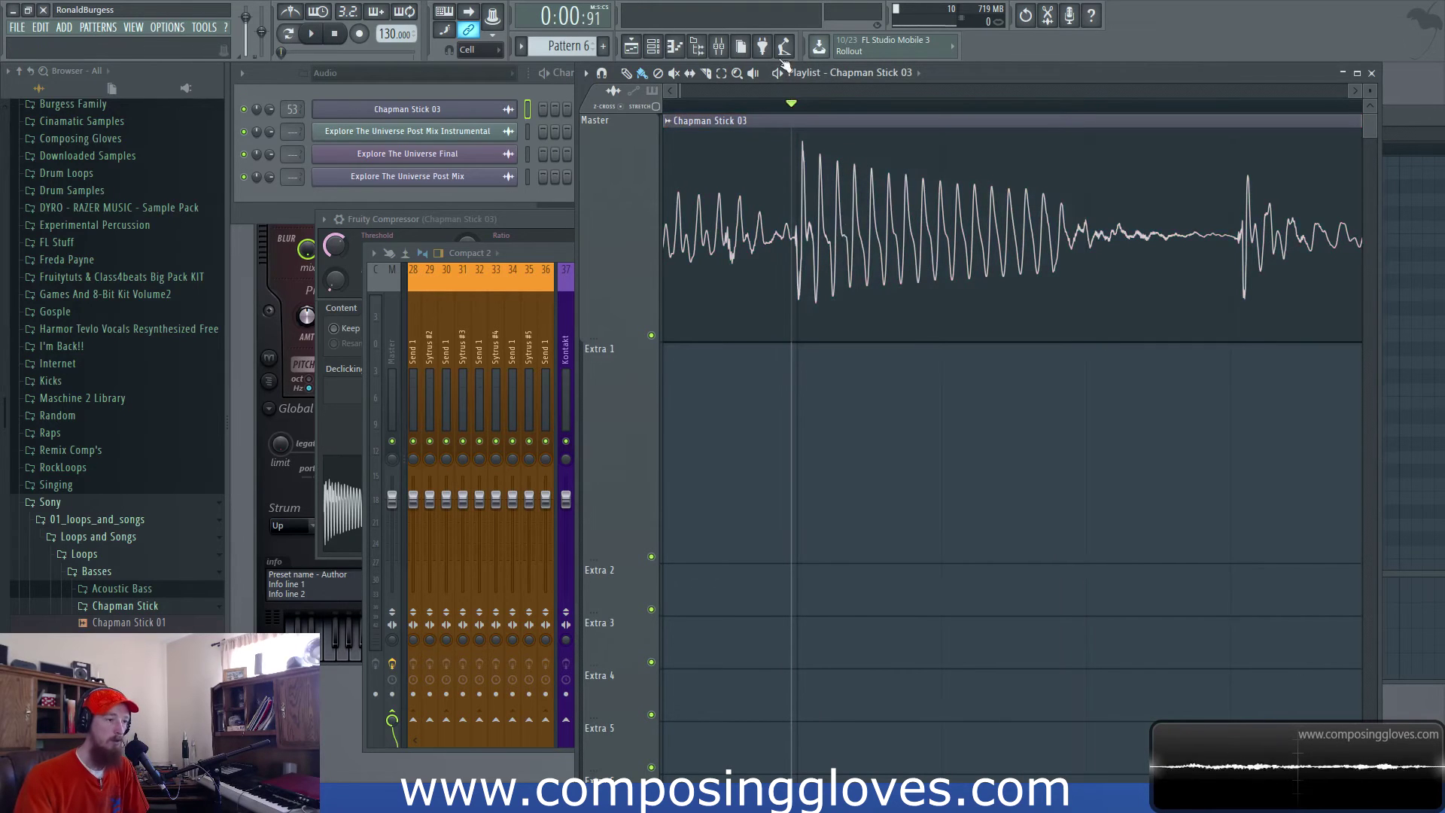
- Bring Maximus back up, switch its display to the frequency bands and solo the high band
{"action": "left_click", "coordinate": [719, 46]}
{"action": "left_click", "coordinate": [1227, 321]}
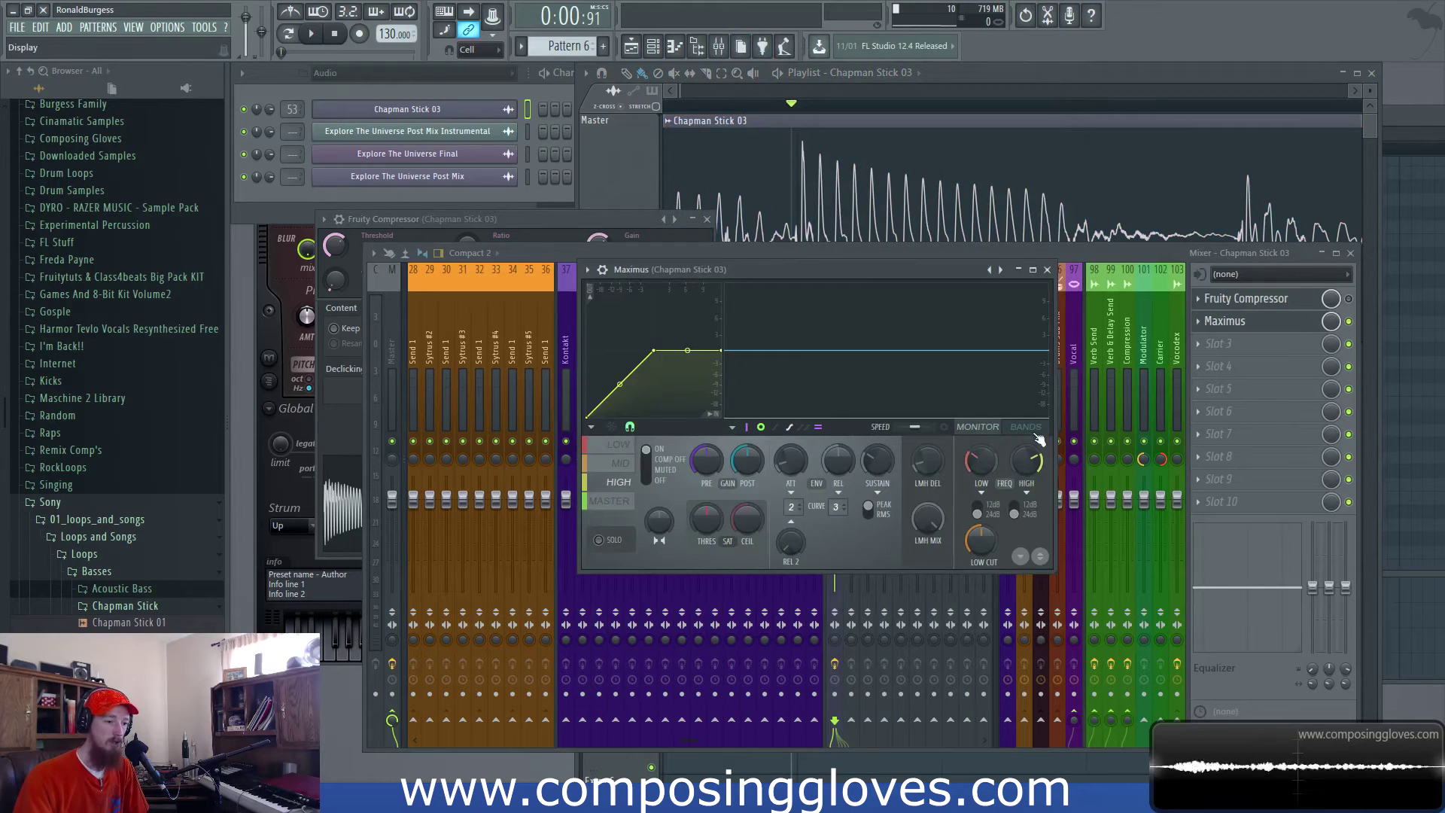
{"action": "left_click", "coordinate": [1037, 434]}
{"action": "left_click", "coordinate": [614, 542]}
- Play the loop with the high band soloed, lower the high crossover frequency and switch to the mid band
{"action": "key", "text": "space"}
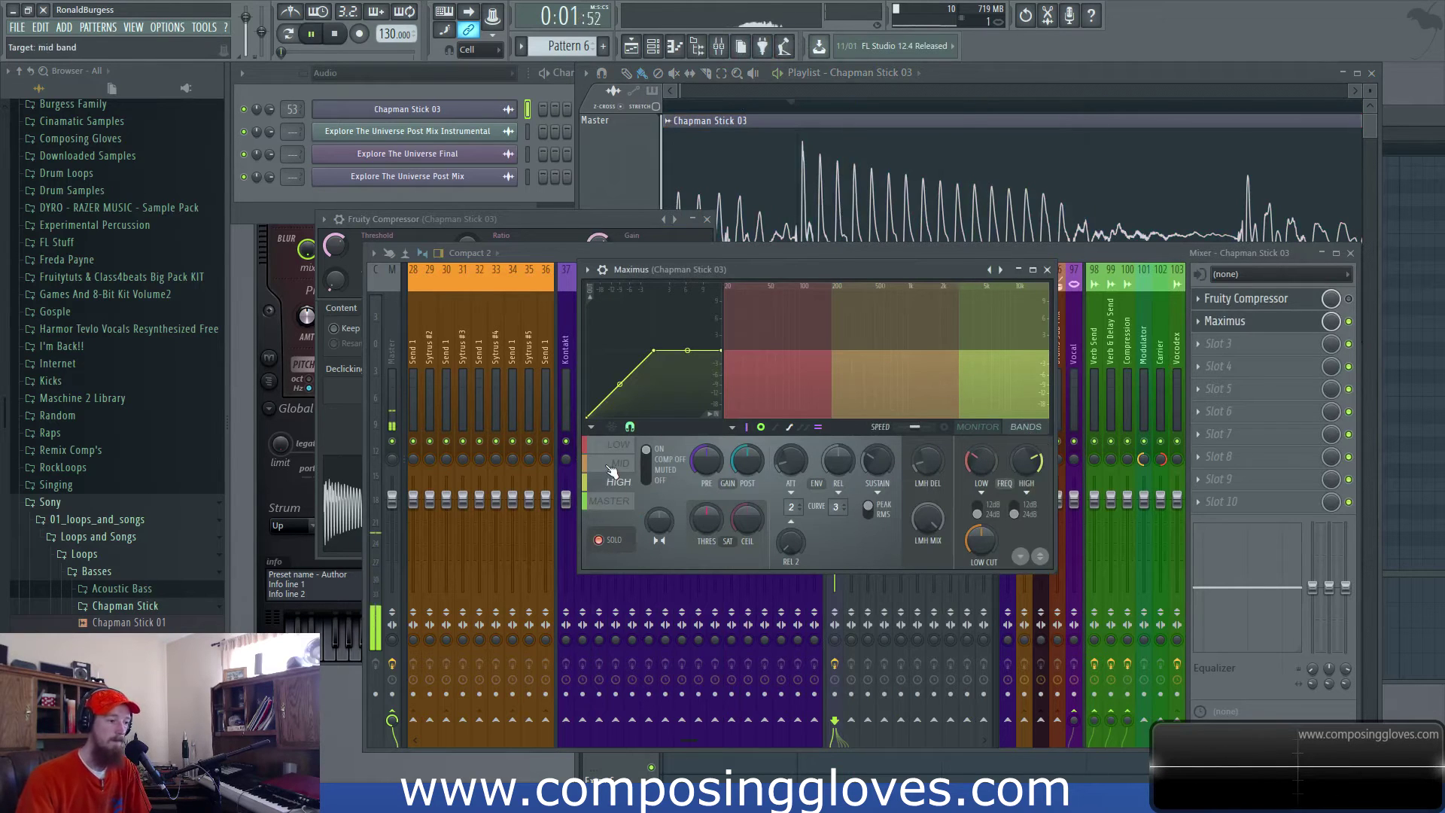
{"action": "left_click", "coordinate": [619, 482]}
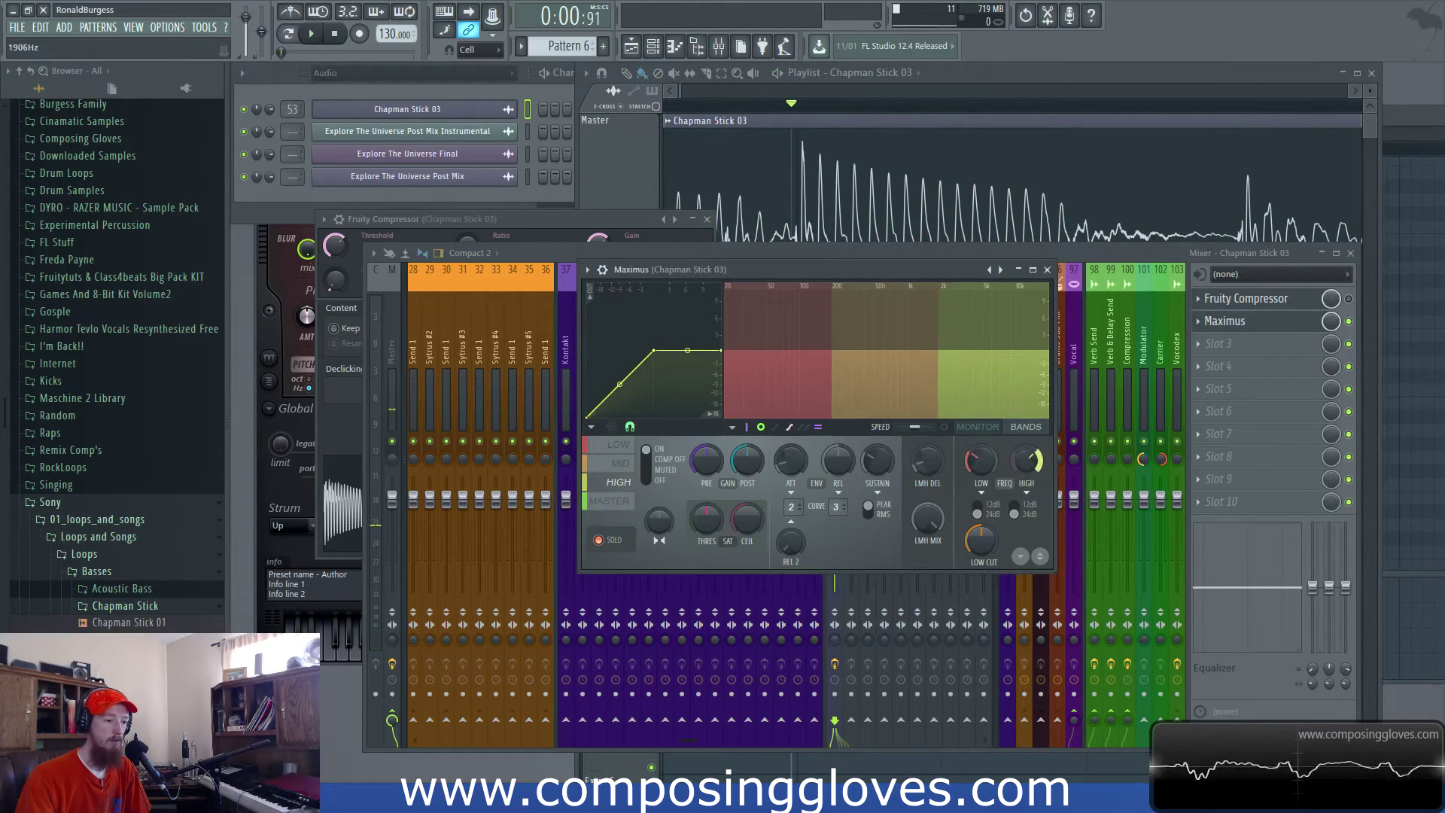
{"action": "left_click", "coordinate": [618, 463]}
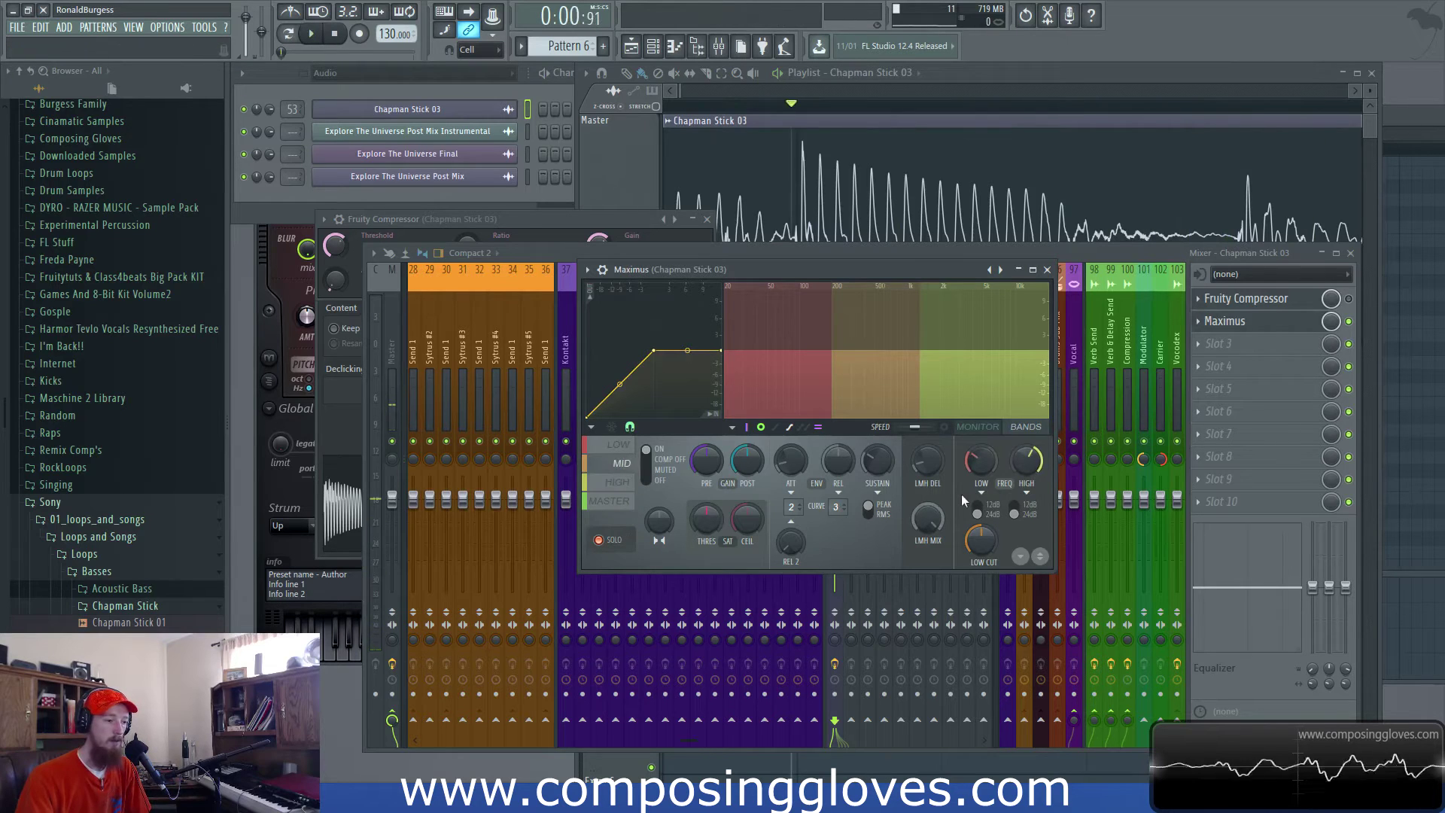
- Audition the soloed low band in Maximus and raise the starting point of its compression curve
{"action": "left_click", "coordinate": [611, 446]}
{"action": "key", "text": "space"}
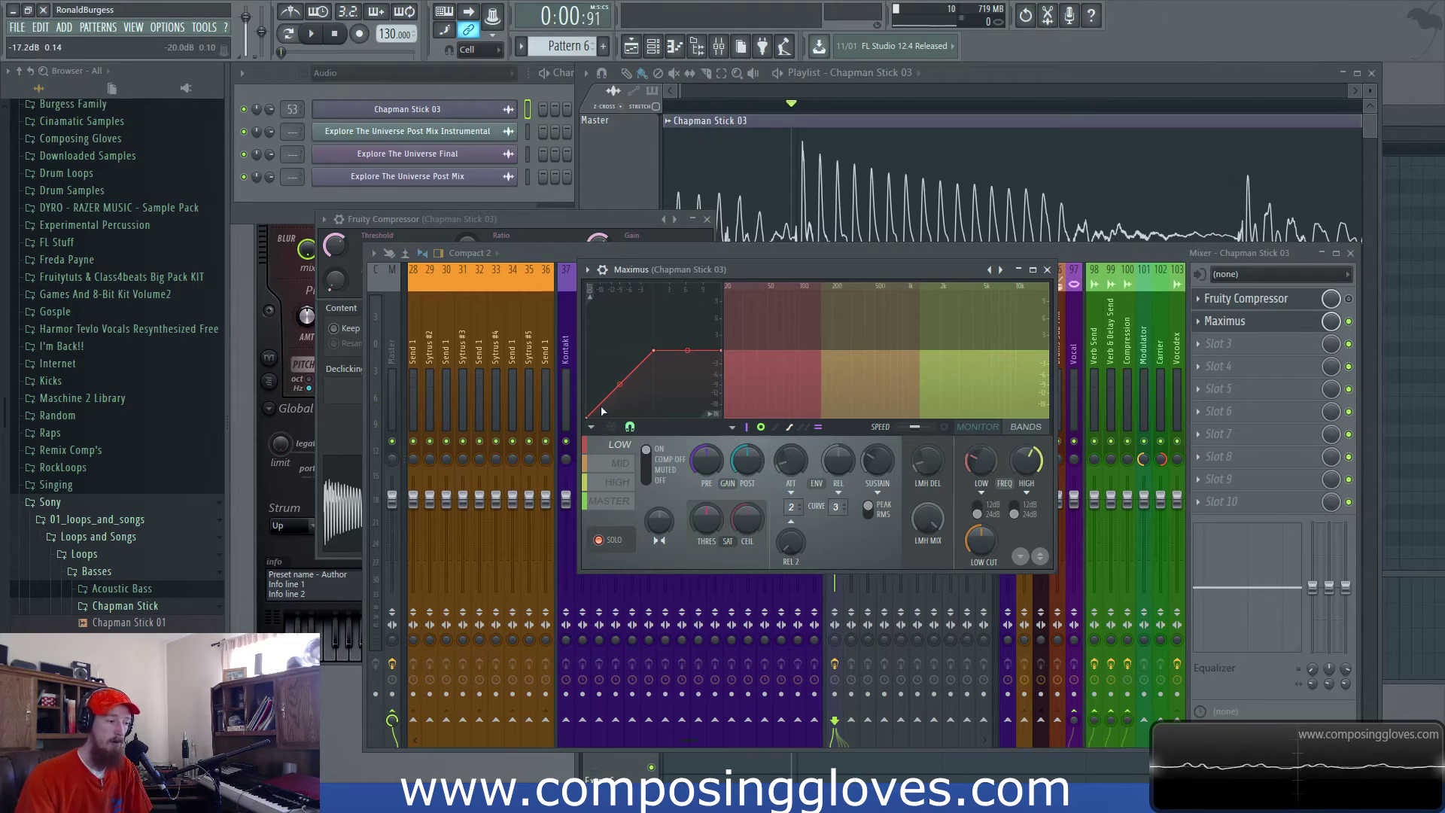
{"action": "mouse_move", "coordinate": [589, 413]}
{"action": "left_mouse_down"}
{"action": "mouse_move", "coordinate": [573, 374]}
{"action": "mouse_move", "coordinate": [587, 406]}
{"action": "mouse_move", "coordinate": [578, 399]}
{"action": "left_mouse_up"}
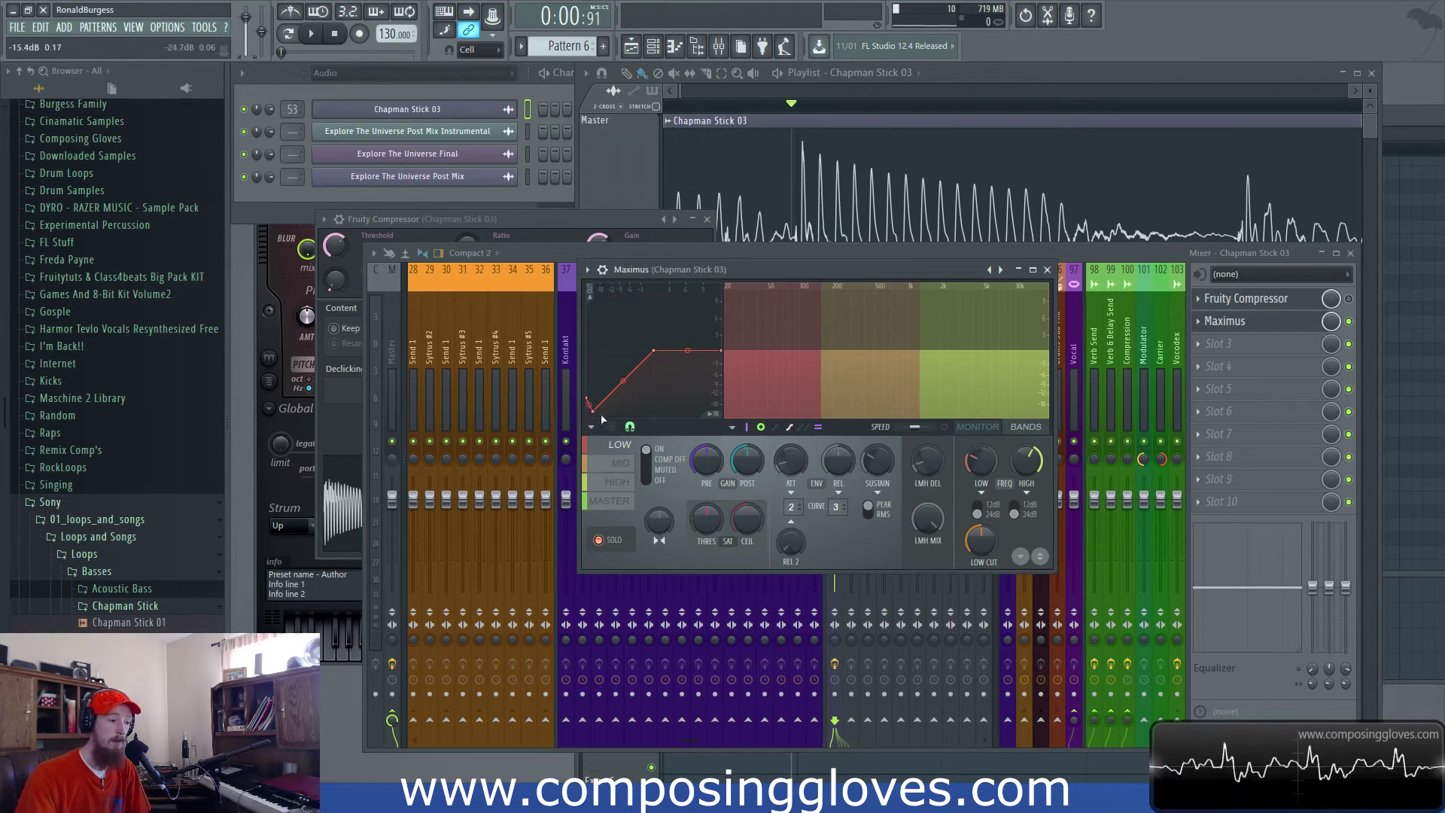
- Try raising the quiet end of the low band's compression curve while auditioning the loop, and do the same on the mid band
{"action": "left_click_drag", "start_coordinate": [586, 411], "coordinate": [586, 419]}
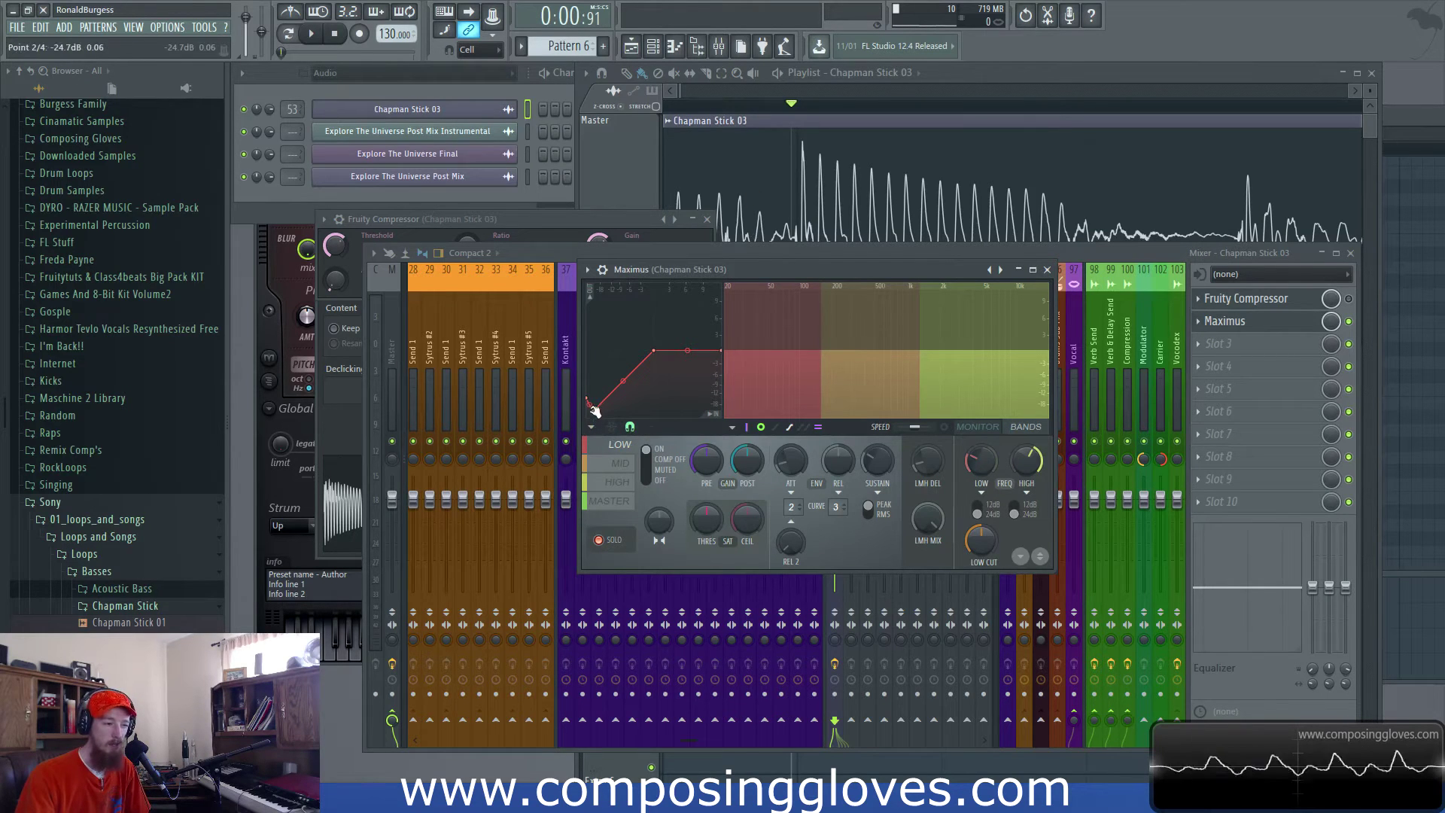
{"action": "key", "text": "space"}
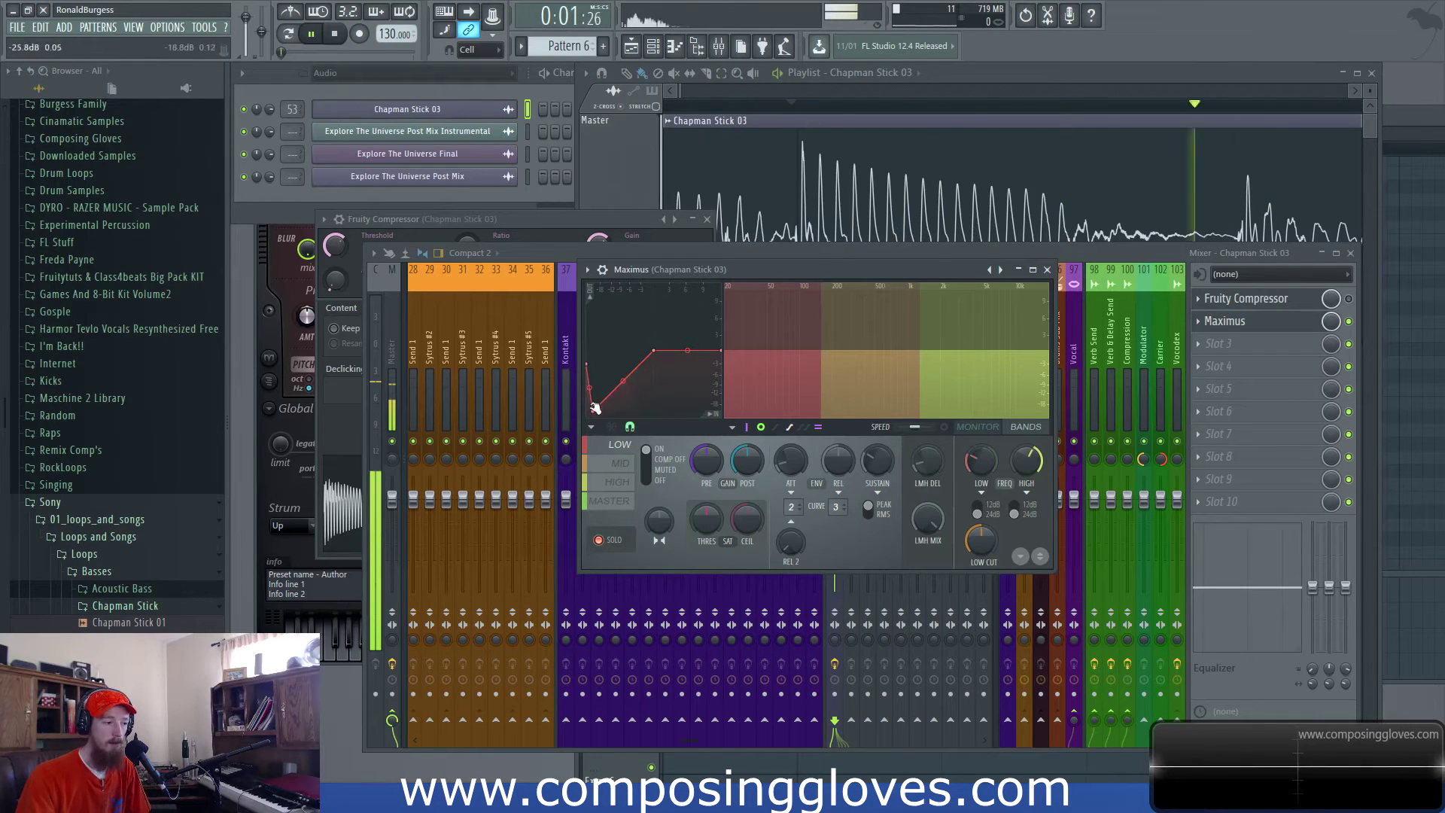
{"action": "left_click_drag", "start_coordinate": [592, 410], "coordinate": [603, 406]}
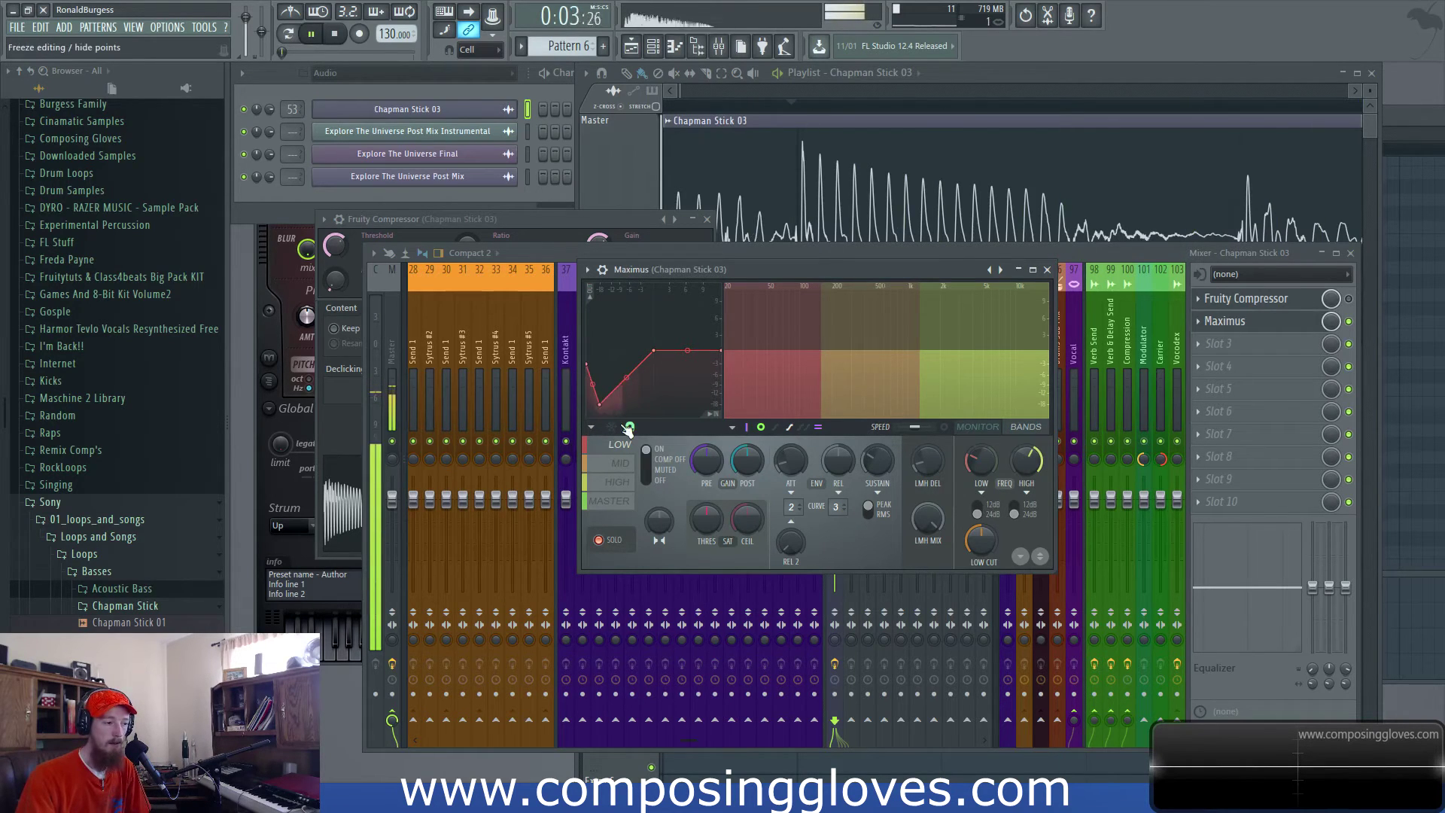
{"action": "key", "text": "space"}
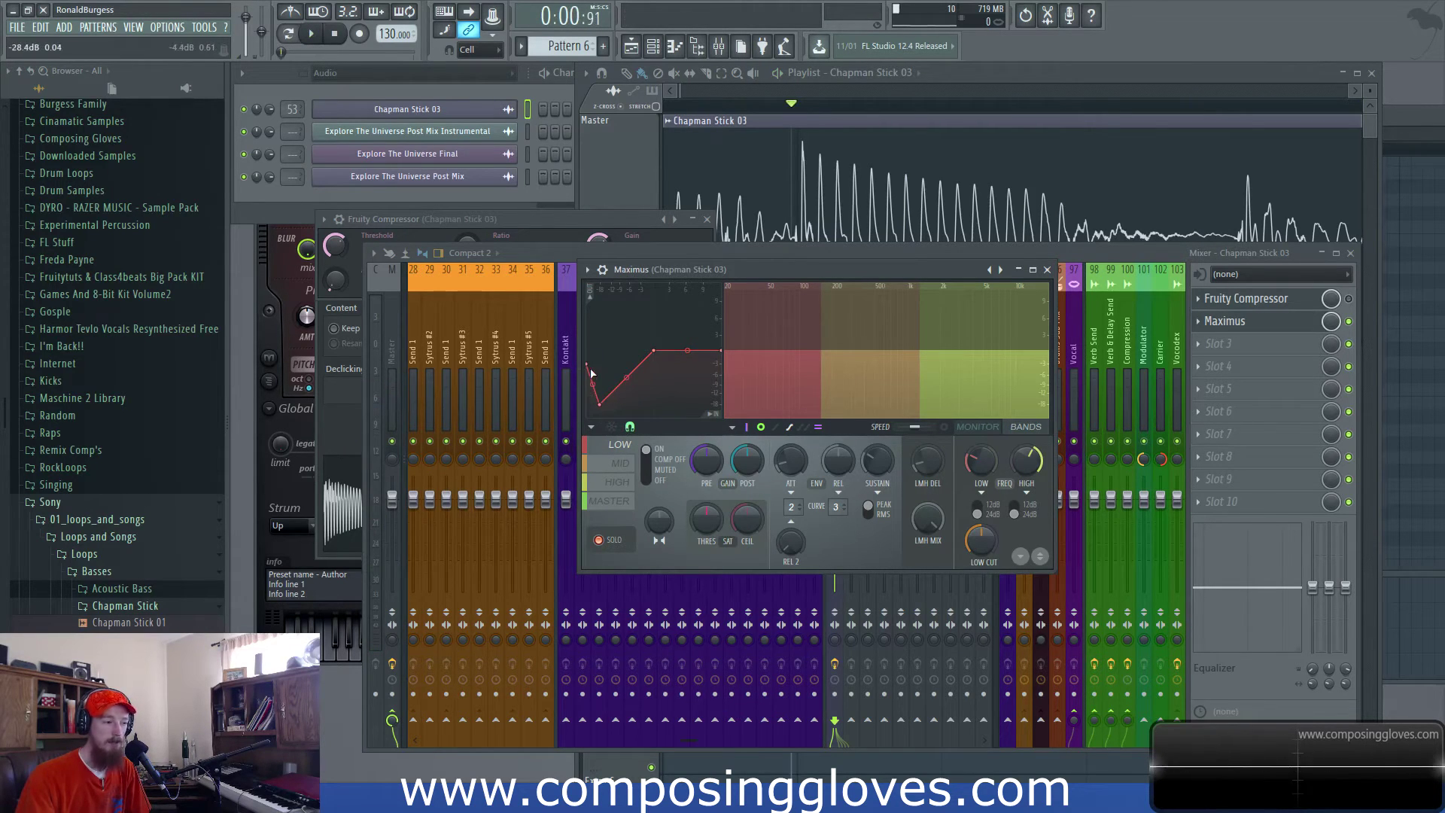
{"action": "left_click", "coordinate": [620, 463]}
{"action": "left_click_drag", "start_coordinate": [594, 418], "coordinate": [590, 365]}
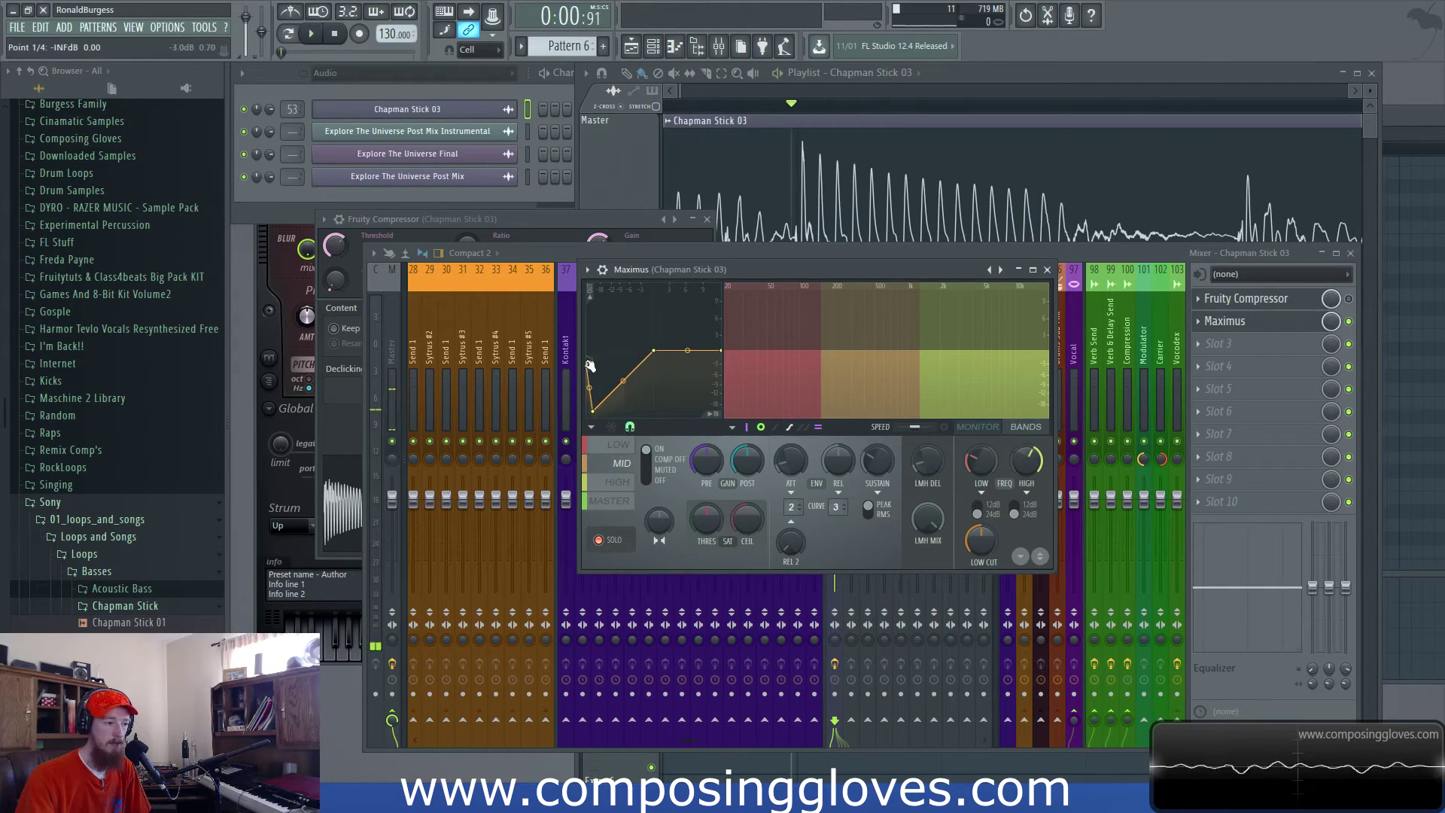
- Reset the compression curves of the low and mid bands in Maximus
{"action": "left_click", "coordinate": [620, 445]}
{"action": "right_click", "coordinate": [604, 404]}
{"action": "left_click", "coordinate": [629, 427]}
{"action": "left_click", "coordinate": [621, 463]}
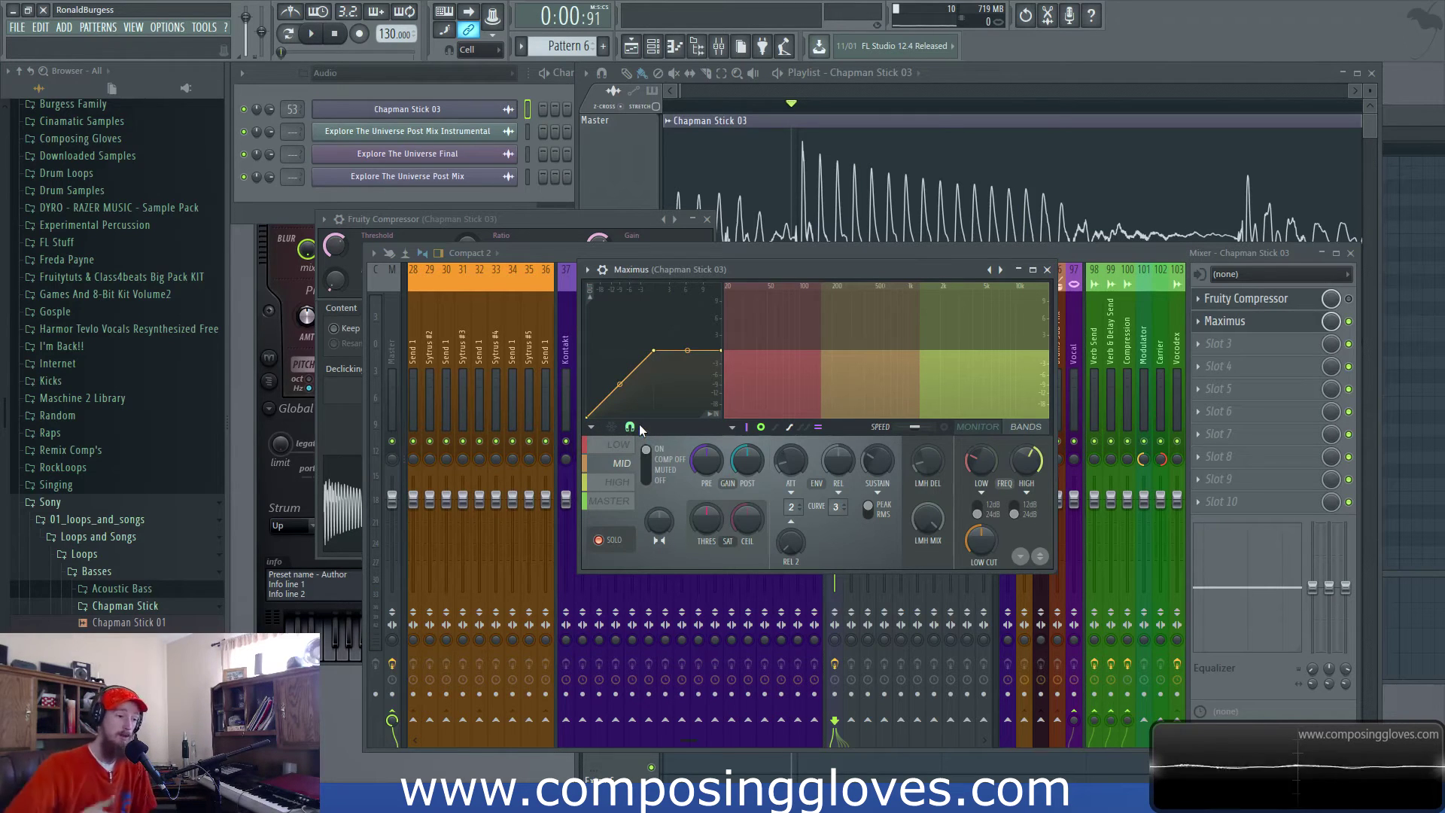
- Lower the low band's curve to a flat ceiling, unsolo the band, and raise its post gain with the loop playing in monitor view
{"action": "left_click", "coordinate": [632, 448]}
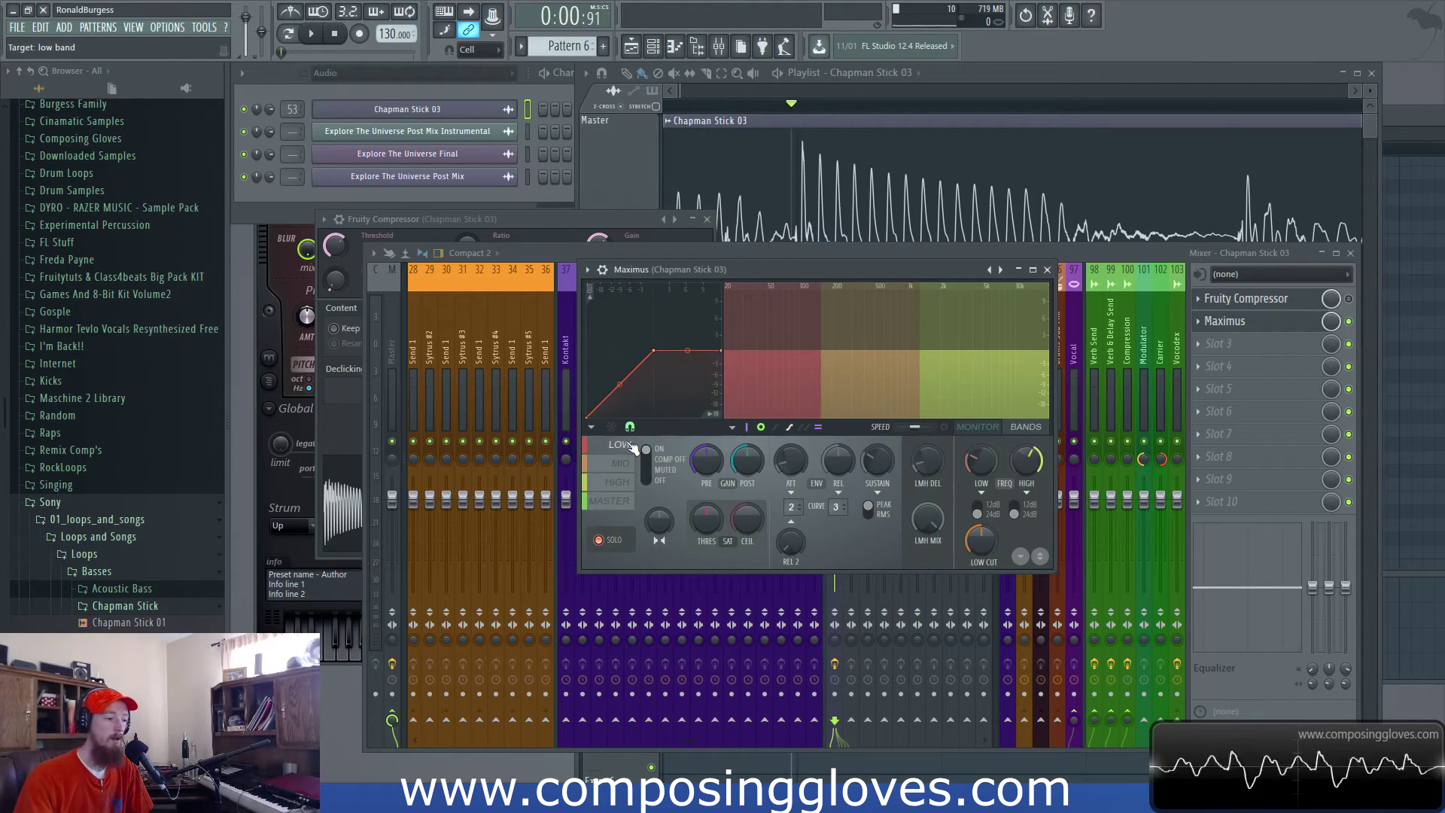
{"action": "left_click_drag", "start_coordinate": [654, 350], "coordinate": [653, 384]}
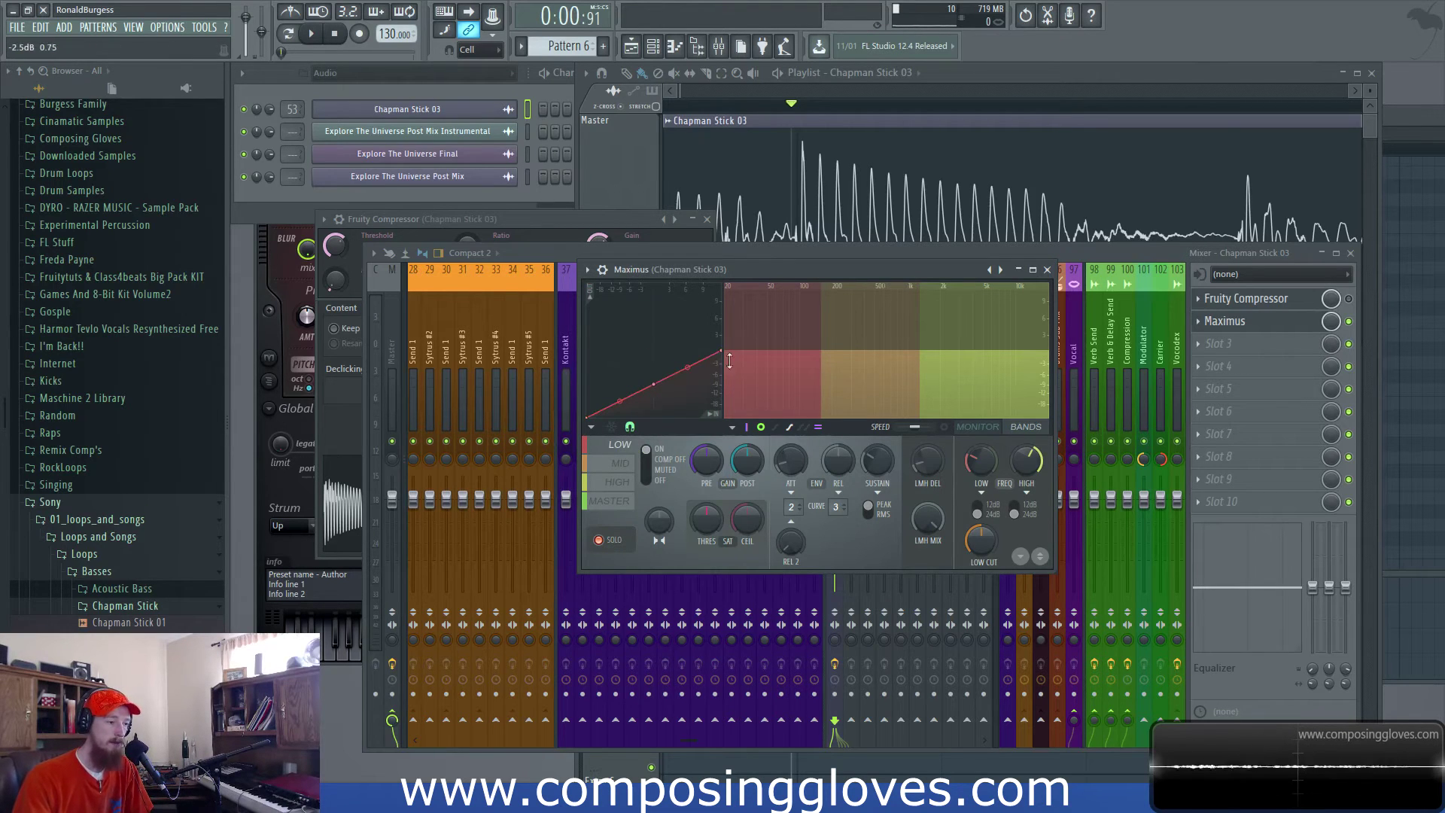
{"action": "left_click_drag", "start_coordinate": [721, 351], "coordinate": [722, 384]}
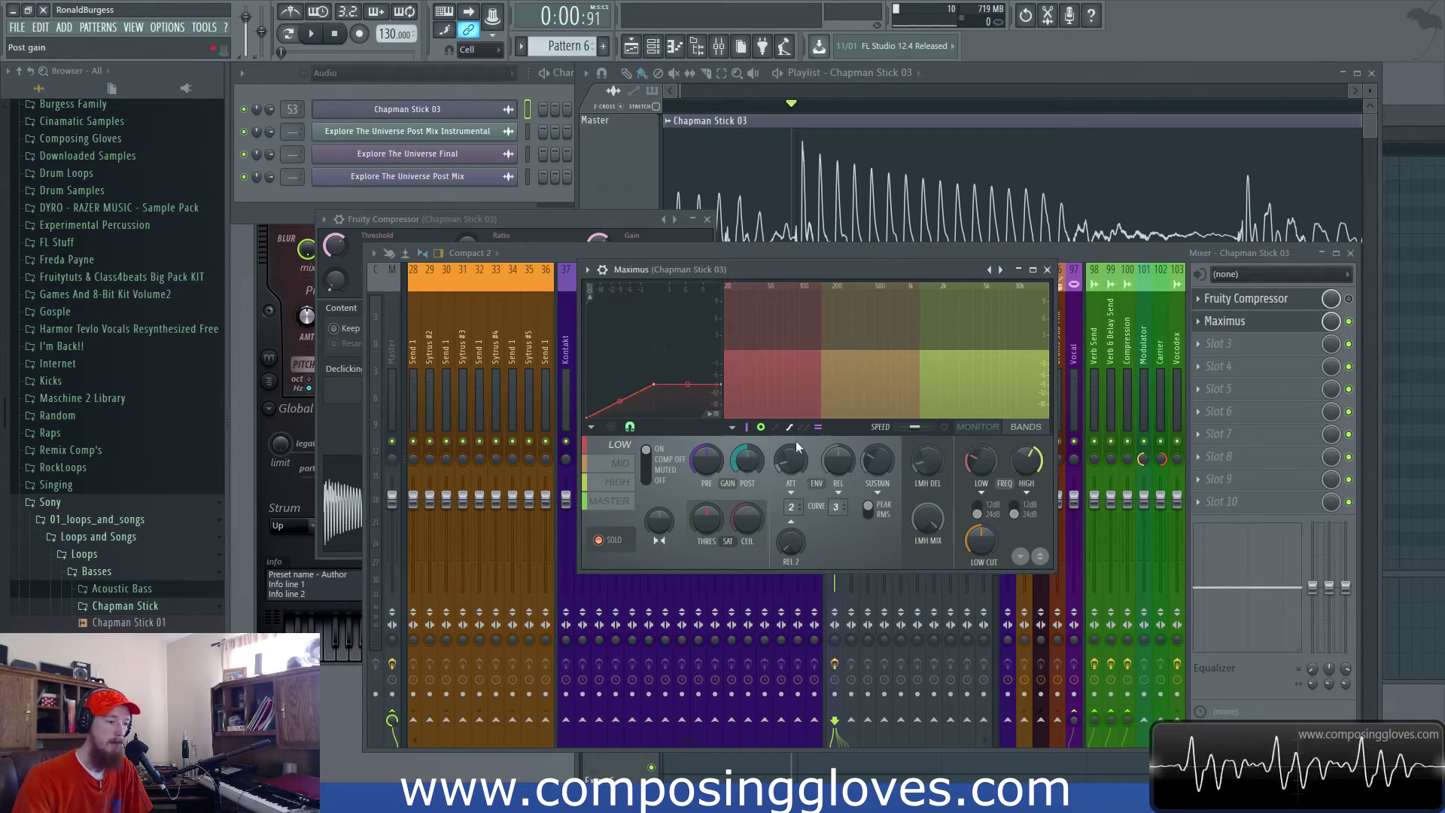
{"action": "left_click", "coordinate": [992, 430]}
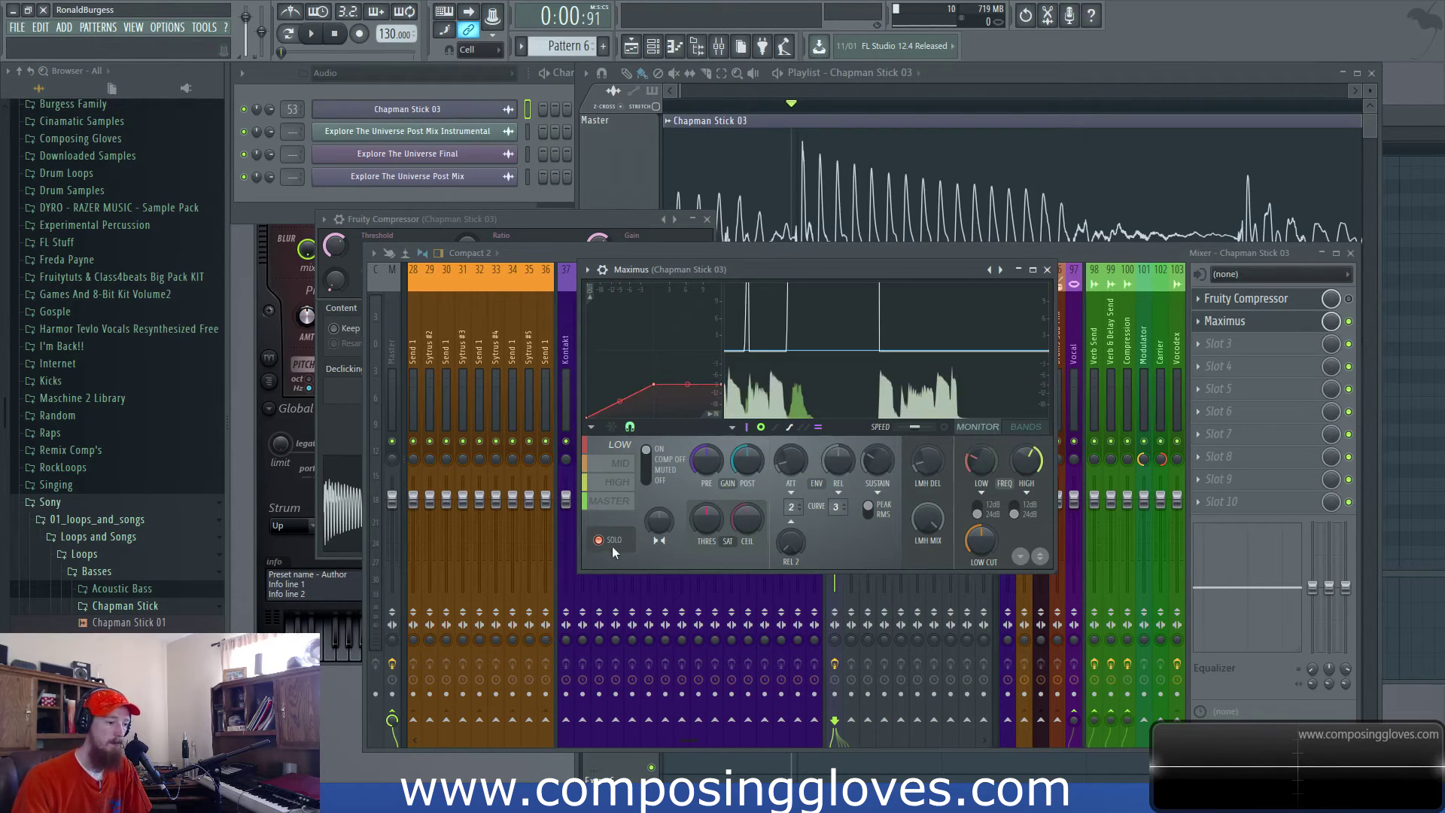
{"action": "key", "text": "space"}
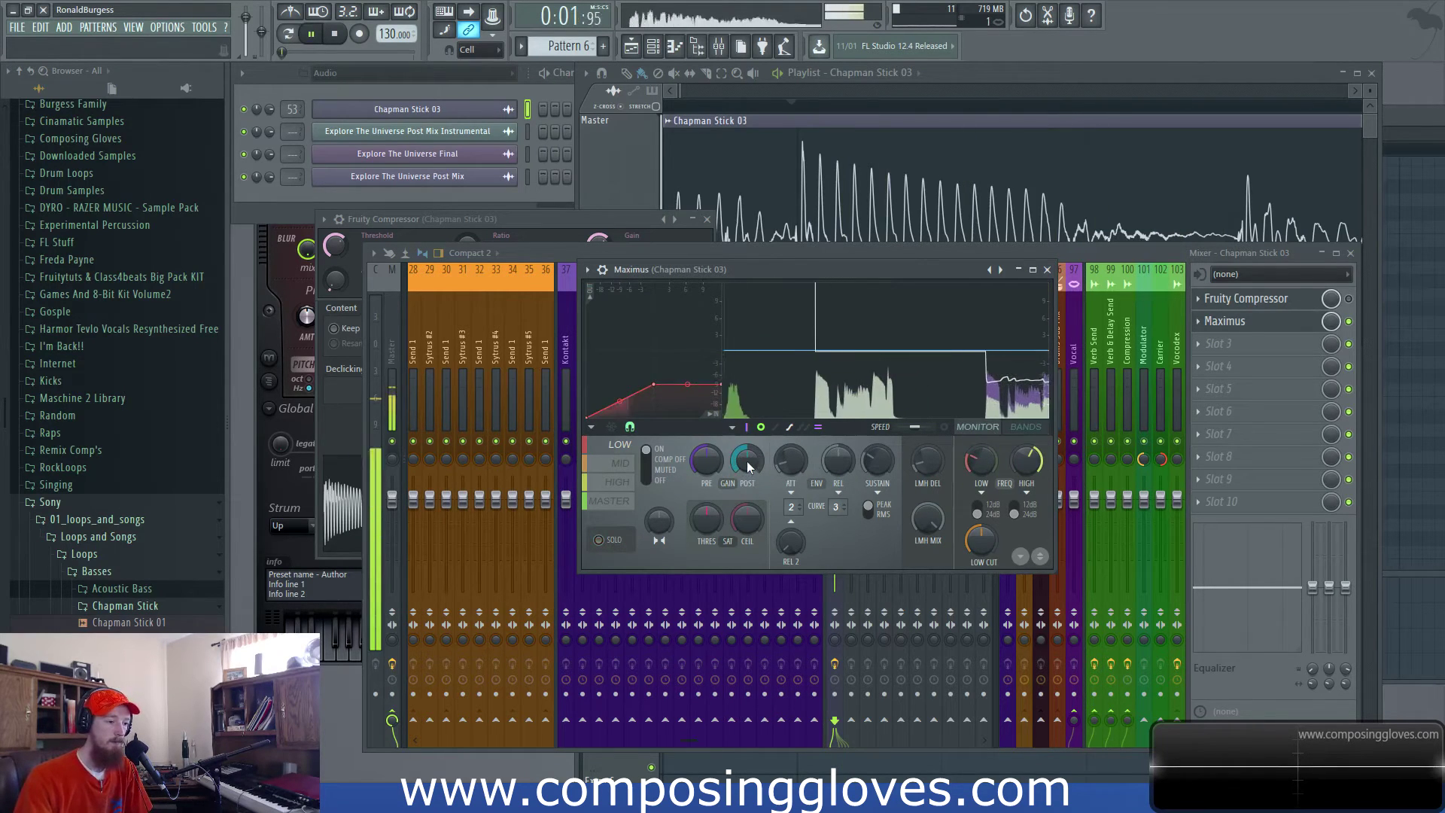
- Lower the mid band's compression curve to a softer knee and raise its post gain during playback, stopping the loop at the end
{"action": "left_click", "coordinate": [620, 463]}
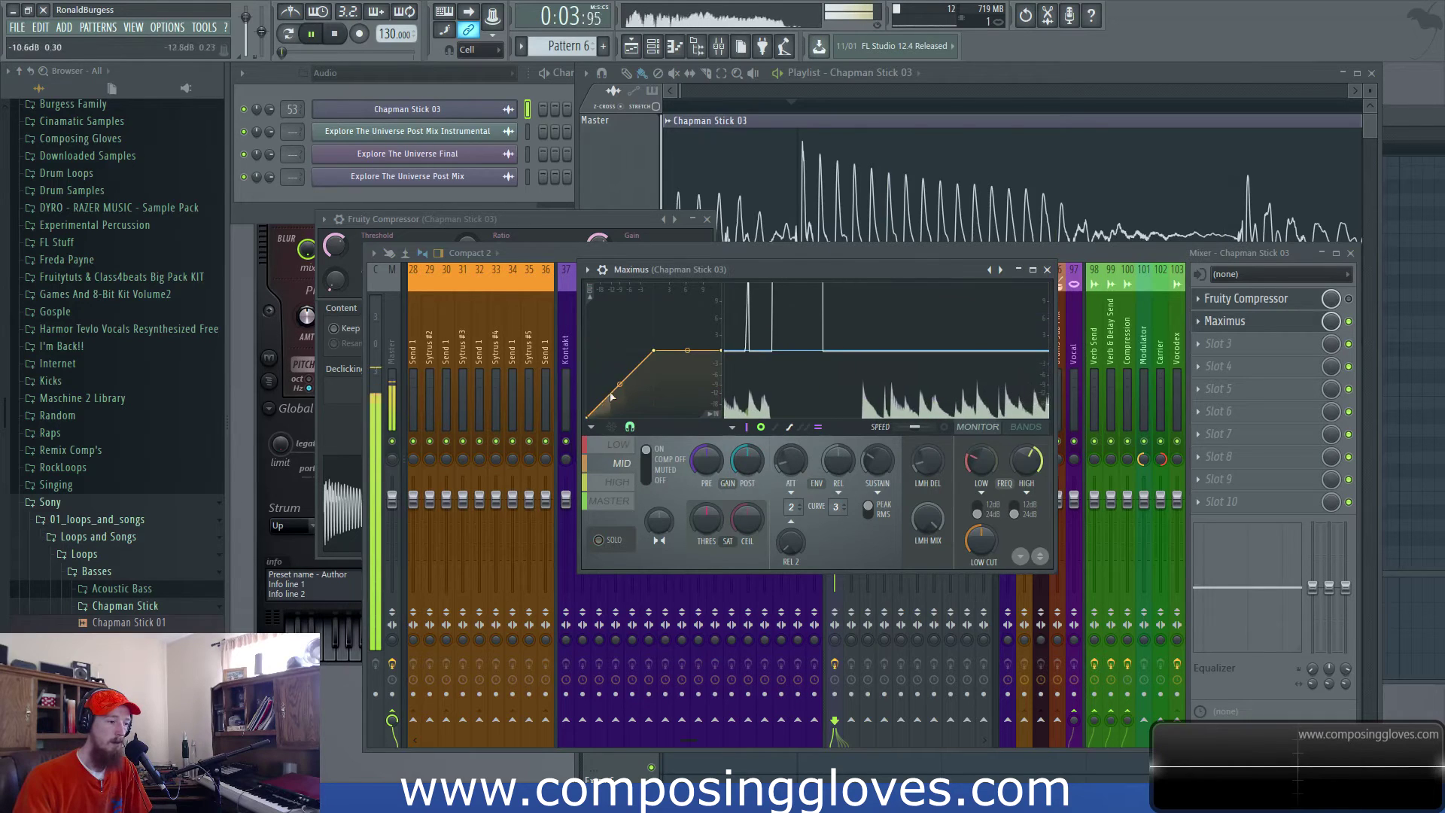
{"action": "left_click_drag", "start_coordinate": [653, 351], "coordinate": [691, 381]}
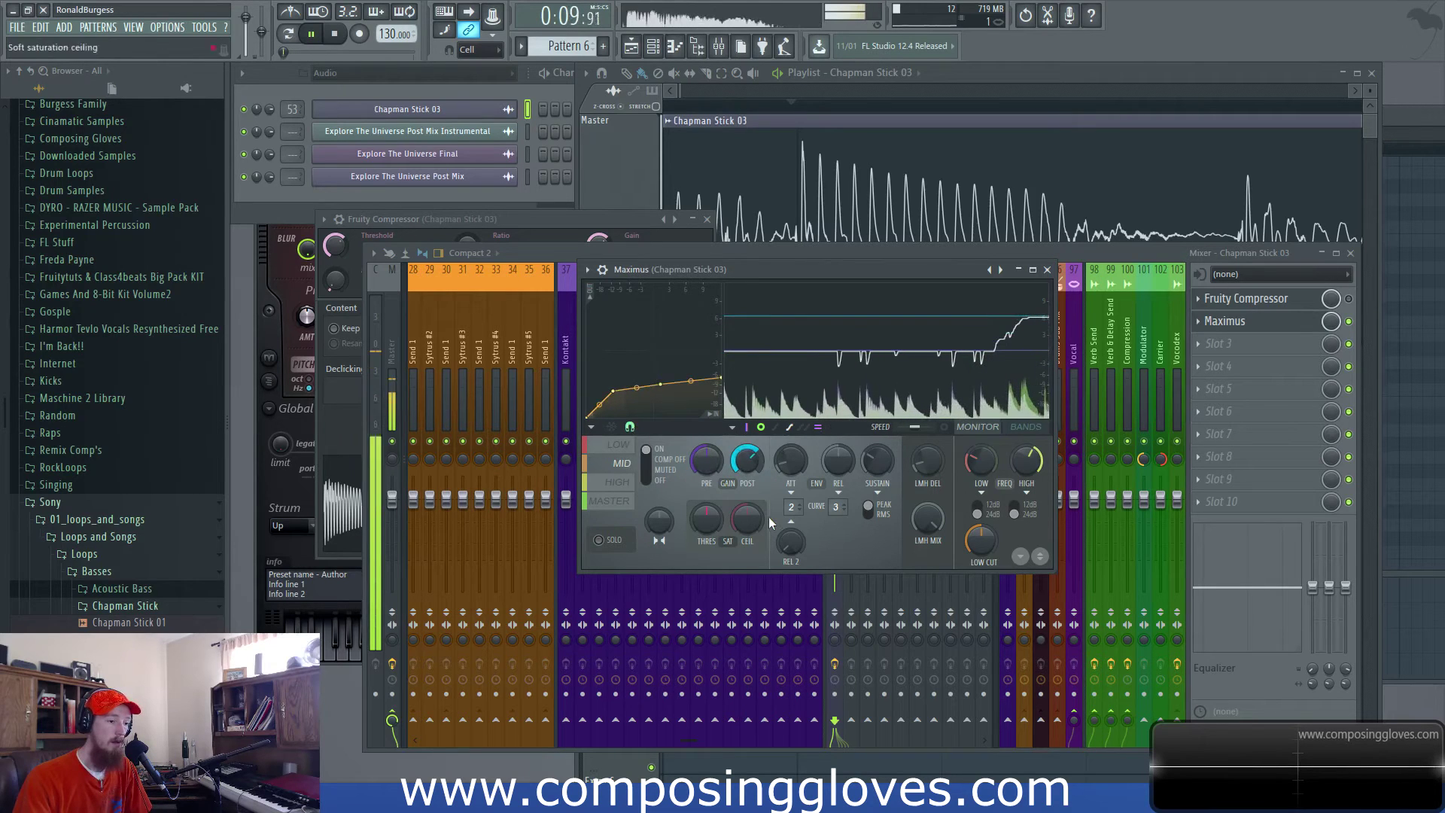
{"action": "key", "text": "space"}
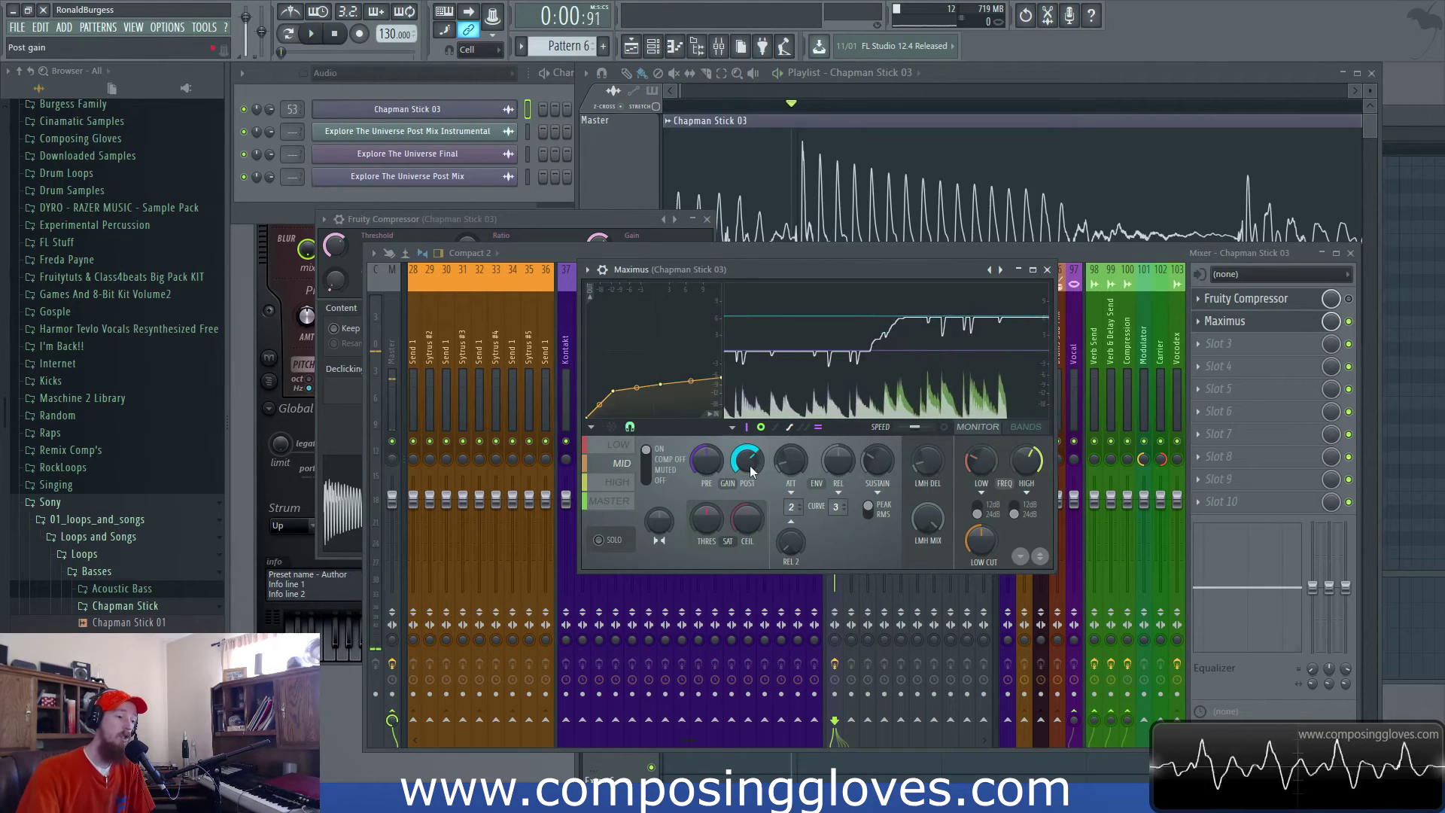
- Reshape the mid and low band curves in Maximus, moving the low band's knee toward quieter levels
{"action": "left_click_drag", "start_coordinate": [661, 383], "coordinate": [625, 386]}
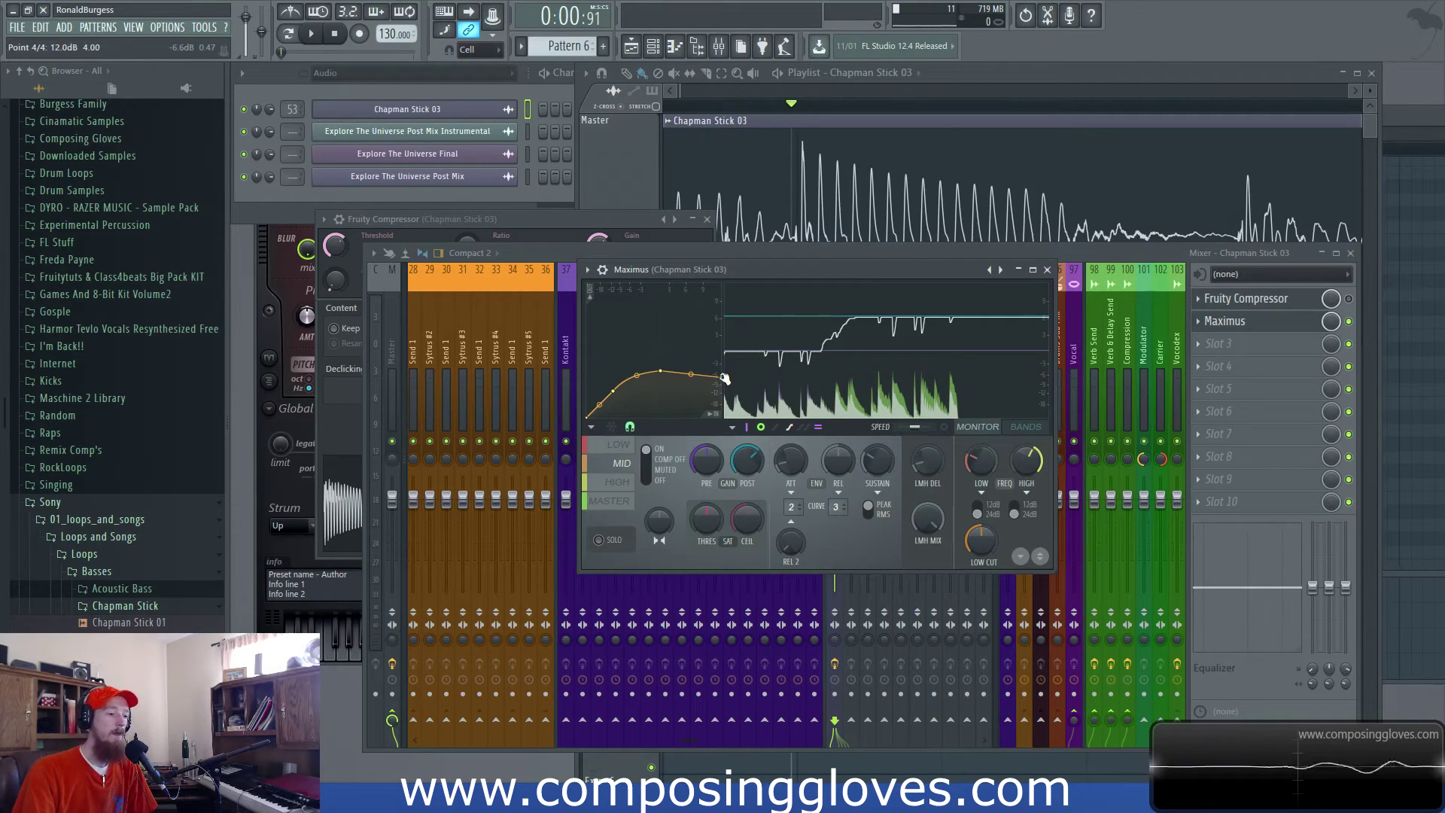
{"action": "left_click", "coordinate": [619, 445]}
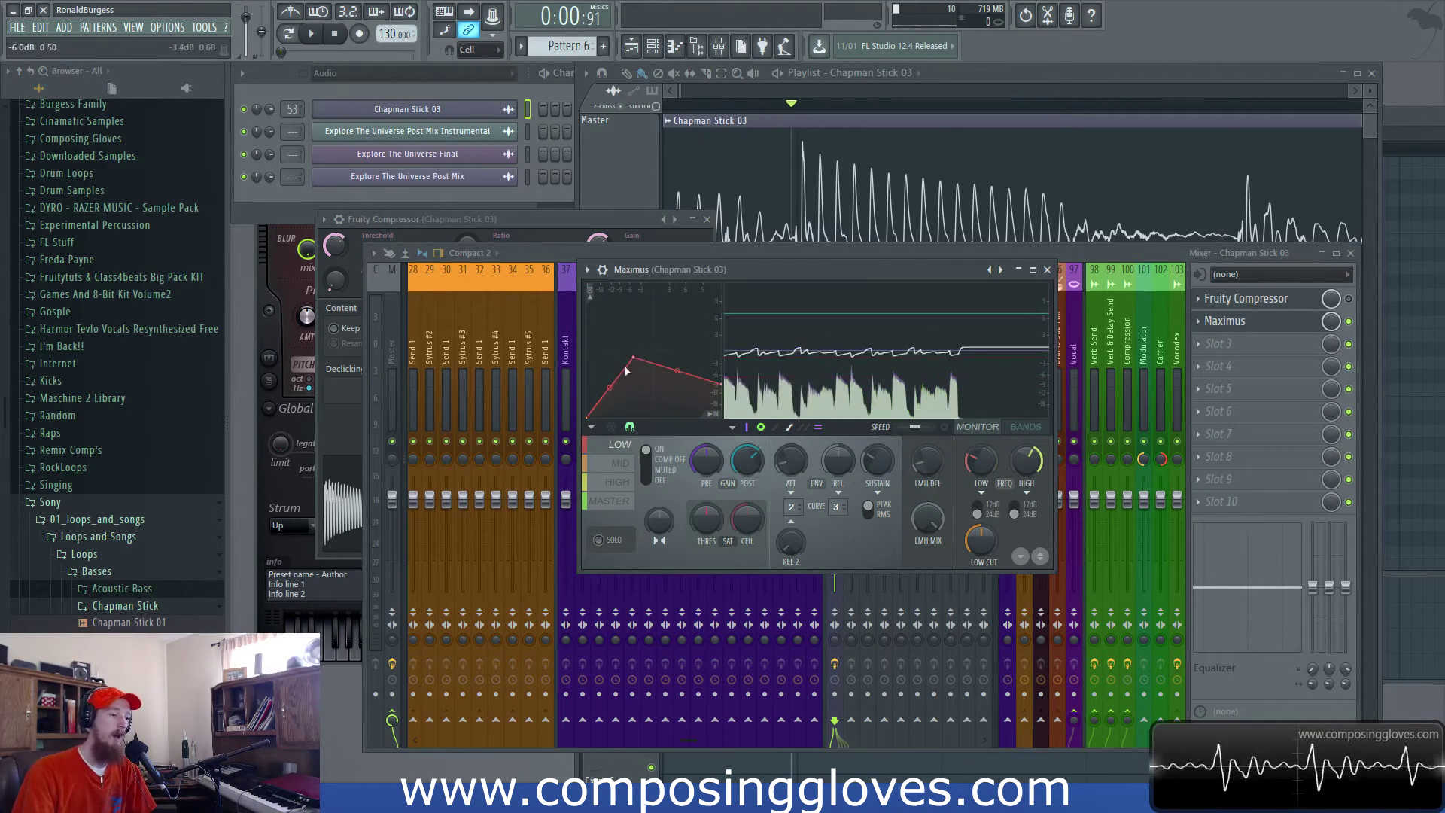
{"action": "left_click_drag", "start_coordinate": [636, 361], "coordinate": [656, 372]}
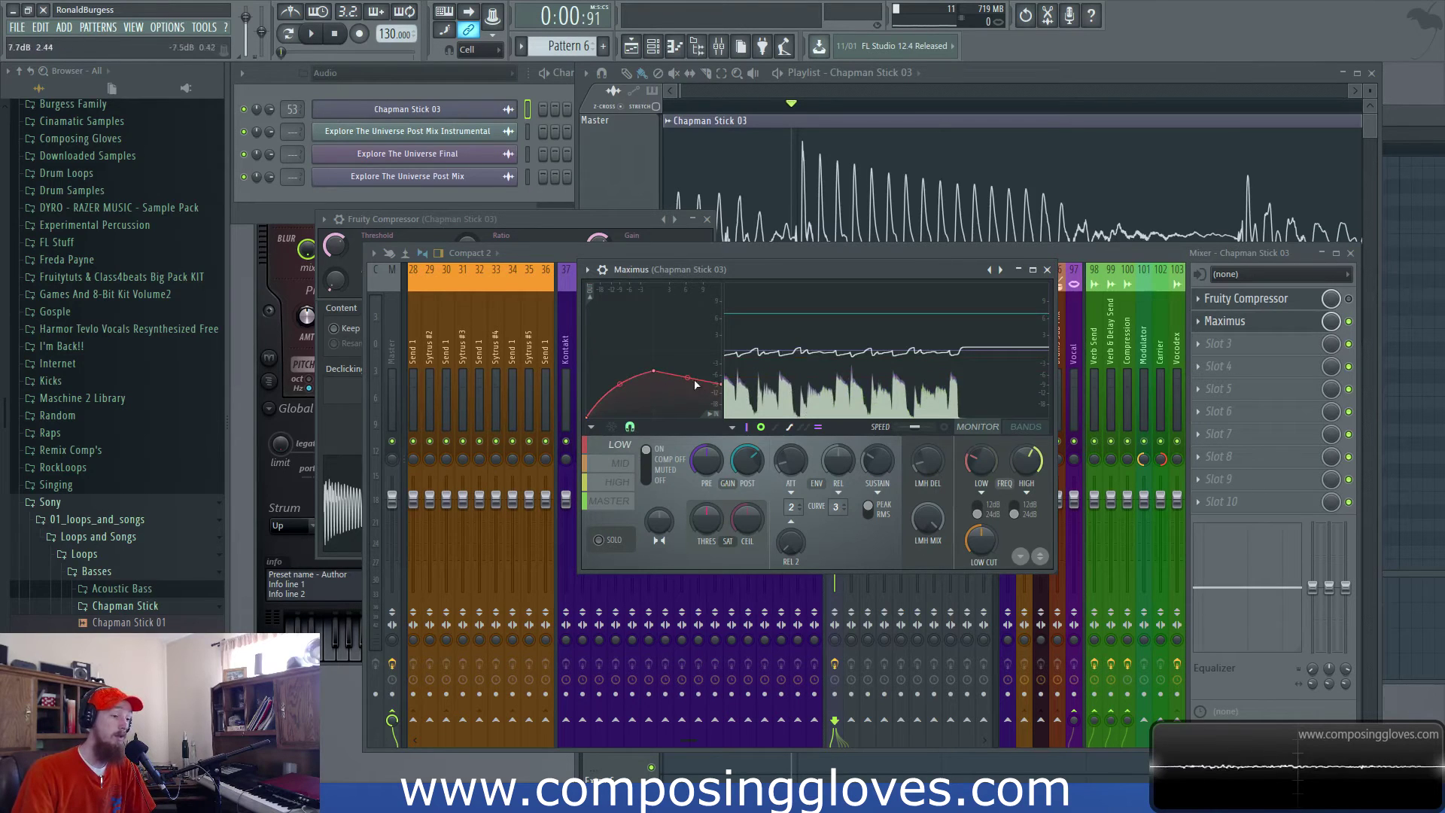
{"action": "left_click_drag", "start_coordinate": [721, 384], "coordinate": [614, 372]}
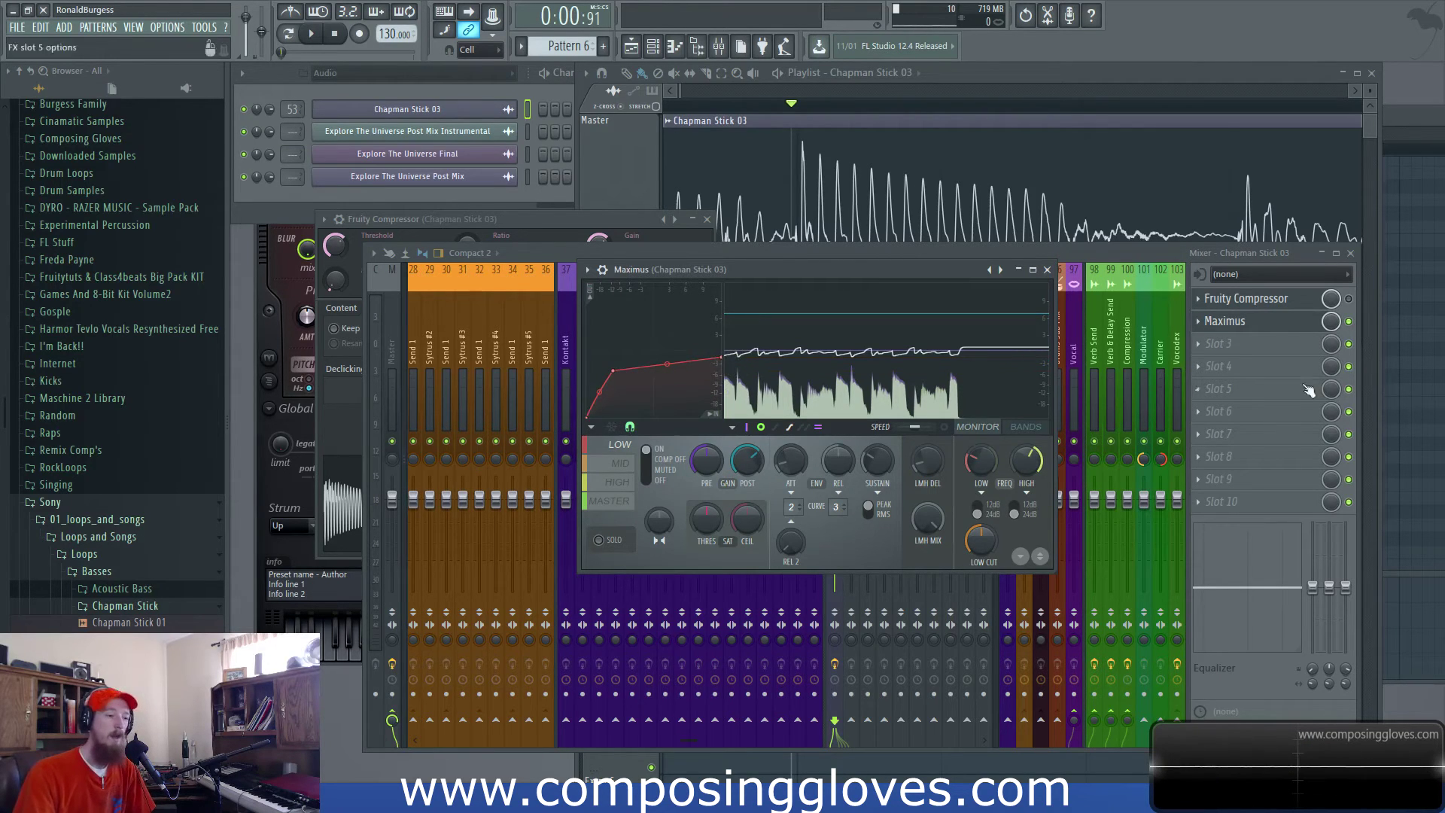
- Put Maximus away and load TDR Nova into slot 3 of the Chapman Stick 03 mixer track, moving its window clear of the effect slots
{"action": "left_click", "coordinate": [1224, 321]}
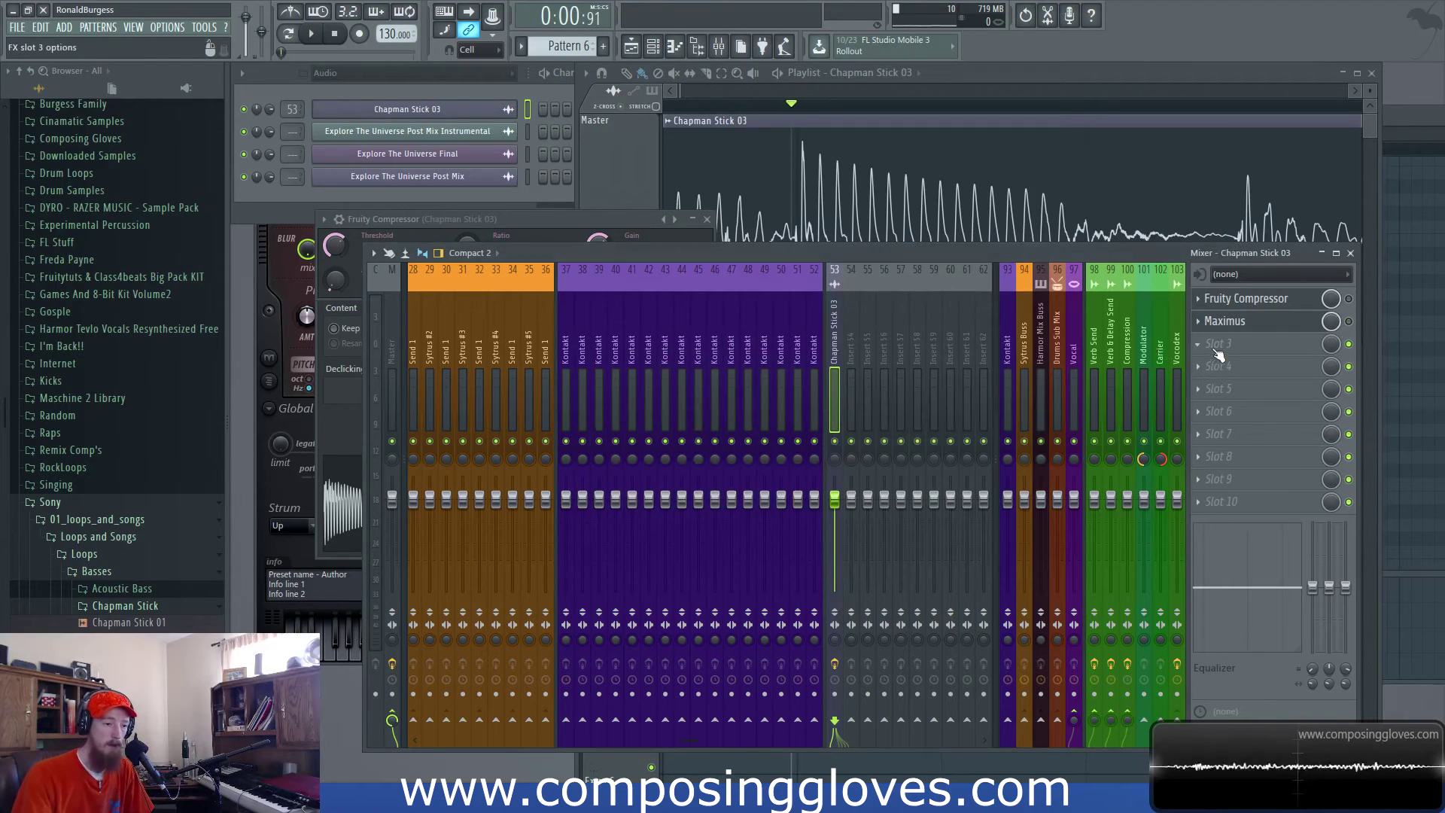
{"action": "left_click", "coordinate": [1217, 353]}
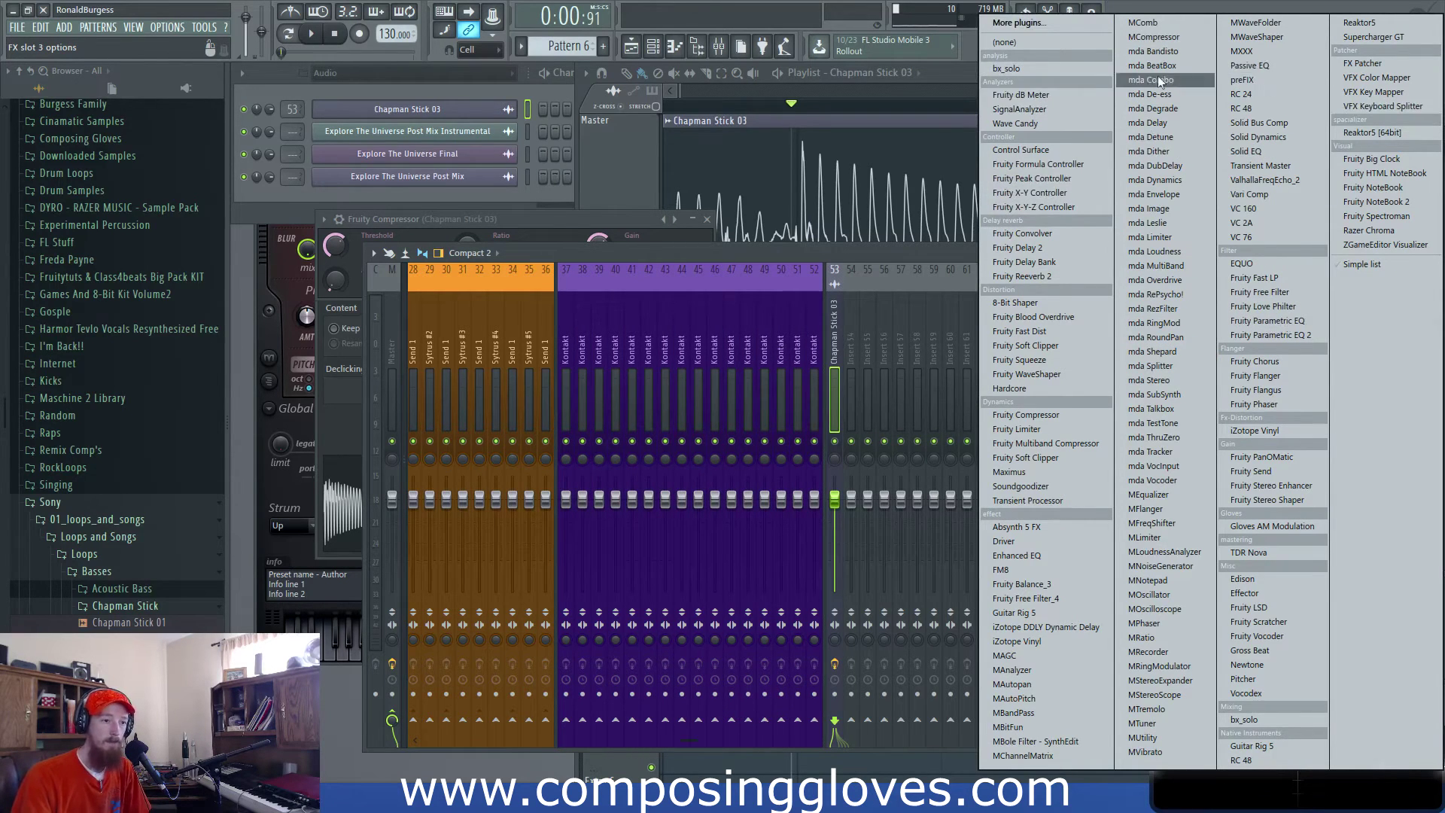
{"action": "left_click", "coordinate": [1289, 552]}
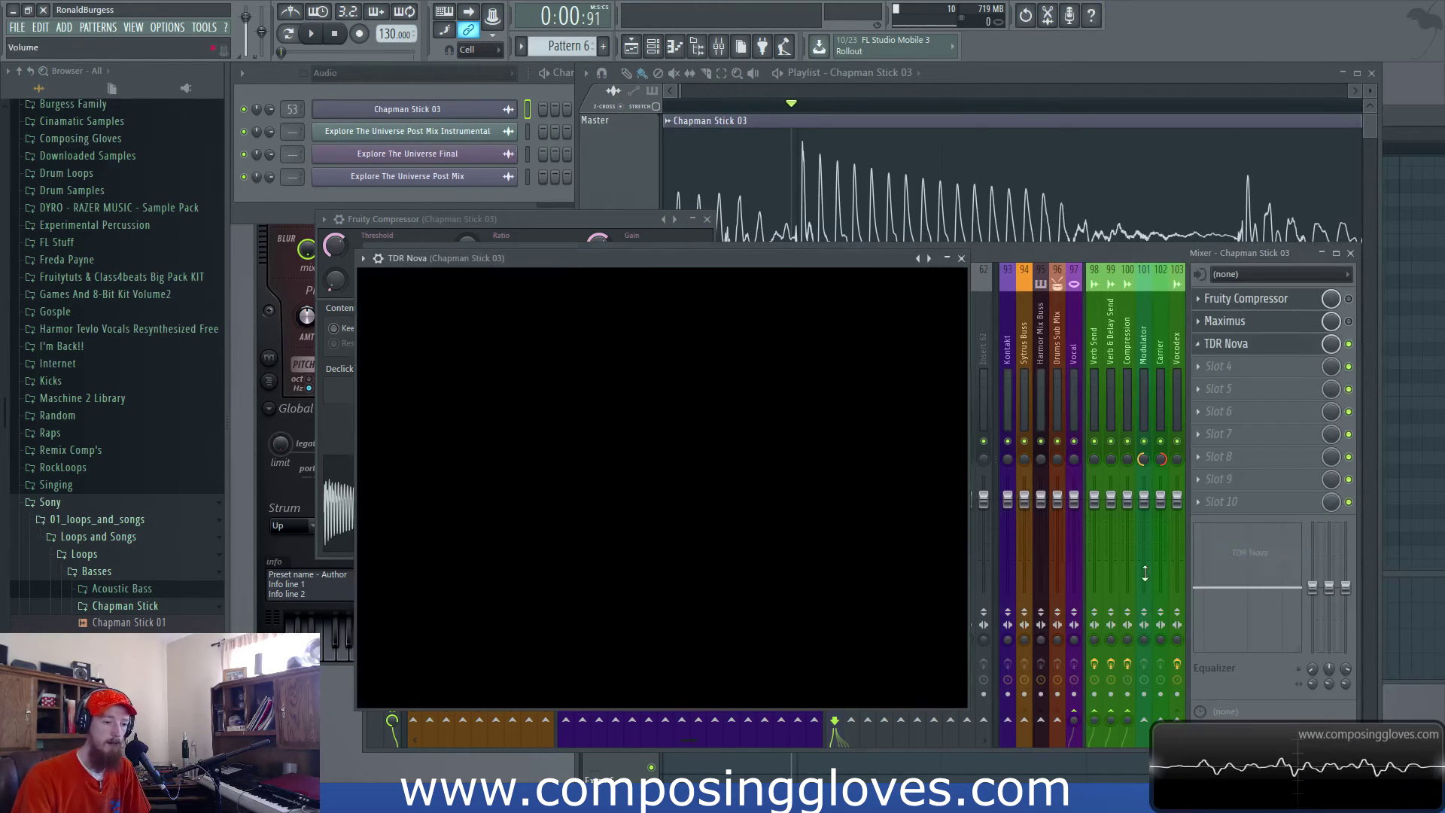
{"action": "left_click_drag", "start_coordinate": [684, 260], "coordinate": [861, 166]}
- Set TDR Nova's analyzer to Out and play the loop briefly to view its spectrum
{"action": "left_click", "coordinate": [946, 188]}
{"action": "left_click", "coordinate": [918, 186]}
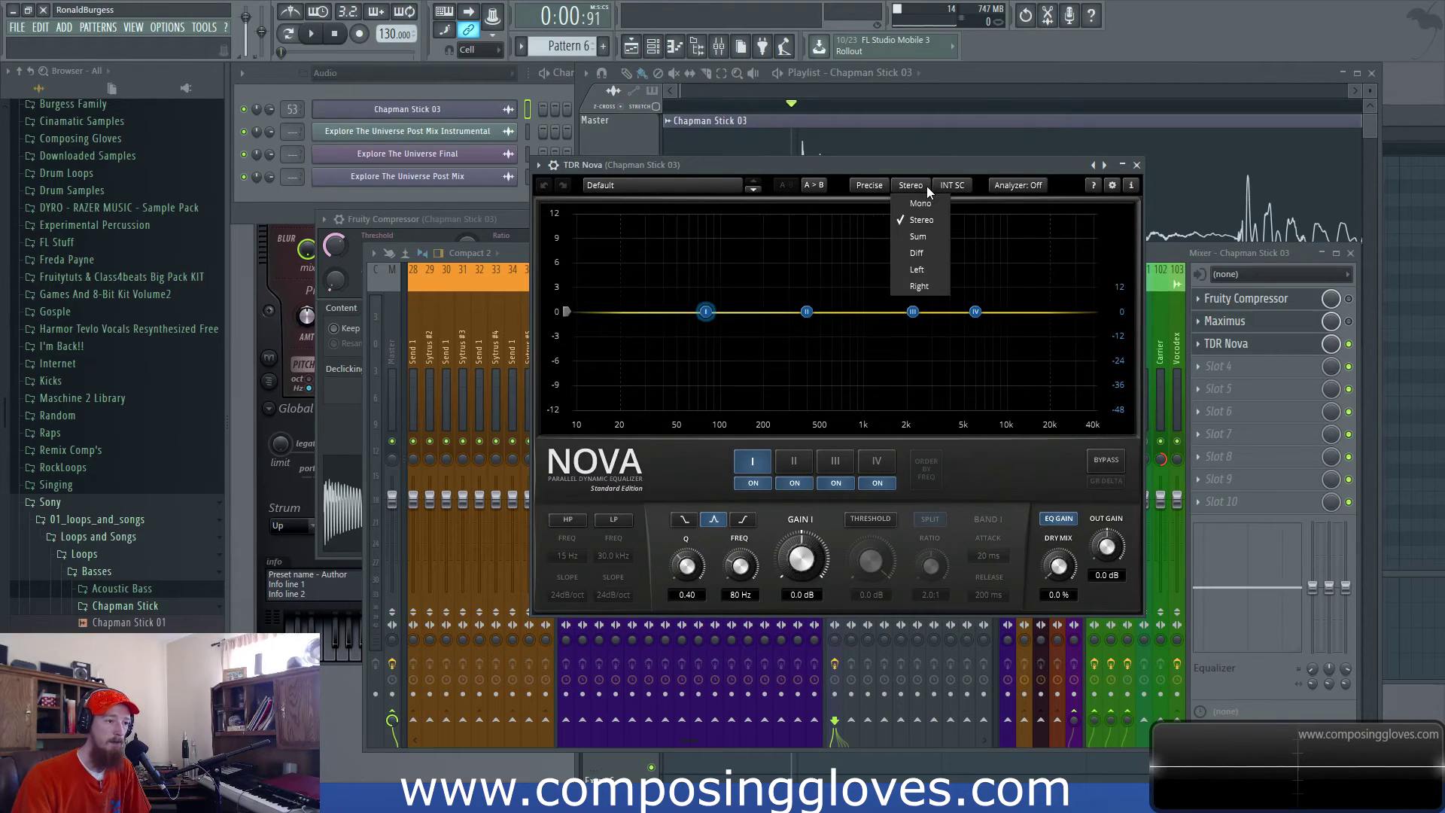
{"action": "left_click", "coordinate": [964, 187]}
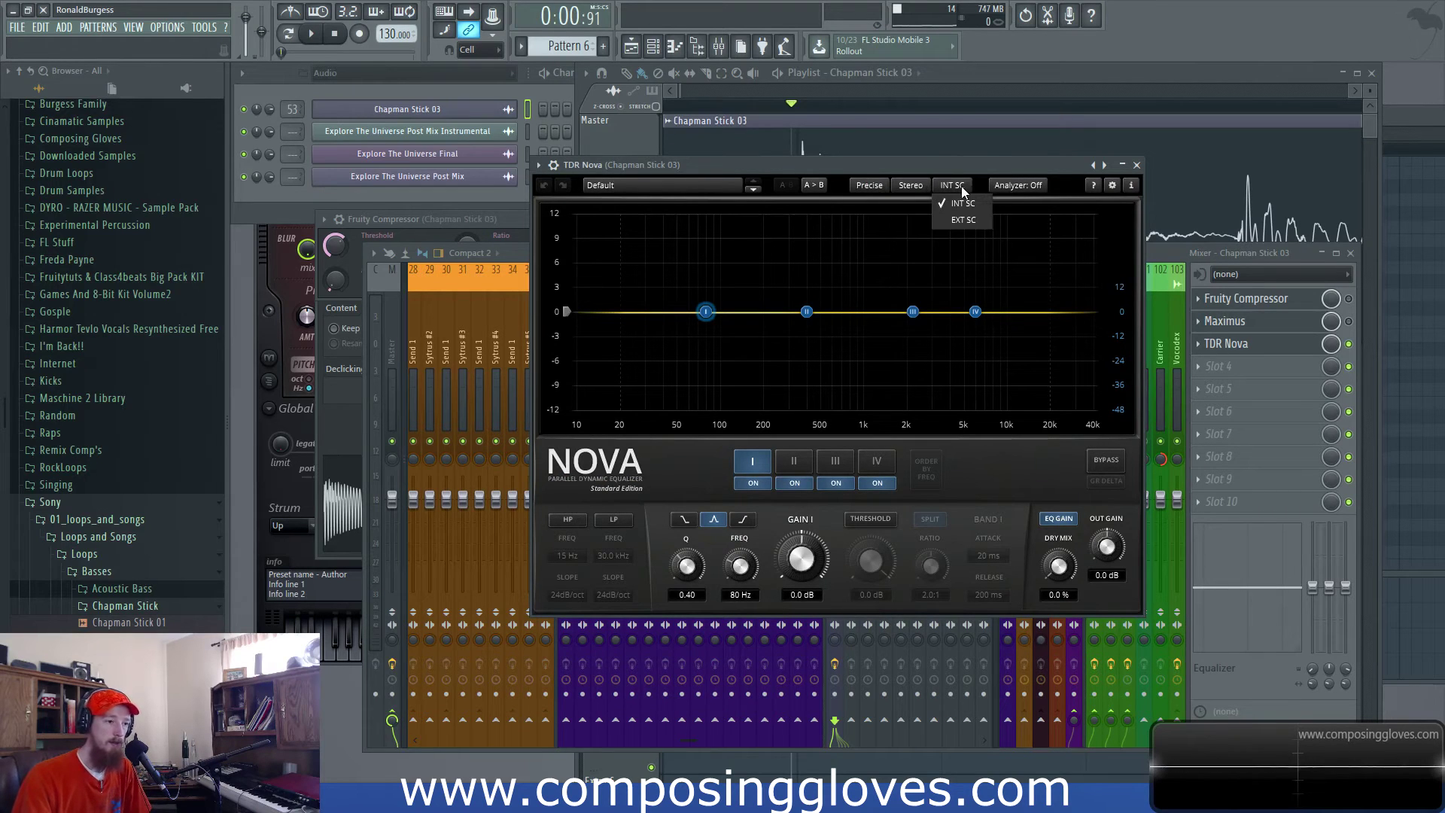
{"action": "left_click", "coordinate": [1014, 187]}
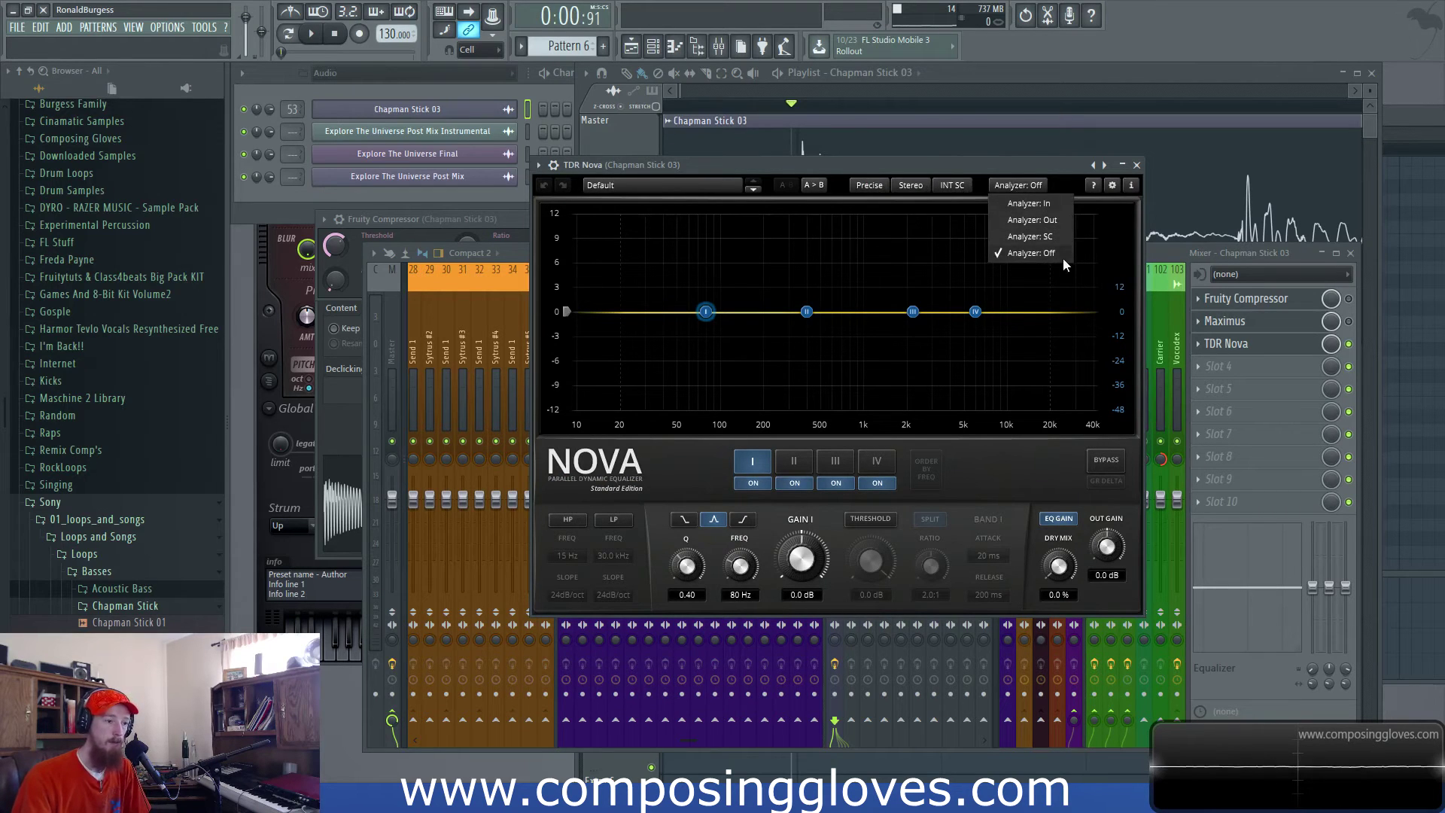
{"action": "left_click", "coordinate": [1067, 209]}
{"action": "left_click", "coordinate": [1022, 184]}
{"action": "left_click", "coordinate": [1035, 221]}
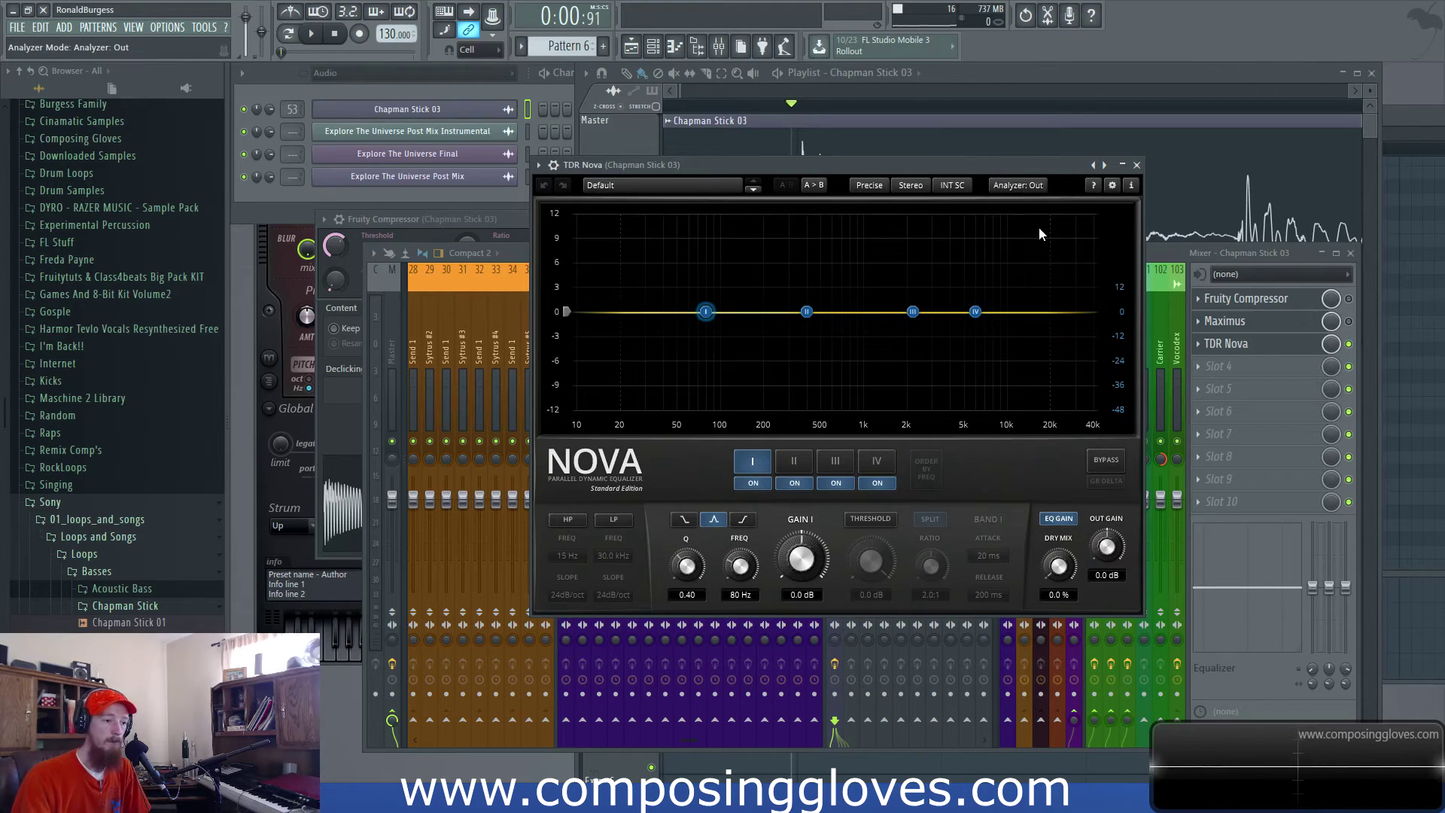
{"action": "key", "text": "space"}
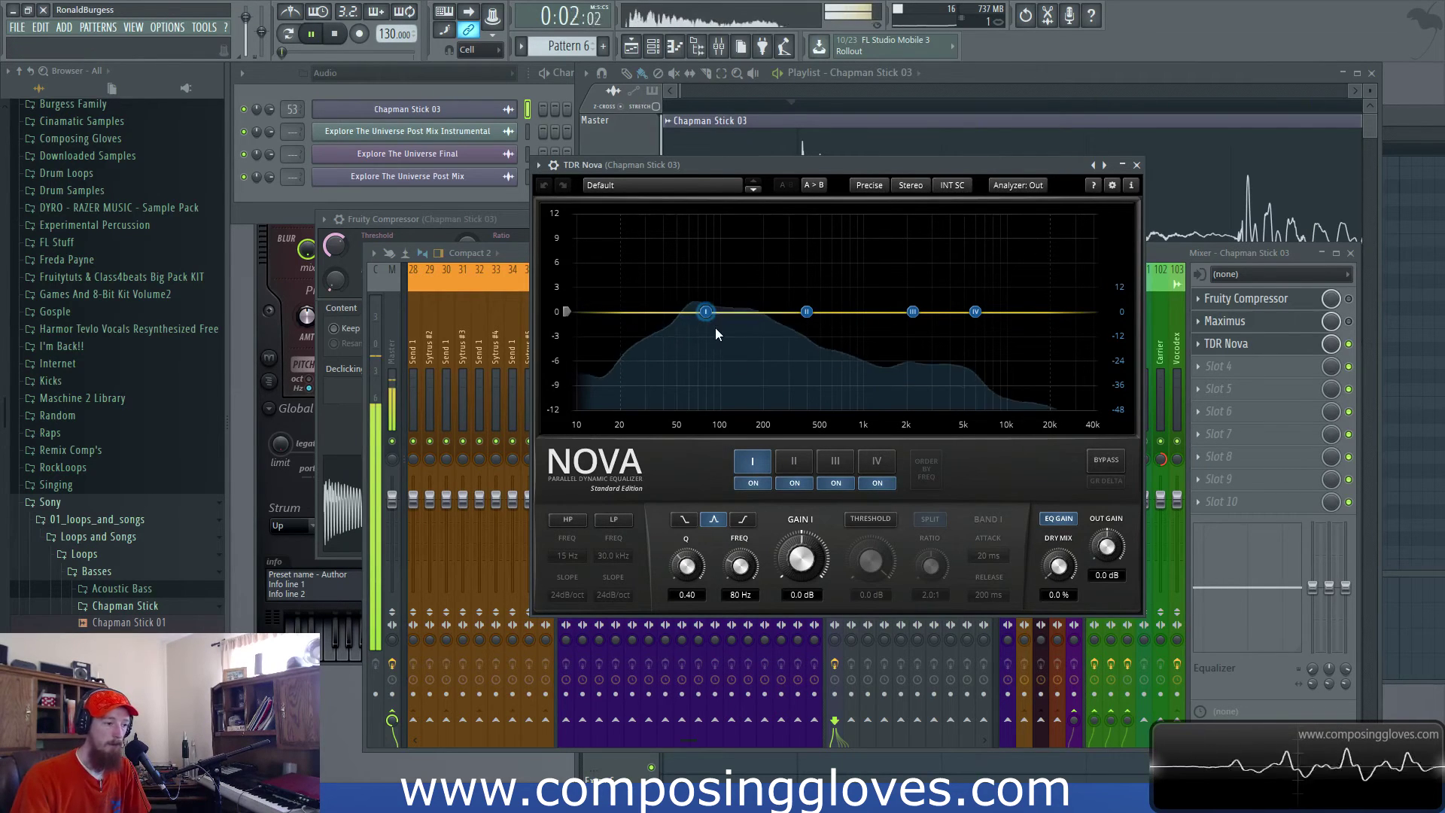
{"action": "key", "text": "space"}
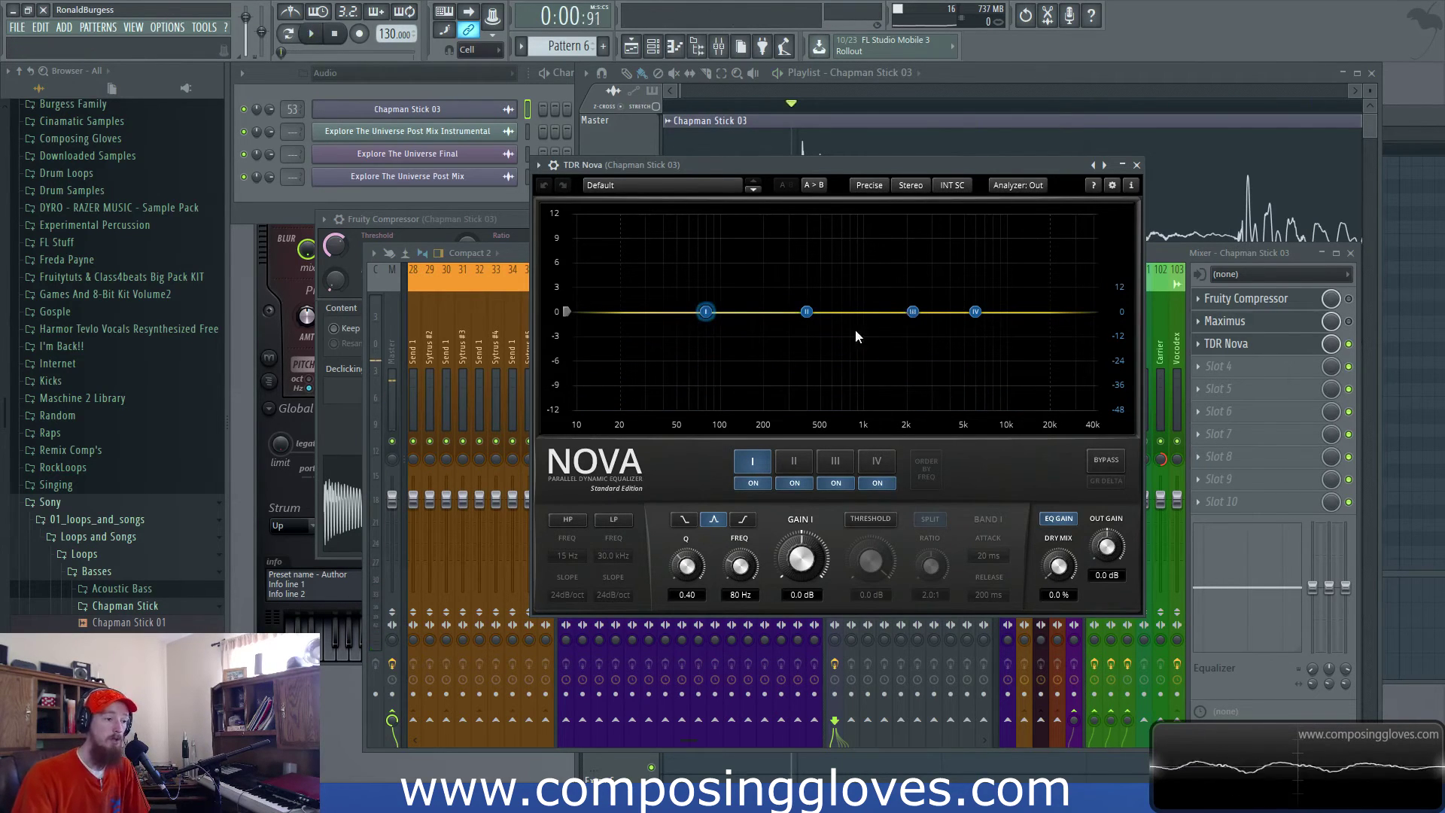
- Cut band I of TDR Nova to -4.0 dB at 82 Hz and try its inactive threshold control
{"action": "left_click_drag", "start_coordinate": [715, 316], "coordinate": [716, 347]}
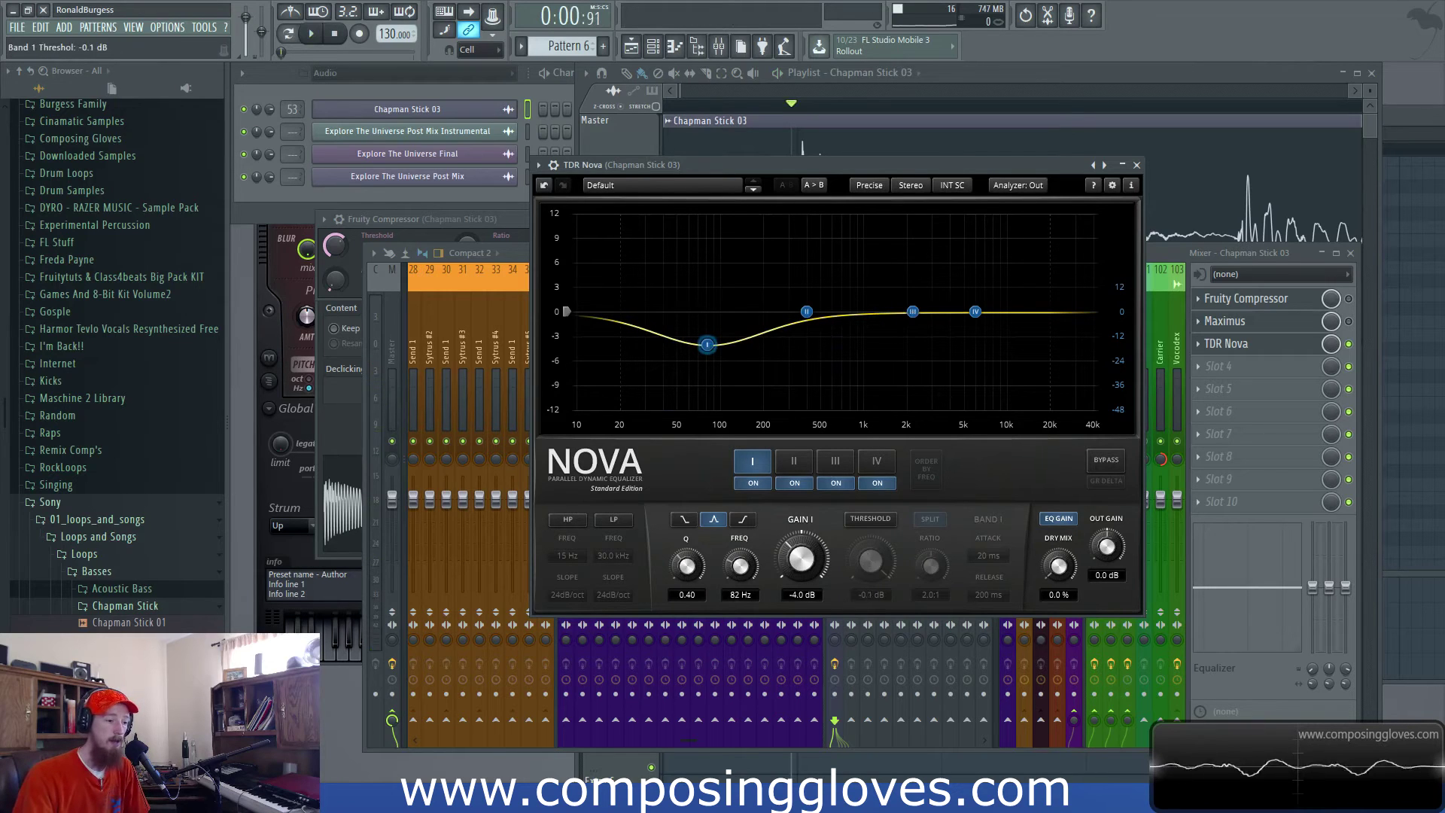
{"action": "left_click_drag", "start_coordinate": [871, 560], "coordinate": [873, 565]}
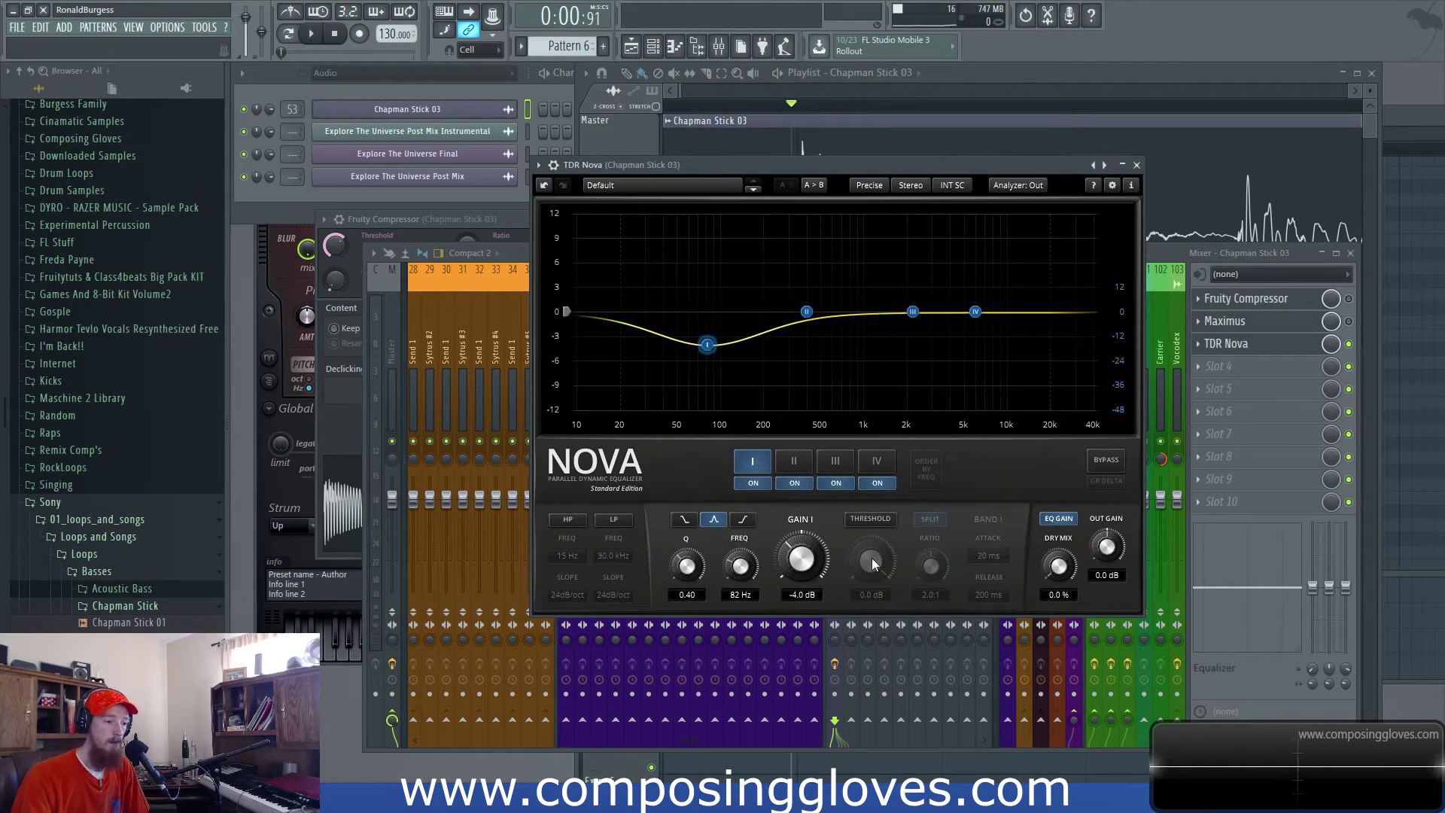
{"action": "left_click", "coordinate": [755, 465]}
{"action": "left_click", "coordinate": [756, 465]}
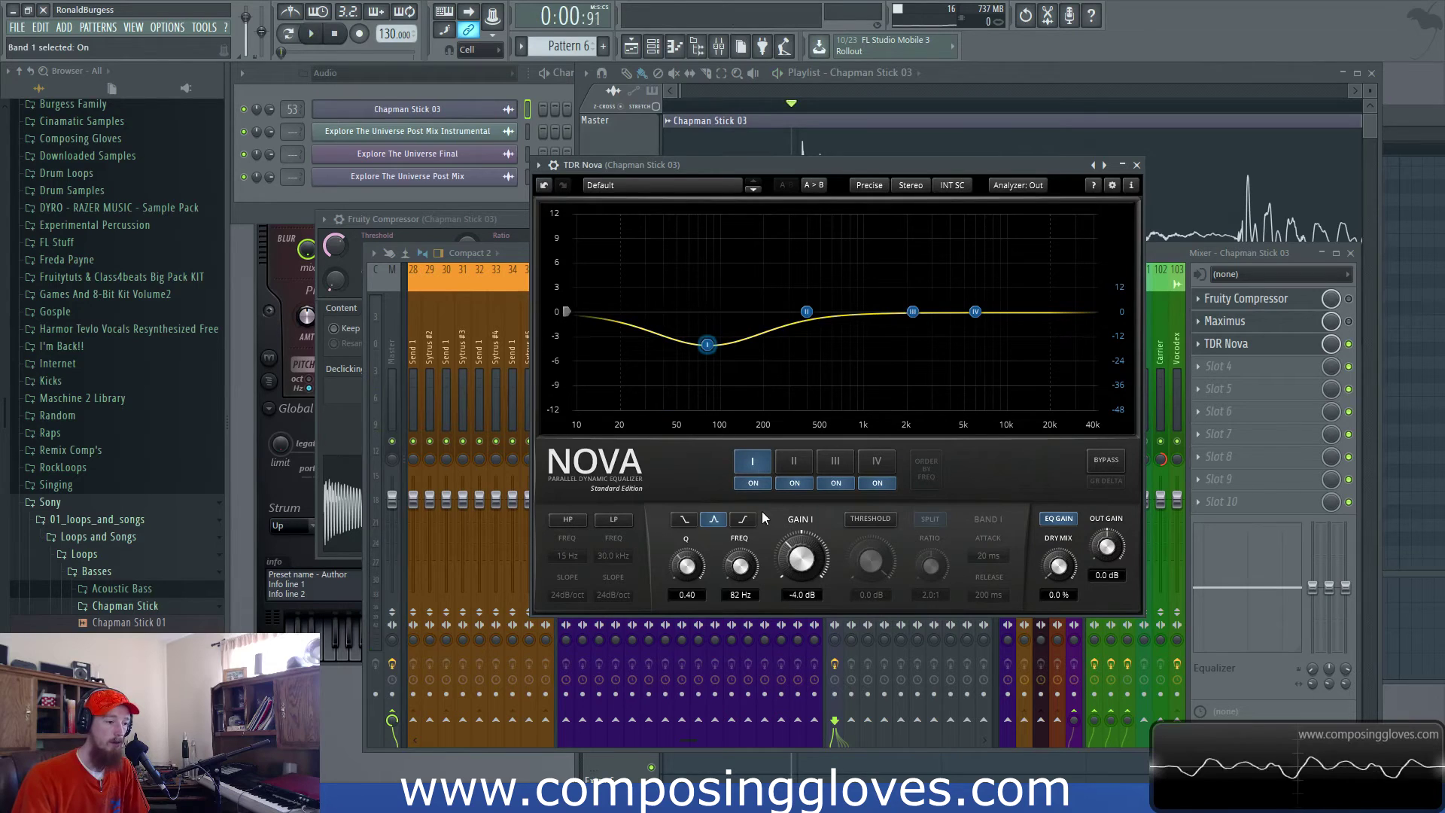
- Enable band I's threshold at -17.5 dB with a 2.4:1 ratio, and set the band's gain to -1.3 dB at 69 Hz
{"action": "left_click", "coordinate": [882, 524]}
{"action": "left_click_drag", "start_coordinate": [871, 561], "coordinate": [870, 603]}
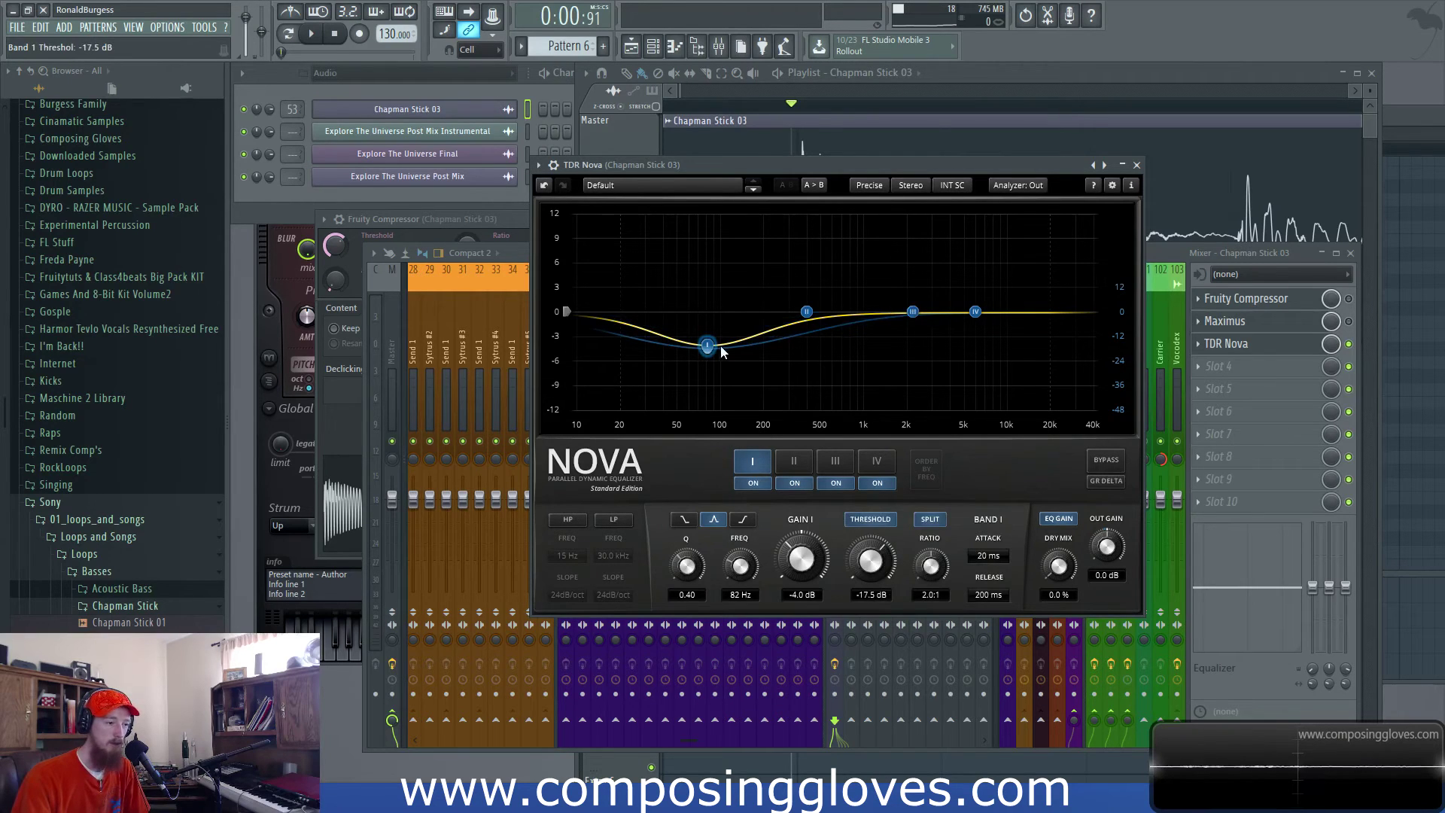
{"action": "left_click_drag", "start_coordinate": [708, 346], "coordinate": [697, 323]}
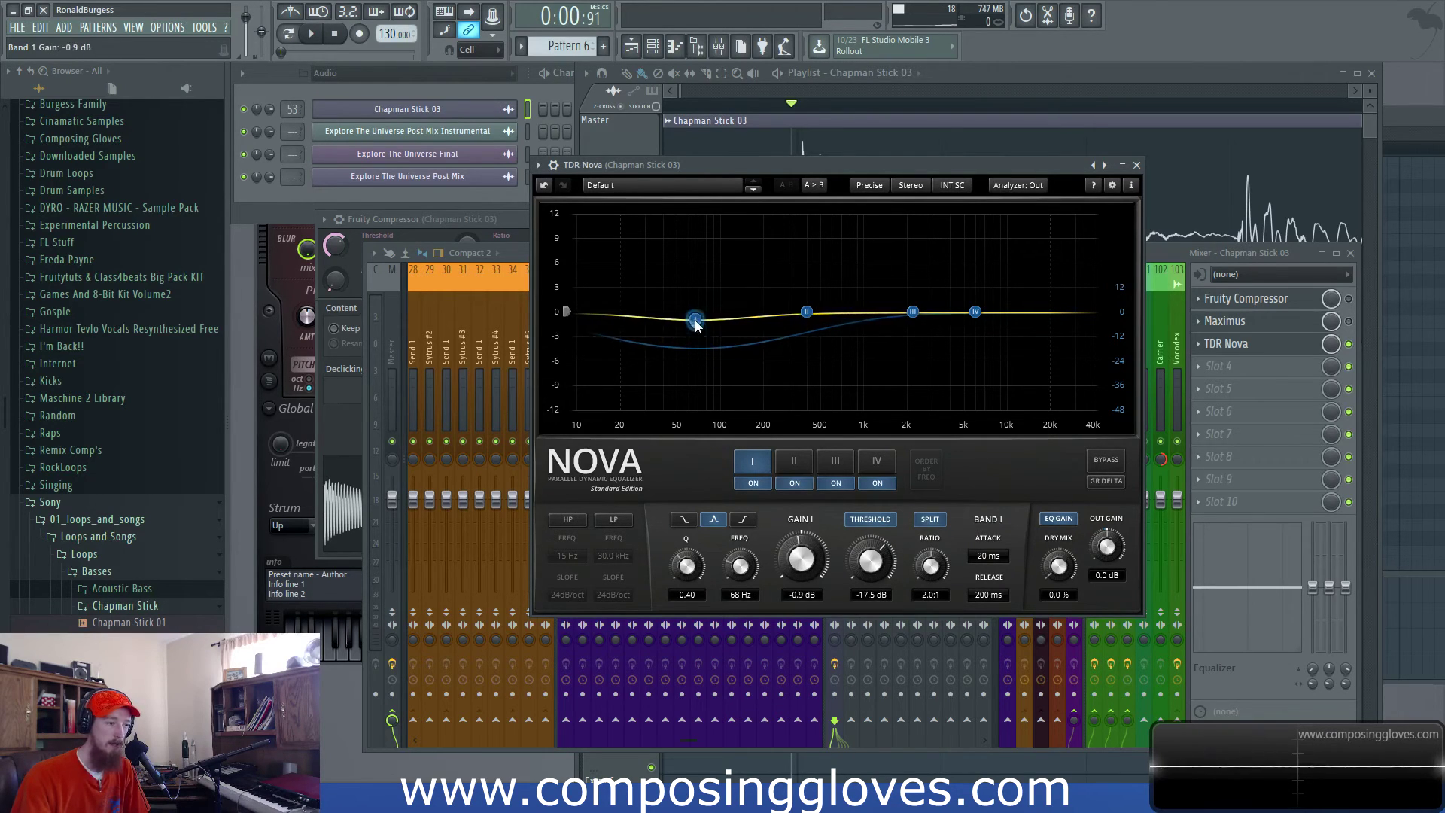
{"action": "left_click_drag", "start_coordinate": [931, 566], "coordinate": [942, 593]}
- Play the loop and switch TDR Nova off and back on to compare the sound with and without it
{"action": "key", "text": "space"}
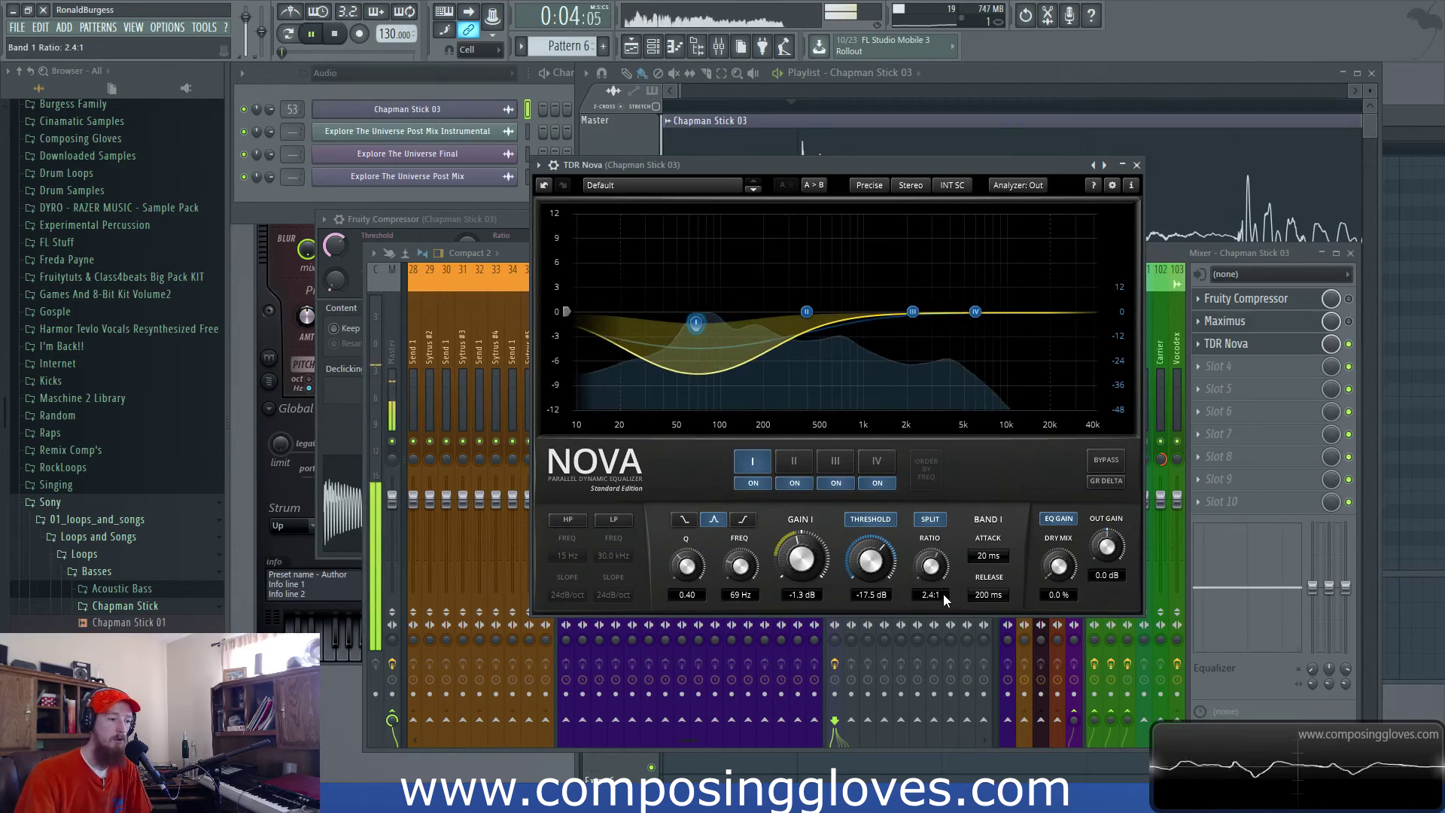
{"action": "left_click", "coordinate": [1350, 346]}
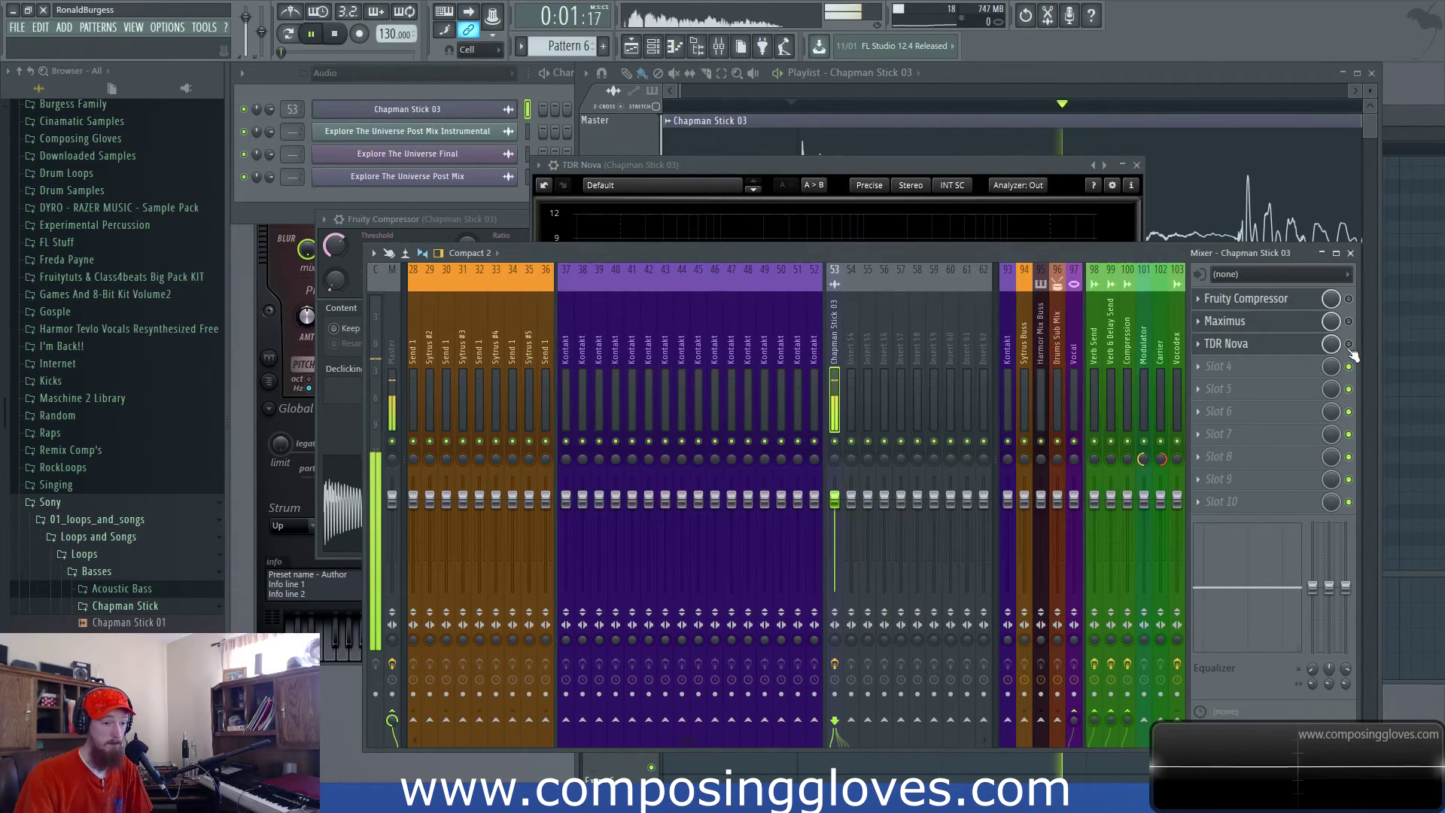
{"action": "left_click", "coordinate": [1349, 346]}
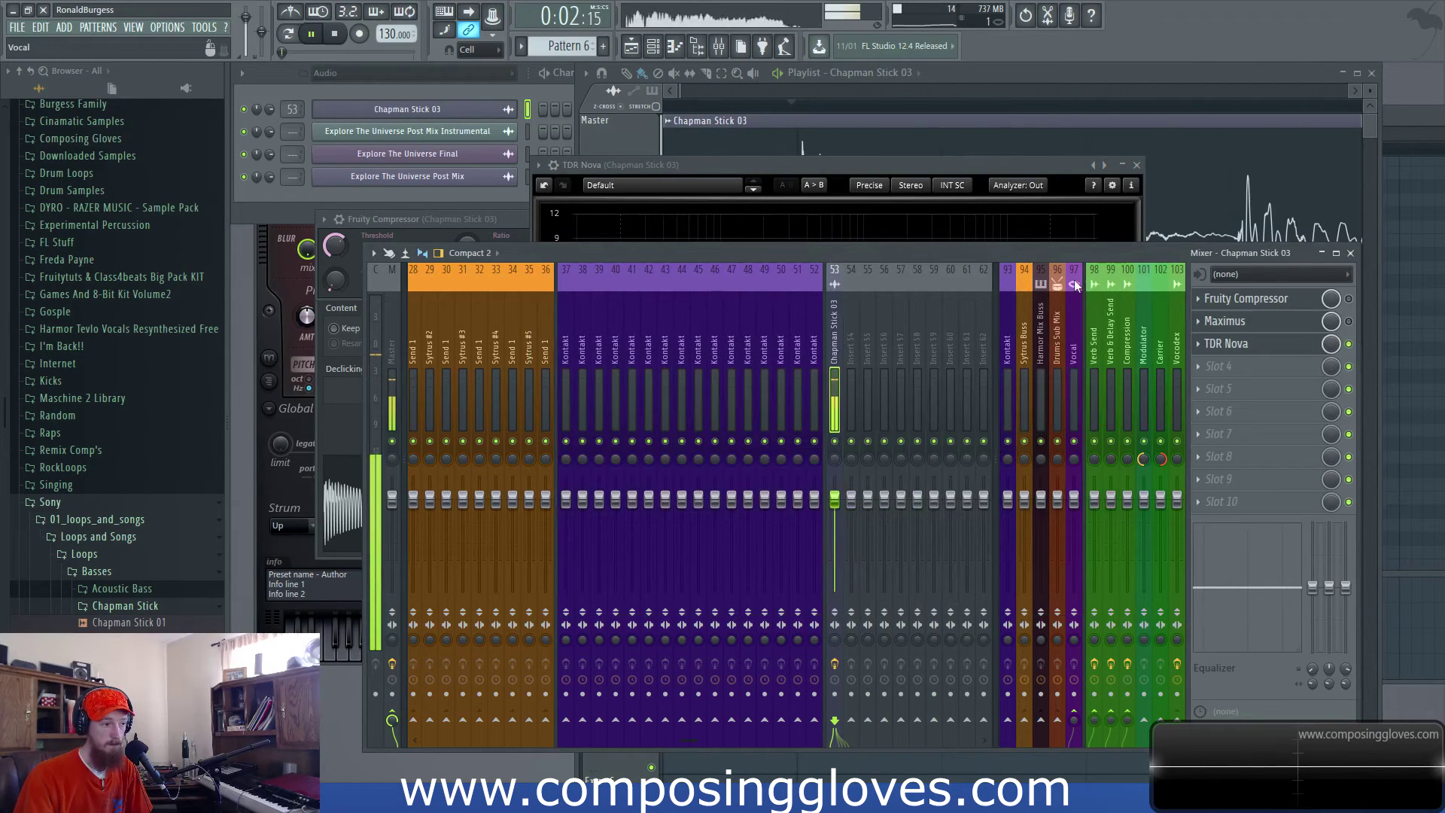
- Stop playback, bring TDR Nova to the front and set band I to -2.9 dB at 74 Hz
{"action": "key", "text": "space"}
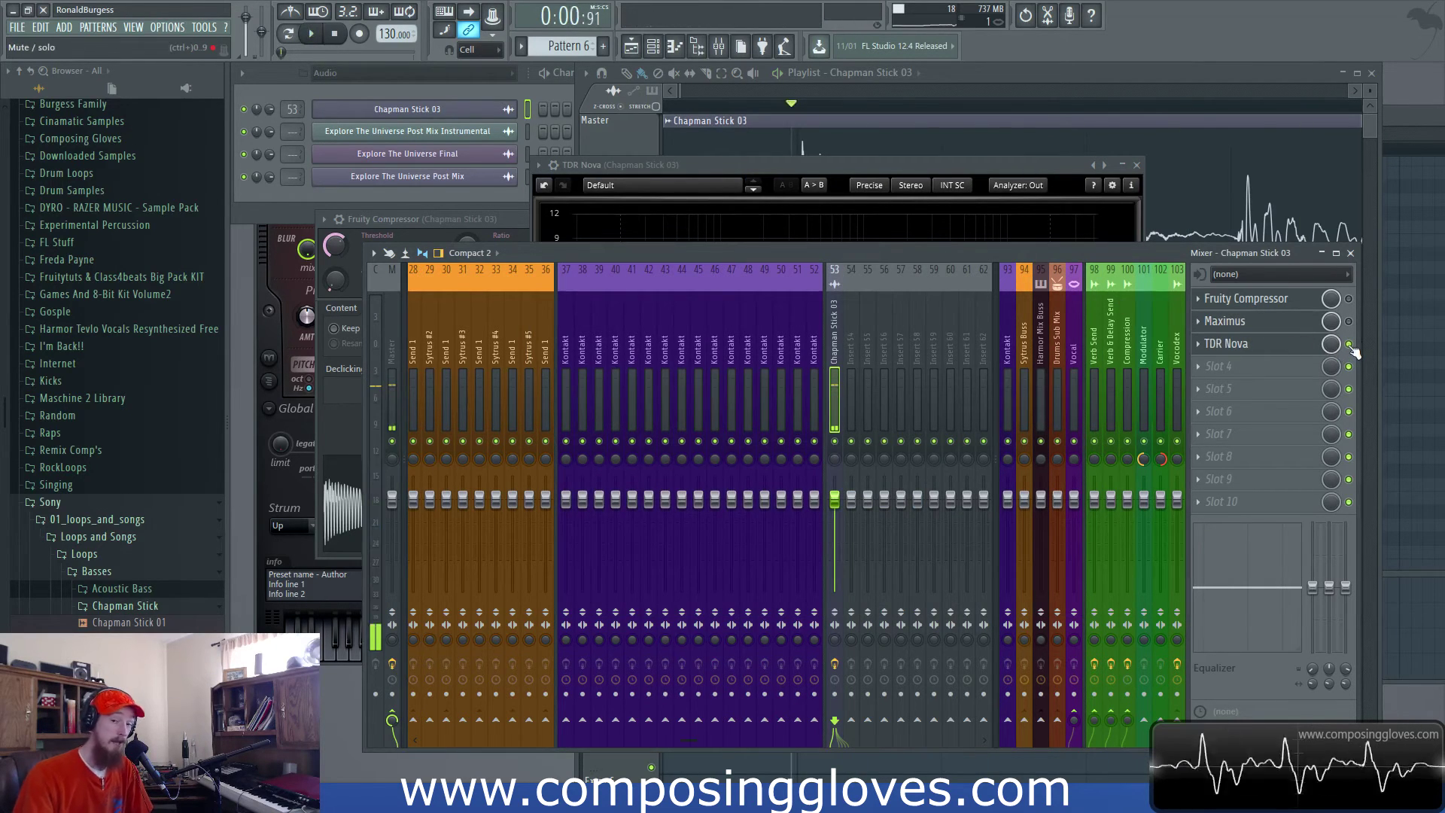
{"action": "left_click", "coordinate": [899, 167]}
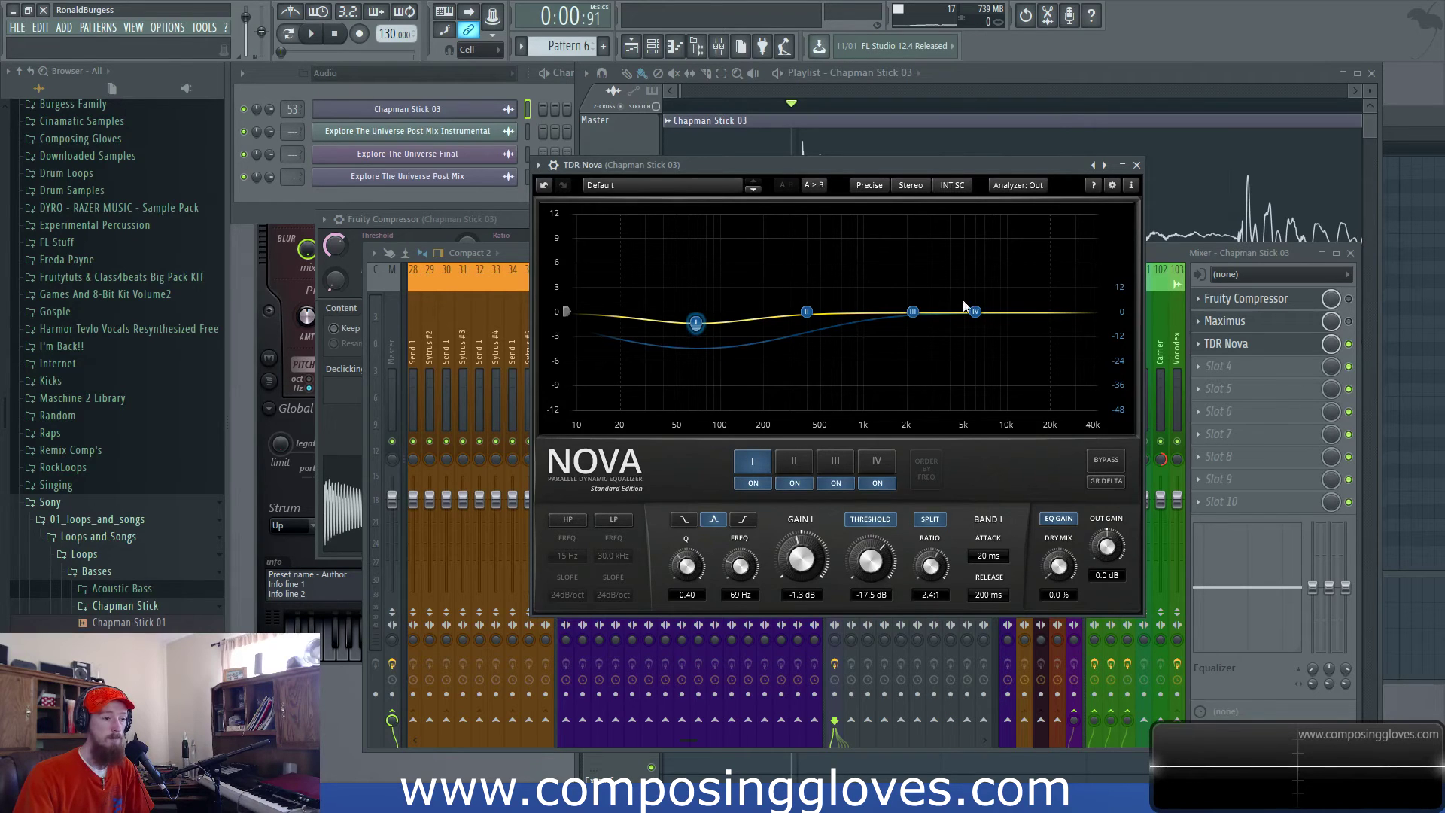
{"action": "left_click_drag", "start_coordinate": [706, 332], "coordinate": [734, 370]}
{"action": "left_click_drag", "start_coordinate": [702, 276], "coordinate": [702, 328]}
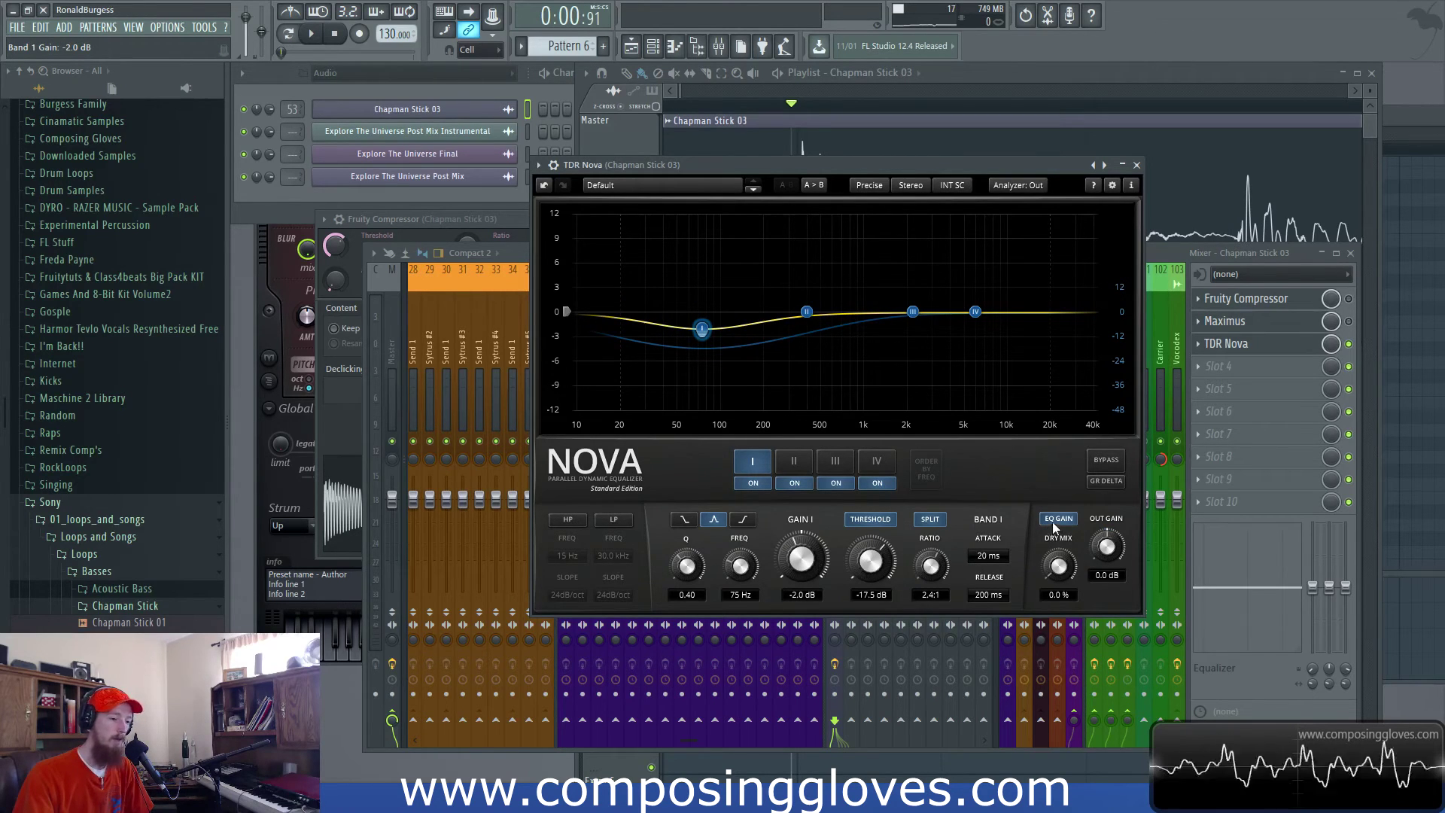
{"action": "mouse_move", "coordinate": [691, 329]}
{"action": "left_mouse_down"}
{"action": "mouse_move", "coordinate": [690, 292]}
{"action": "mouse_move", "coordinate": [709, 350]}
{"action": "left_mouse_up"}
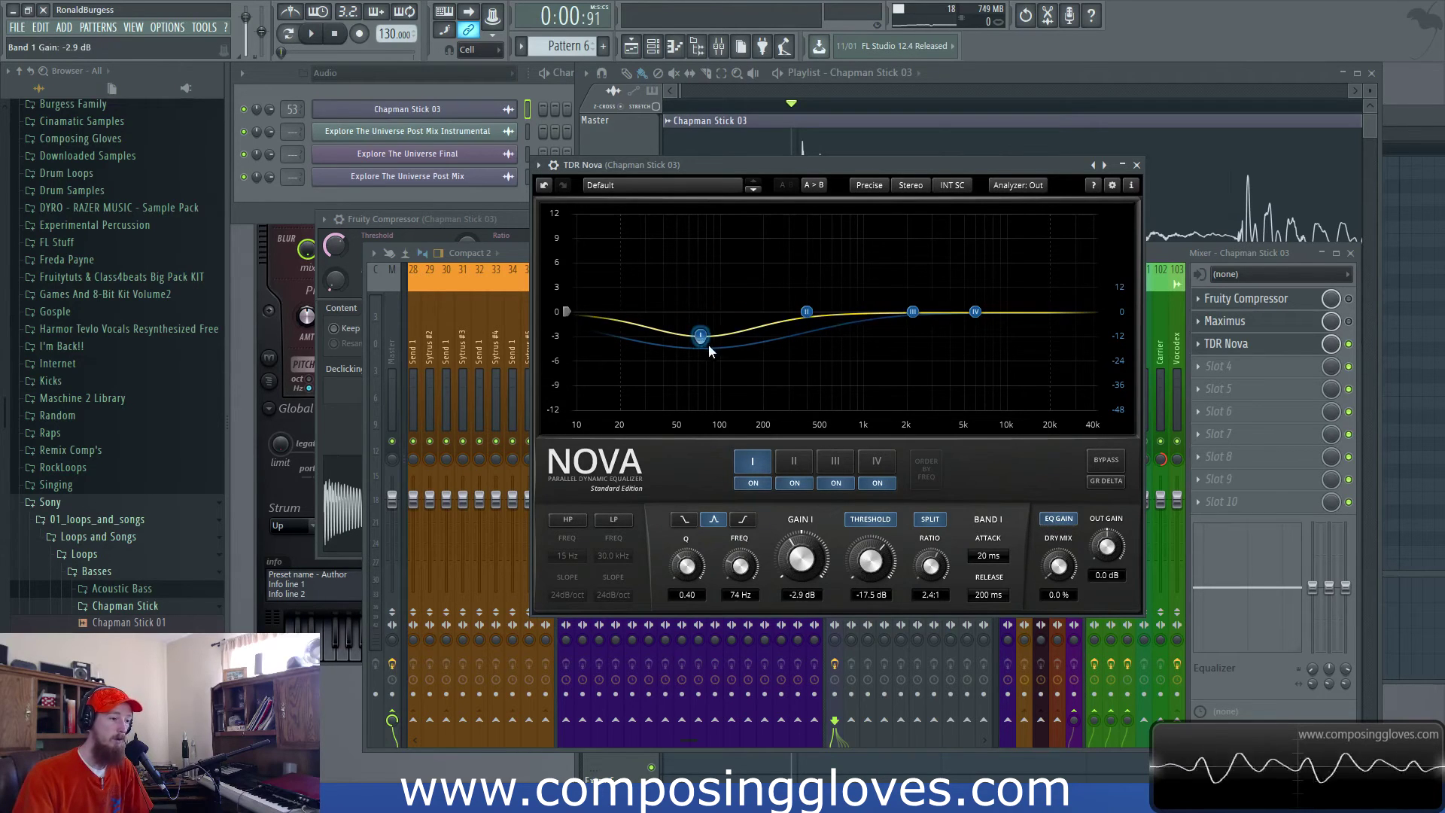
{"action": "left_click", "coordinate": [702, 336]}
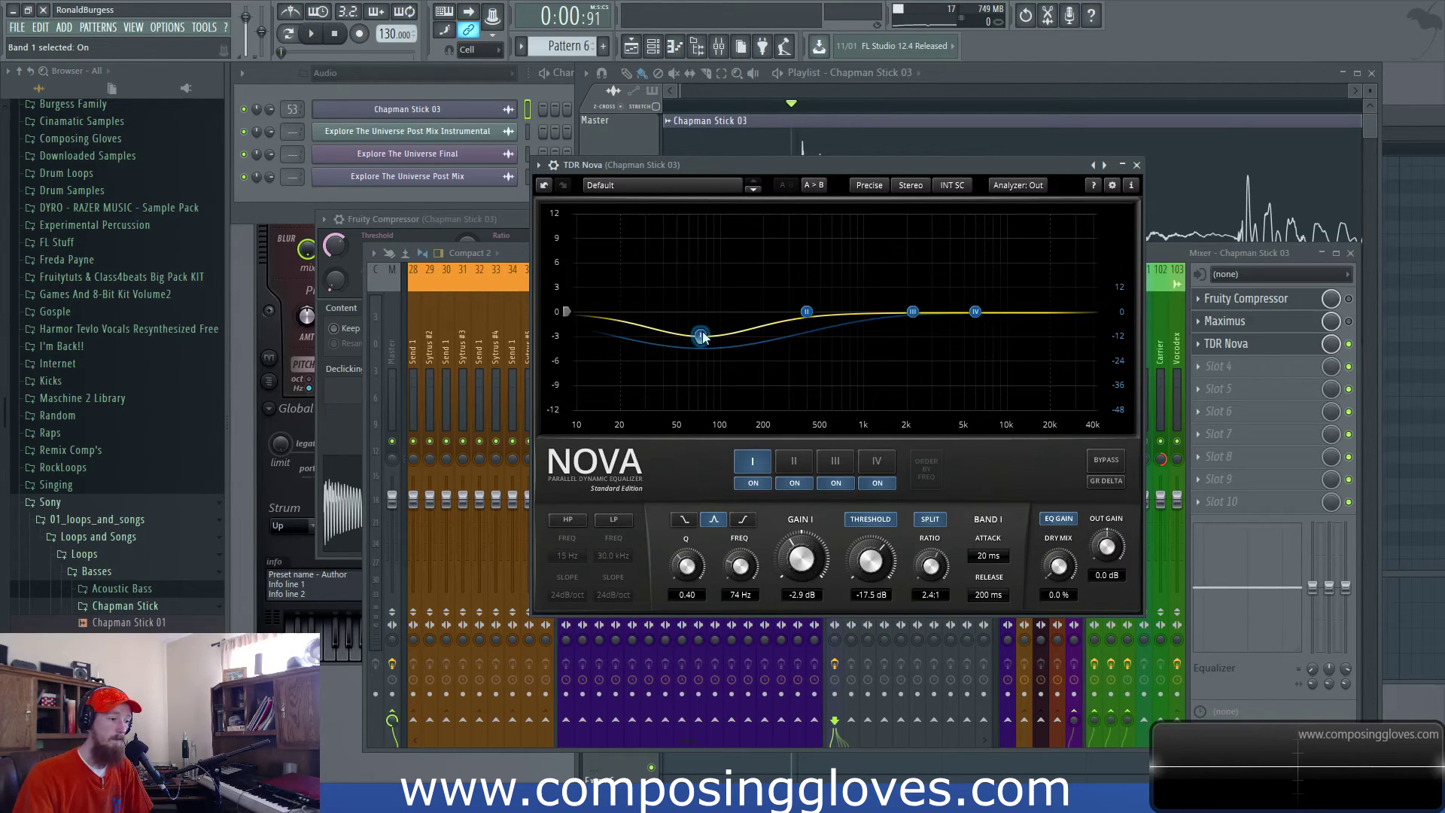
- Try band I at 3.6 dB and flat, shift band IV to 4.7 kHz, and cut band I to -3.2 dB at 78 Hz
{"action": "left_click_drag", "start_coordinate": [699, 338], "coordinate": [700, 284]}
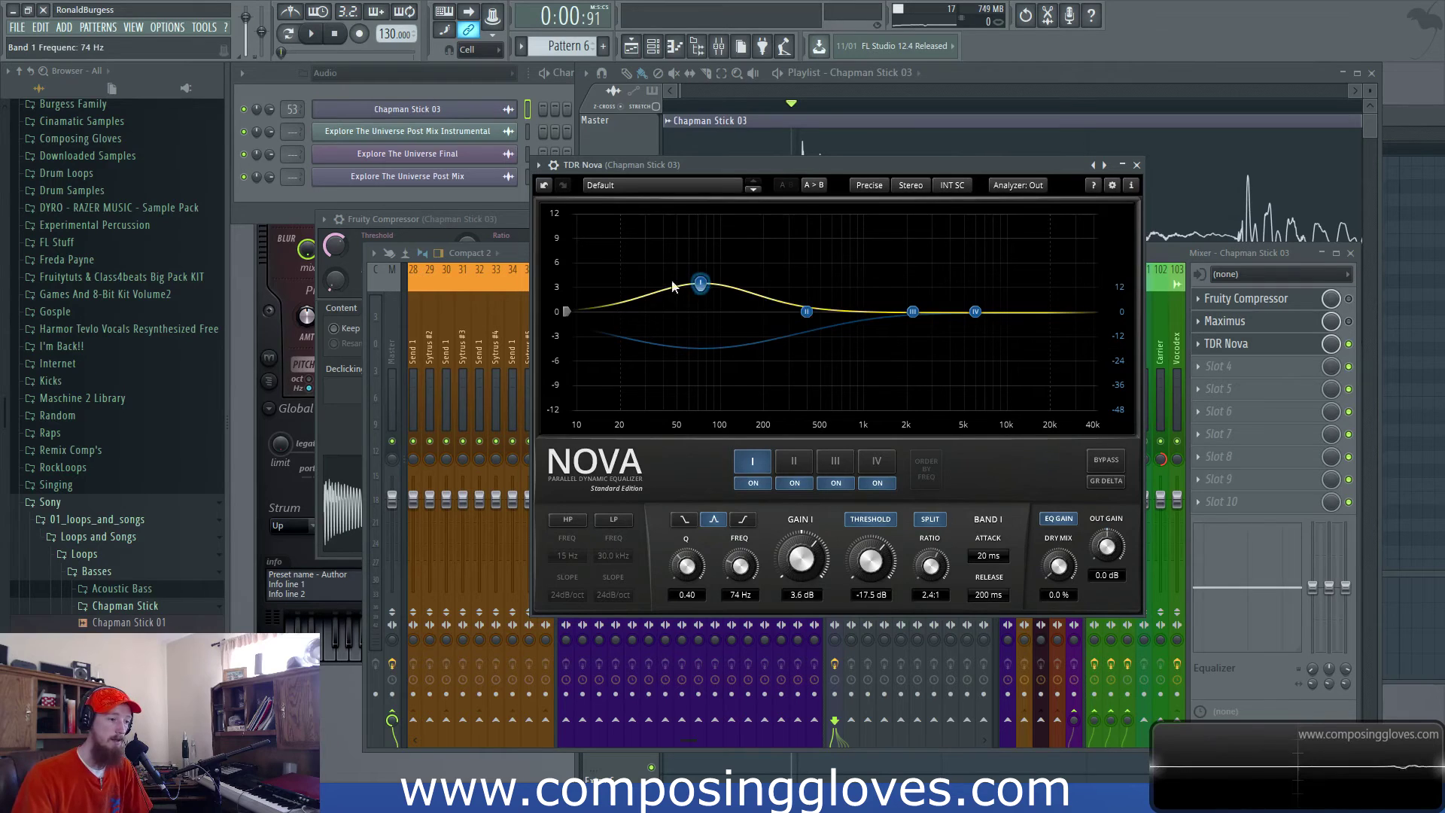
{"action": "left_click_drag", "start_coordinate": [700, 294], "coordinate": [703, 313]}
{"action": "mouse_move", "coordinate": [913, 311]}
{"action": "left_mouse_down"}
{"action": "mouse_move", "coordinate": [925, 351]}
{"action": "mouse_move", "coordinate": [958, 352]}
{"action": "mouse_move", "coordinate": [953, 311]}
{"action": "mouse_move", "coordinate": [924, 311]}
{"action": "left_mouse_up"}
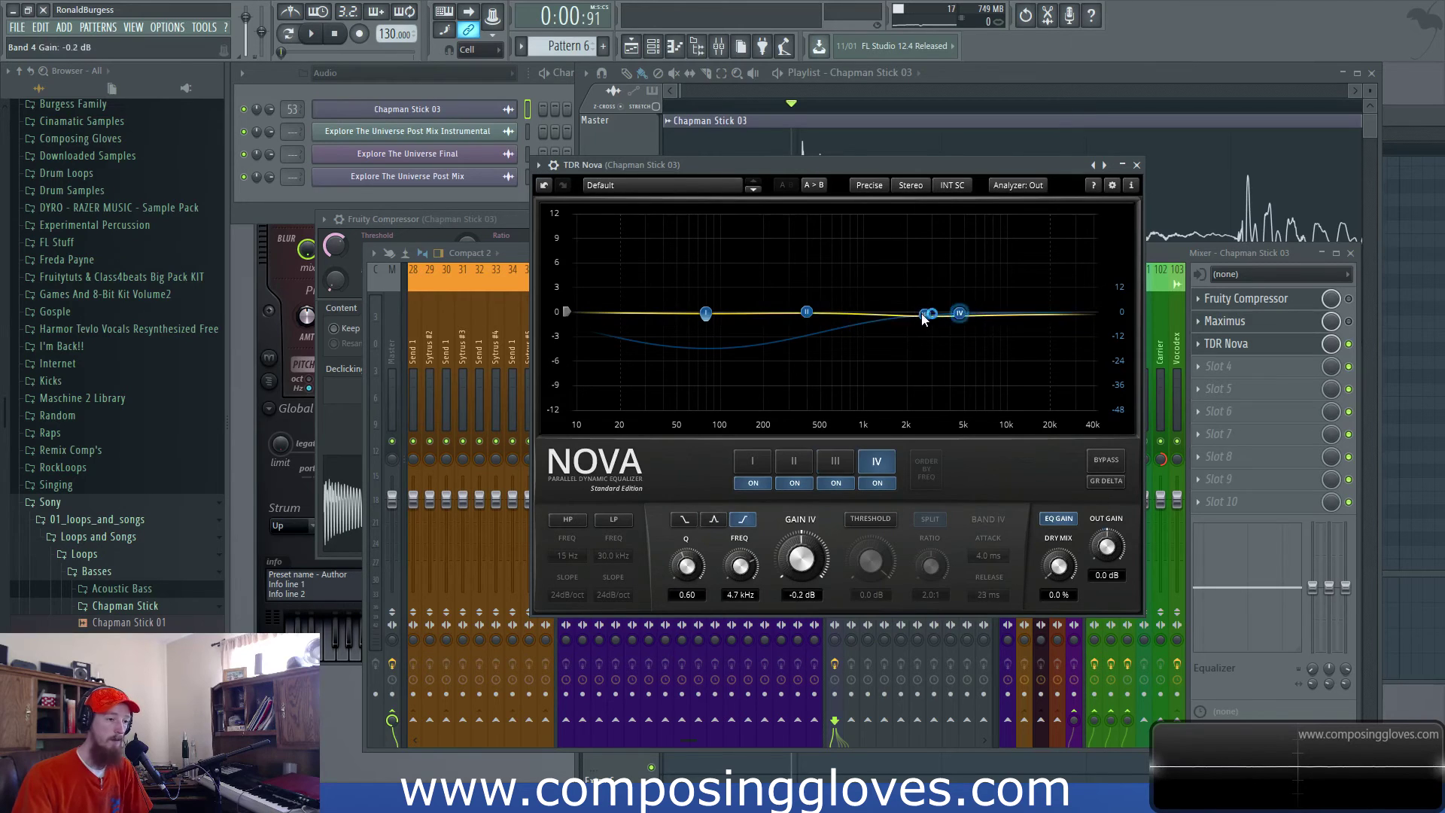
{"action": "left_click_drag", "start_coordinate": [705, 313], "coordinate": [700, 344]}
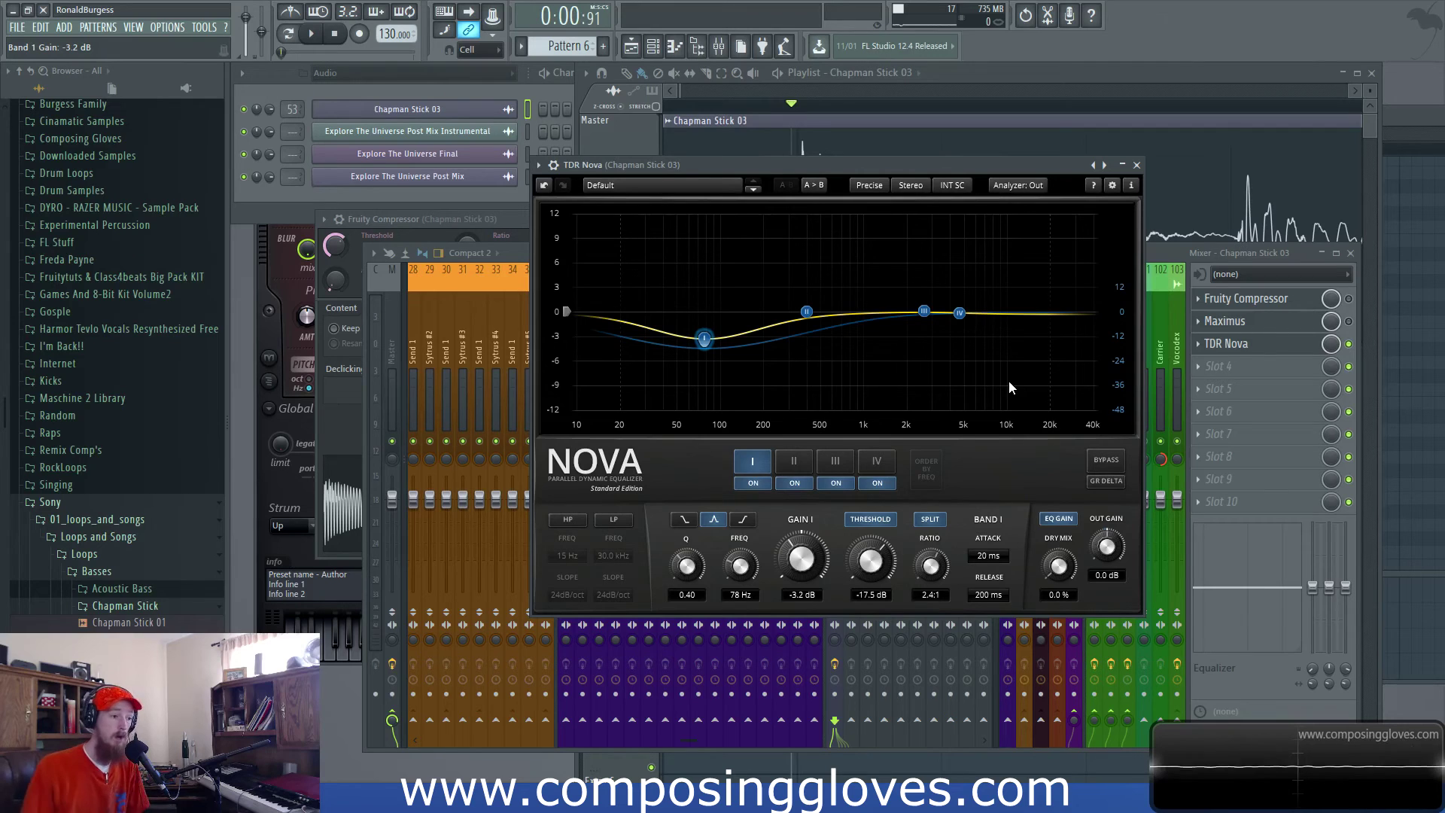
- Set band I to -2.9 dB at 79 Hz, playing the loop briefly before and after the change
{"action": "key", "text": "space"}
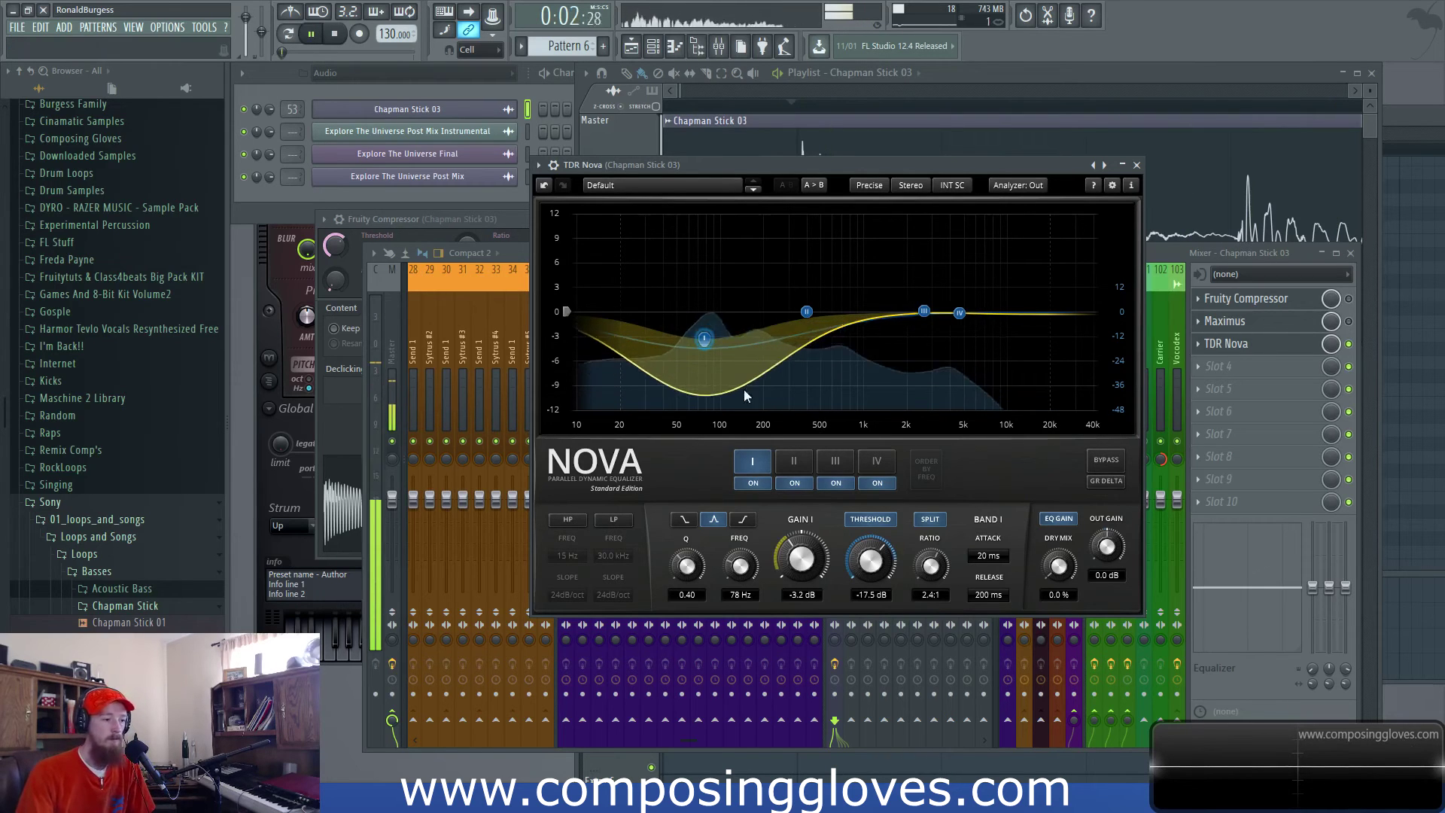
{"action": "key", "text": "space"}
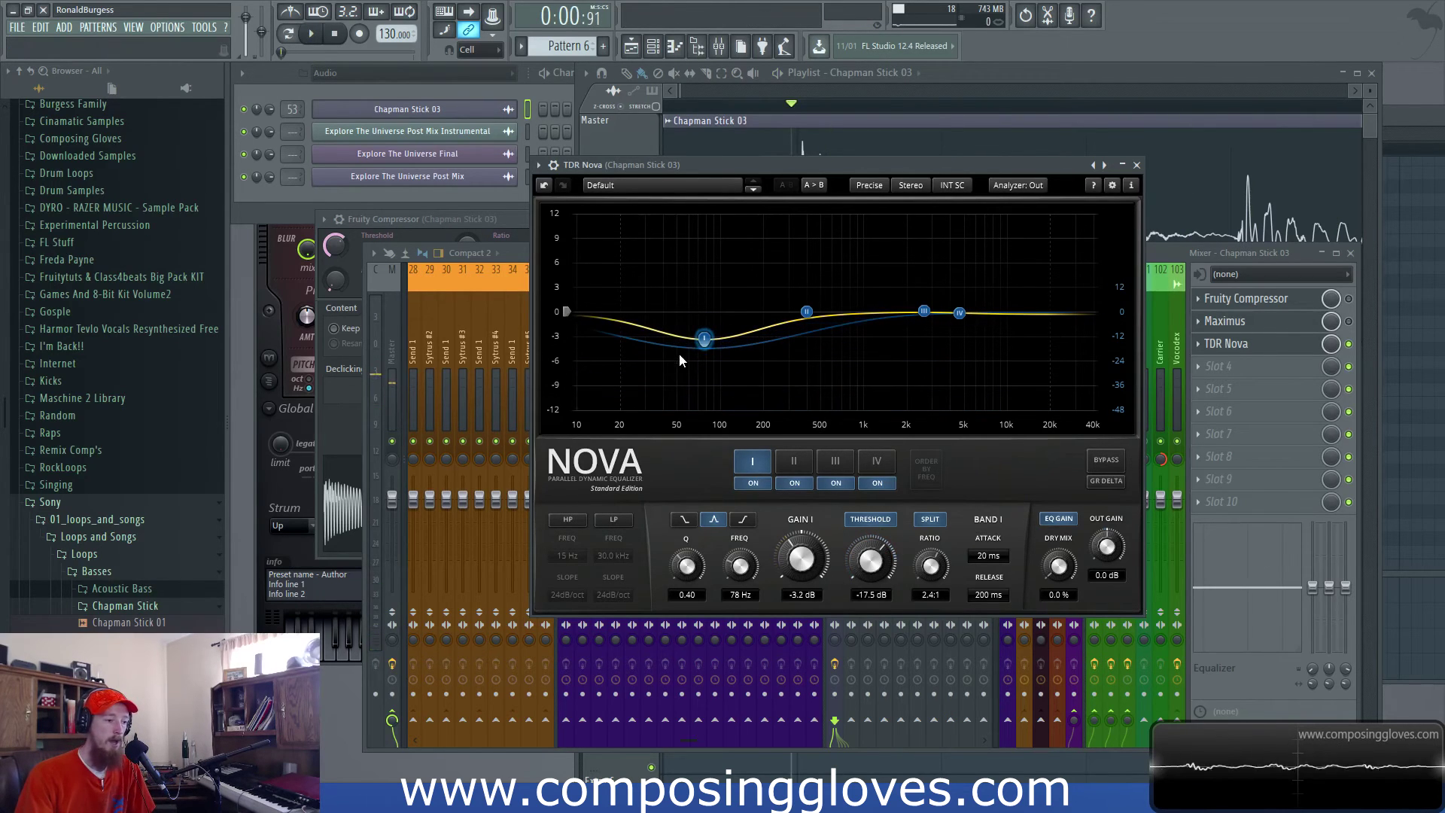
{"action": "left_click_drag", "start_coordinate": [700, 339], "coordinate": [707, 346]}
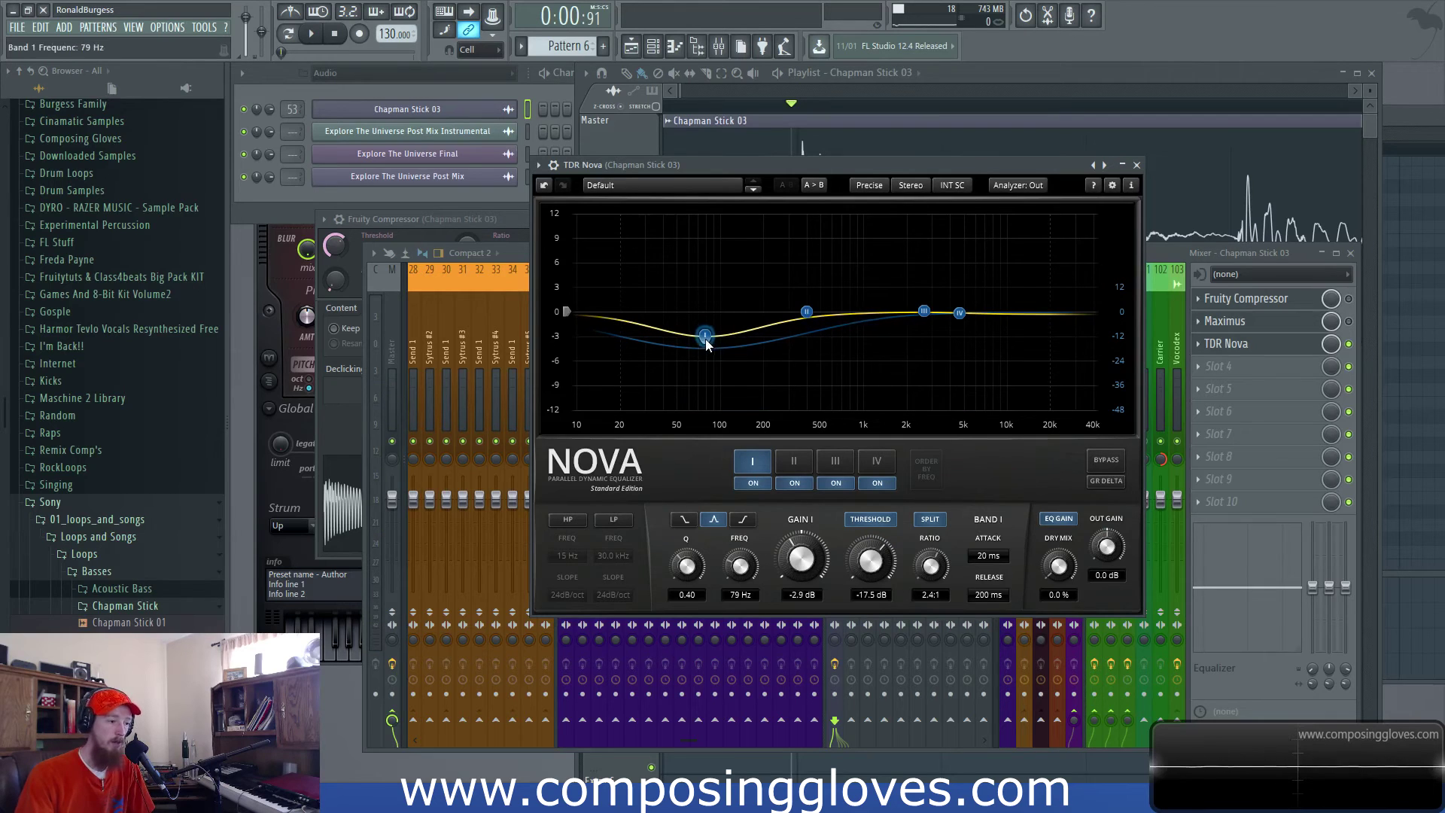
{"action": "key", "text": "space"}
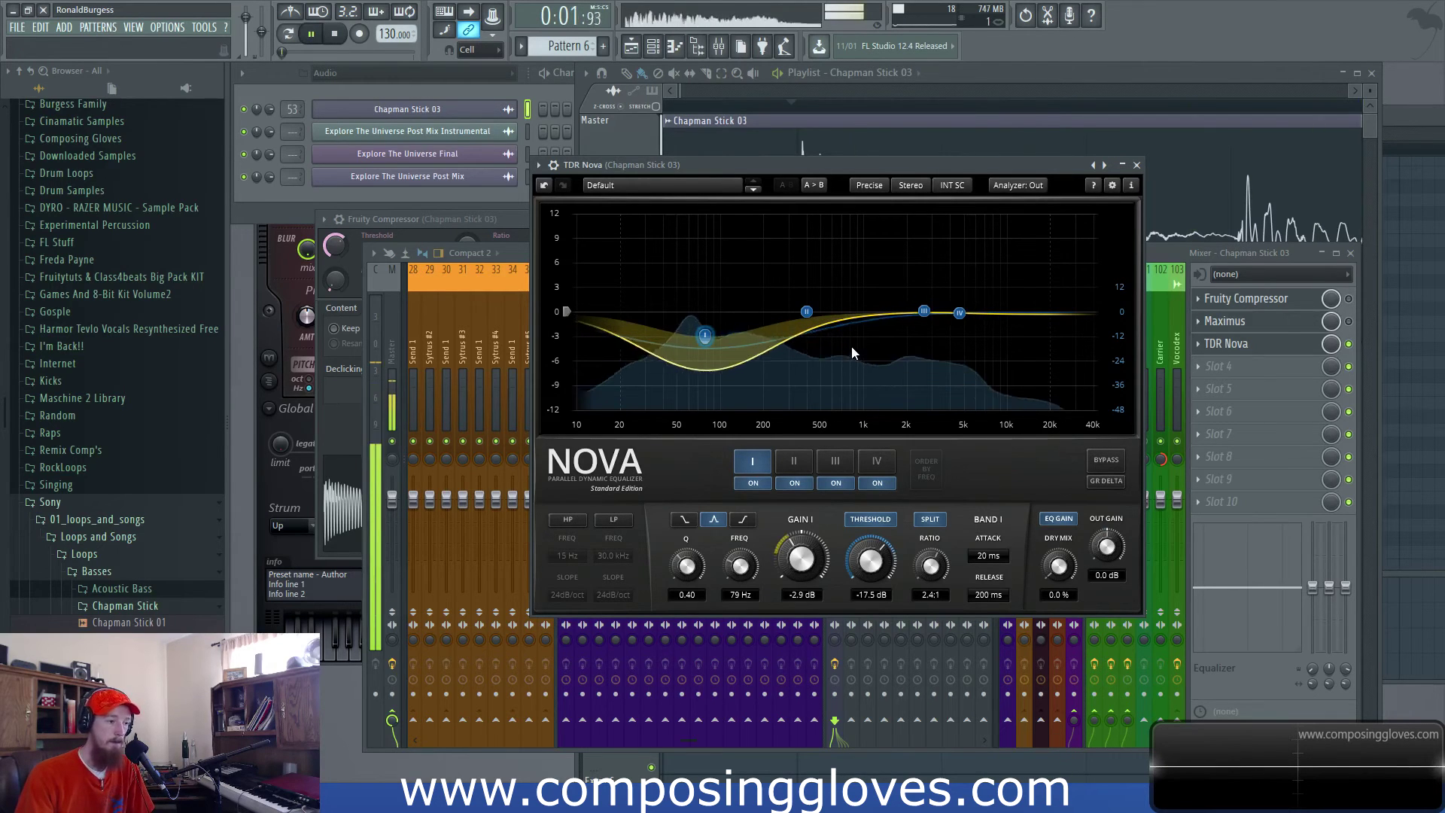
{"action": "key", "text": "space"}
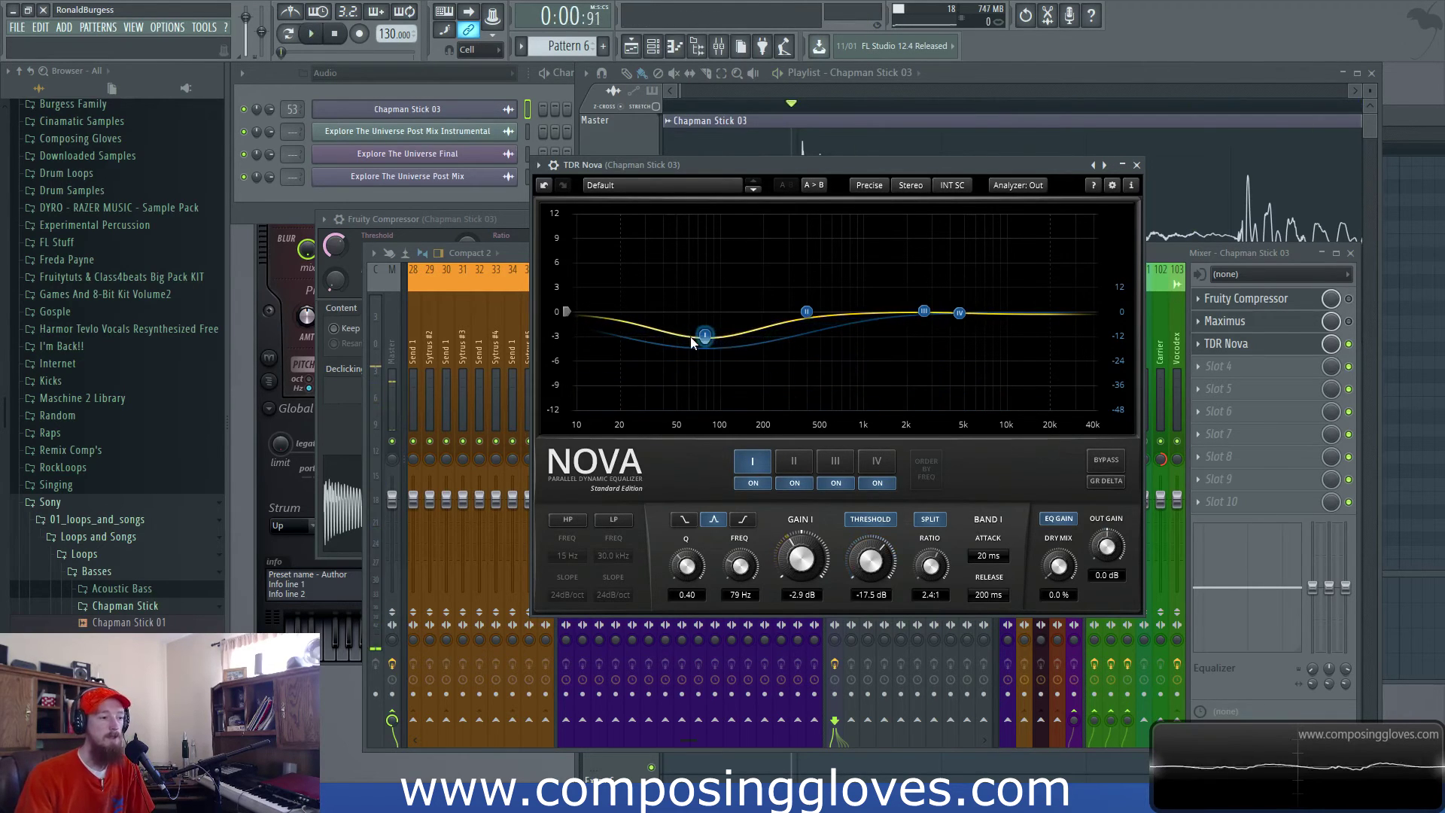
- Toggle band I's threshold off and back on, and play the loop twice to watch its dynamic gain reduction
{"action": "left_click", "coordinate": [882, 521]}
{"action": "left_click", "coordinate": [881, 522]}
{"action": "key", "text": "space"}
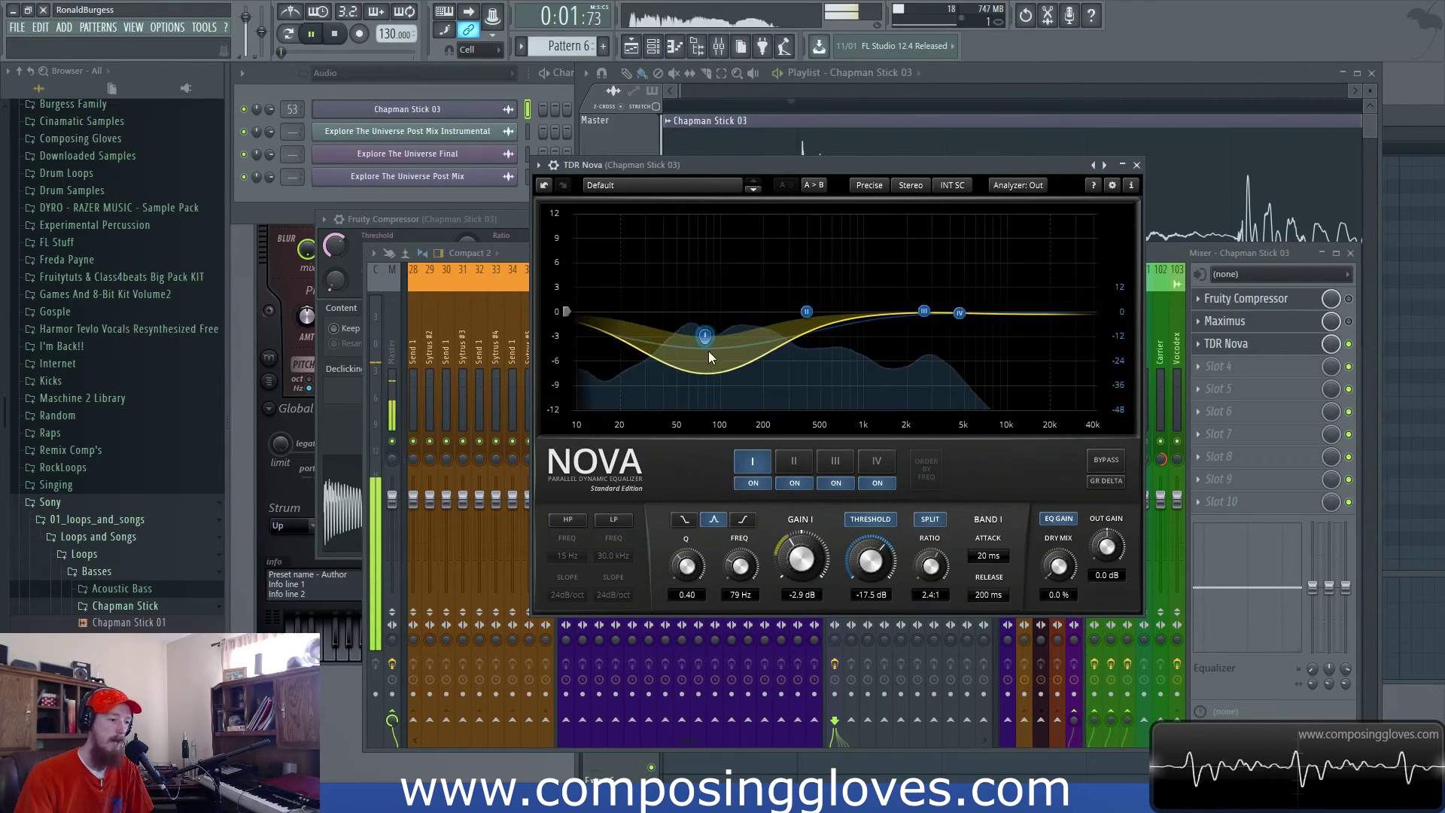
{"action": "key", "text": "space"}
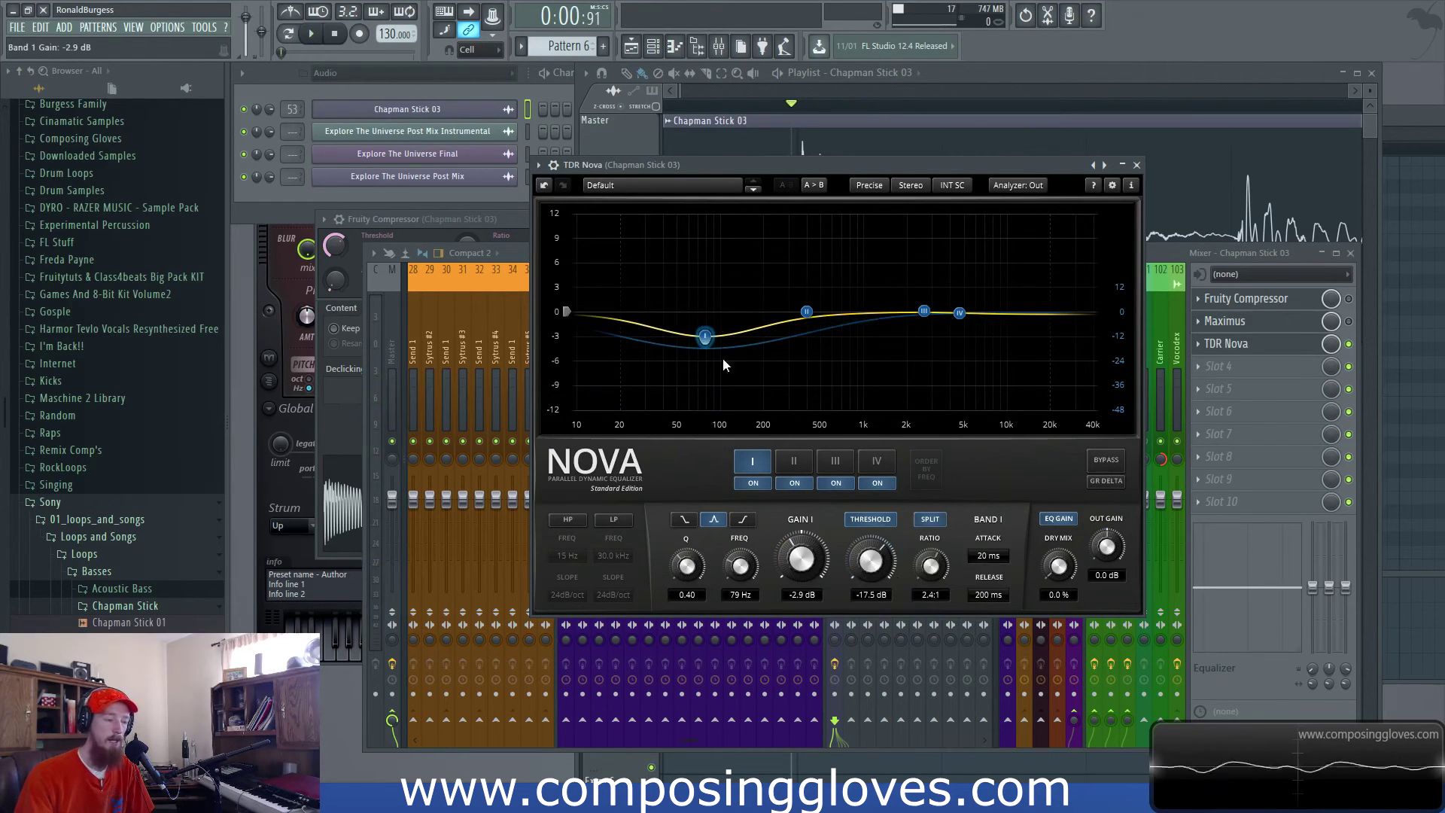
{"action": "key", "text": "space"}
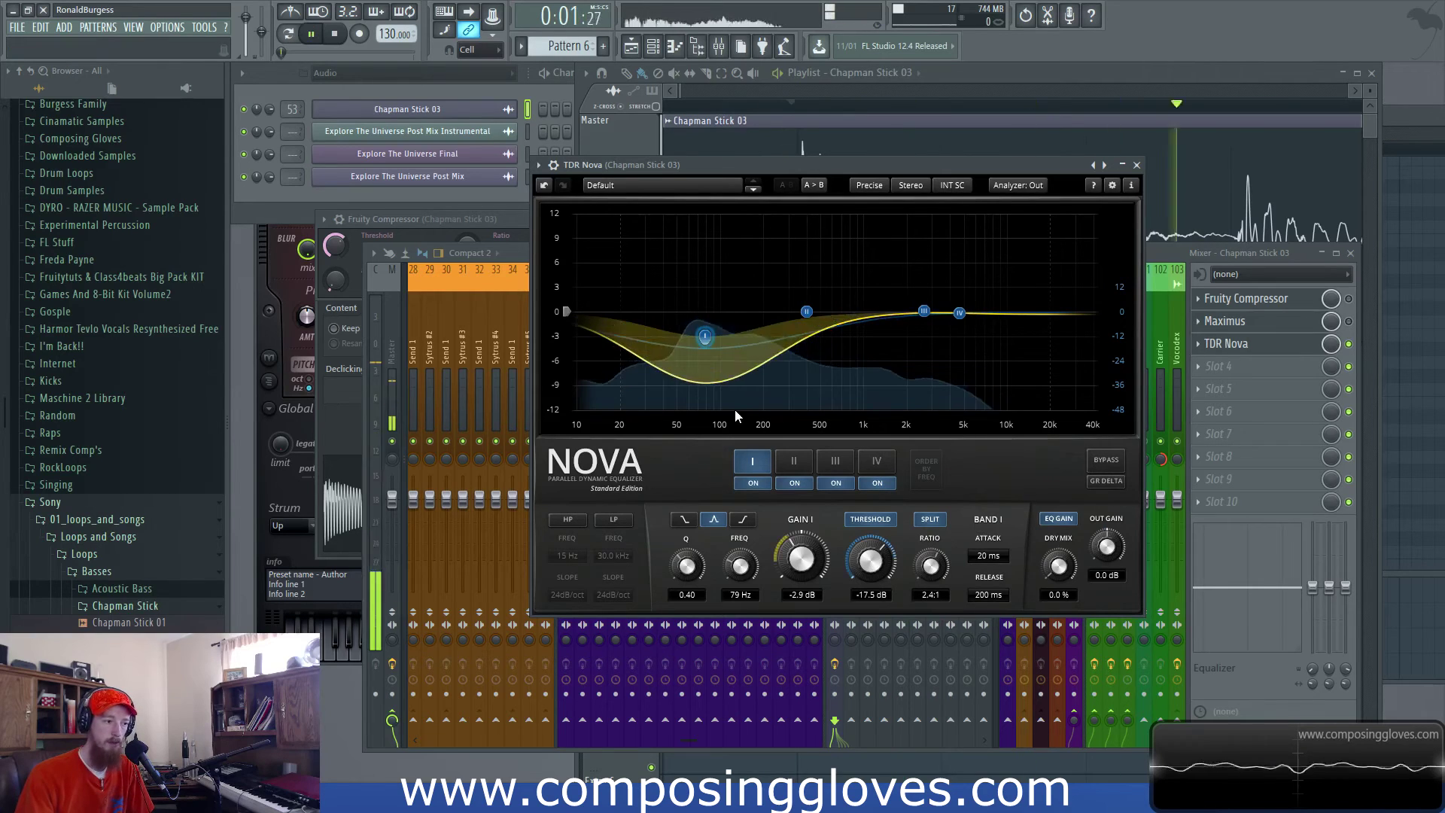
{"action": "key", "text": "space"}
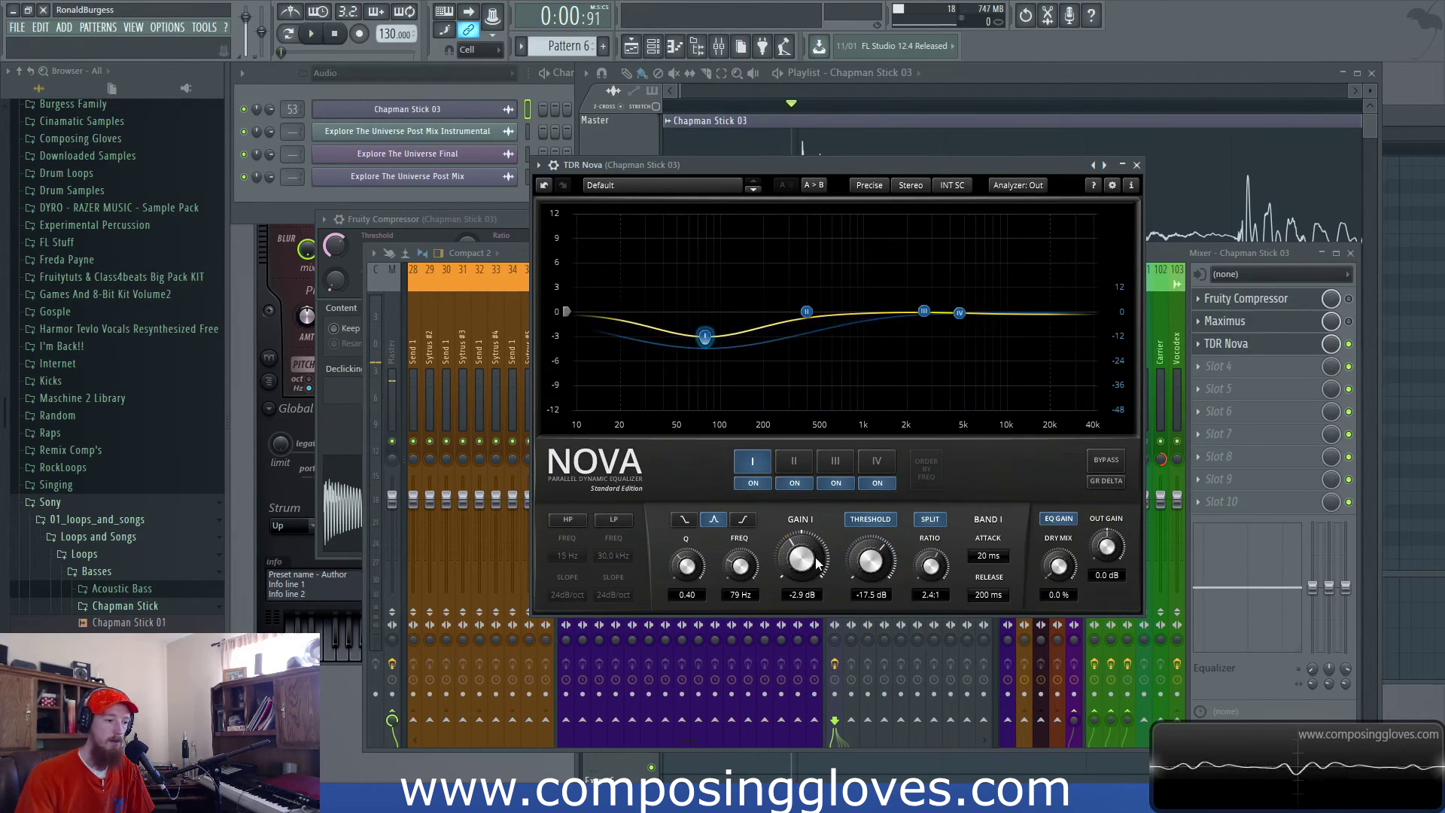
- Try band I's threshold at -45.3 dB, settle on -32.2 dB, and raise the output gain to 7.9 dB while listening to the loop
{"action": "left_click_drag", "start_coordinate": [863, 568], "coordinate": [867, 612]}
{"action": "key", "text": "space"}
{"action": "key", "text": "space"}
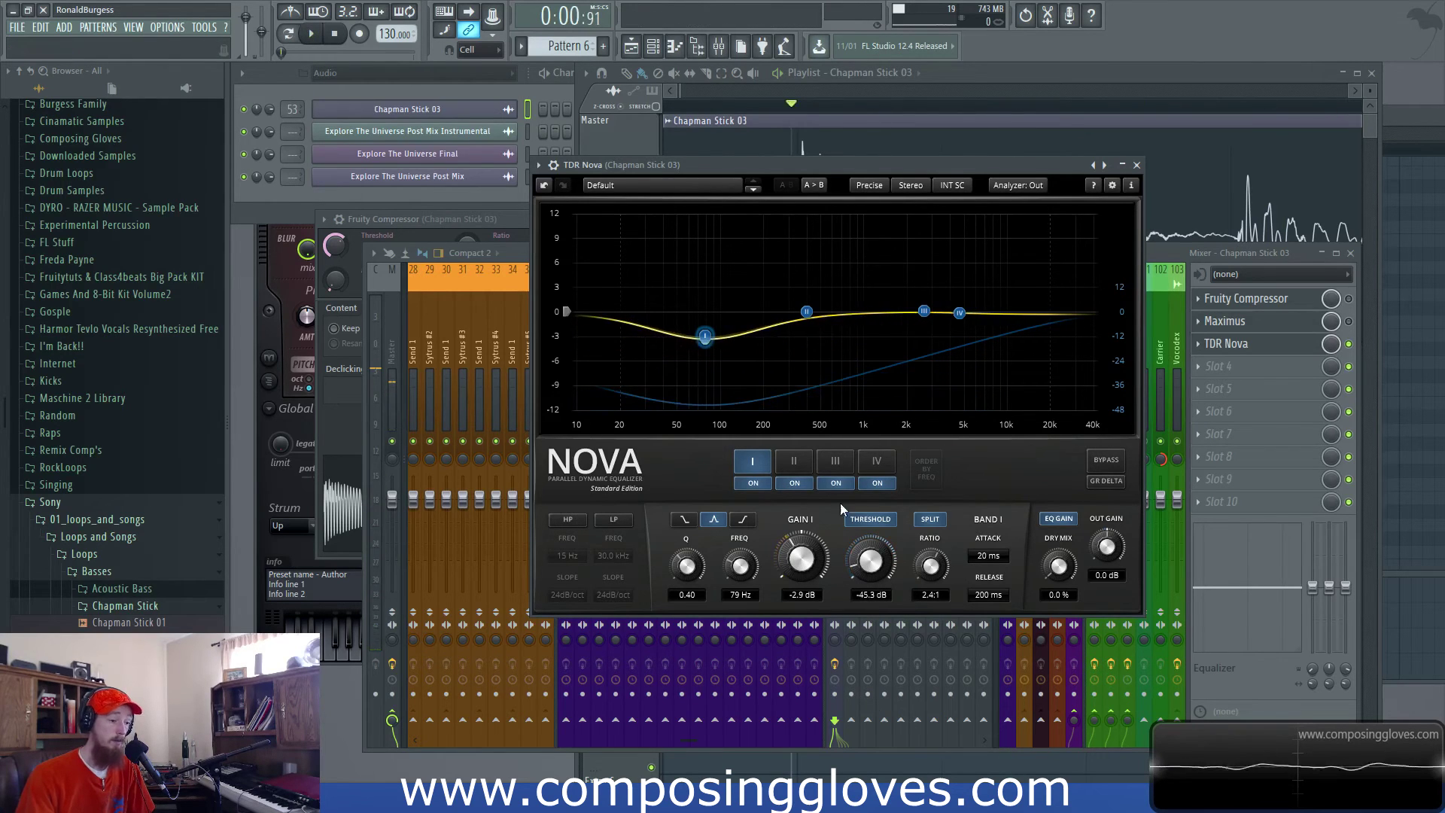
{"action": "mouse_move", "coordinate": [869, 561]}
{"action": "left_mouse_down"}
{"action": "mouse_move", "coordinate": [869, 537]}
{"action": "mouse_move", "coordinate": [856, 568]}
{"action": "left_mouse_up"}
{"action": "key", "text": "space"}
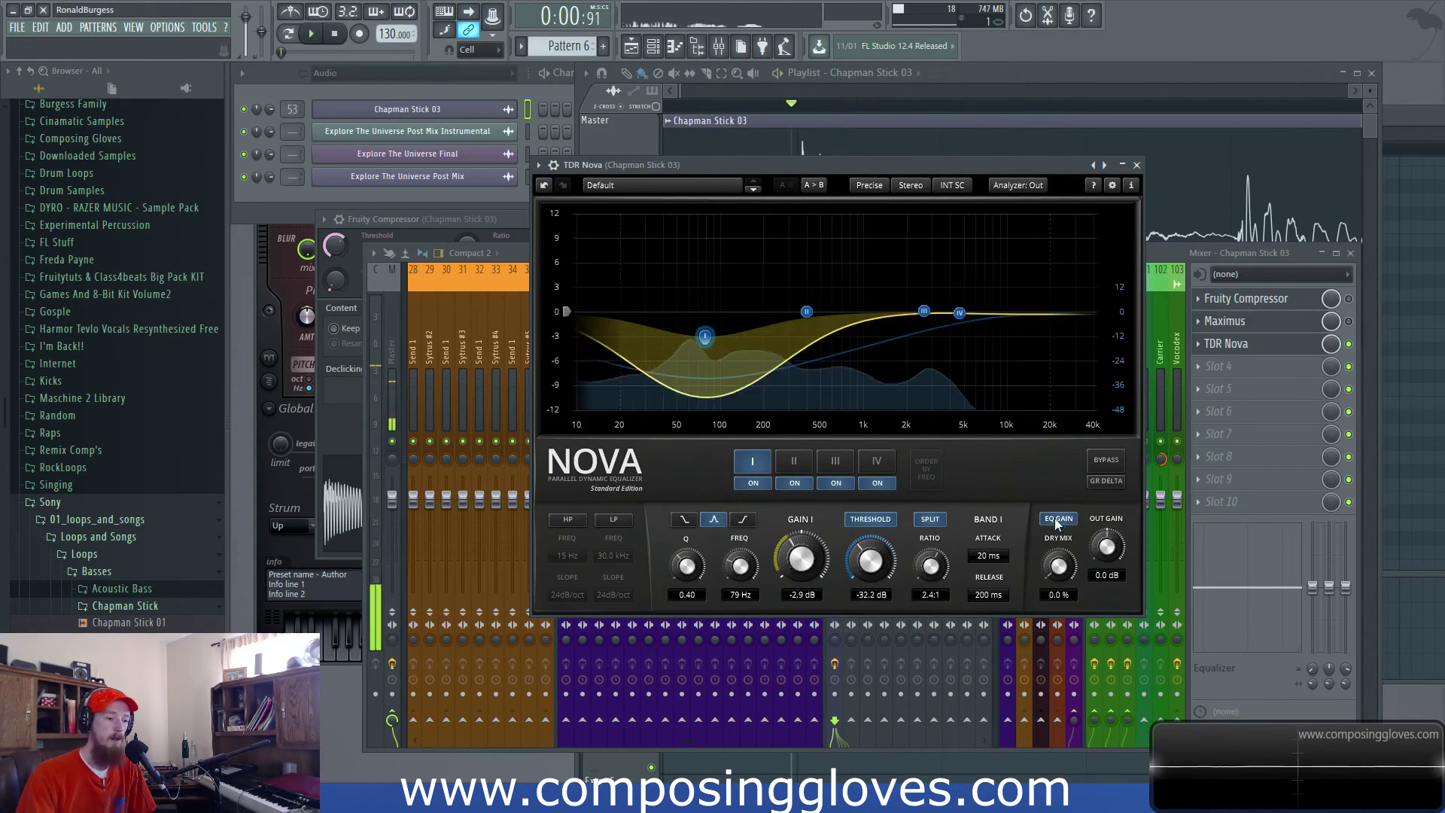
{"action": "left_click_drag", "start_coordinate": [1114, 559], "coordinate": [1115, 538]}
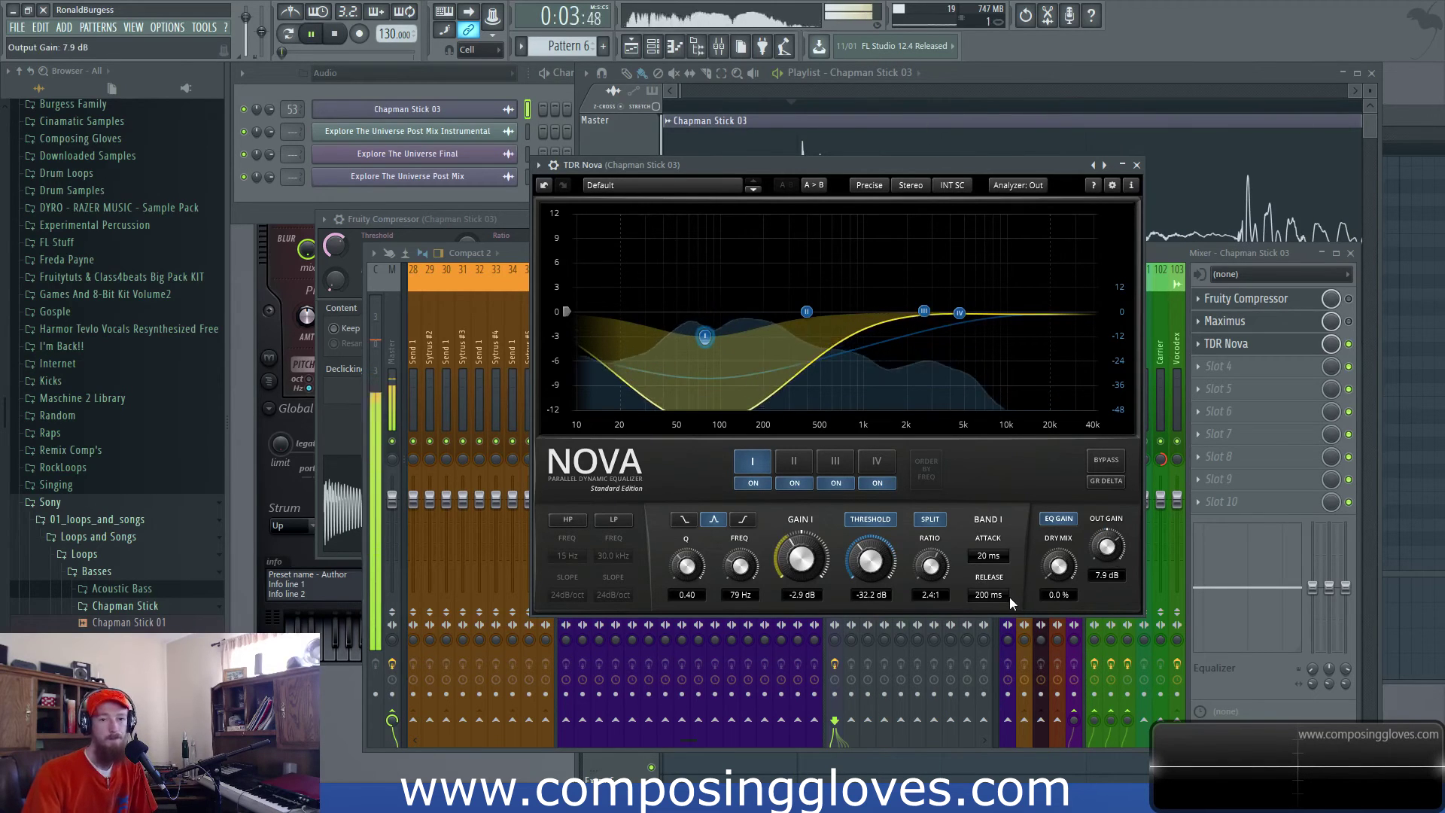
{"action": "key", "text": "space"}
- Pull band IV down to -12.0 dB at 7.8 kHz, and refine it to -8.1 dB at 5.3 kHz while playing the loop
{"action": "left_click_drag", "start_coordinate": [959, 312], "coordinate": [992, 430]}
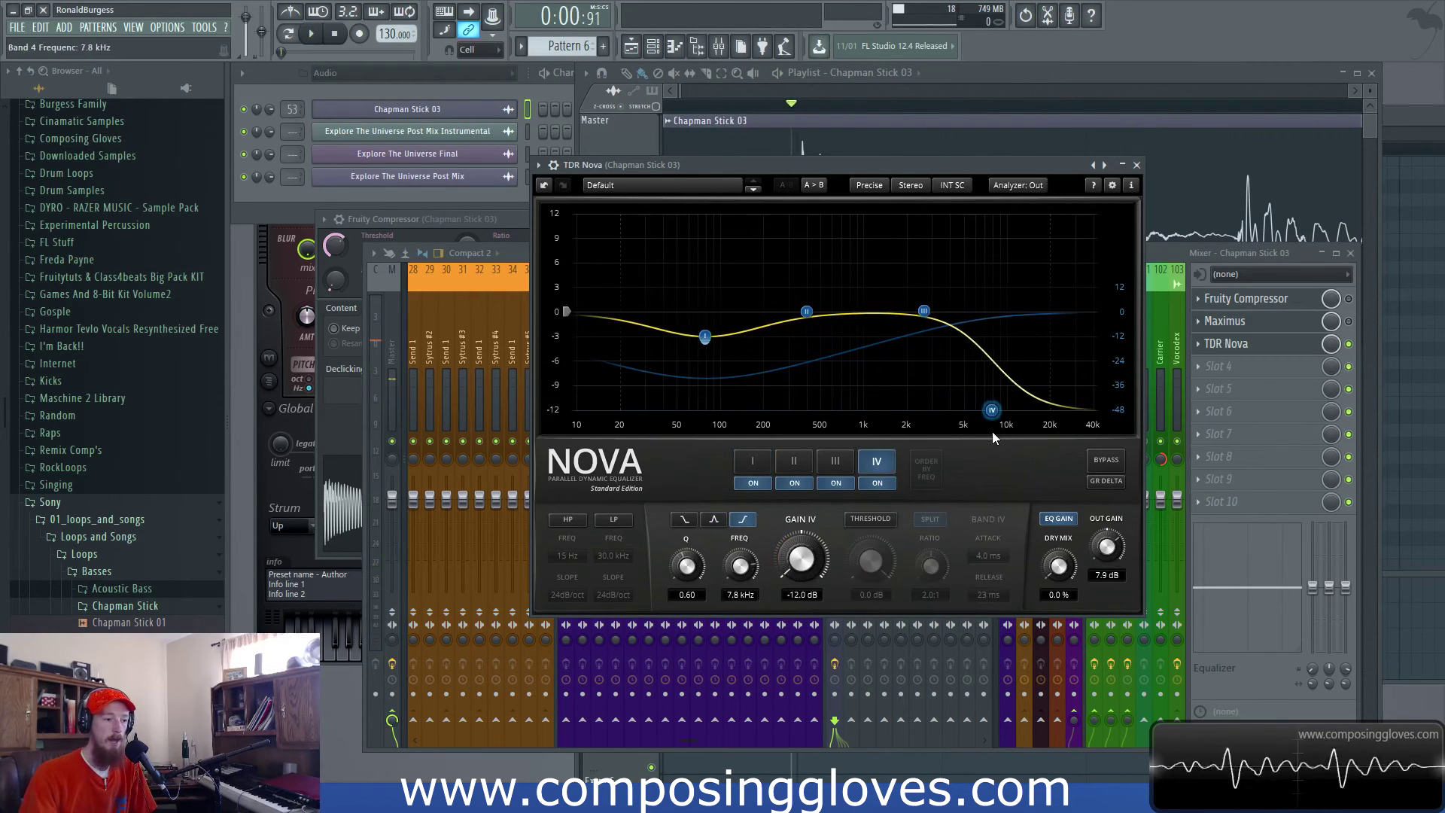
{"action": "key", "text": "space"}
{"action": "left_click_drag", "start_coordinate": [982, 410], "coordinate": [968, 378]}
{"action": "key", "text": "space"}
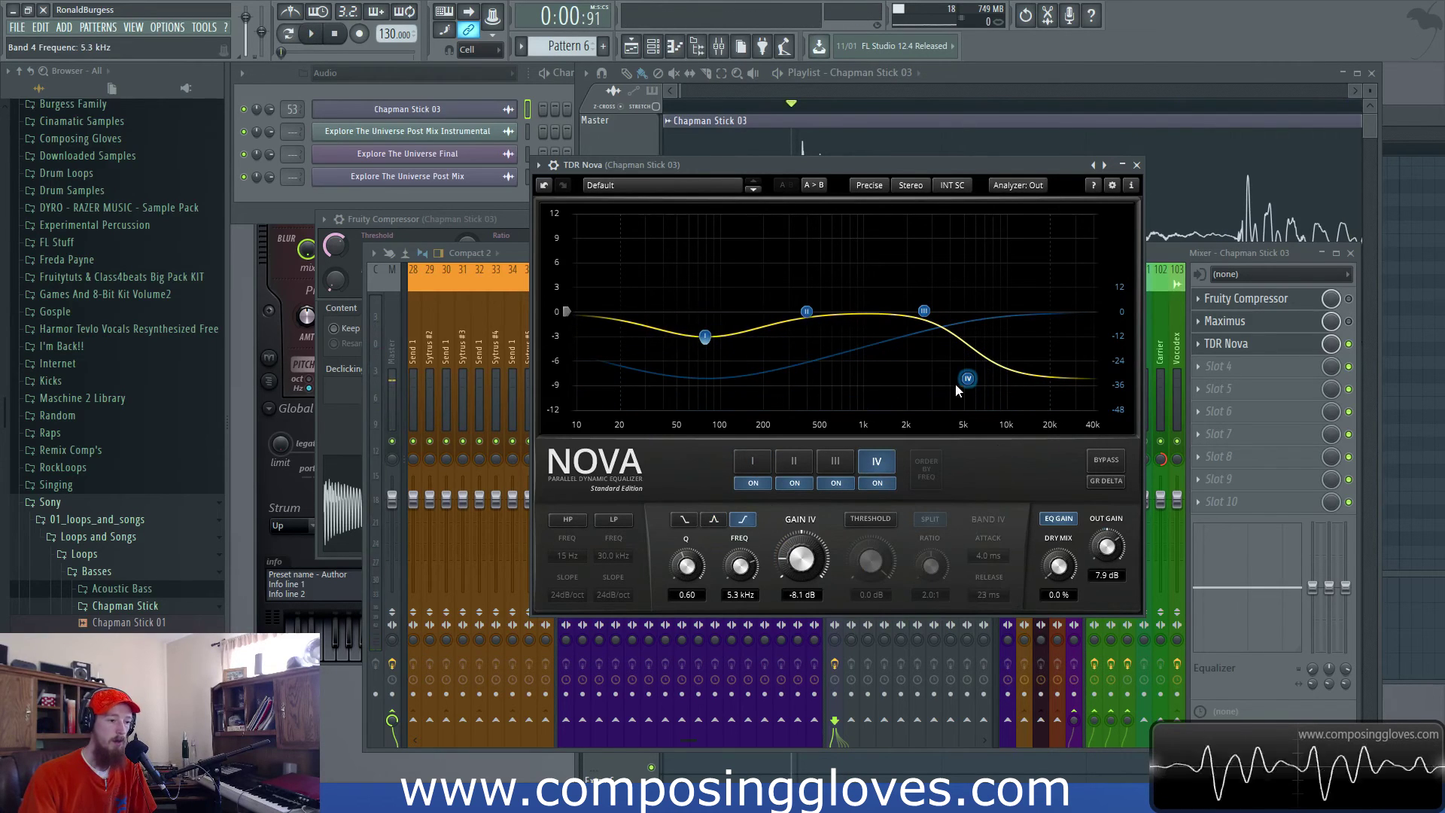
- Enable band IV's threshold at -24.3 dB with a 5.8:1 ratio, and move the band to -5.9 dB at 2078 Hz during playback
{"action": "left_click", "coordinate": [871, 519]}
{"action": "left_click_drag", "start_coordinate": [905, 627], "coordinate": [922, 625]}
{"action": "key", "text": "space"}
{"action": "left_click_drag", "start_coordinate": [939, 575], "coordinate": [939, 543]}
{"action": "left_click_drag", "start_coordinate": [968, 390], "coordinate": [911, 372]}
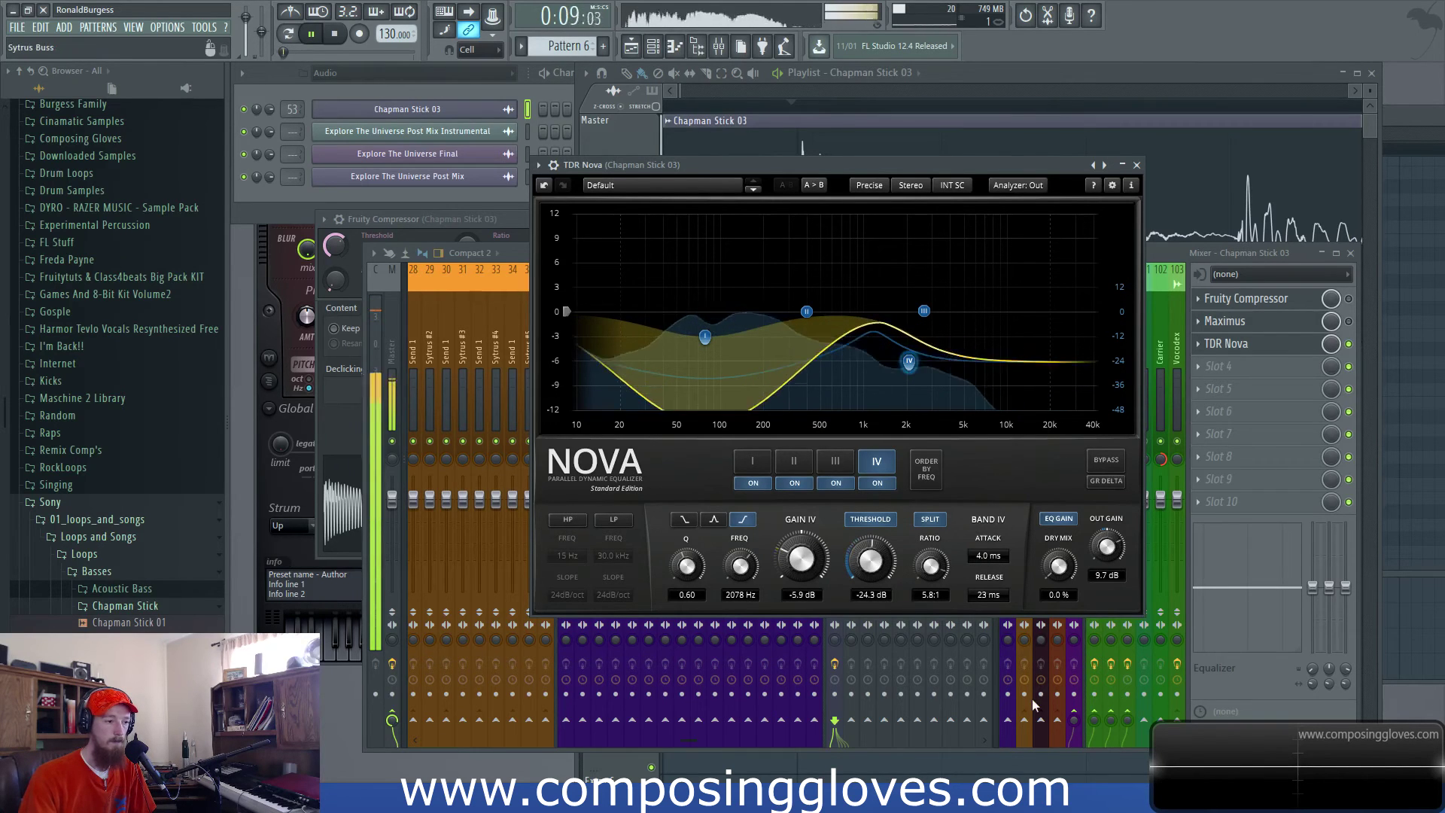
{"action": "key", "text": "space"}
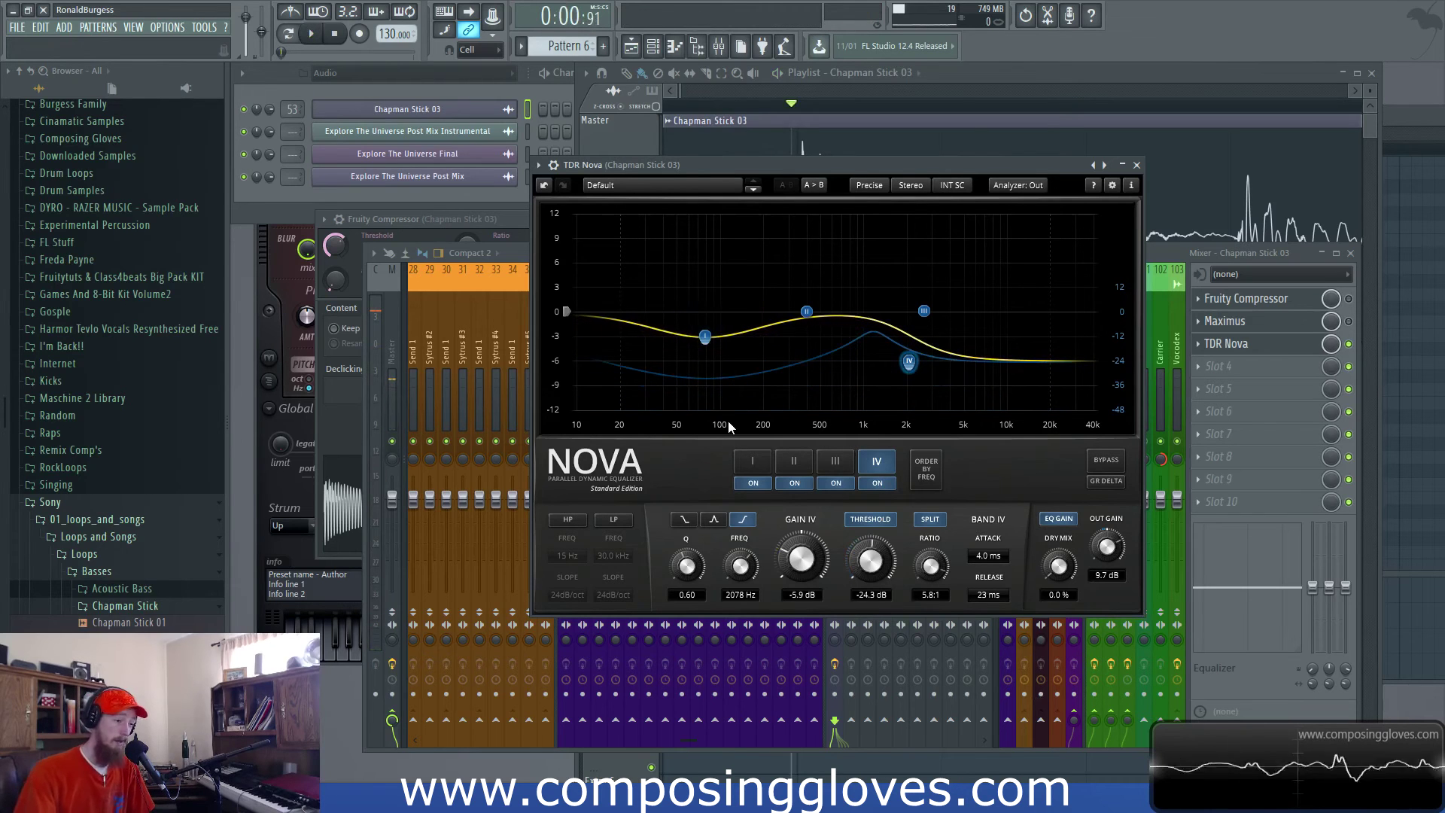
- Flatten the EQ curve, setting band I to 0.0 dB at 69 Hz and returning the other bands to around 0 dB
{"action": "left_click_drag", "start_coordinate": [705, 337], "coordinate": [701, 320]}
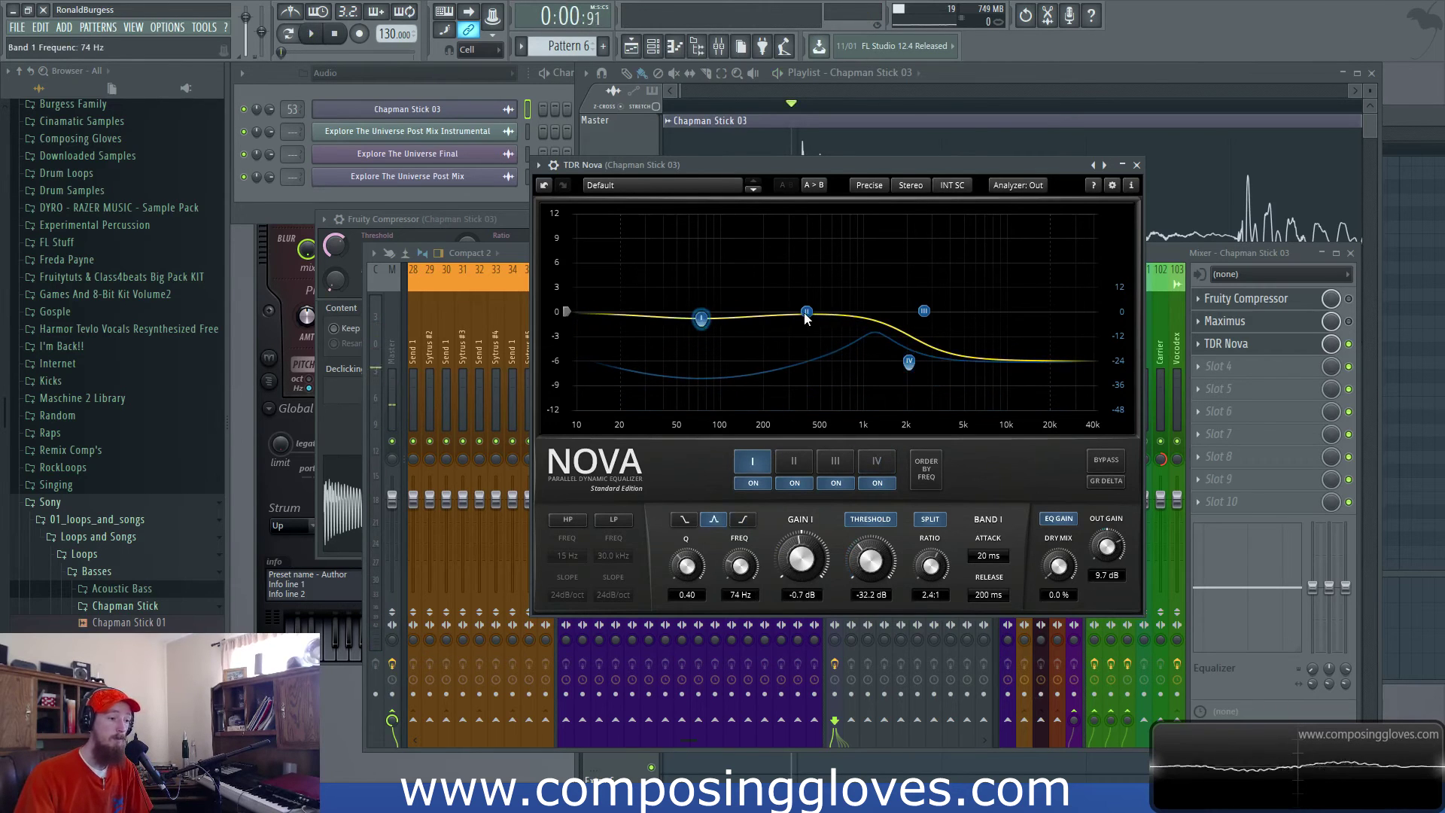
{"action": "mouse_move", "coordinate": [807, 317]}
{"action": "left_mouse_down"}
{"action": "mouse_move", "coordinate": [819, 374]}
{"action": "mouse_move", "coordinate": [824, 271]}
{"action": "mouse_move", "coordinate": [831, 311]}
{"action": "left_mouse_up"}
{"action": "left_click_drag", "start_coordinate": [710, 322], "coordinate": [705, 316]}
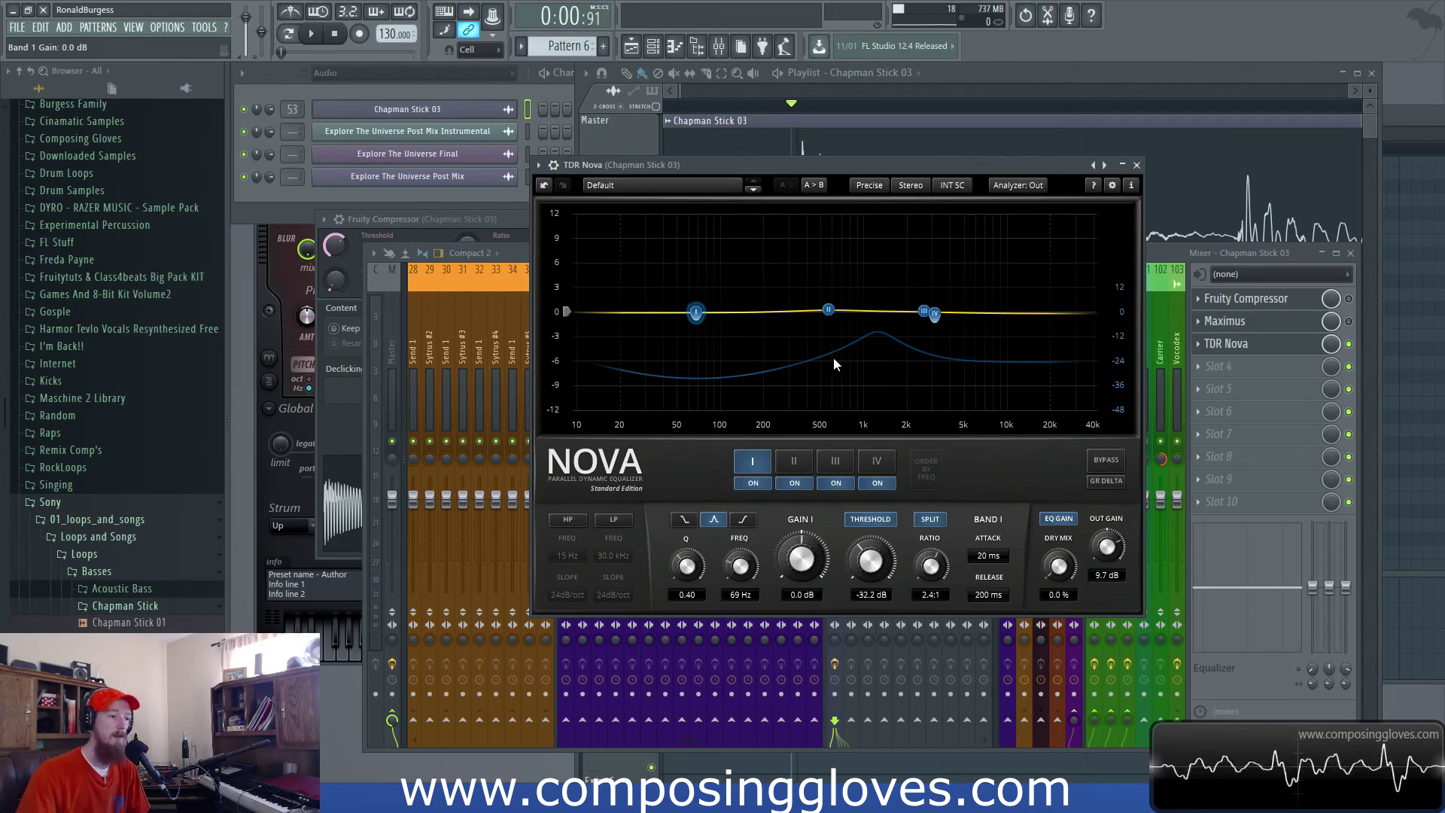
- Close and reopen TDR Nova from the Chapman Stick 03 effect slots, and leave its window closed
{"action": "left_click", "coordinate": [1137, 165]}
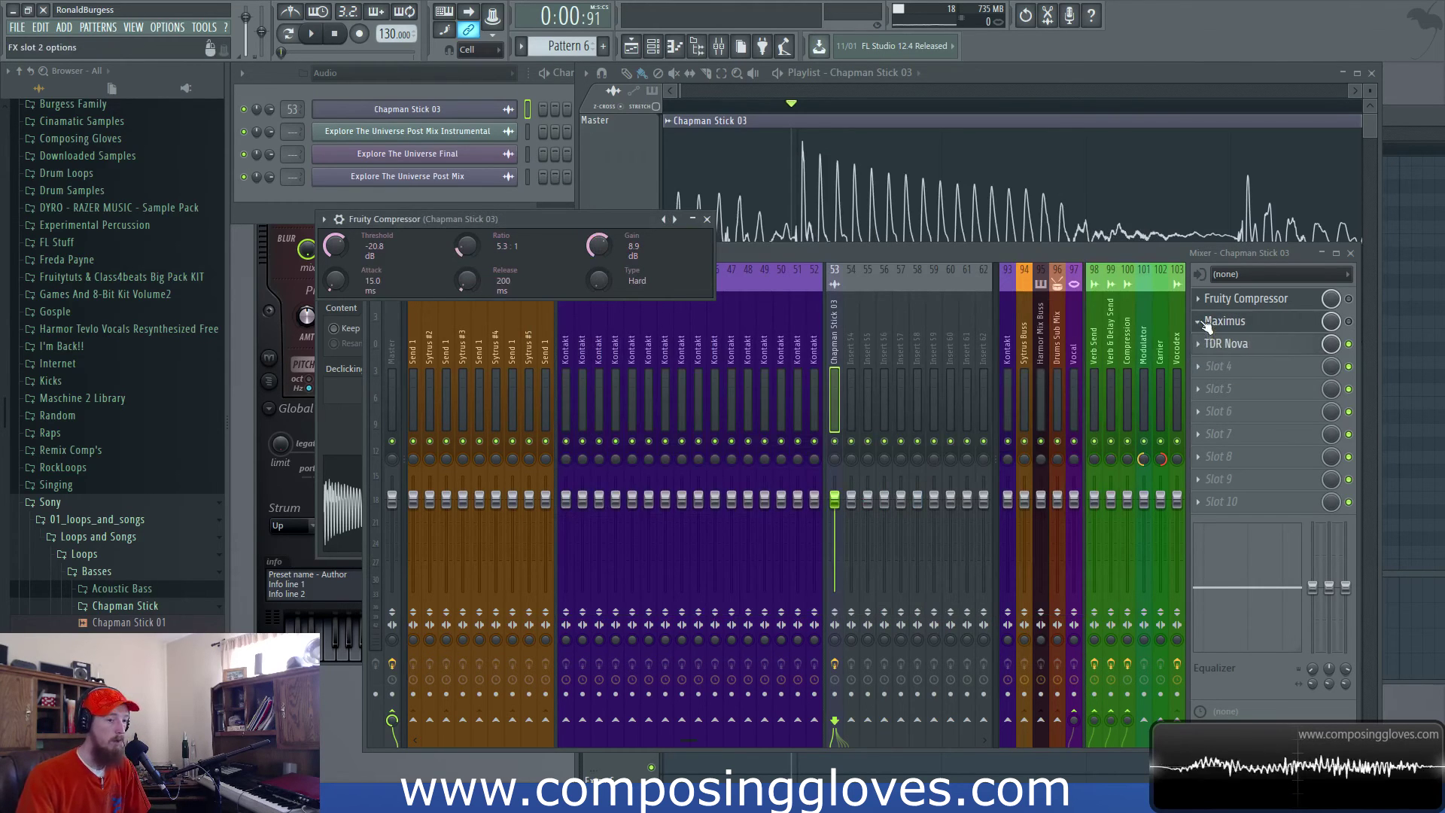
{"action": "left_click", "coordinate": [1231, 344]}
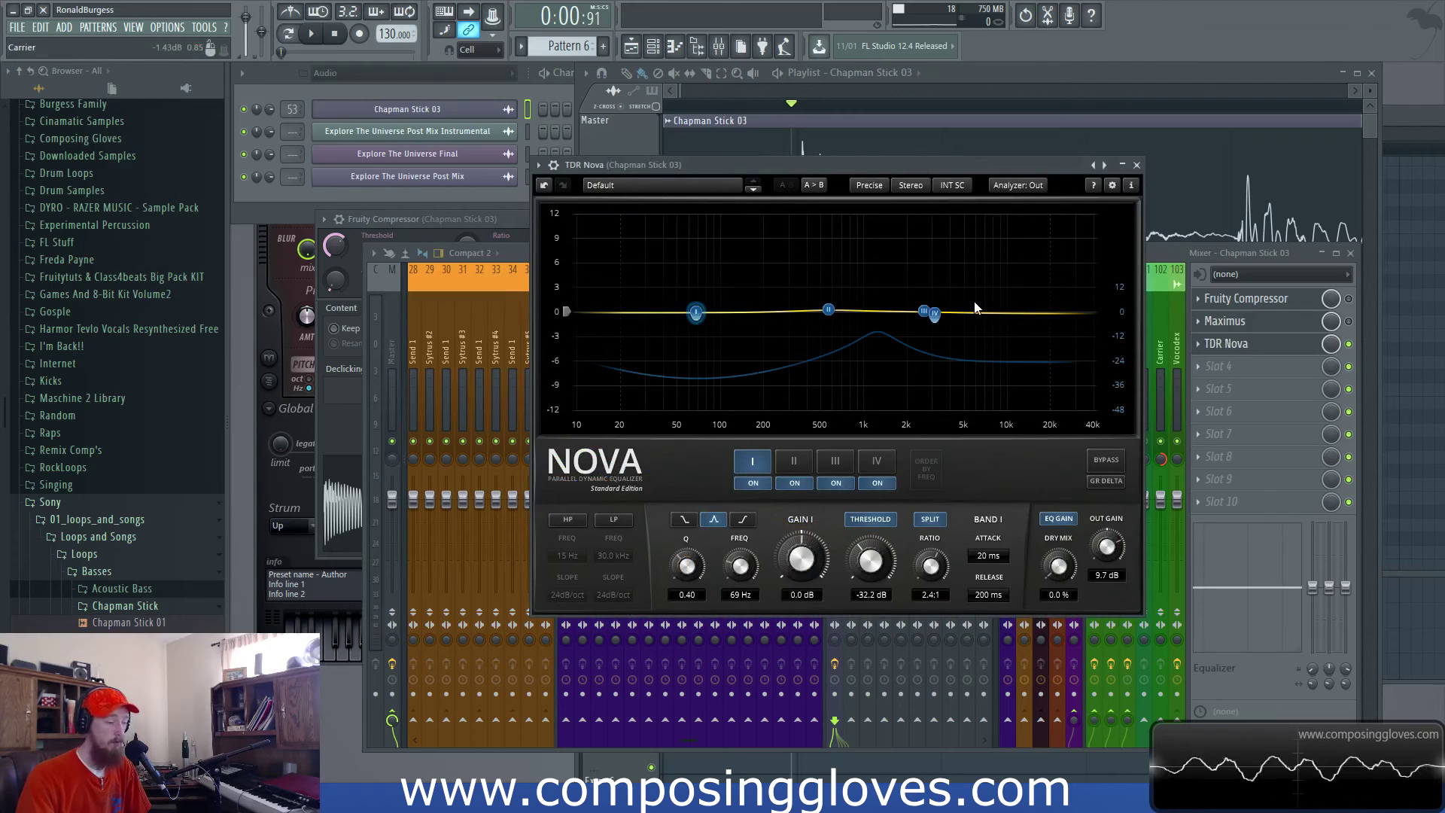
{"action": "left_click", "coordinate": [1138, 165]}
{"action": "left_click", "coordinate": [1231, 344]}
{"action": "left_click", "coordinate": [1137, 165]}
- Mark the attack and the sustained part of a note in the Chapman Stick 03 waveform, and view the whole row of loop clips
{"action": "left_click_drag", "start_coordinate": [792, 124], "coordinate": [955, 135]}
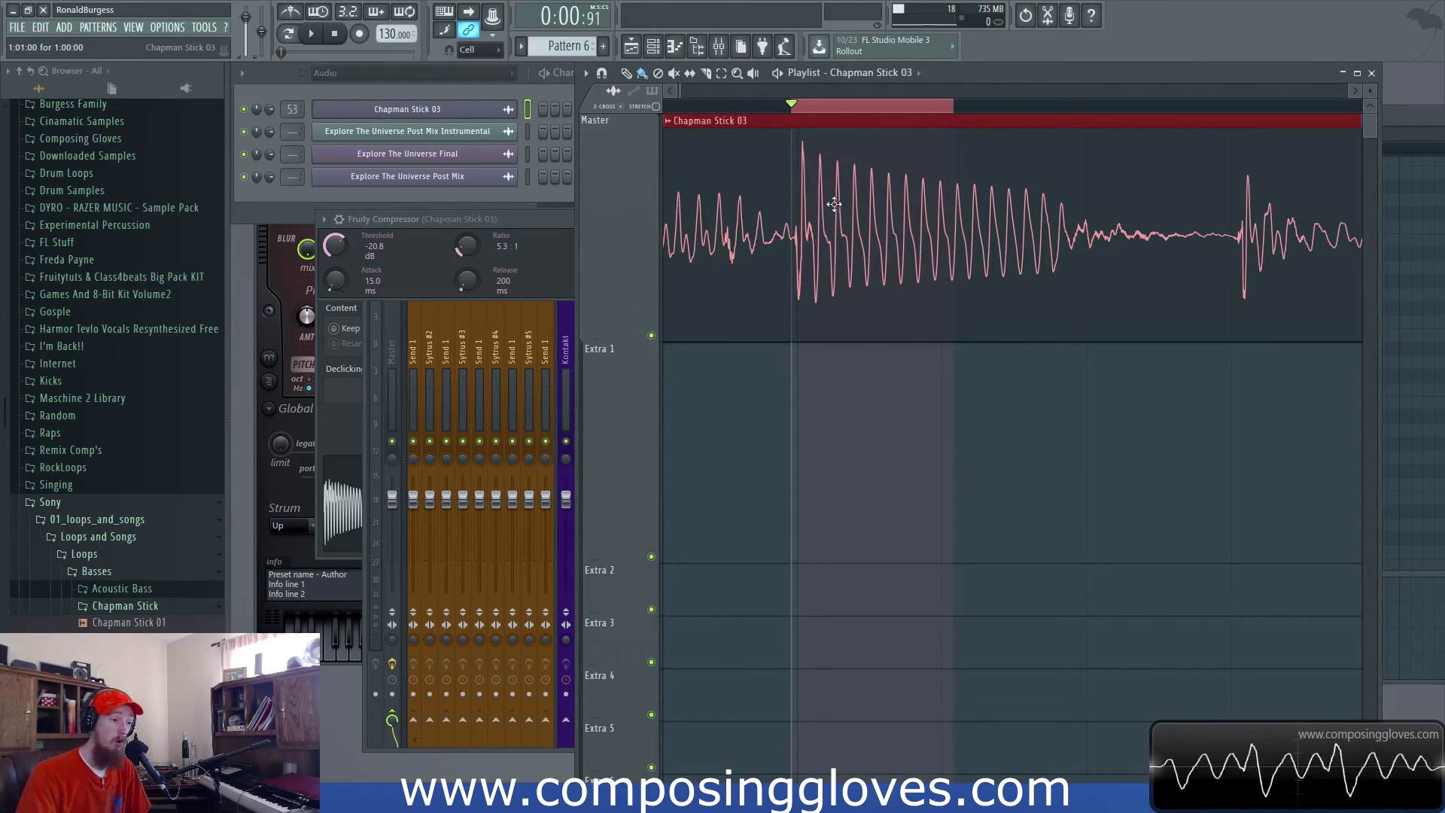
{"action": "double_click", "coordinate": [903, 113]}
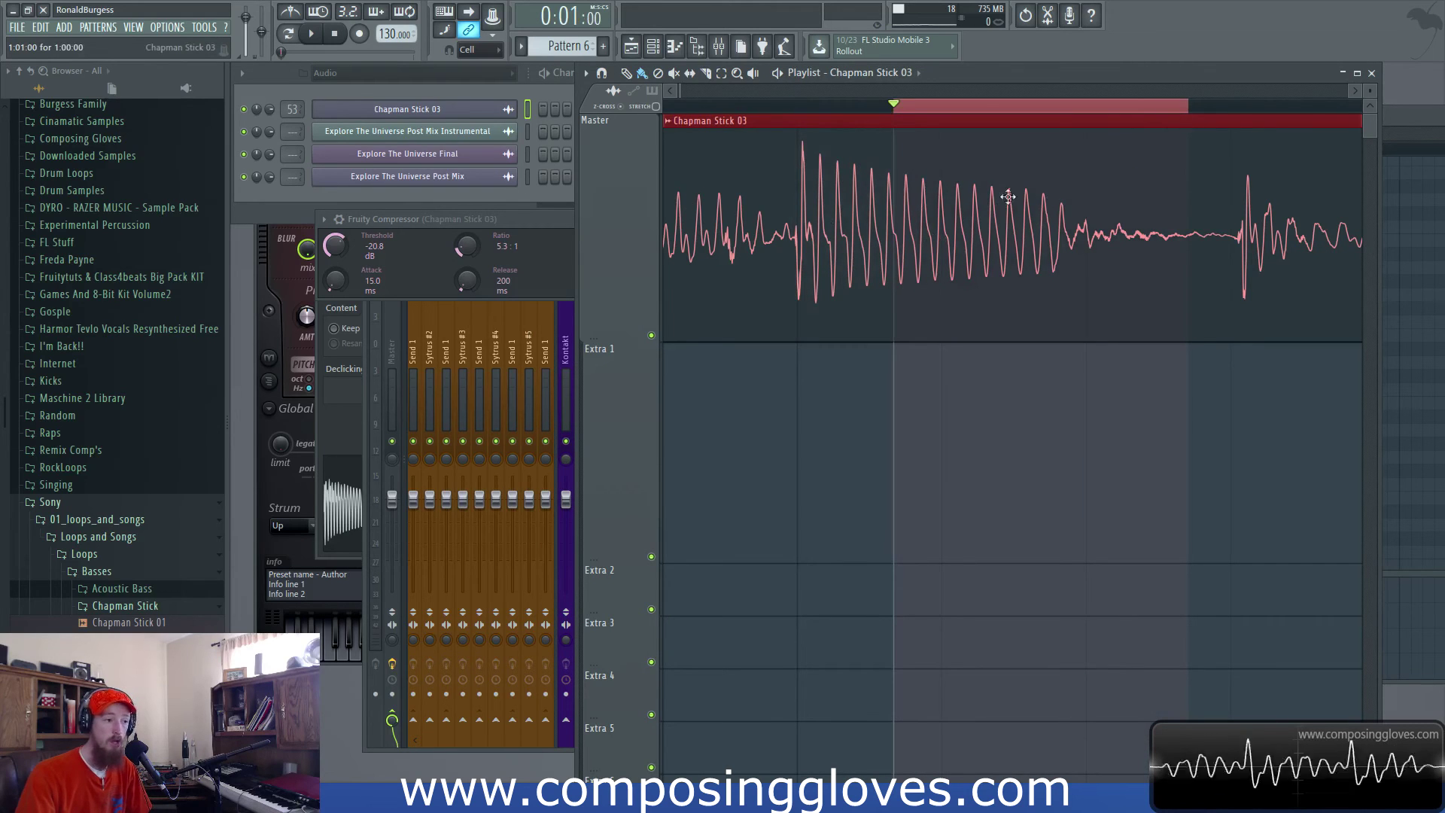
{"action": "double_click", "coordinate": [789, 109]}
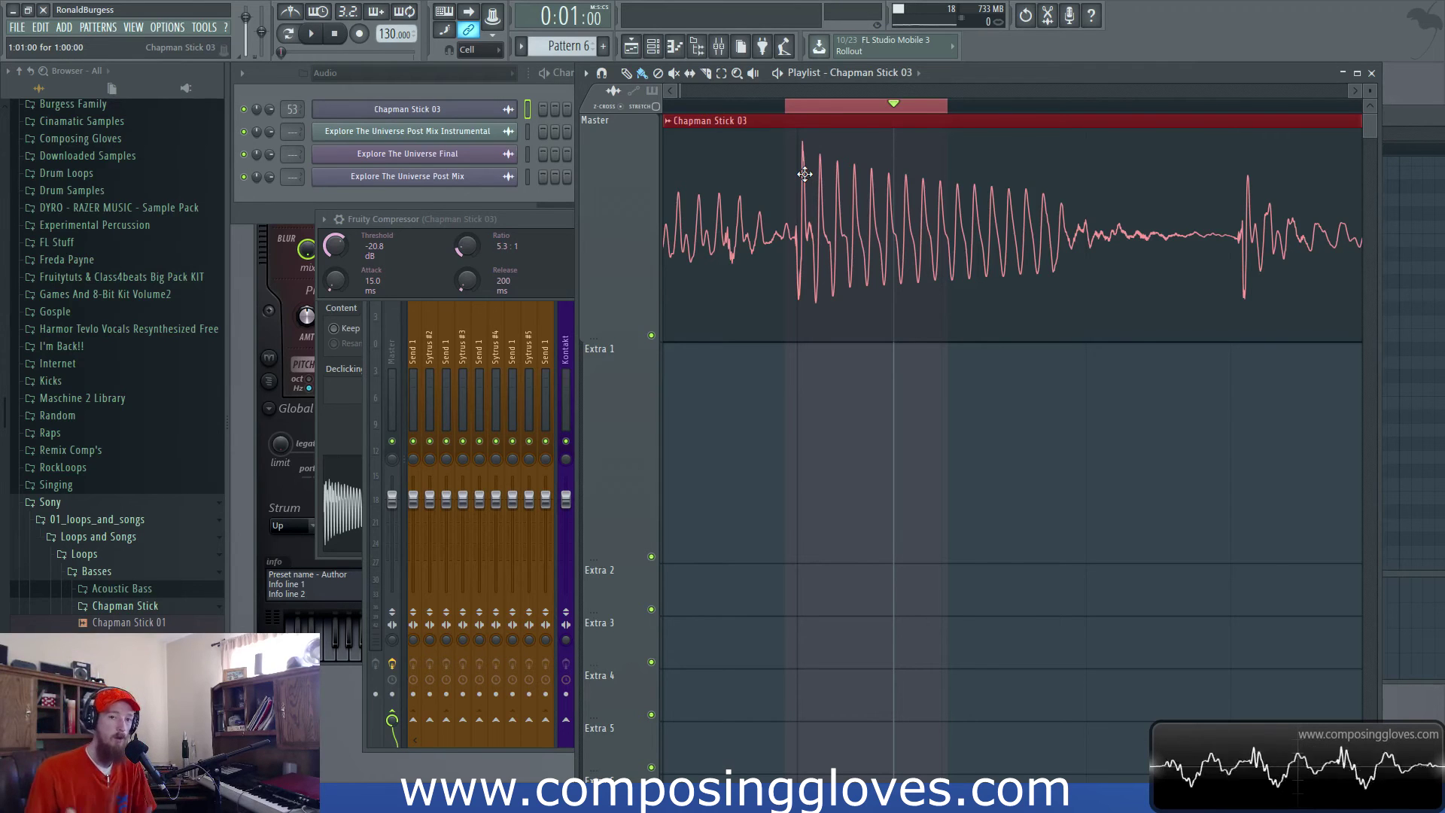
{"action": "scroll", "coordinate": [805, 174], "scroll_direction": "down", "scroll_amount": 4}
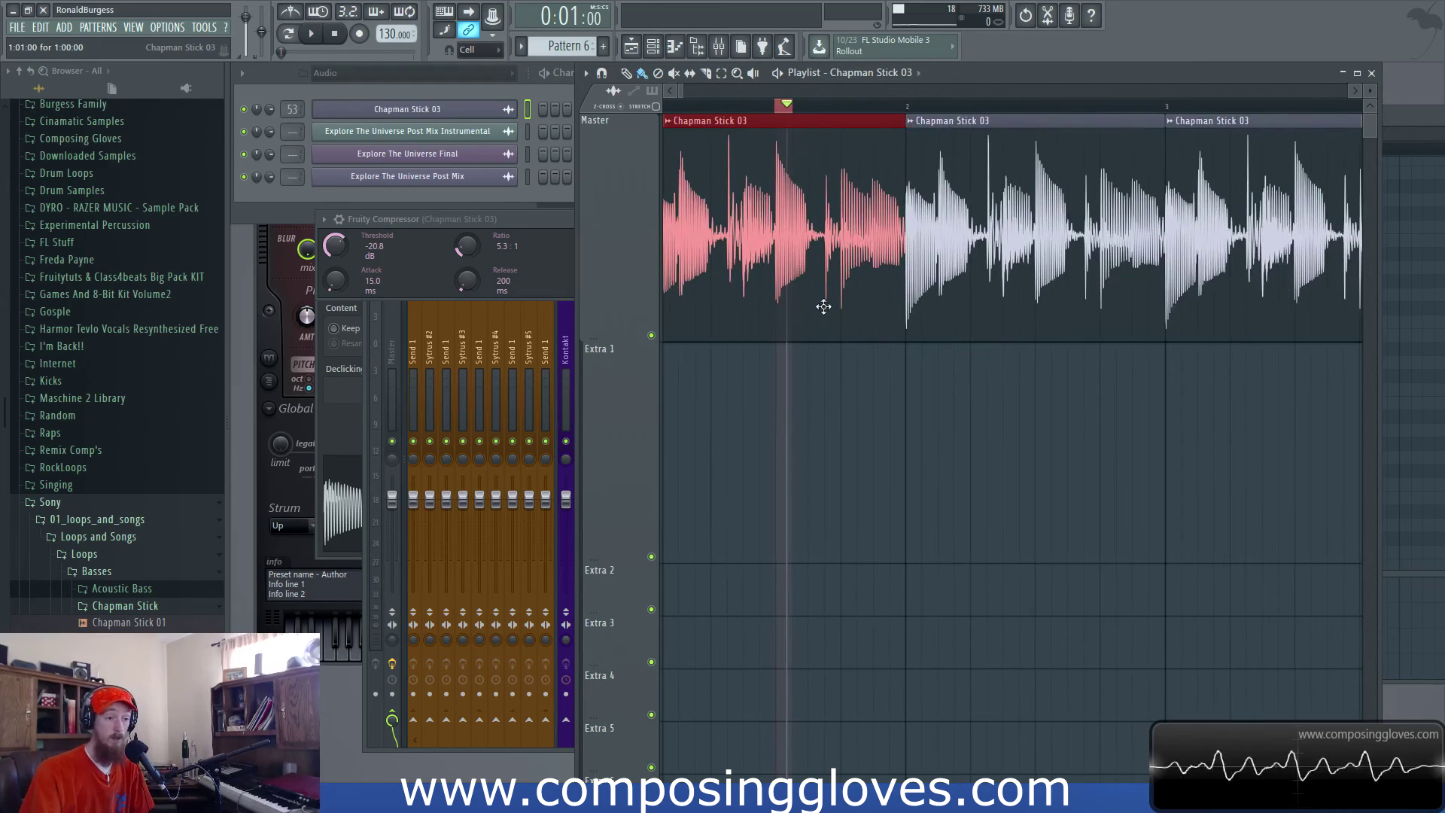
{"action": "scroll", "coordinate": [913, 213], "scroll_direction": "down", "scroll_amount": 5}
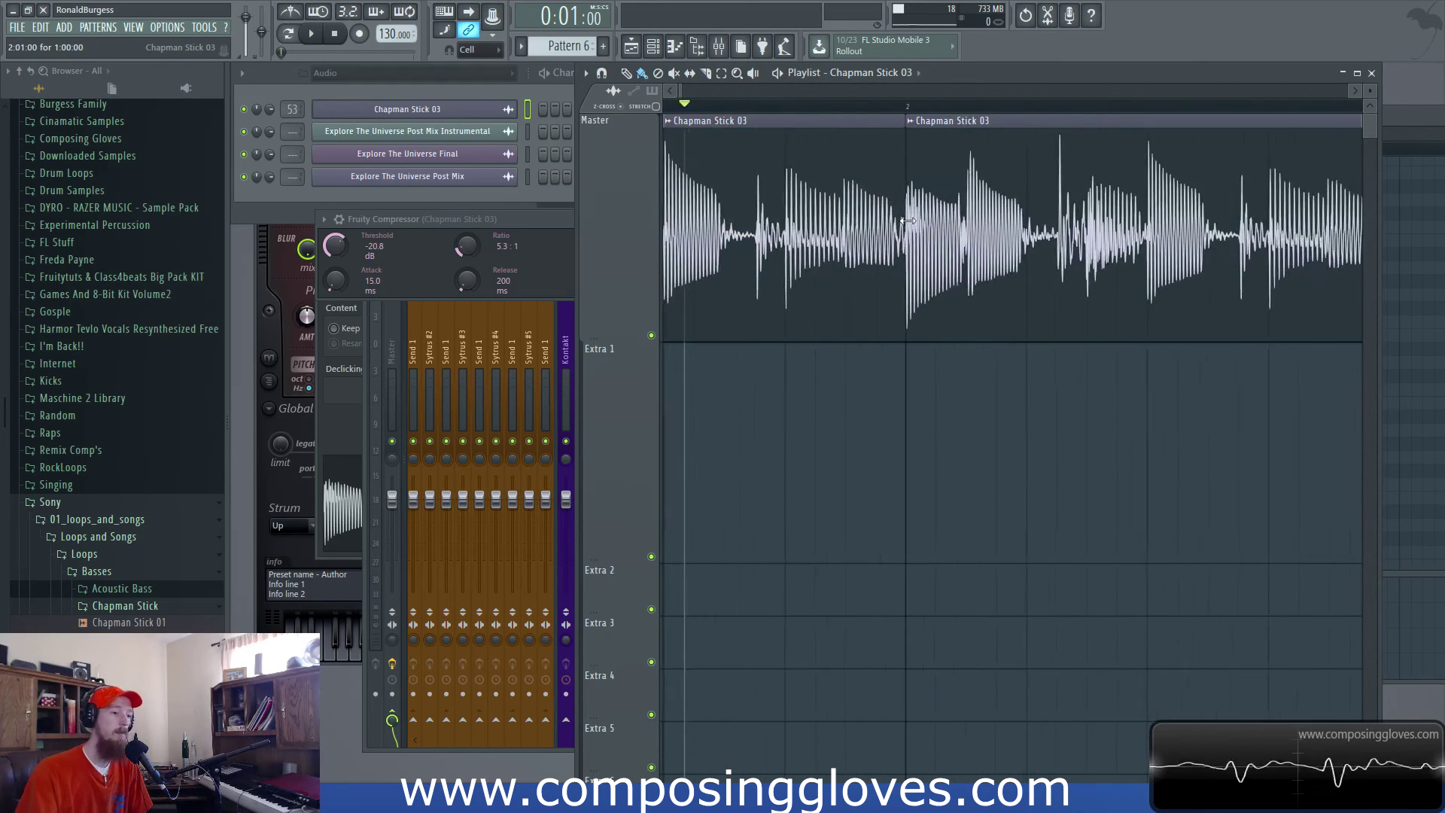
{"action": "scroll", "coordinate": [943, 252], "scroll_direction": "down", "scroll_amount": 1}
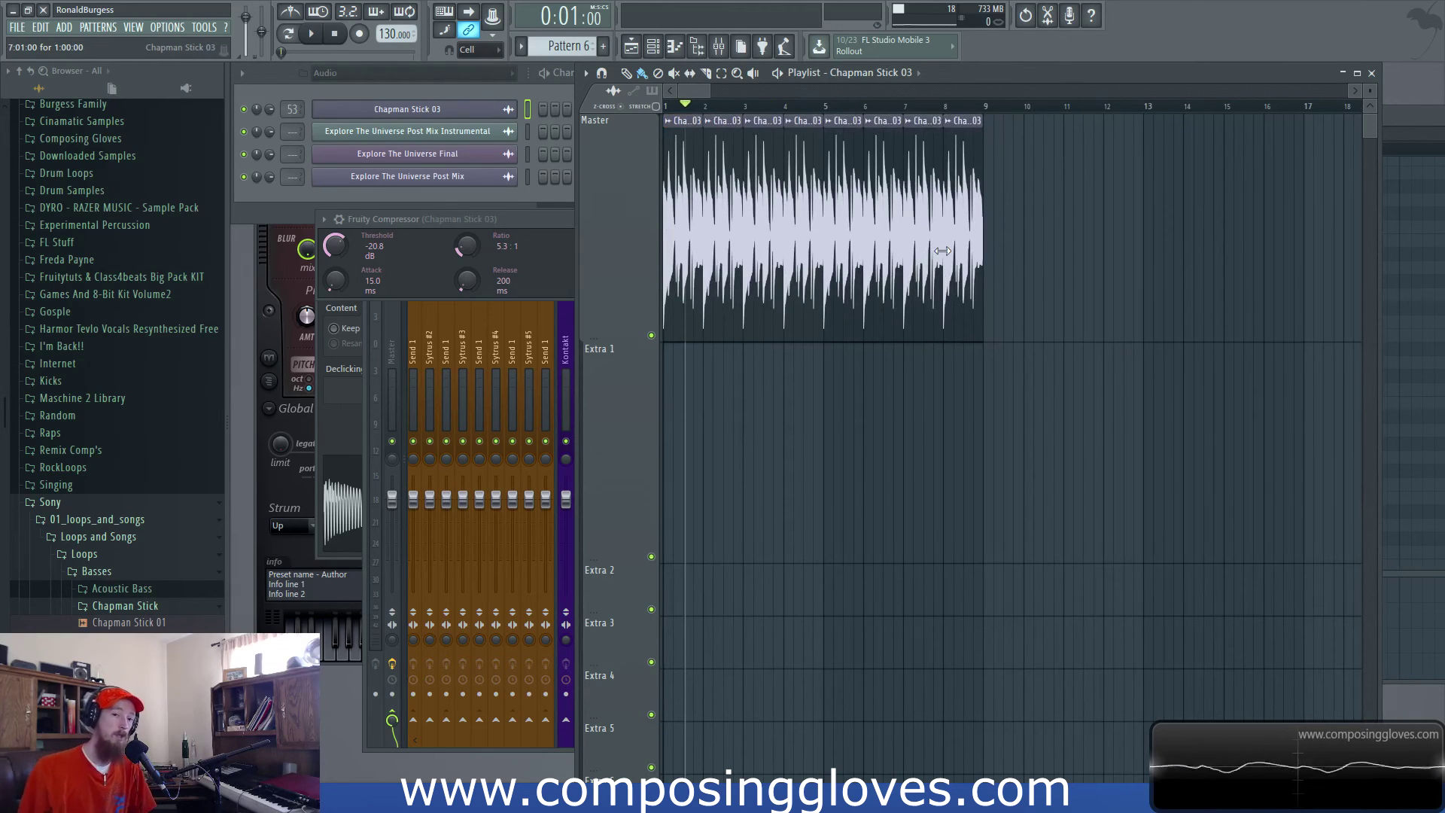
- Bring the mixer to the front and select the Chapman Stick 03 track
{"action": "left_click", "coordinate": [498, 322]}
{"action": "left_click", "coordinate": [599, 361]}
{"action": "left_click", "coordinate": [834, 354]}
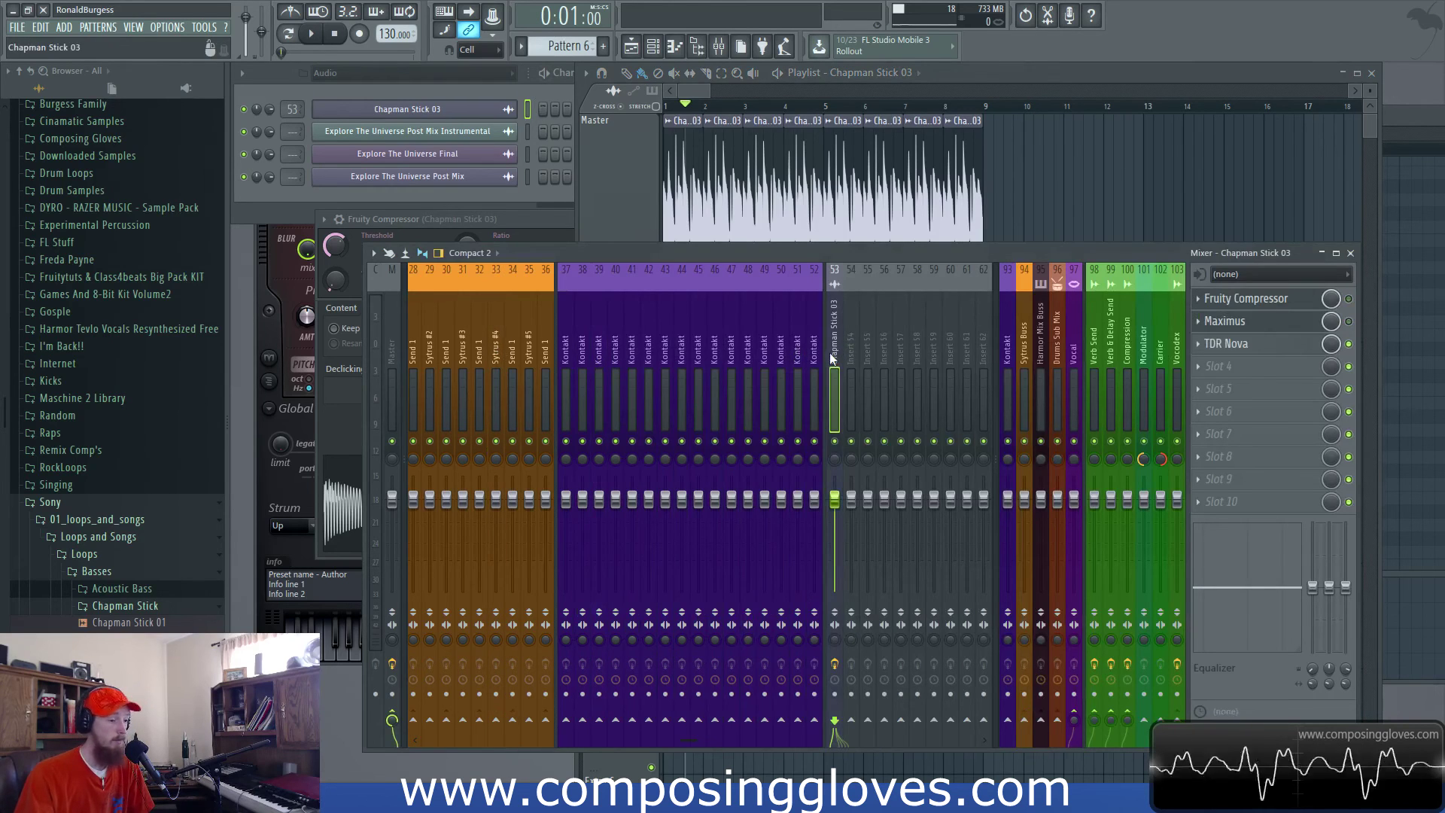
- Open TDR Nova on Chapman Stick 03 and spread its bands along the 0 dB line, with band II at 273 Hz and band IV at 4.3 kHz
{"action": "left_click", "coordinate": [1272, 323]}
{"action": "left_click", "coordinate": [1269, 324]}
{"action": "left_click", "coordinate": [1266, 345]}
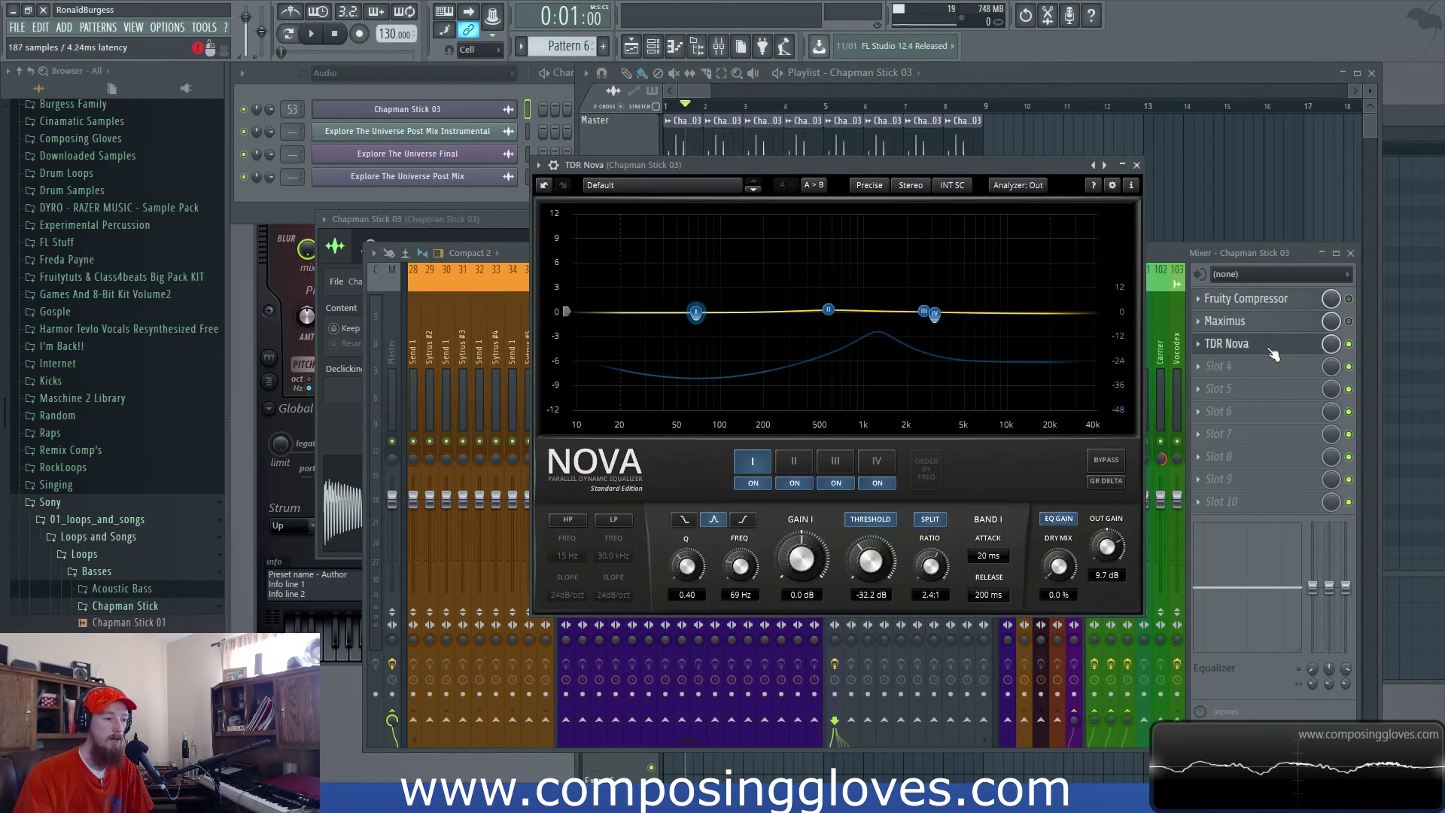
{"action": "left_click", "coordinate": [829, 313]}
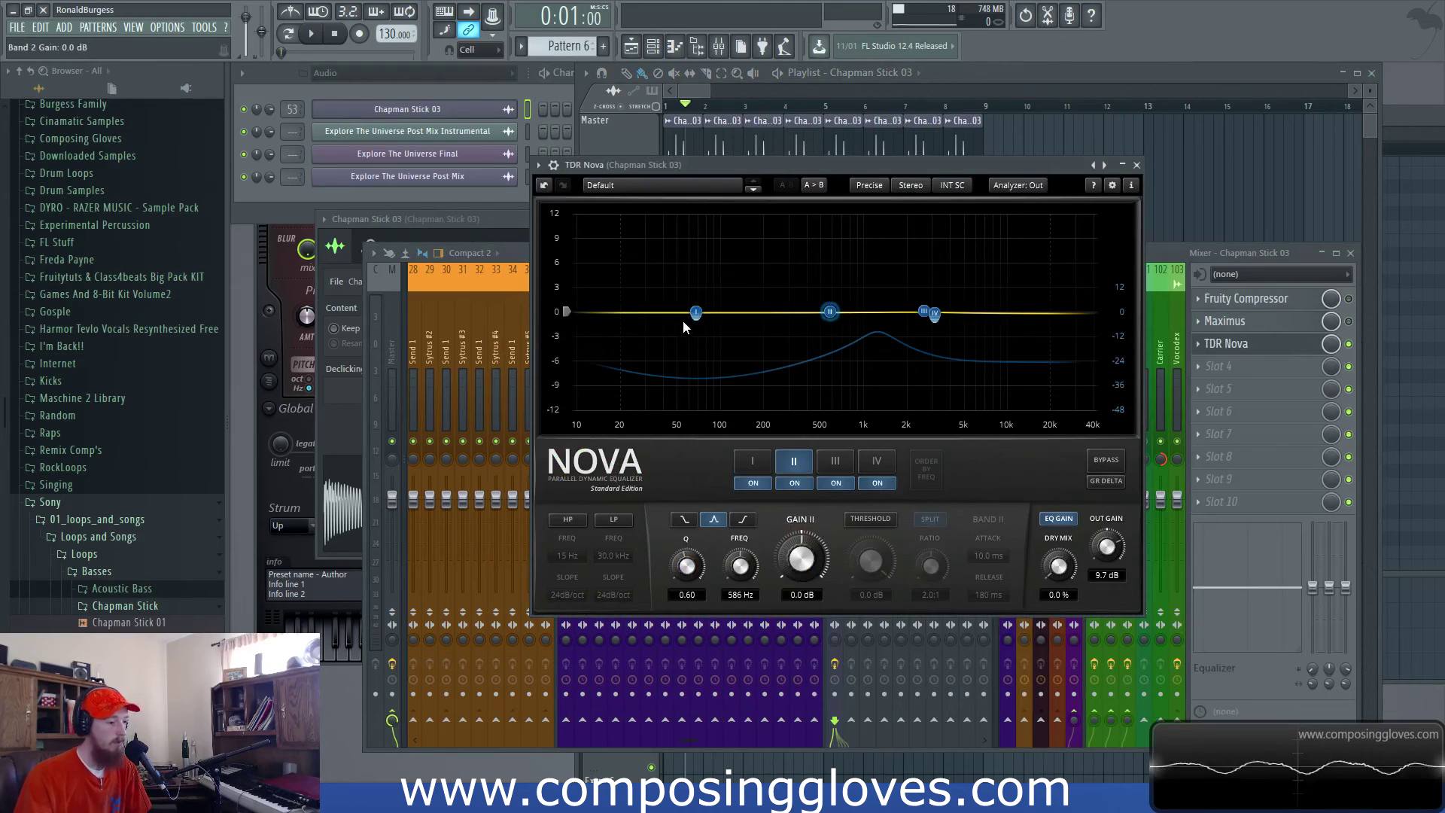
{"action": "left_click_drag", "start_coordinate": [693, 315], "coordinate": [696, 314]}
{"action": "left_click", "coordinate": [826, 313]}
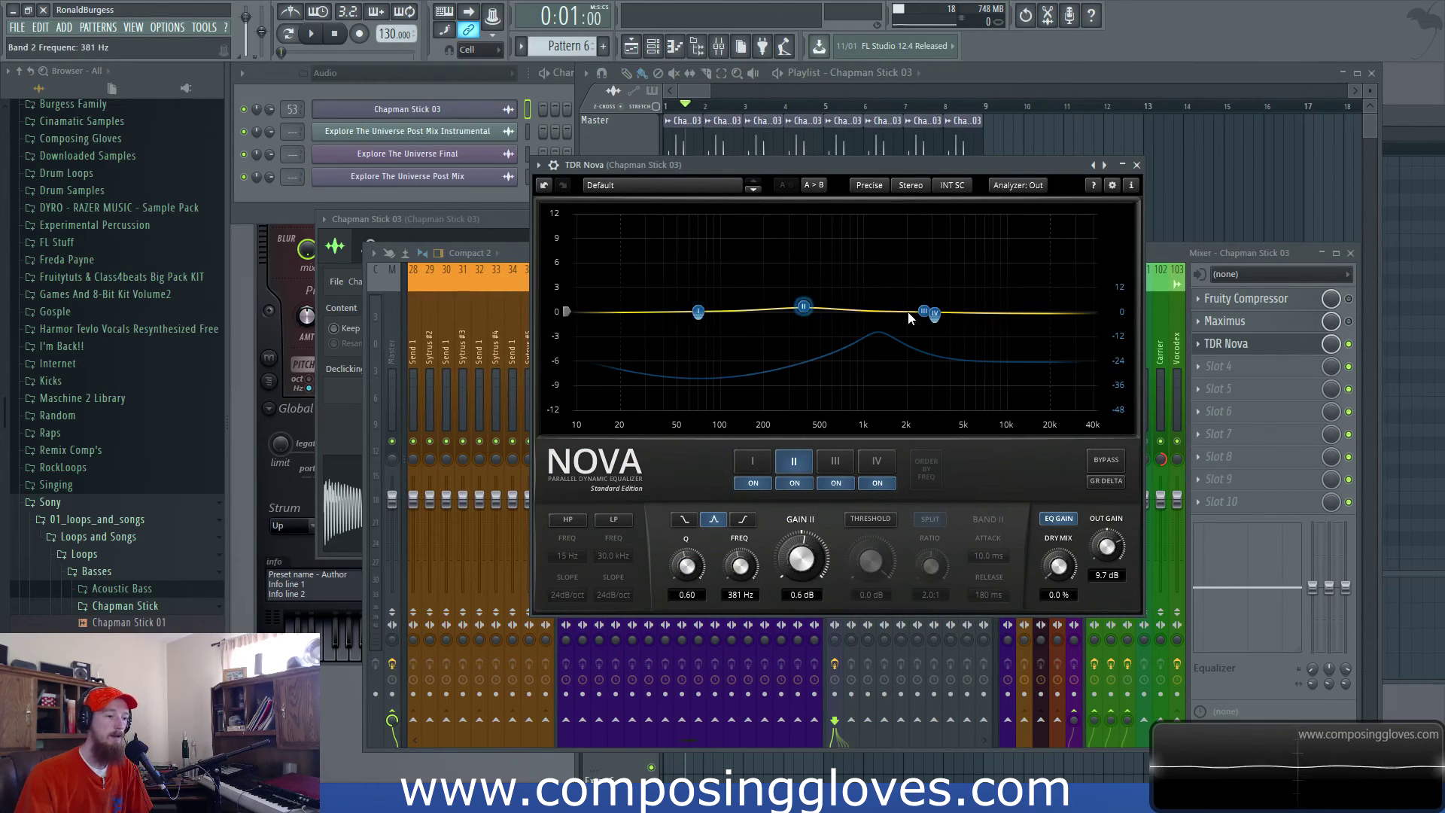
{"action": "left_click_drag", "start_coordinate": [917, 311], "coordinate": [799, 316]}
{"action": "left_click_drag", "start_coordinate": [936, 313], "coordinate": [957, 314]}
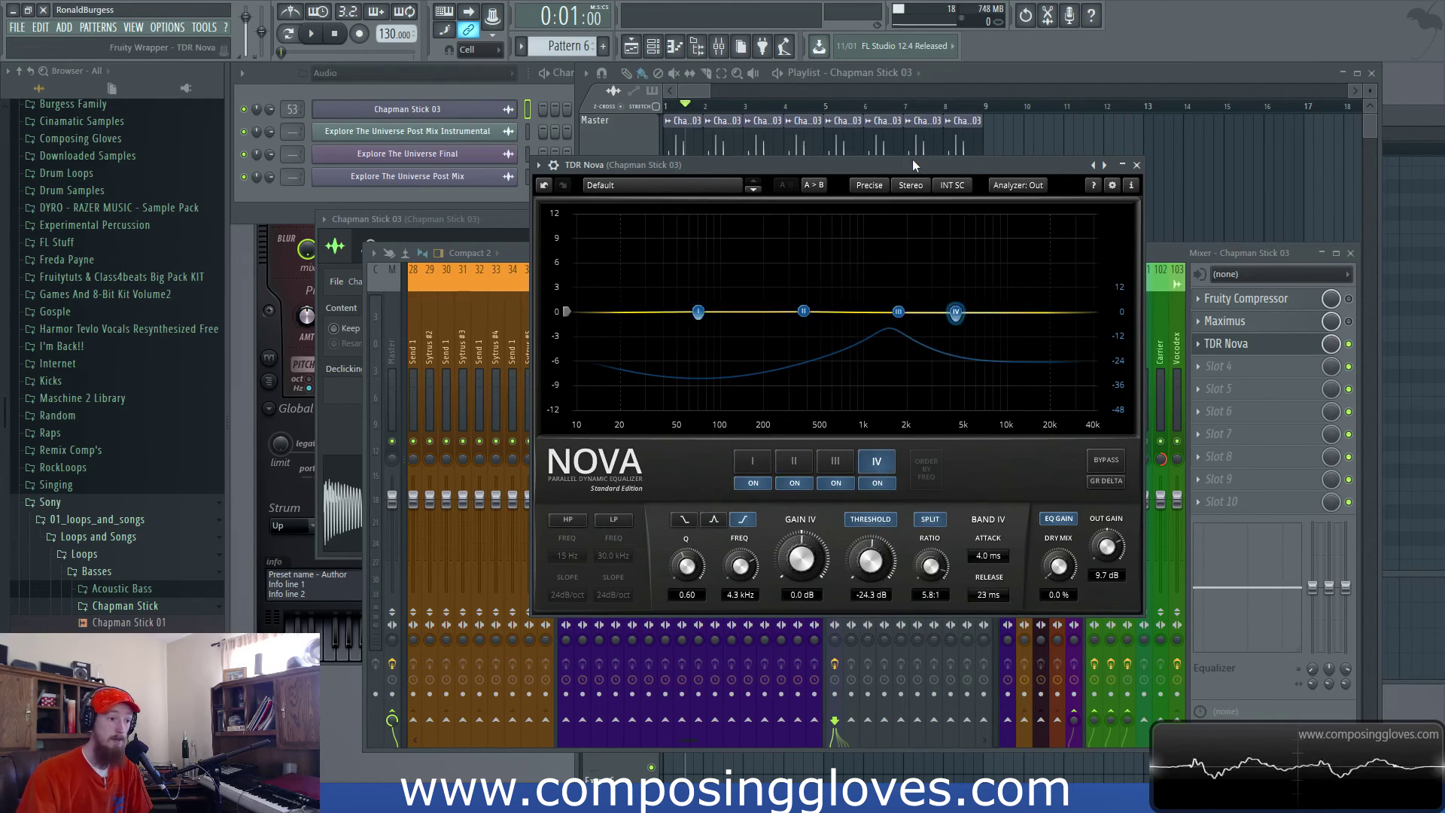
{"action": "left_click_drag", "start_coordinate": [913, 160], "coordinate": [901, 161]}
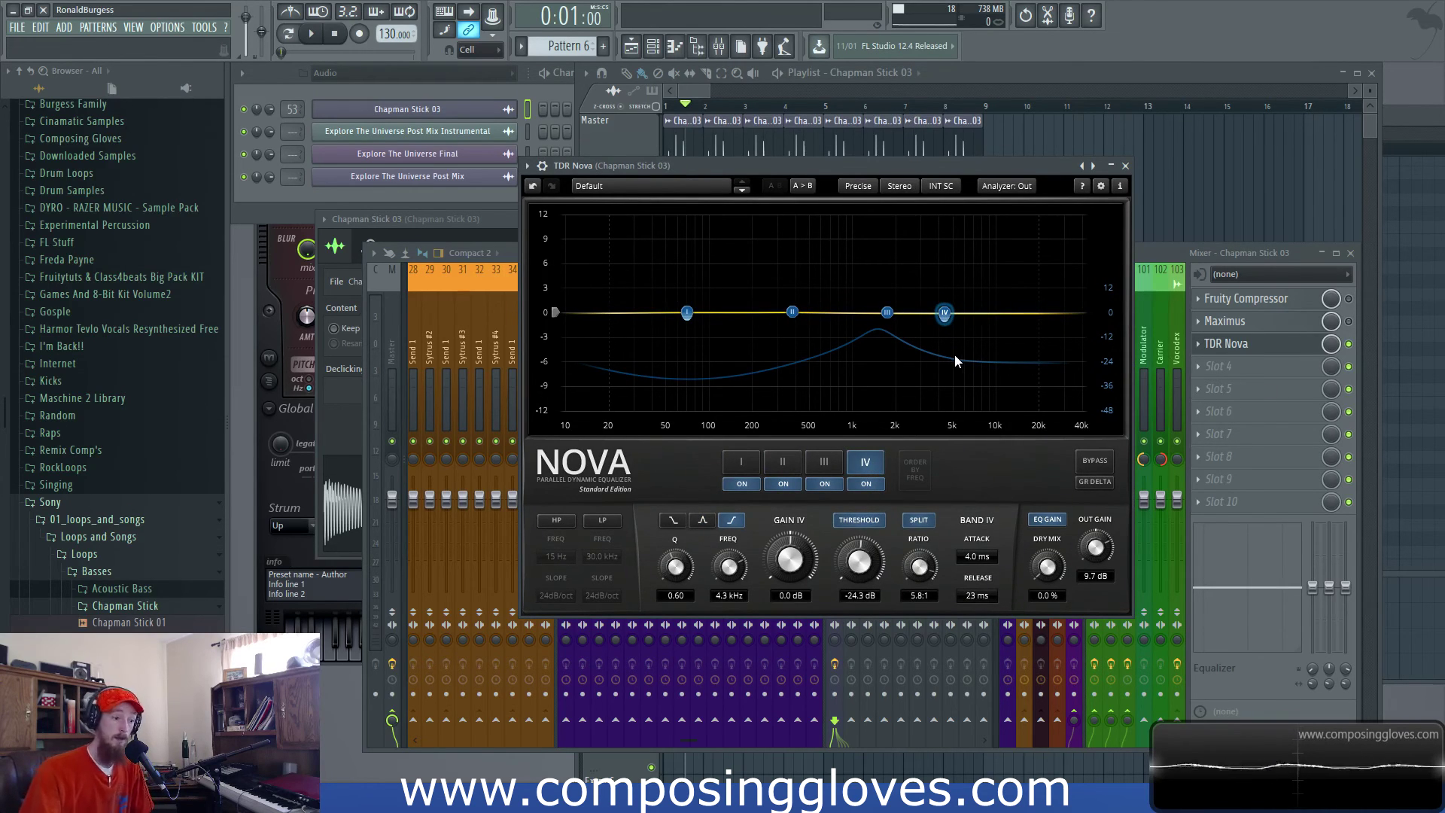
{"action": "mouse_move", "coordinate": [792, 313]}
{"action": "left_mouse_down"}
{"action": "mouse_move", "coordinate": [727, 385]}
{"action": "mouse_move", "coordinate": [759, 312]}
{"action": "mouse_move", "coordinate": [776, 319]}
{"action": "left_mouse_up"}
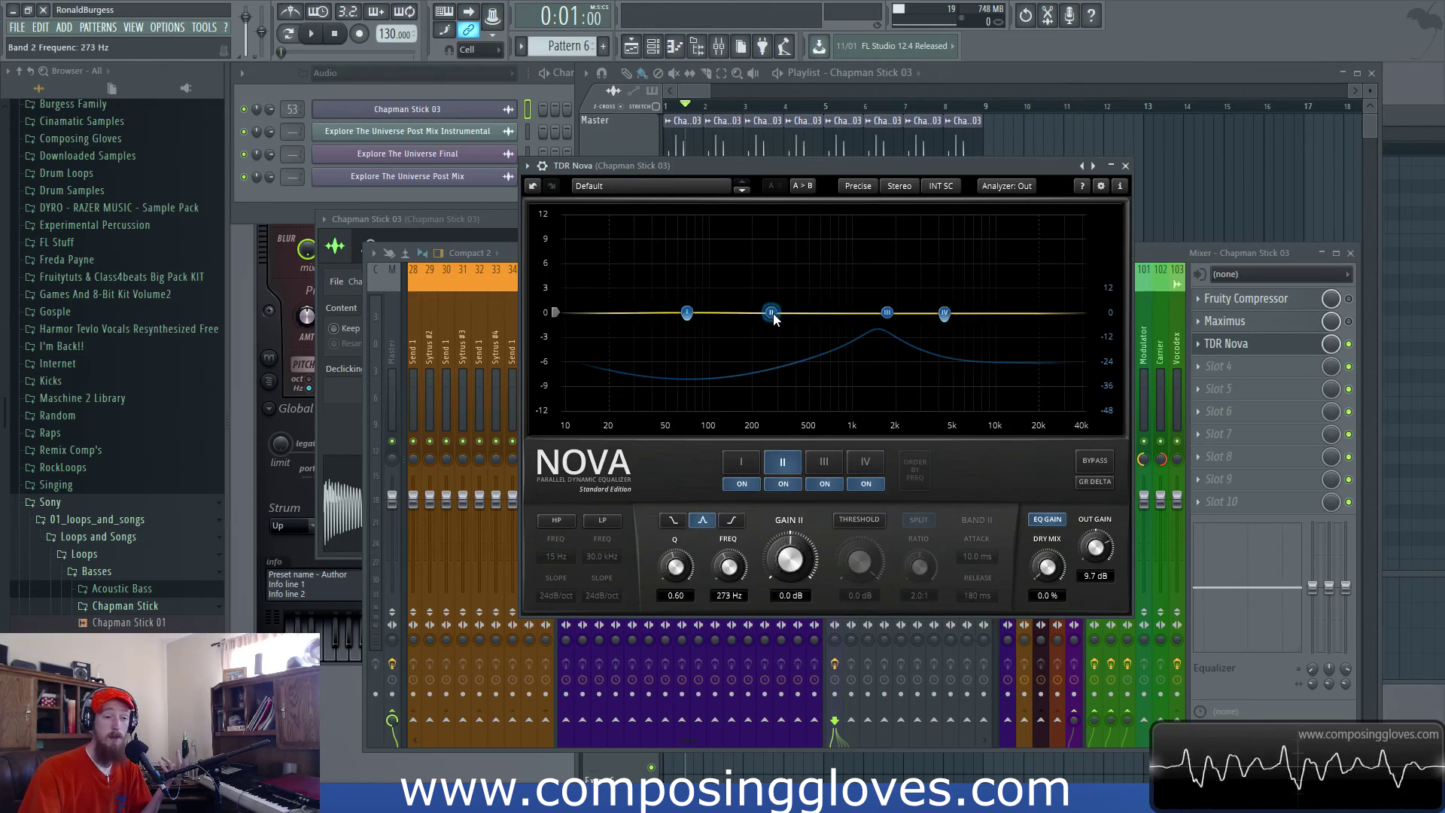
- Look over the Maximus, TDR Nova and Fruity Compressor windows of Chapman Stick 03, closing all of them
{"action": "left_click", "coordinate": [1235, 321]}
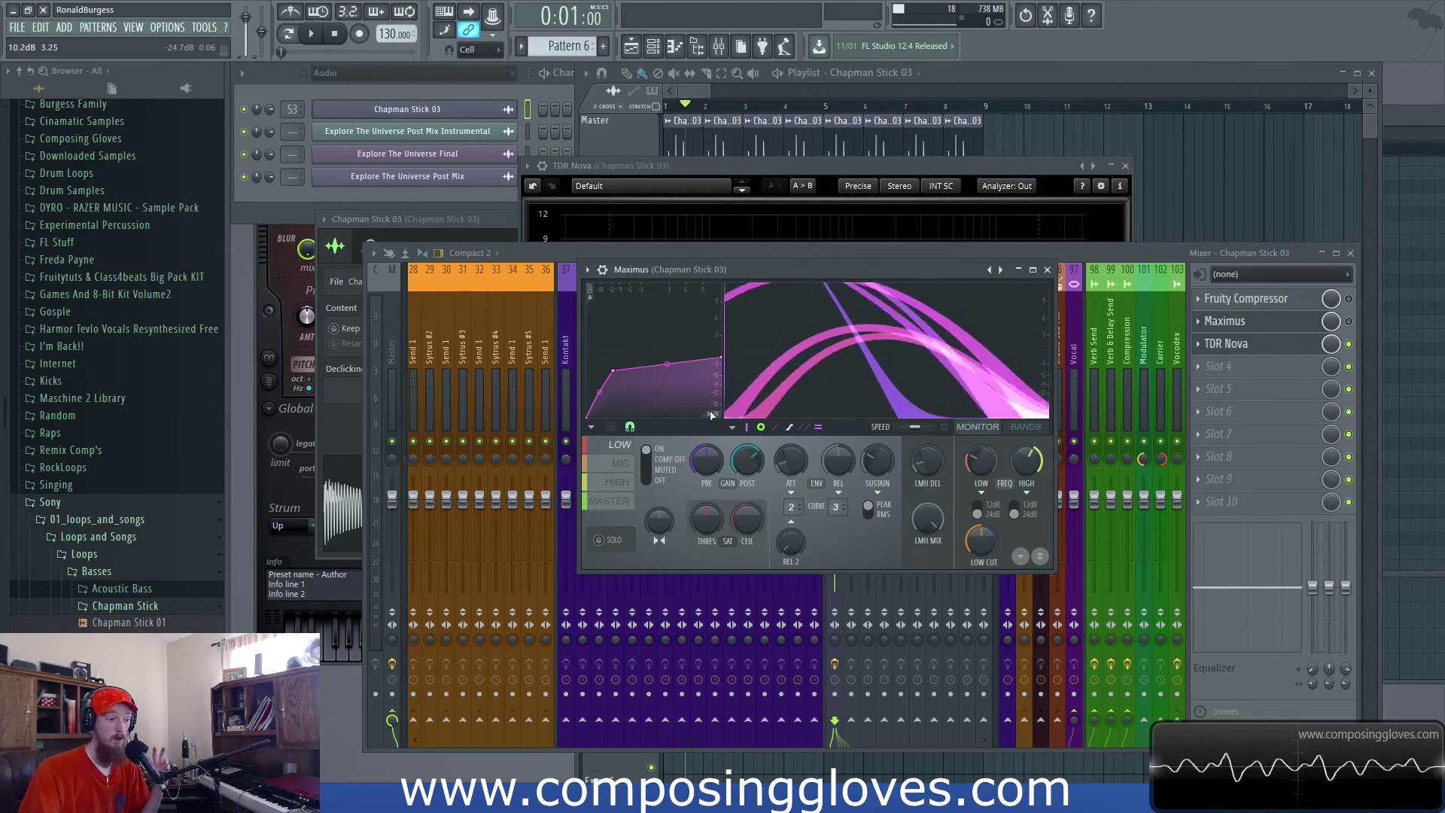
{"action": "left_click", "coordinate": [936, 166]}
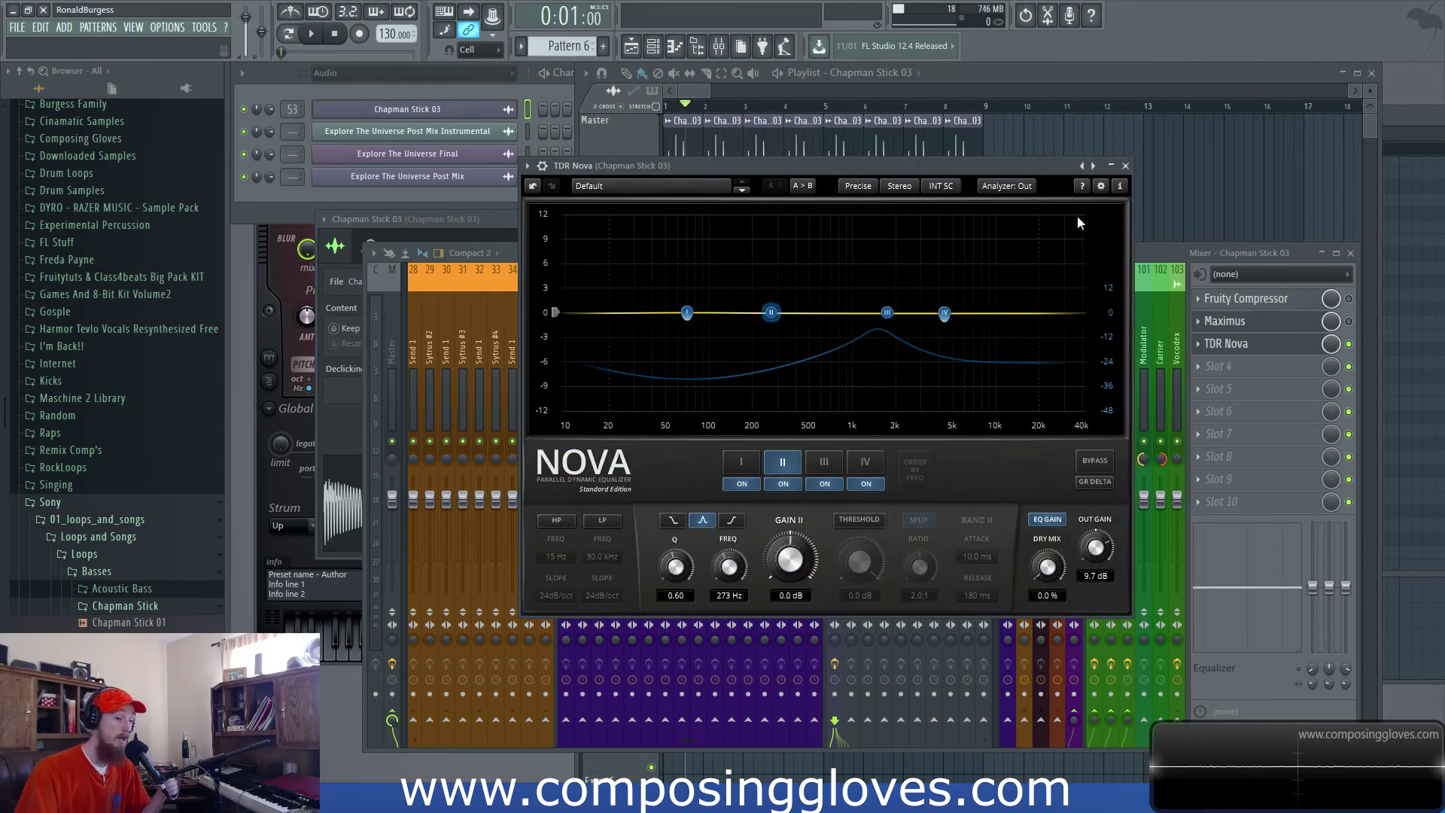
{"action": "left_click", "coordinate": [1126, 166]}
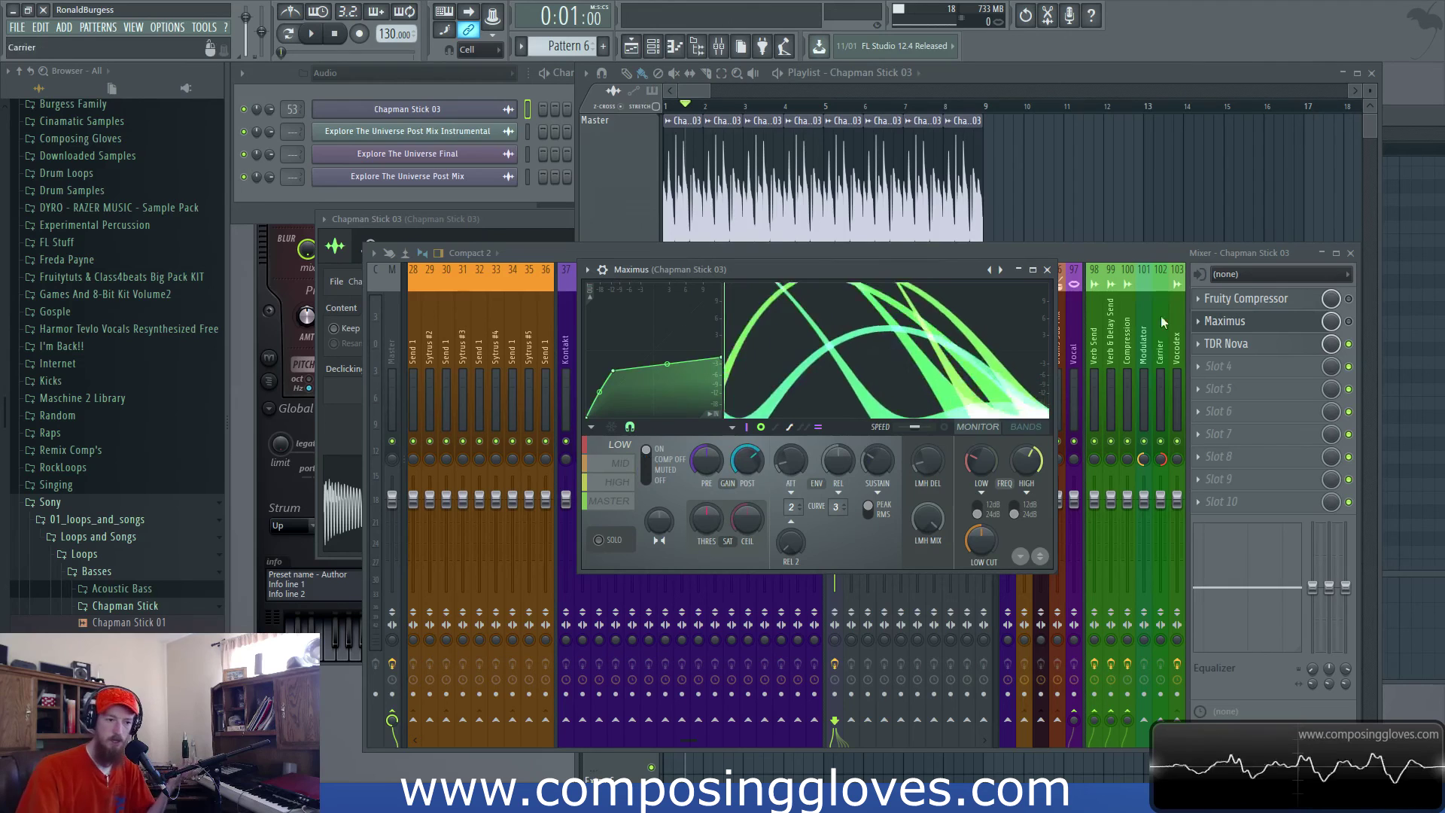
{"action": "left_click", "coordinate": [1047, 269]}
{"action": "left_click", "coordinate": [1246, 298]}
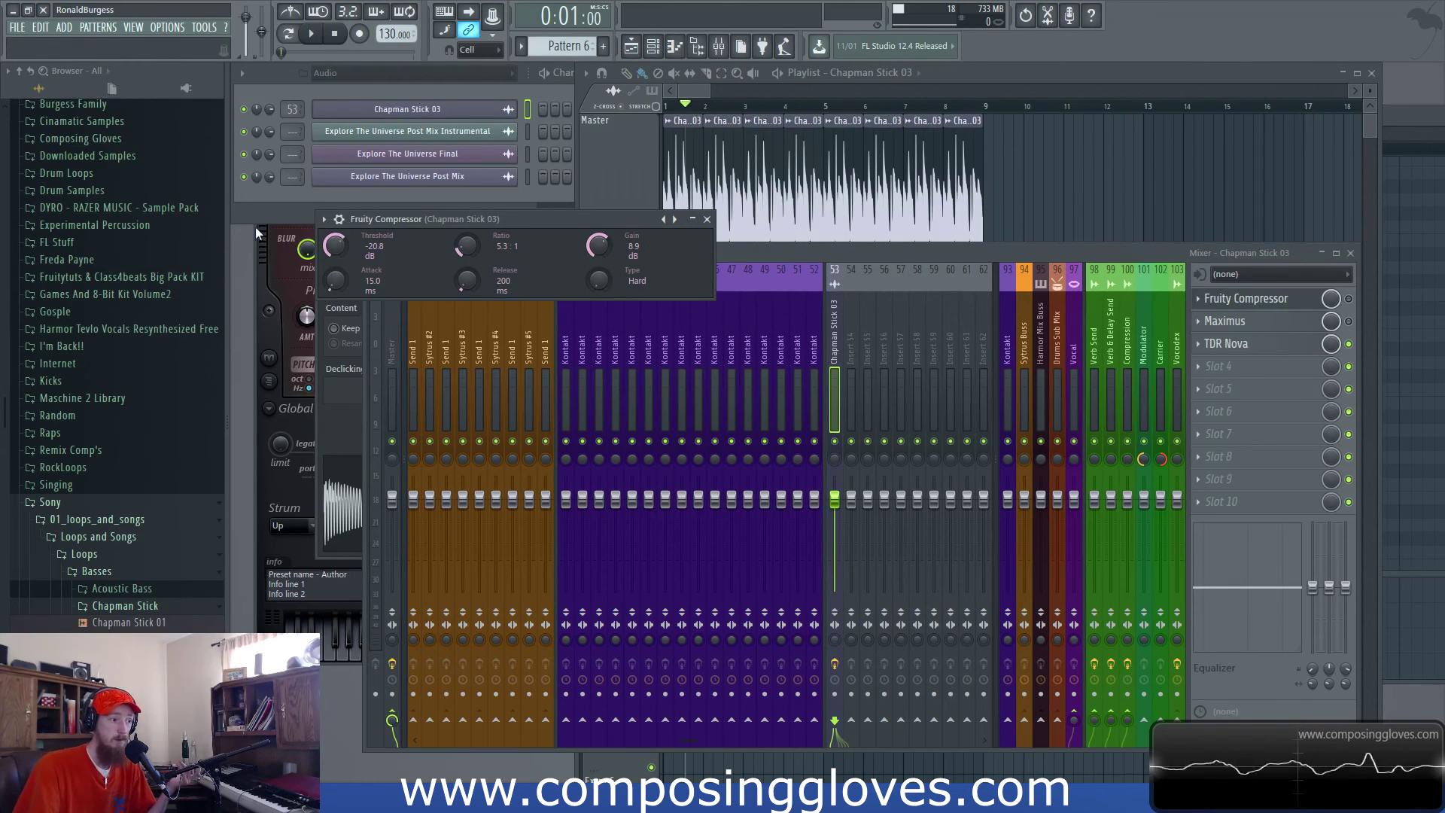
{"action": "left_click", "coordinate": [707, 219]}
- Reposition the mixer, load Fruity Limiter into slot 4 of Chapman Stick 03, and raise its noise gate settings before closing it
{"action": "left_click_drag", "start_coordinate": [770, 253], "coordinate": [738, 201]}
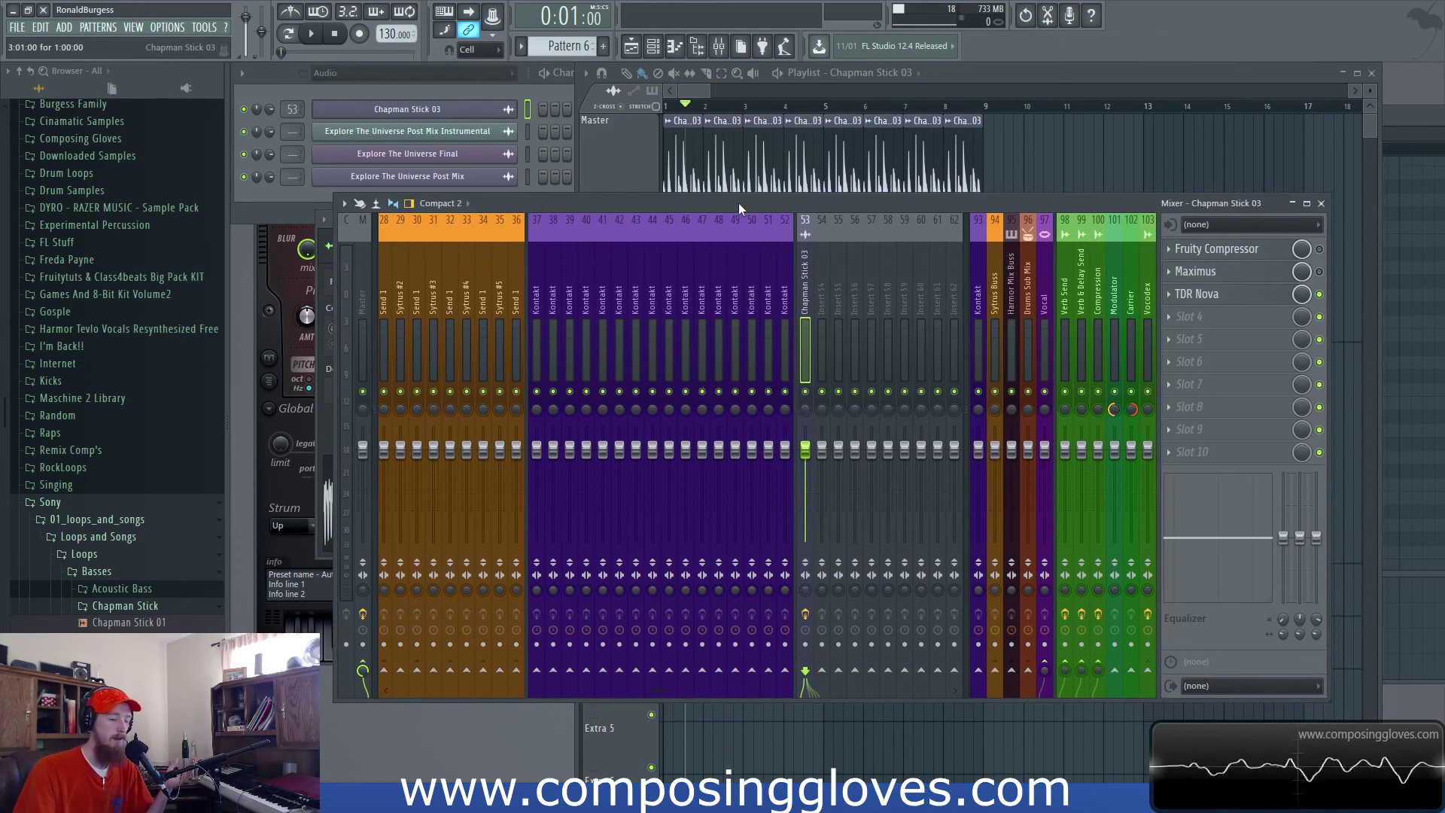
{"action": "left_click", "coordinate": [1189, 317]}
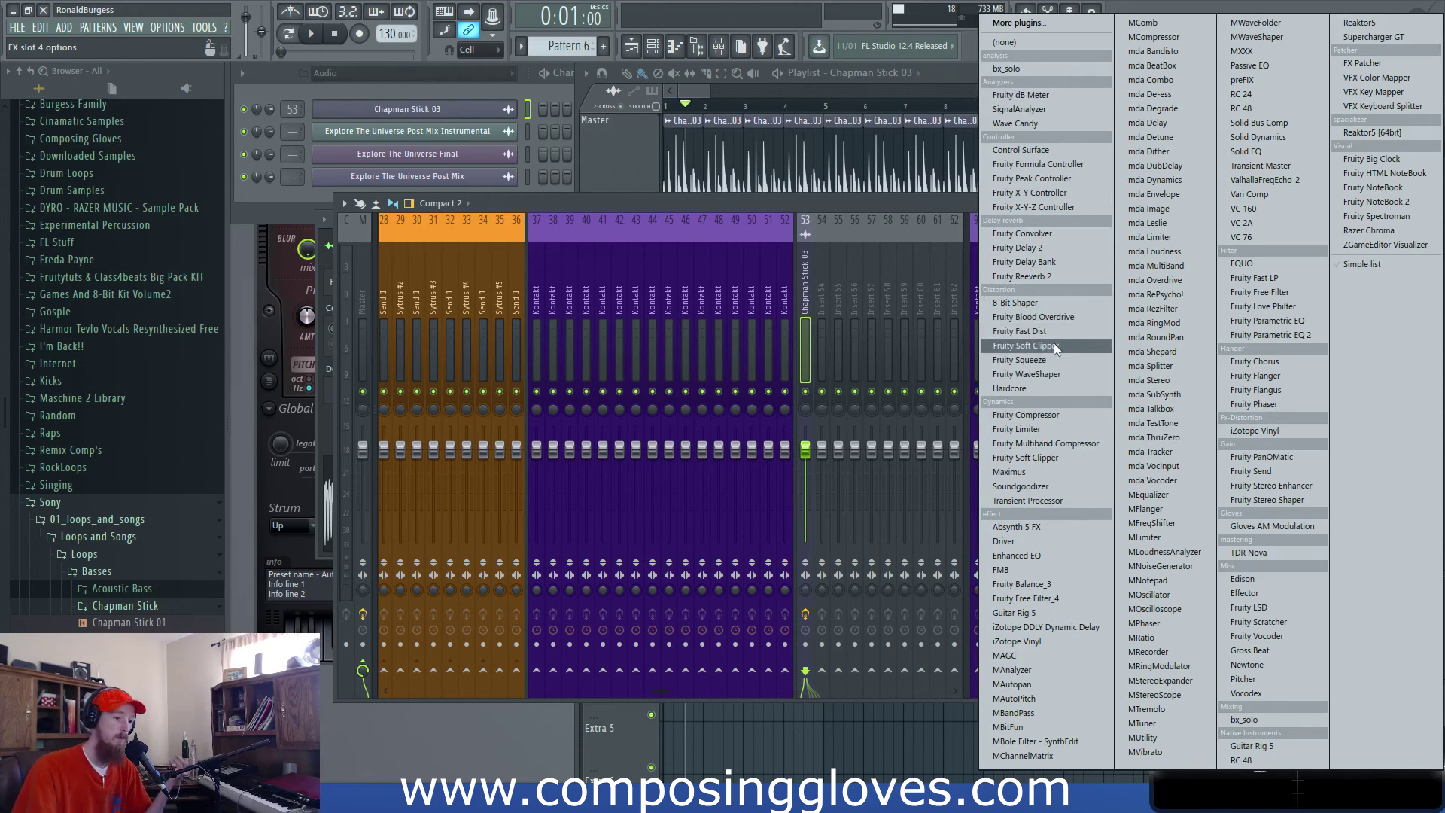
{"action": "left_click", "coordinate": [1082, 430]}
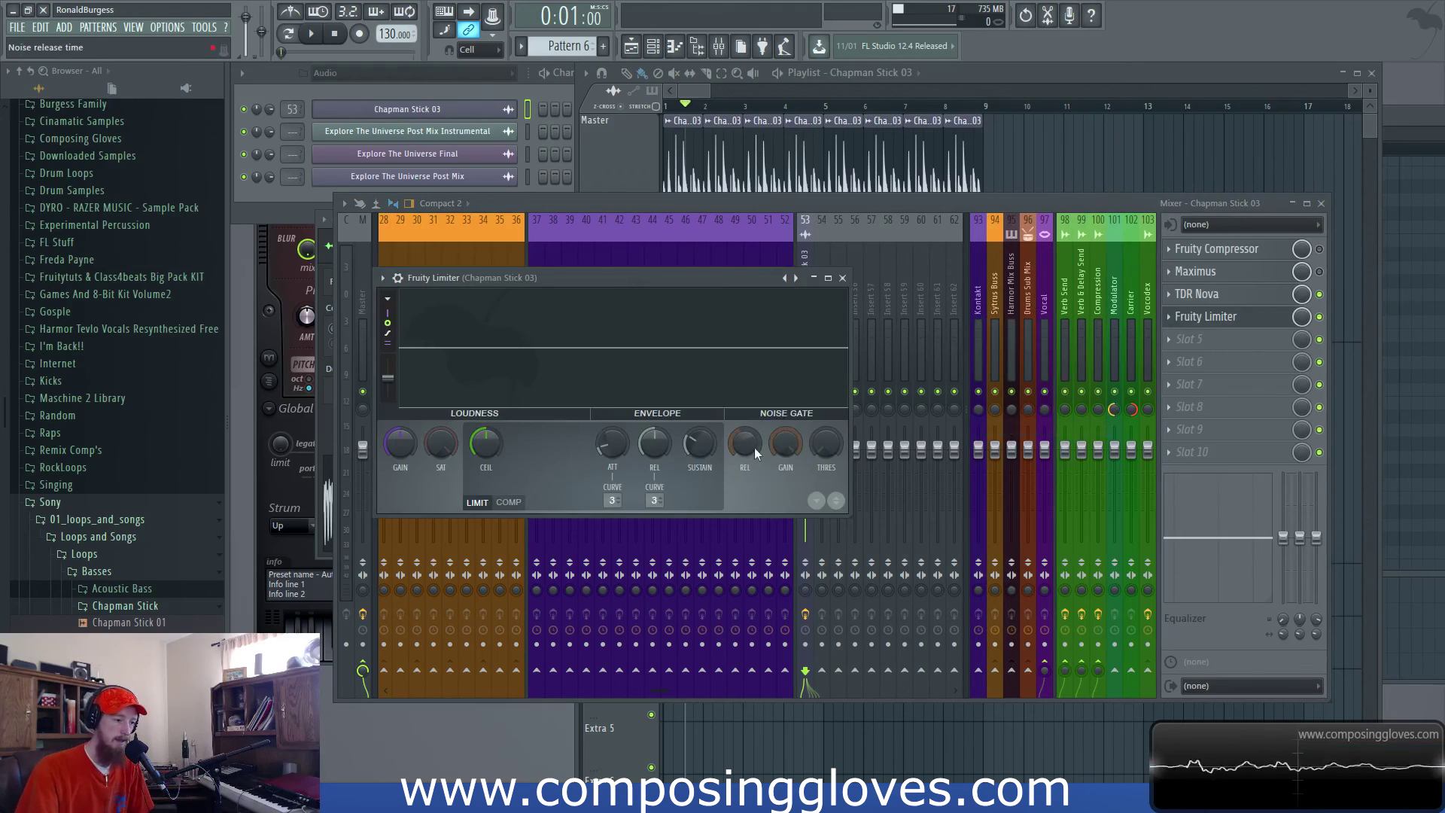
{"action": "left_click_drag", "start_coordinate": [825, 449], "coordinate": [770, 450]}
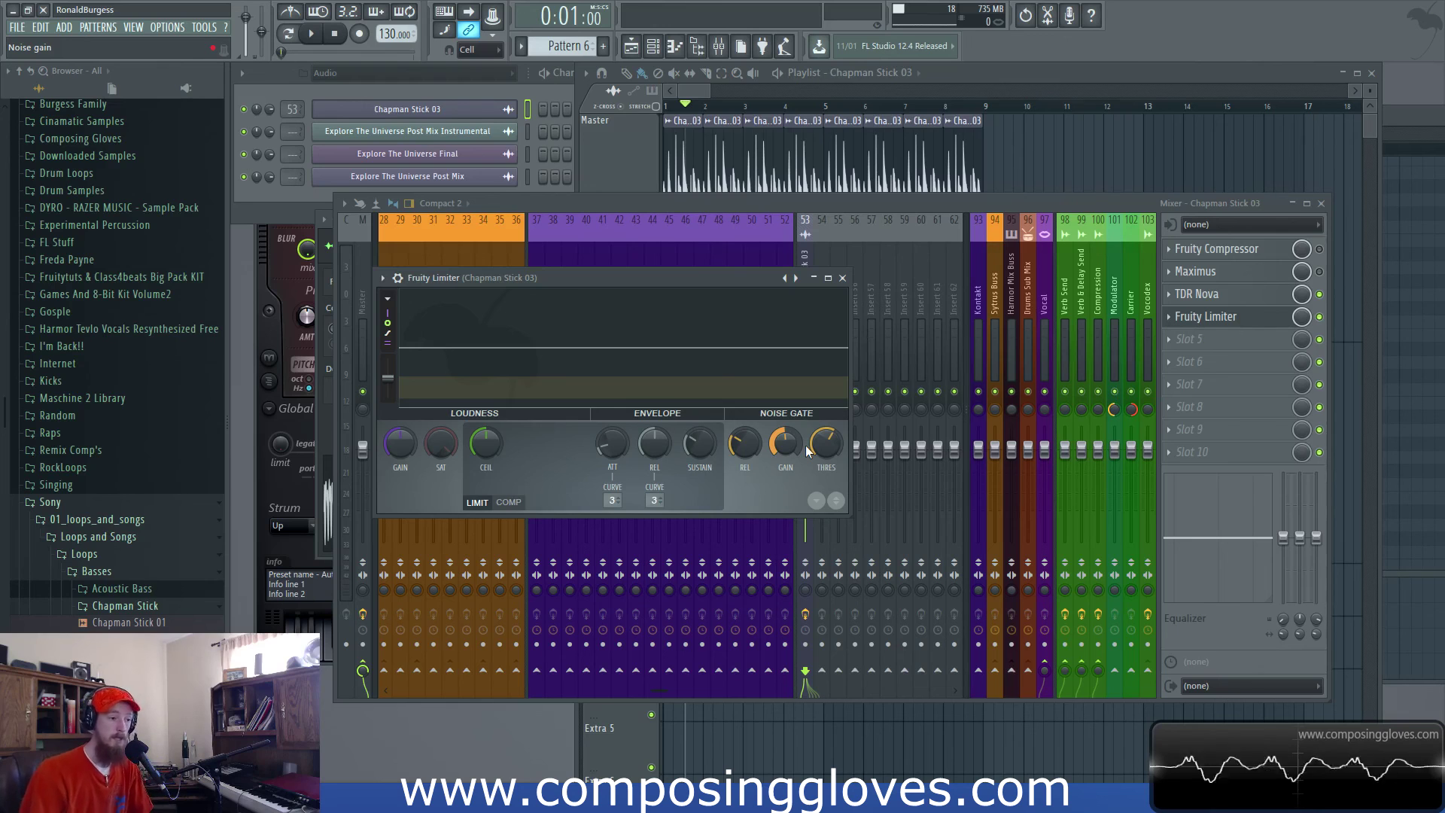
{"action": "left_click", "coordinate": [843, 279]}
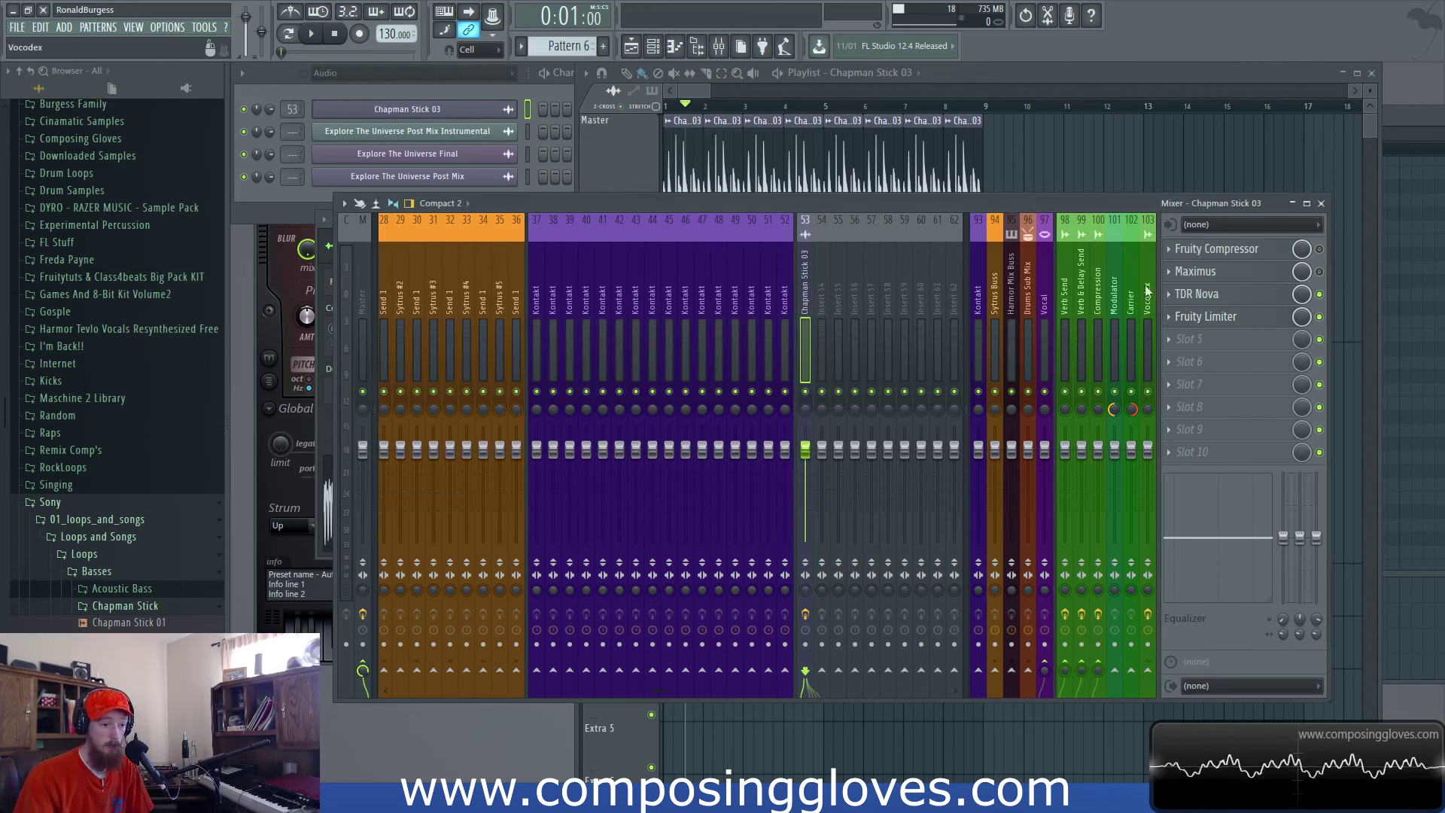
- Switch off TDR Nova and Fruity Limiter in the Chapman Stick 03 effect slots and switch Maximus on
{"action": "left_click", "coordinate": [1226, 271]}
{"action": "key", "text": "Escape"}
{"action": "left_click", "coordinate": [1319, 294]}
{"action": "left_click", "coordinate": [1318, 317]}
{"action": "left_click", "coordinate": [1318, 272]}
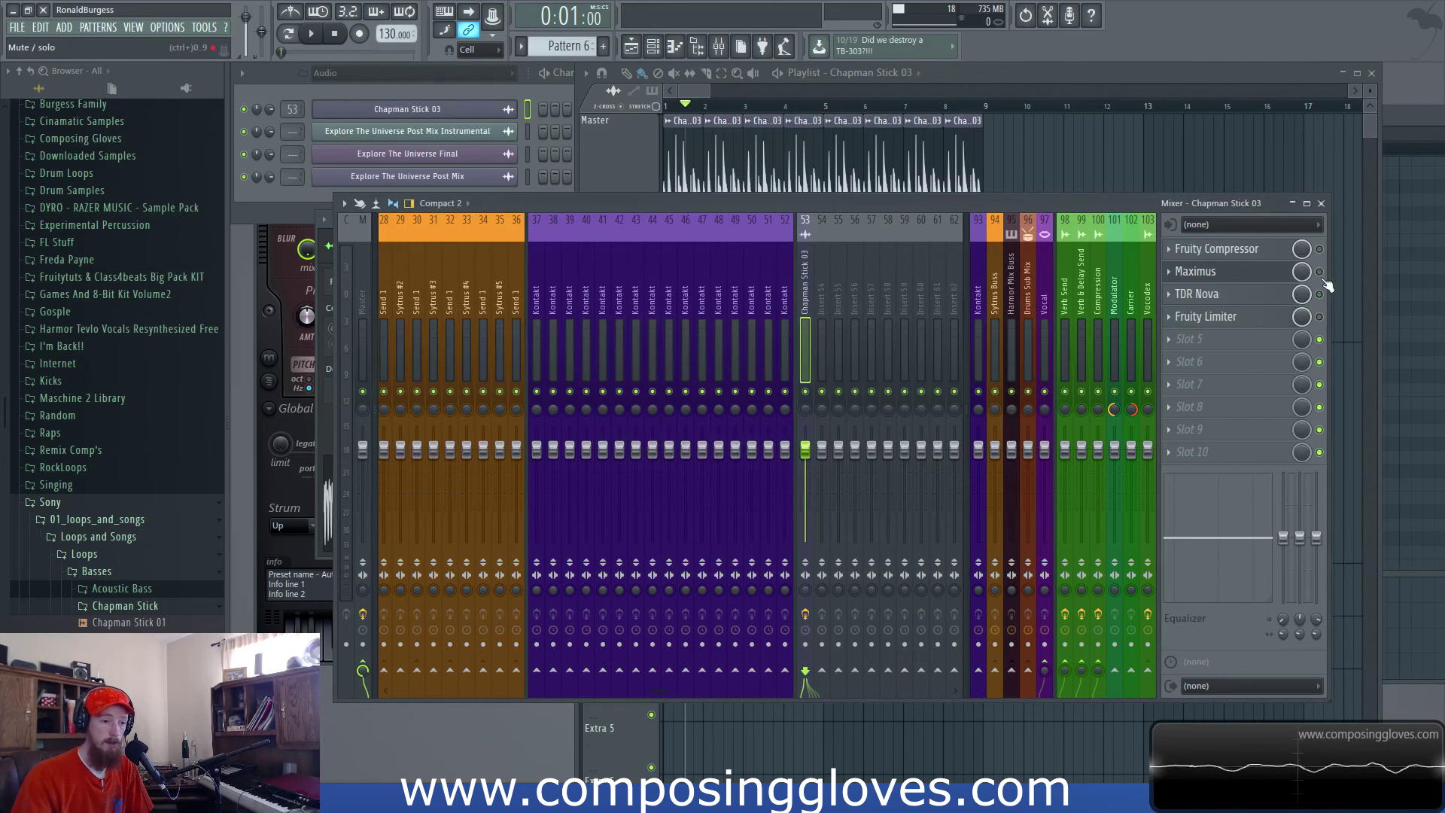
- Open Maximus on Chapman Stick 03, load its Default preset, and move its window slightly up
{"action": "left_click", "coordinate": [1227, 272]}
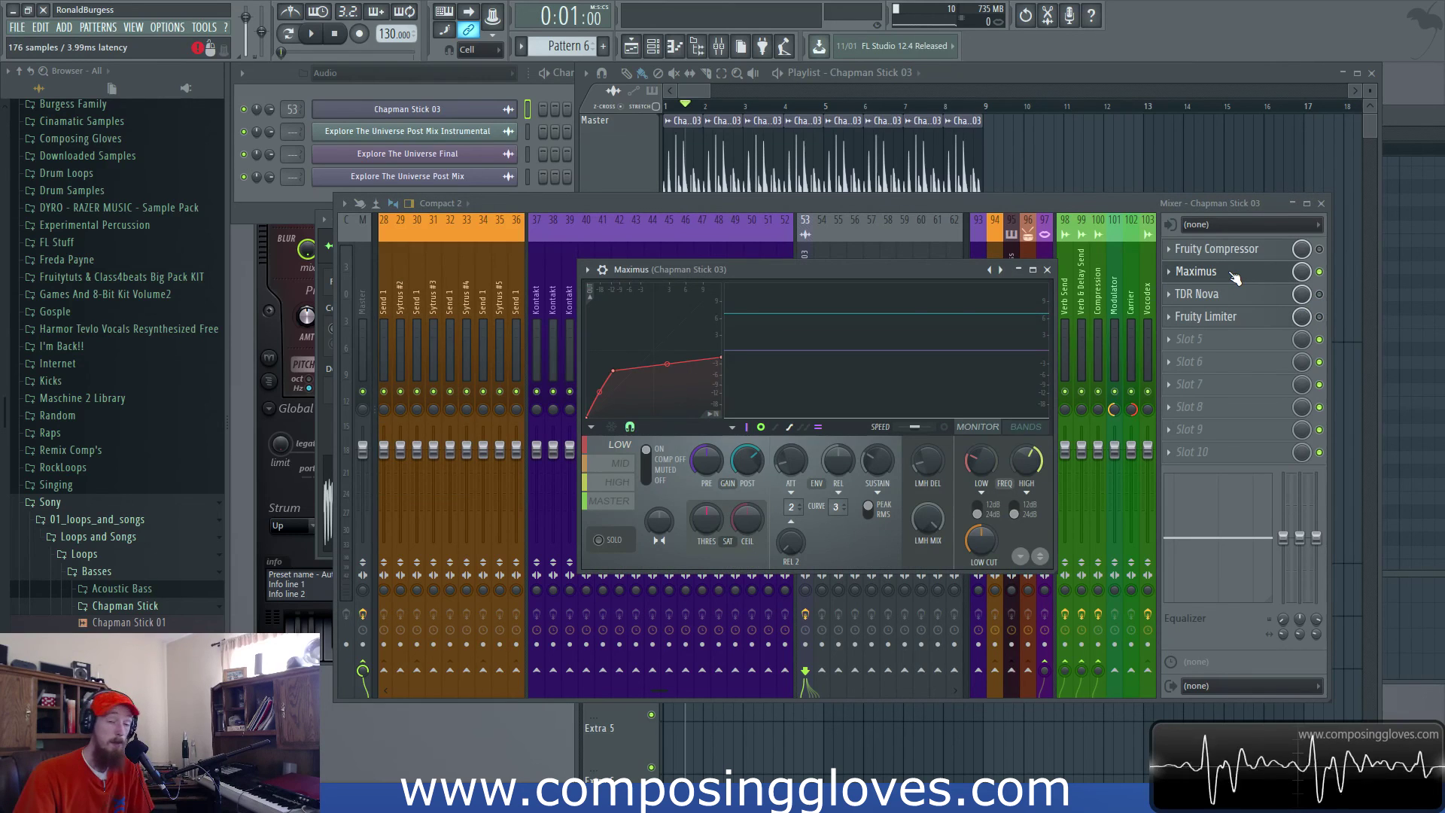
{"action": "right_click", "coordinate": [999, 270]}
{"action": "left_click", "coordinate": [1078, 363]}
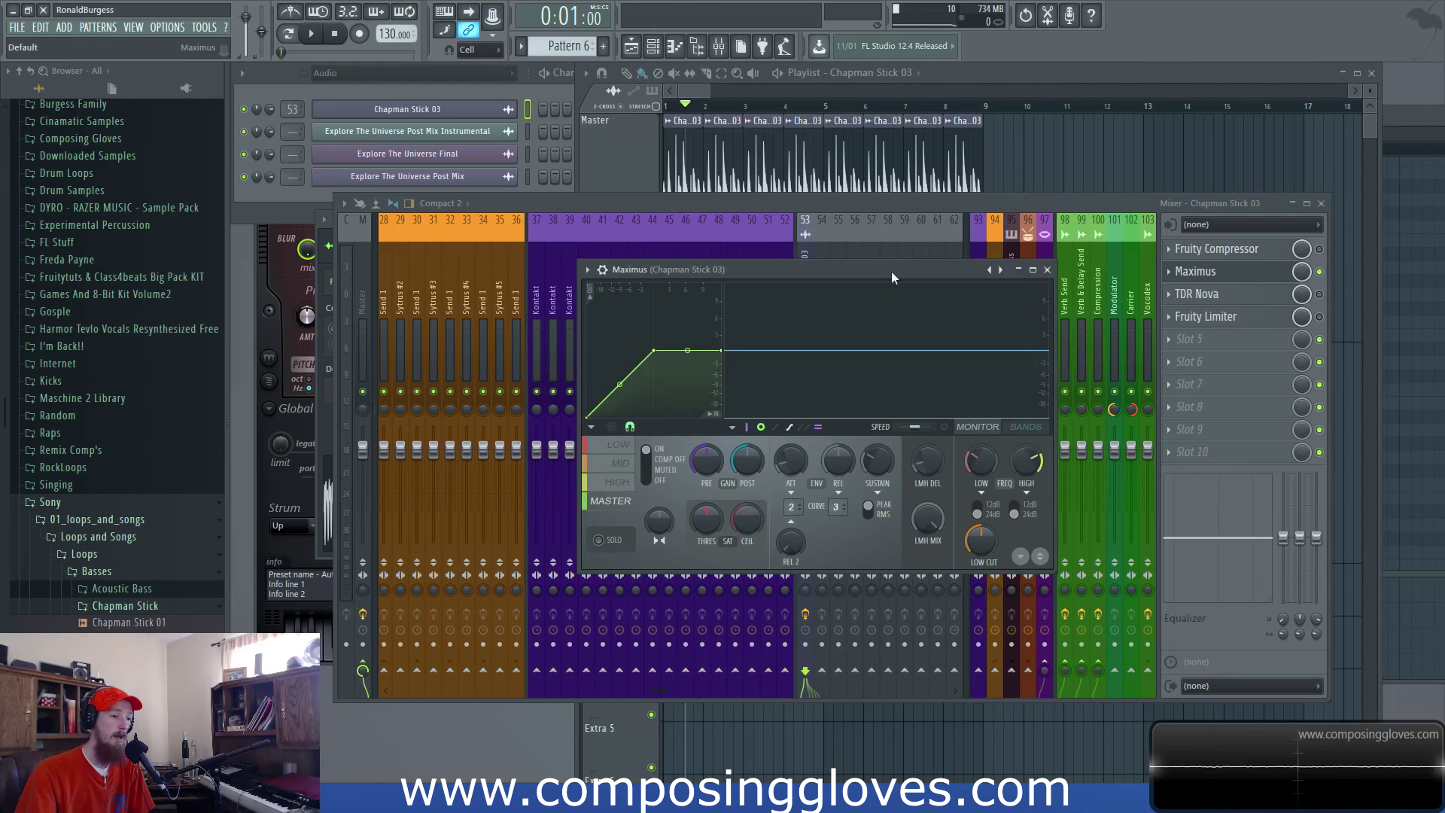
{"action": "left_click_drag", "start_coordinate": [906, 272], "coordinate": [910, 256]}
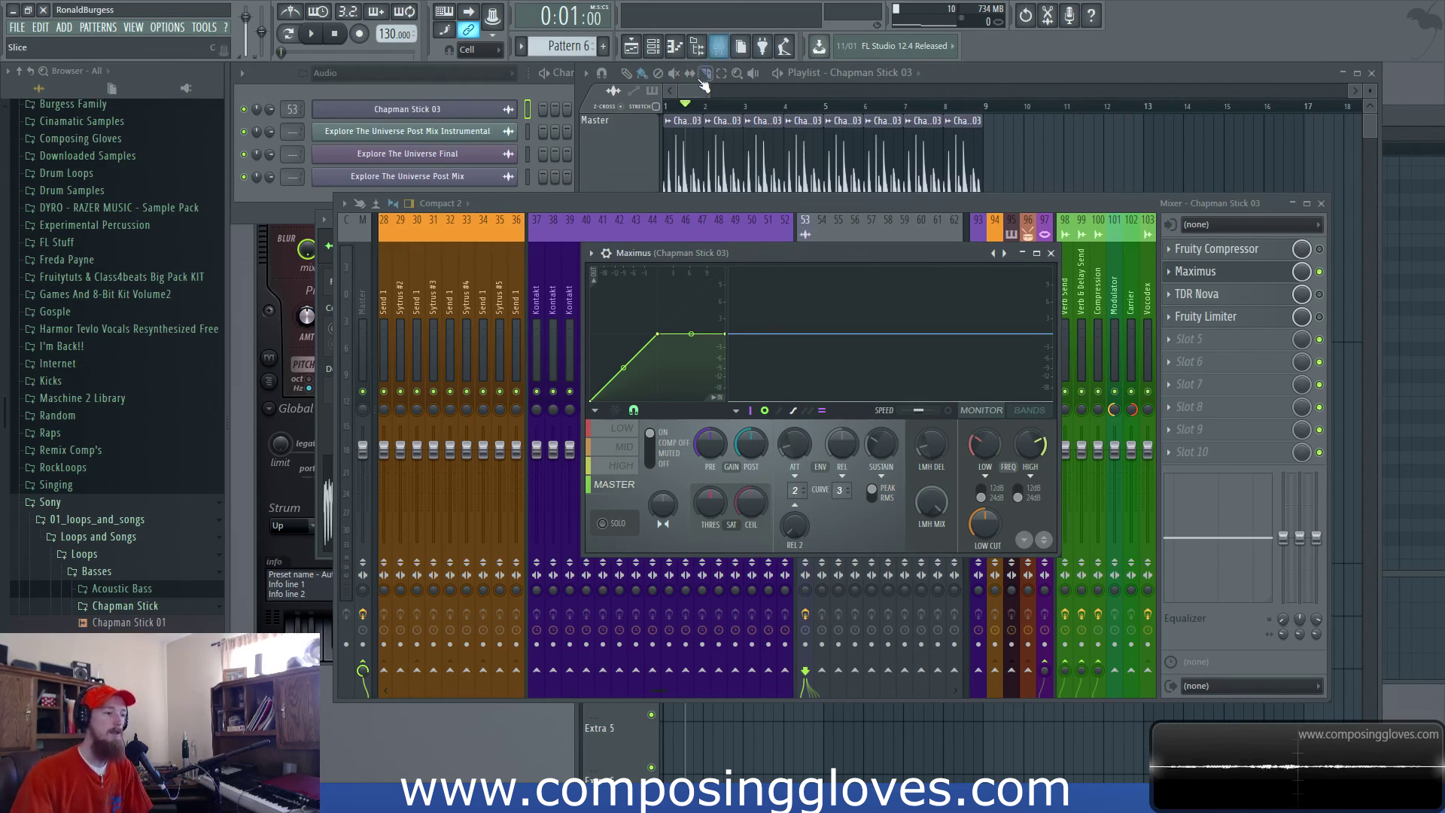
- Bring the playlist to the front and view the full row of Chapman Stick 03 clips
{"action": "left_click", "coordinate": [874, 72]}
{"action": "scroll", "coordinate": [776, 224], "scroll_direction": "up", "scroll_amount": 3}
{"action": "scroll", "coordinate": [779, 214], "scroll_direction": "down", "scroll_amount": 4}
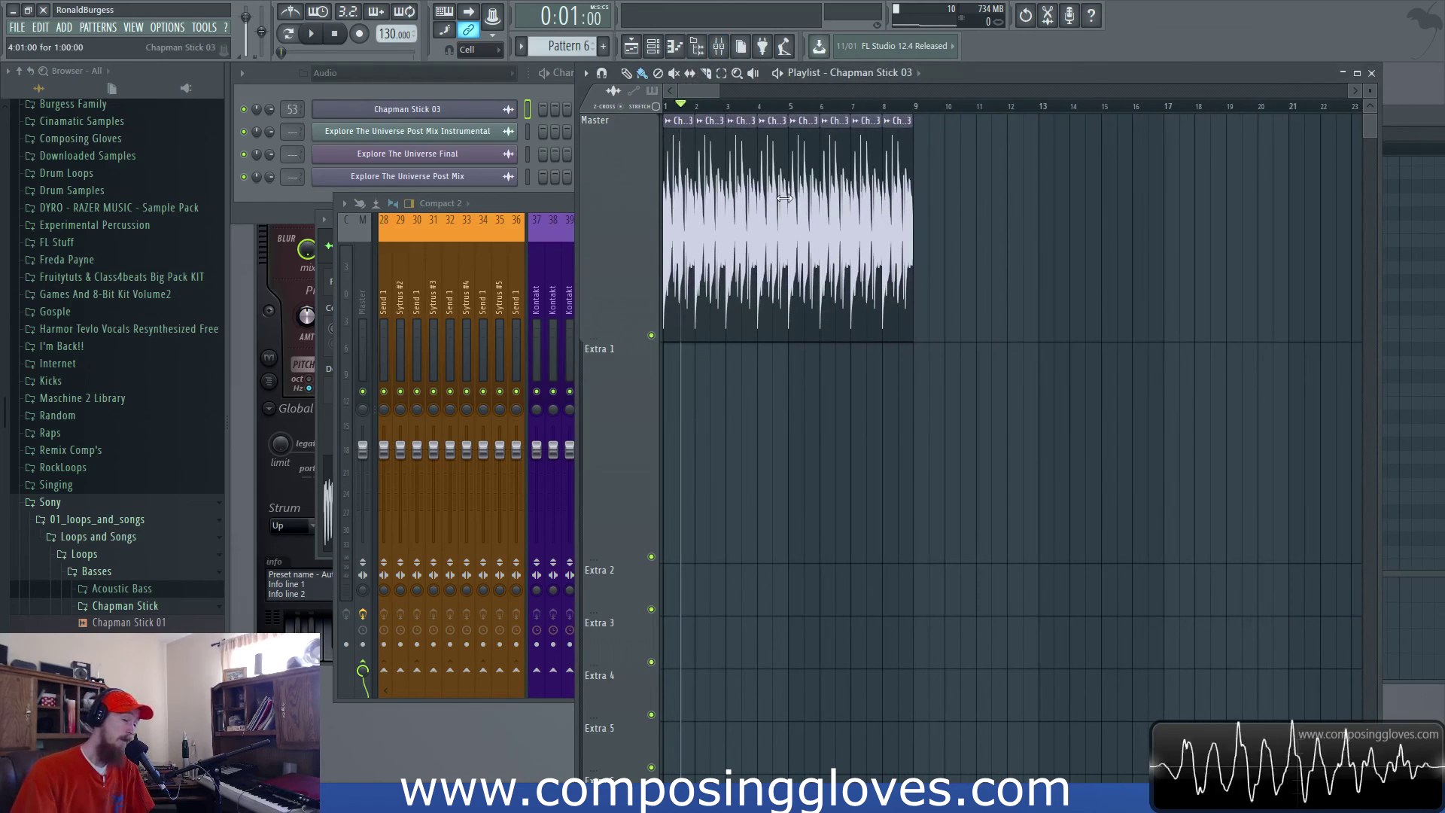